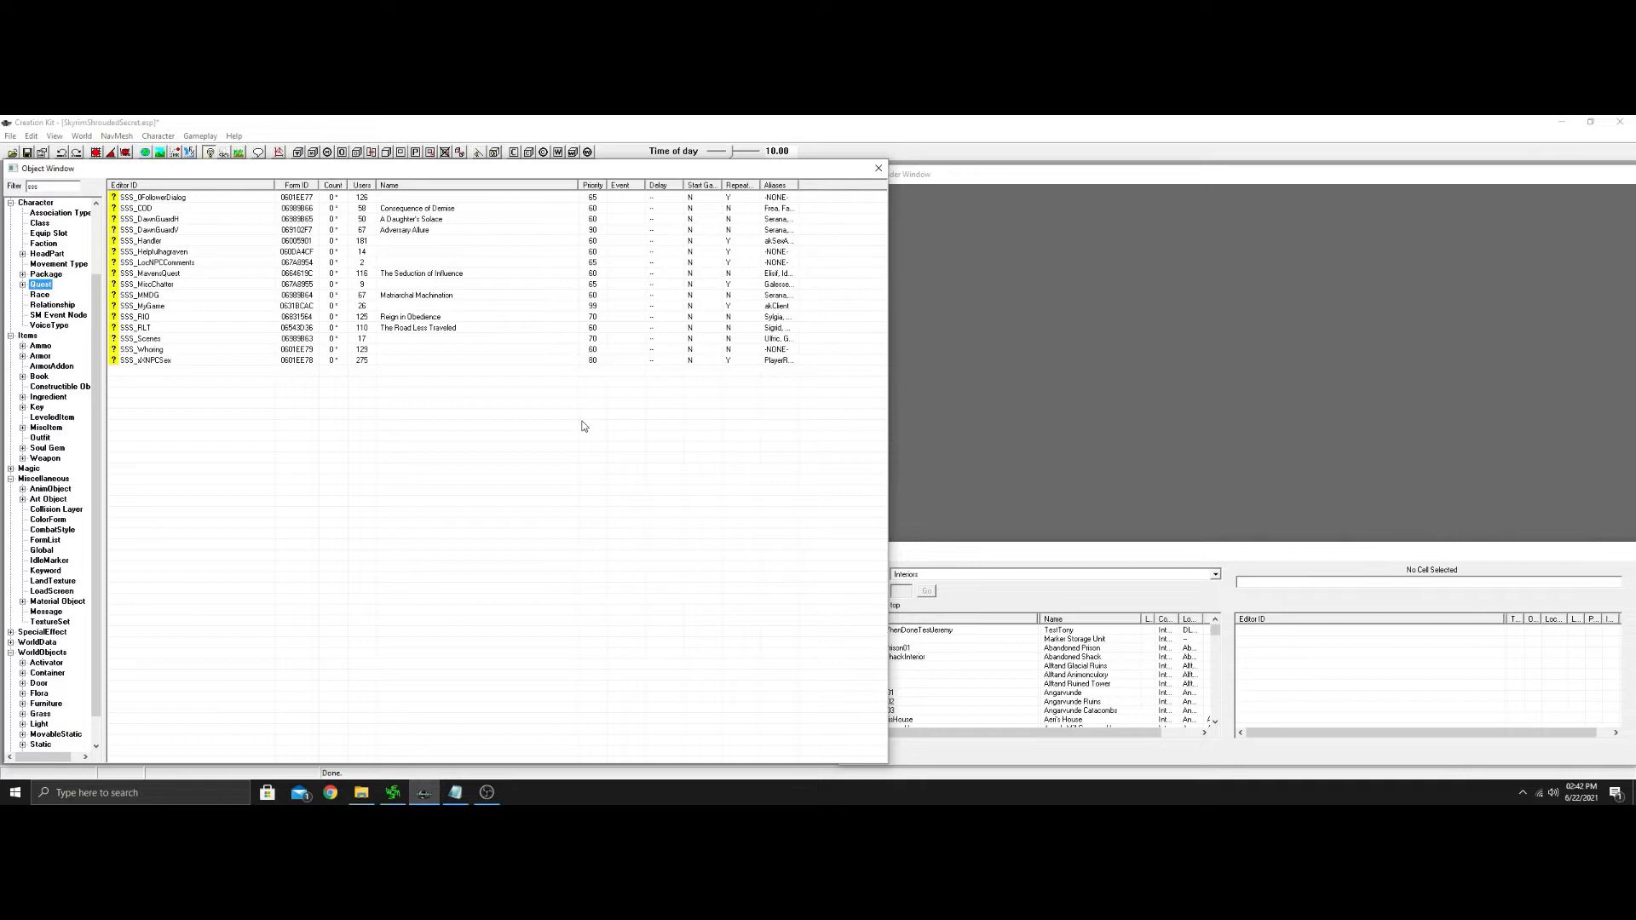
Open the SSS_Scenes quest and examine its scene list, its aliases and the settings of the Vex reference alias.
double_click(141, 339)
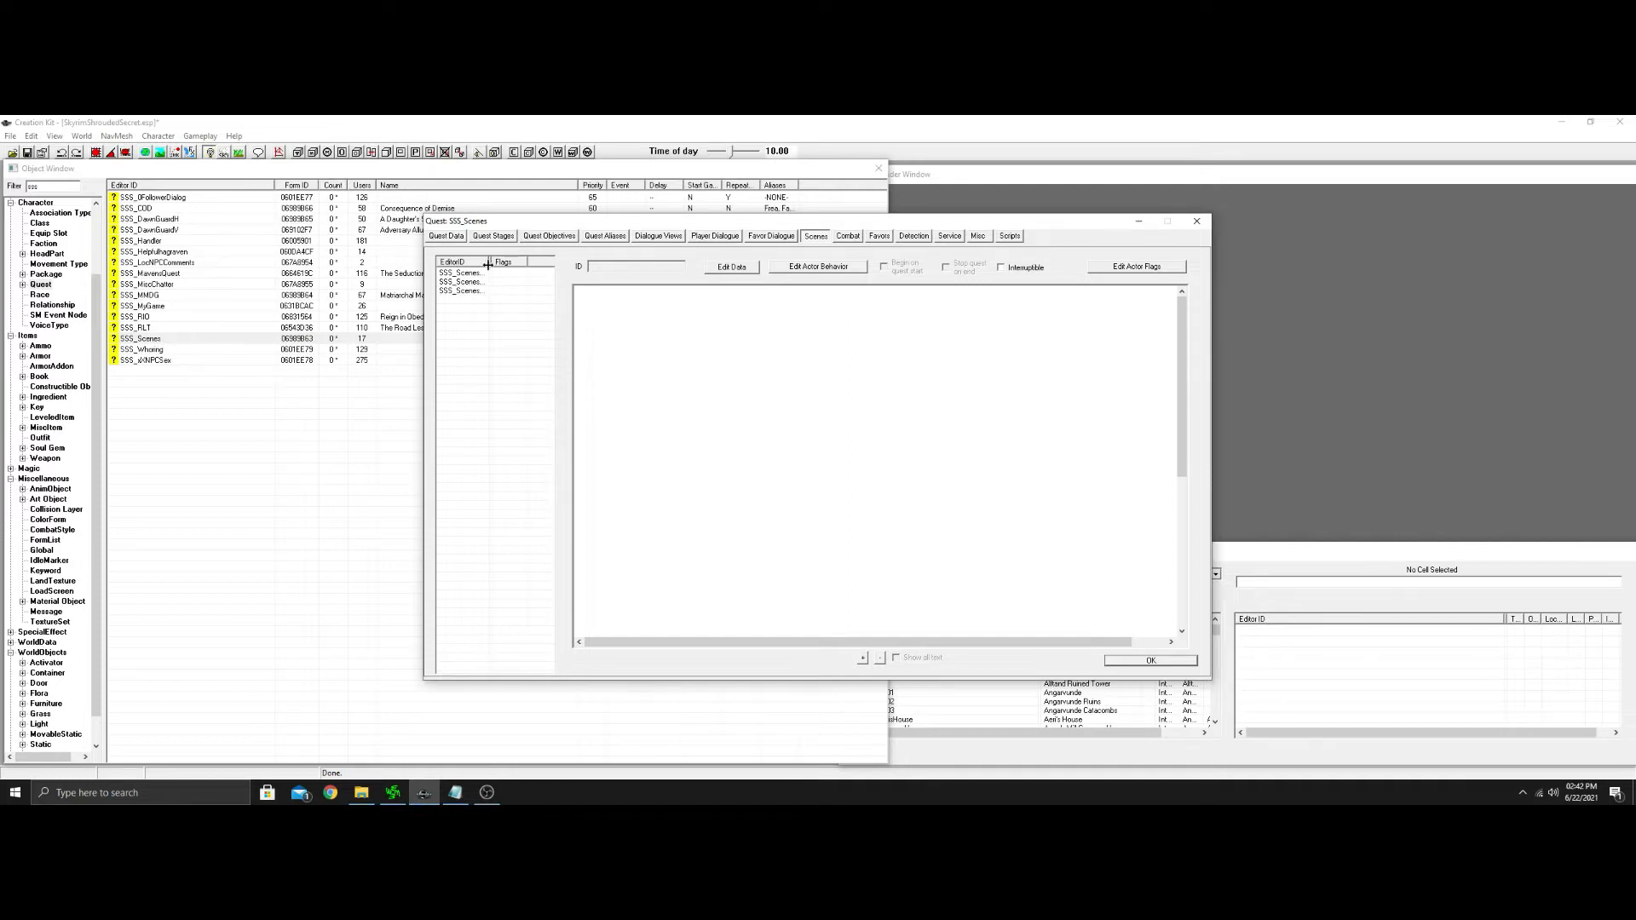
drag(488, 263, 518, 262)
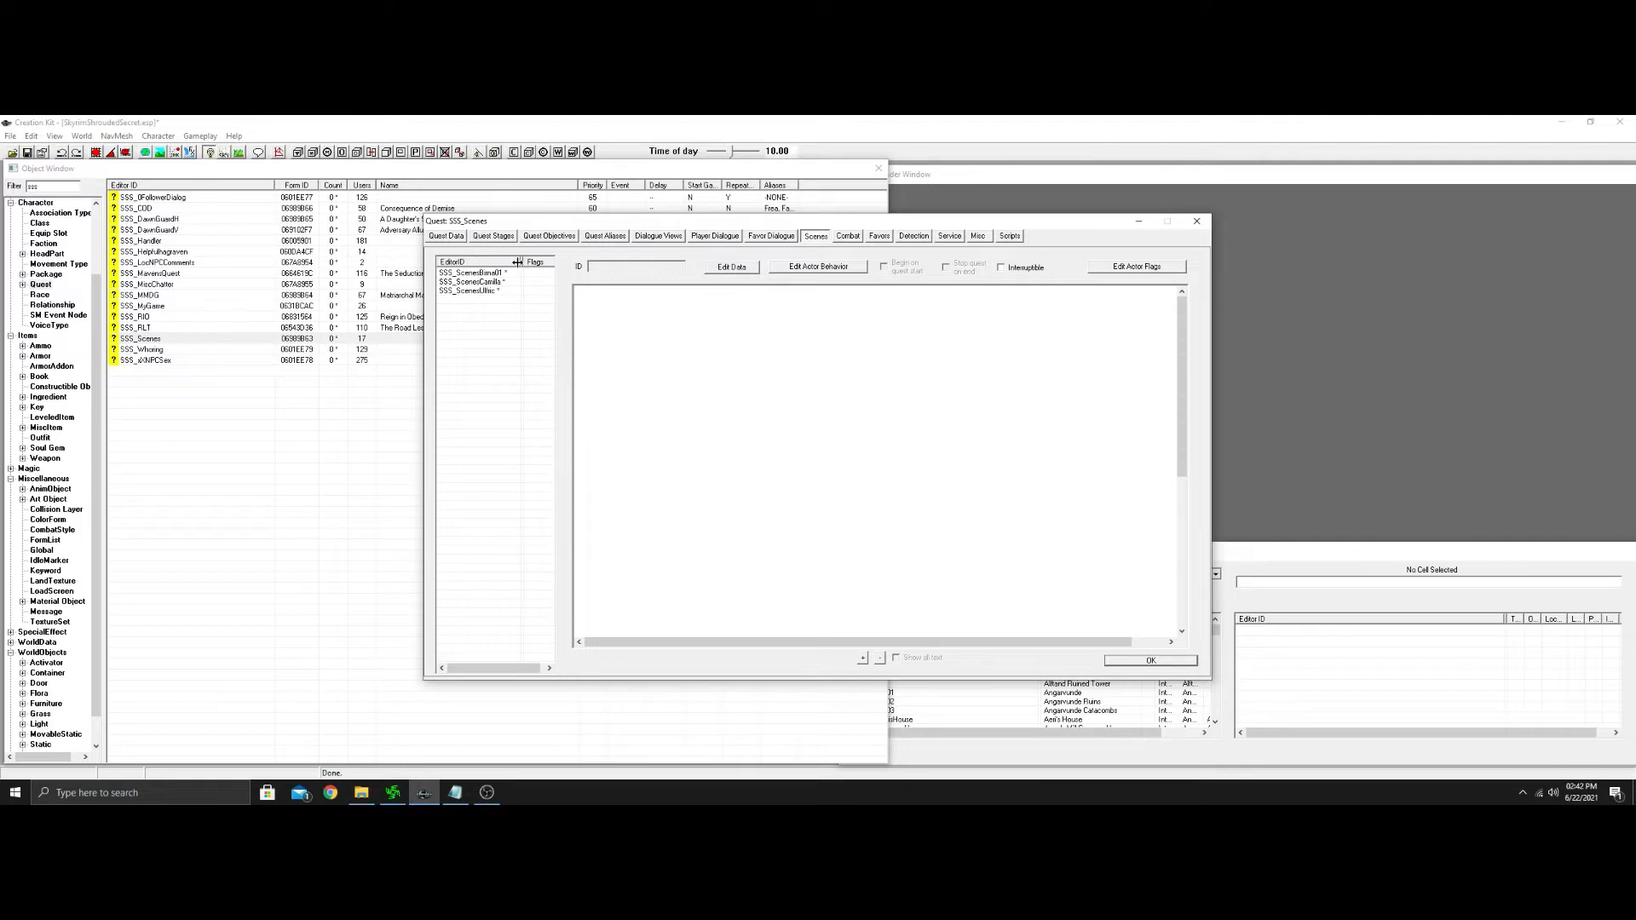
click(612, 238)
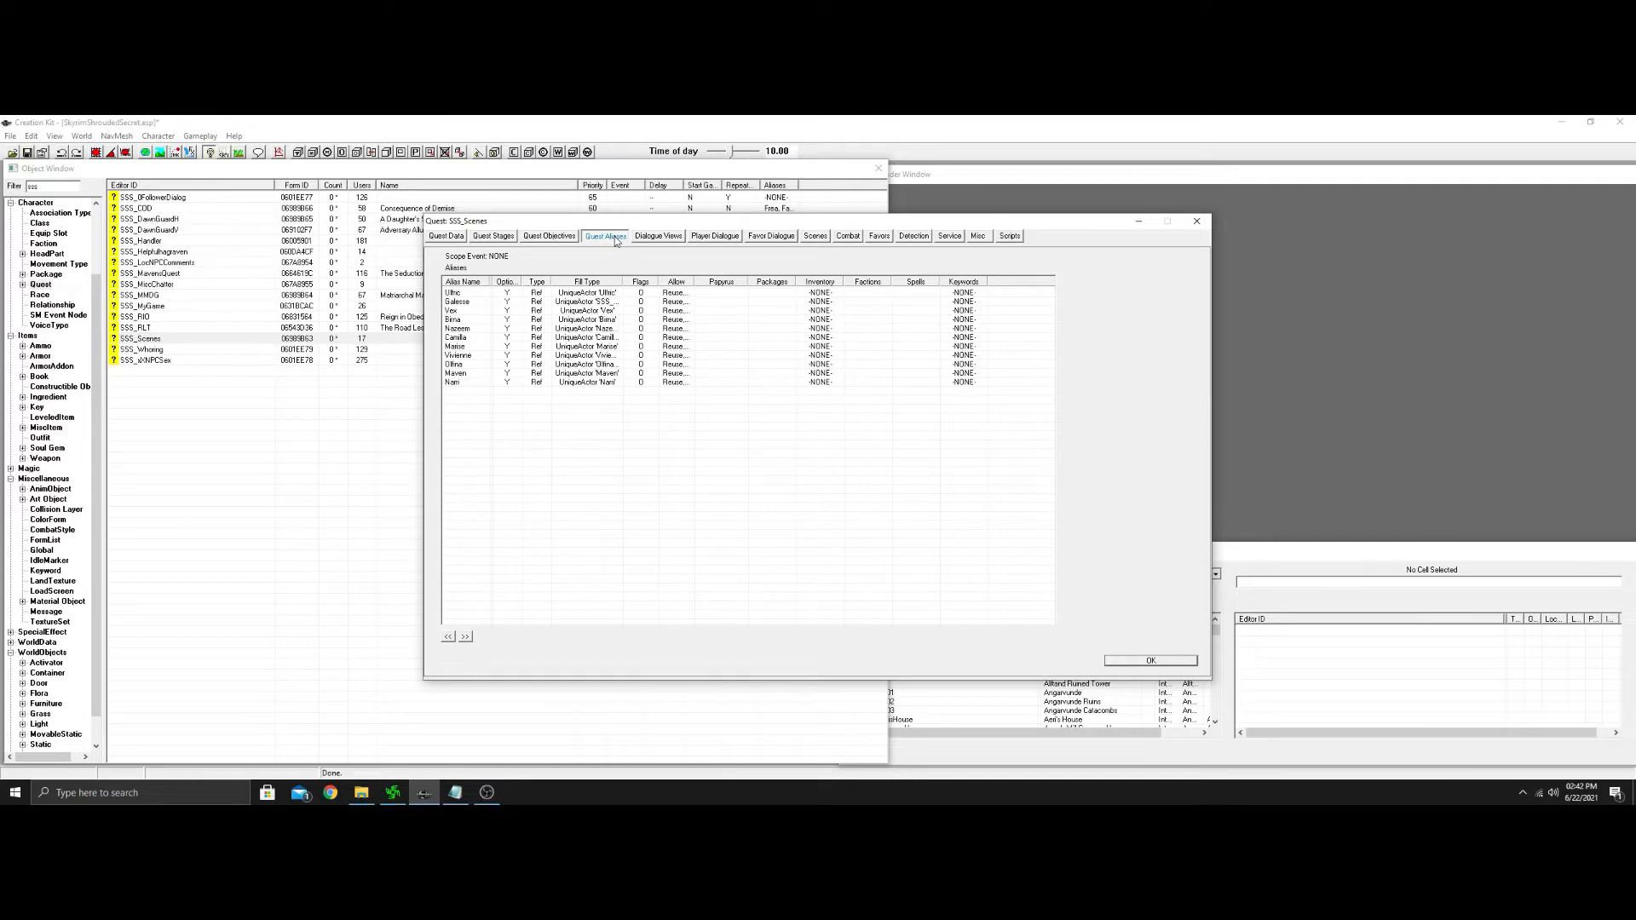
double_click(512, 311)
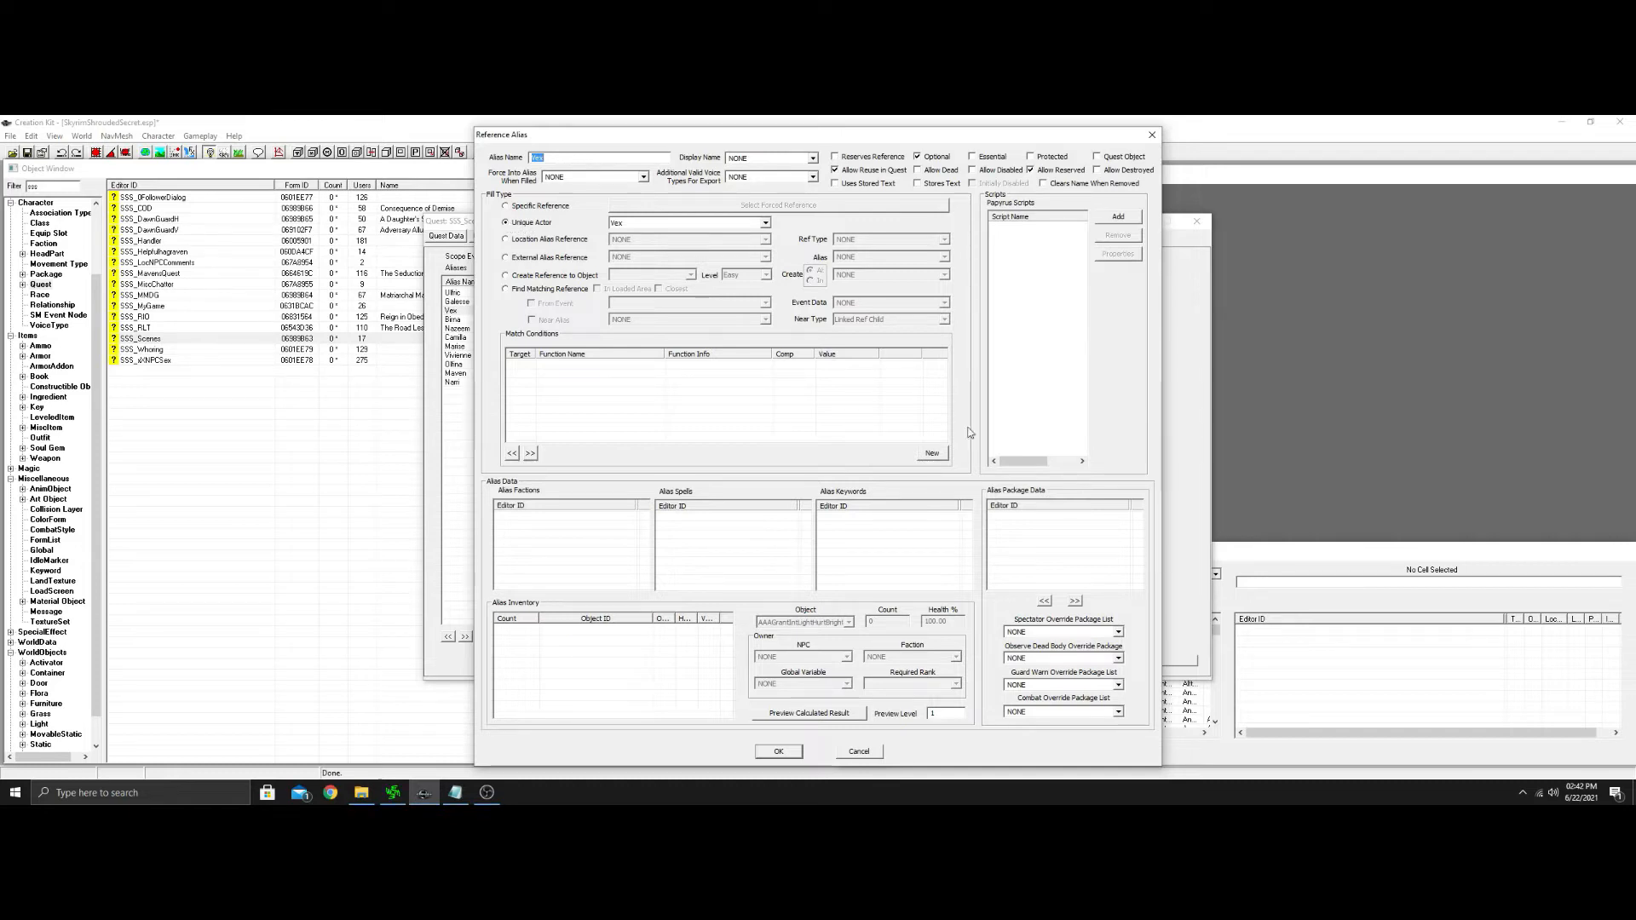
click(858, 752)
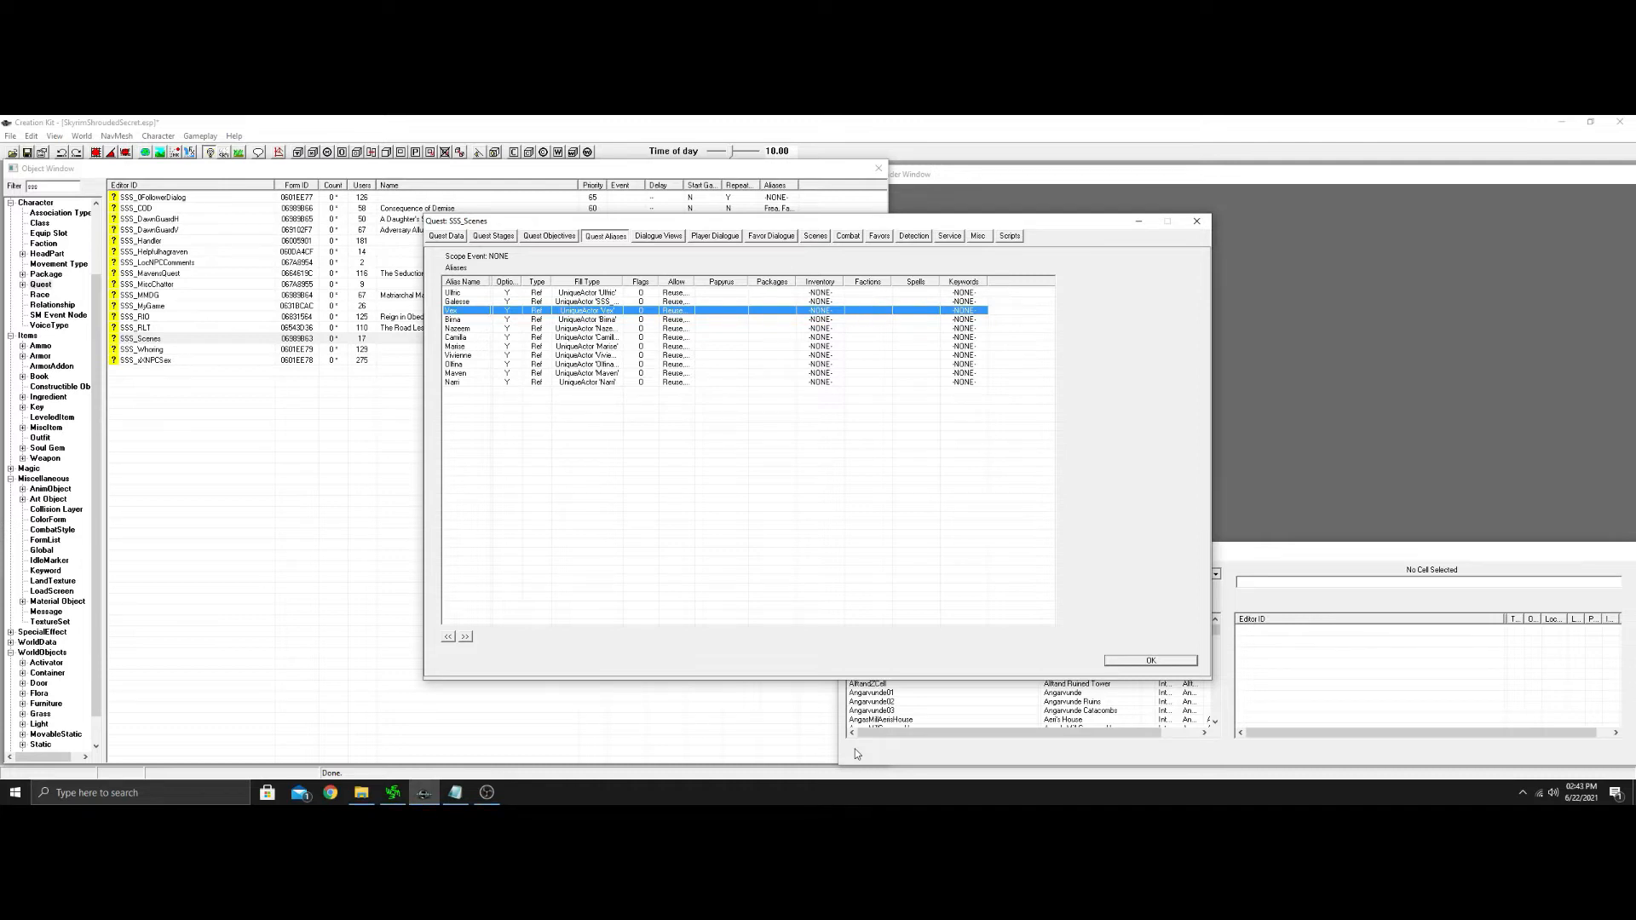
Create a new scene with the ID SSS_SceneVex in the SSS_Scenes quest.
click(815, 237)
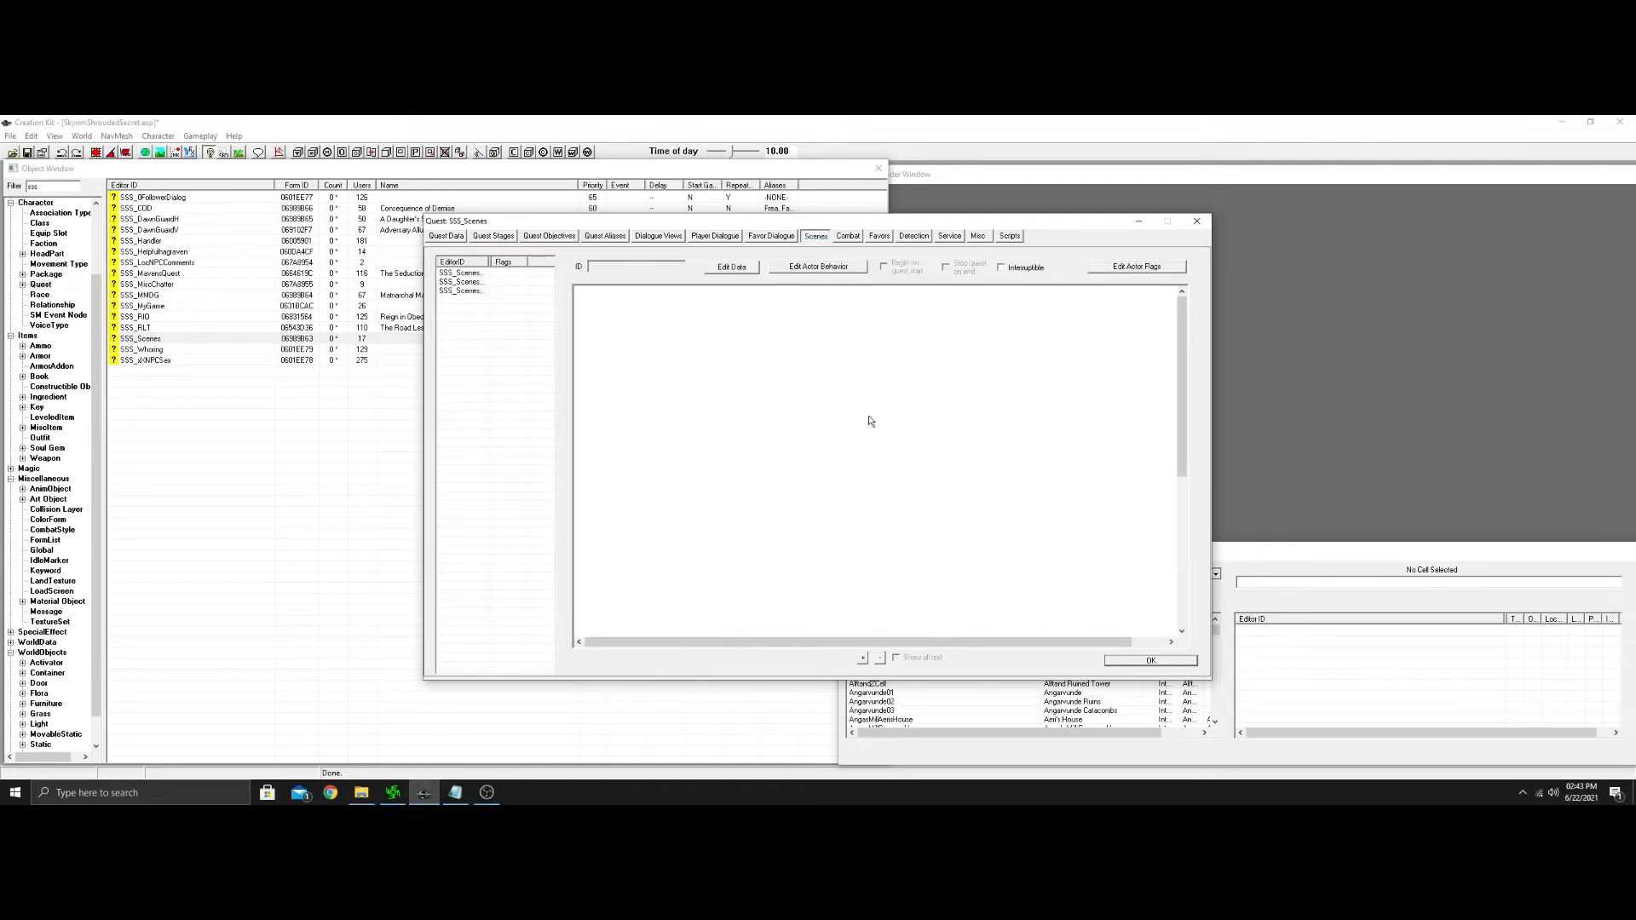
right_click(482, 321)
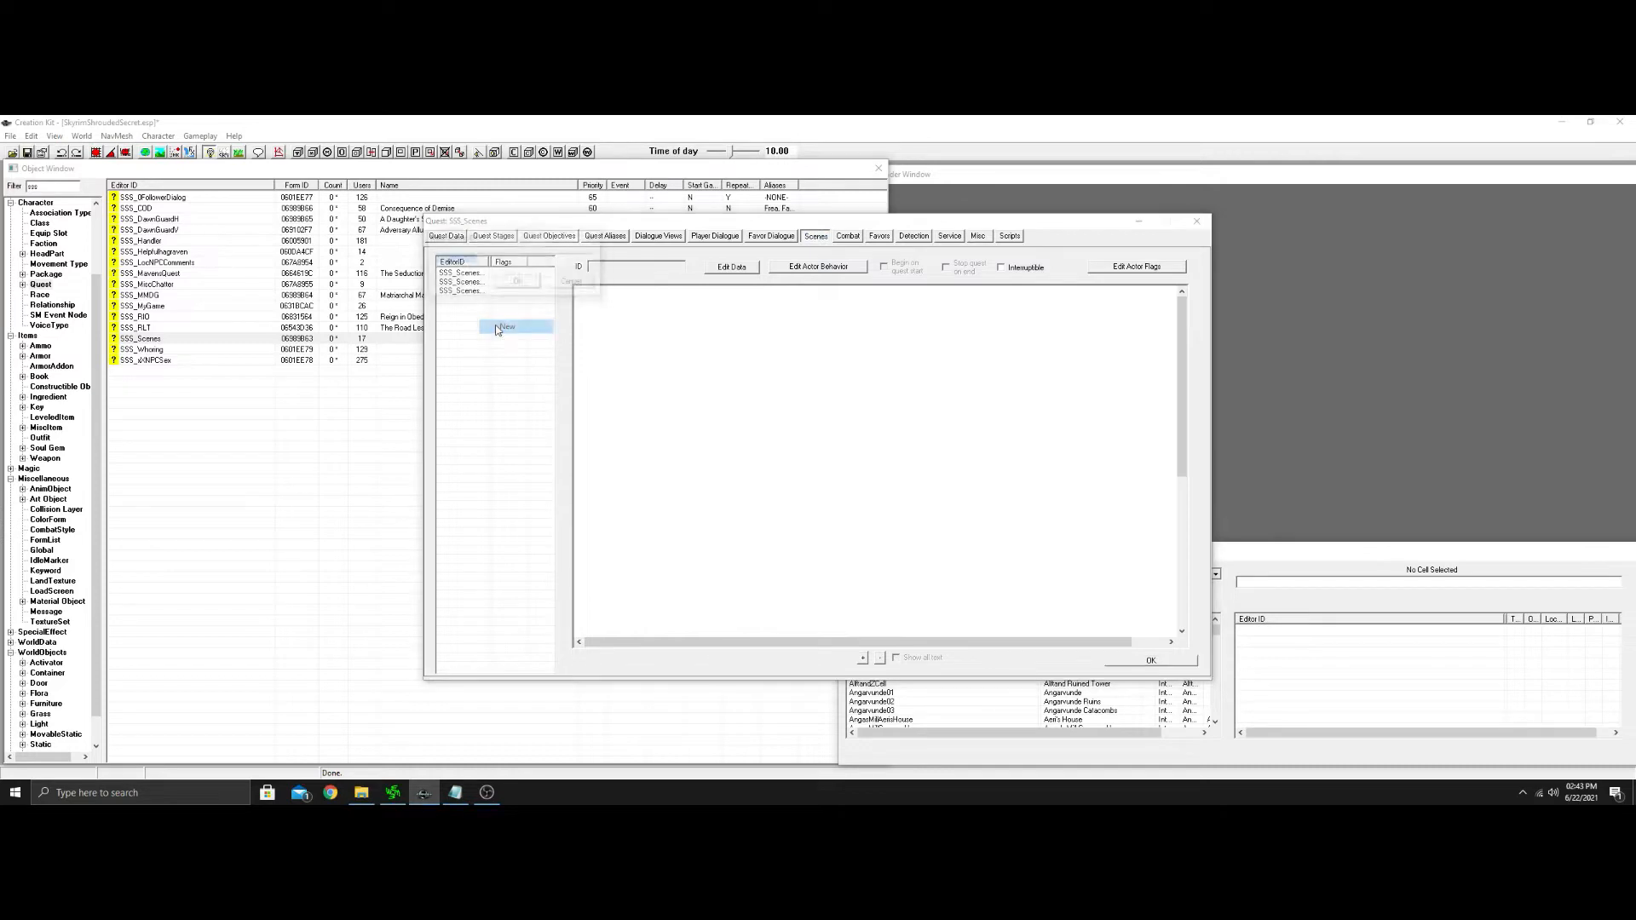
click(506, 327)
click(492, 259)
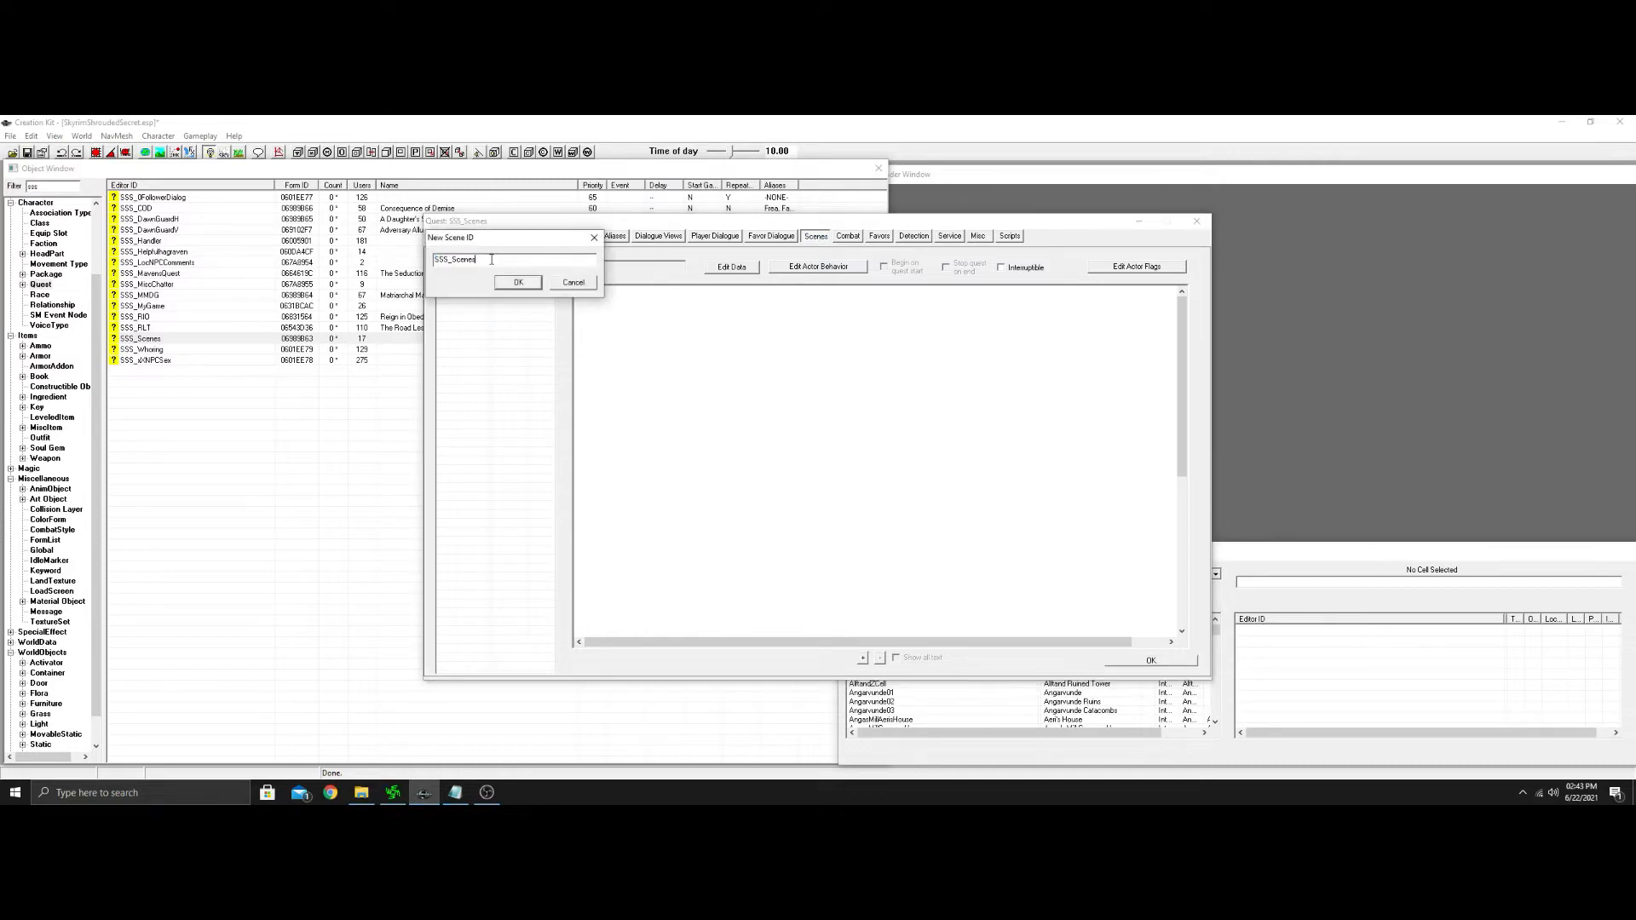
text(Va)
click(519, 283)
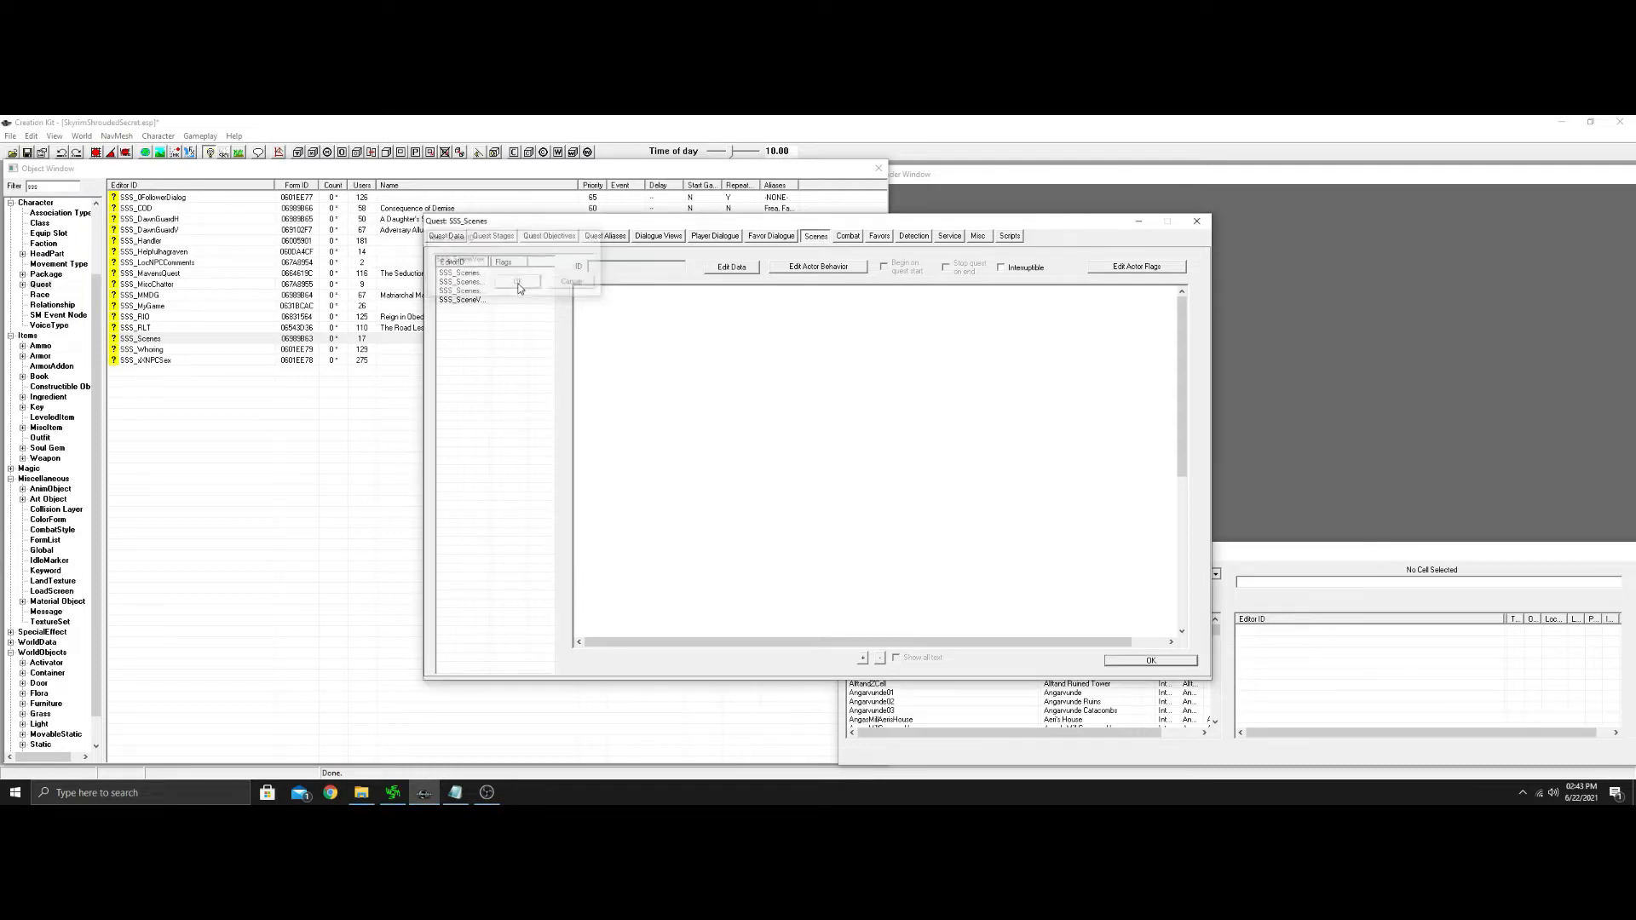
Add the Galesse and Vex aliases as actors to the SSS_SceneVex scene.
click(477, 300)
right_click(625, 327)
click(655, 332)
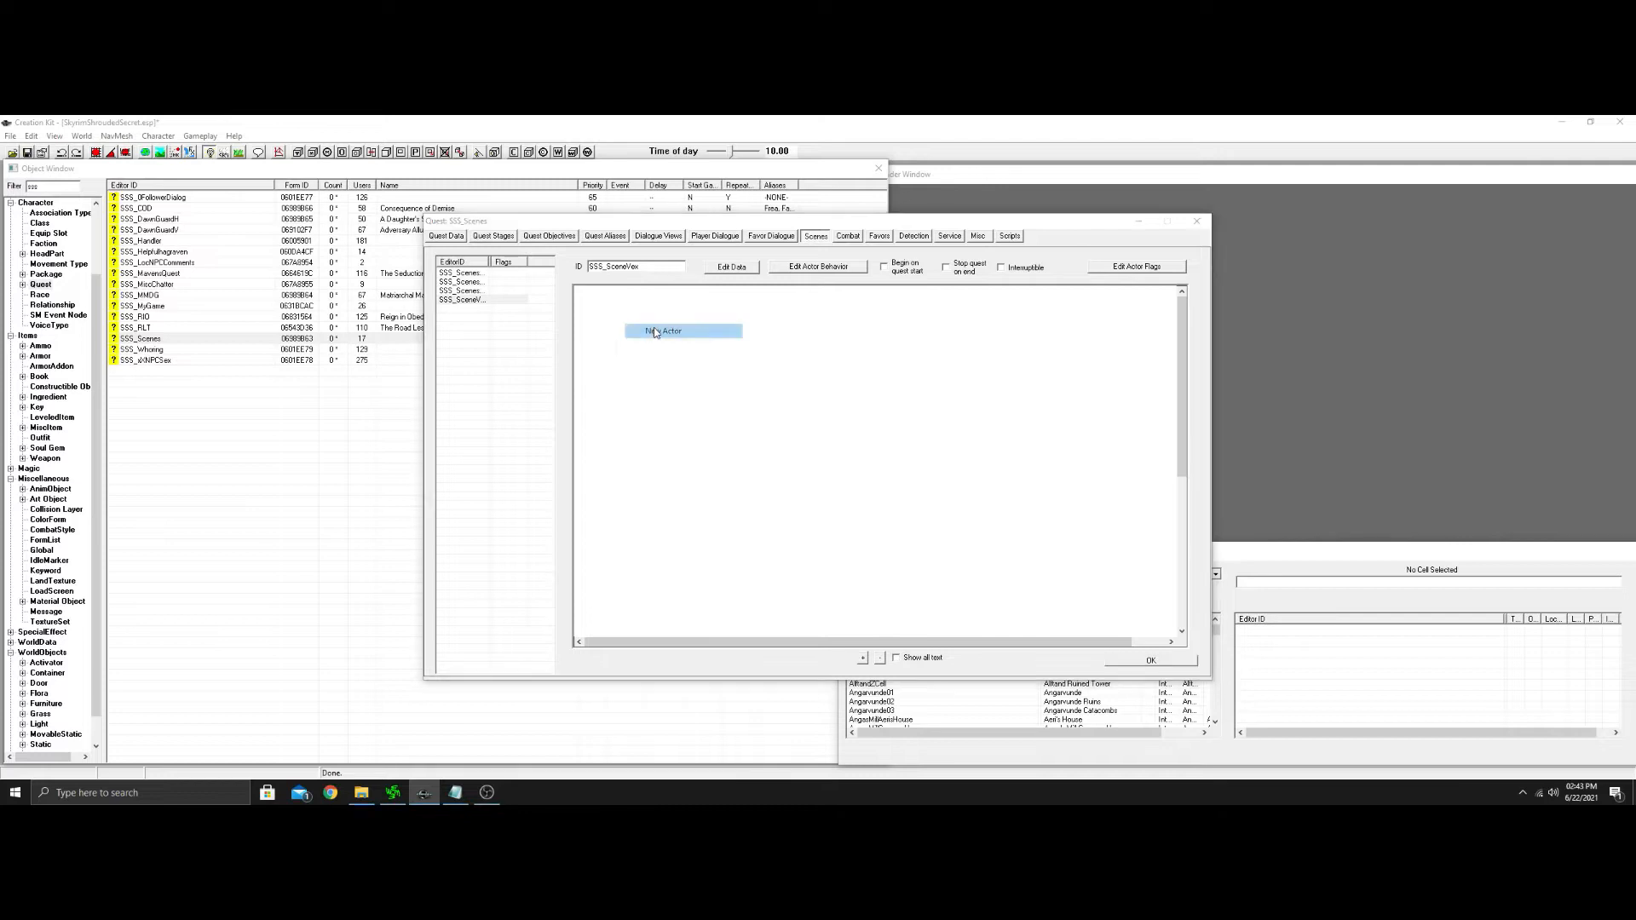
click(461, 299)
click(522, 506)
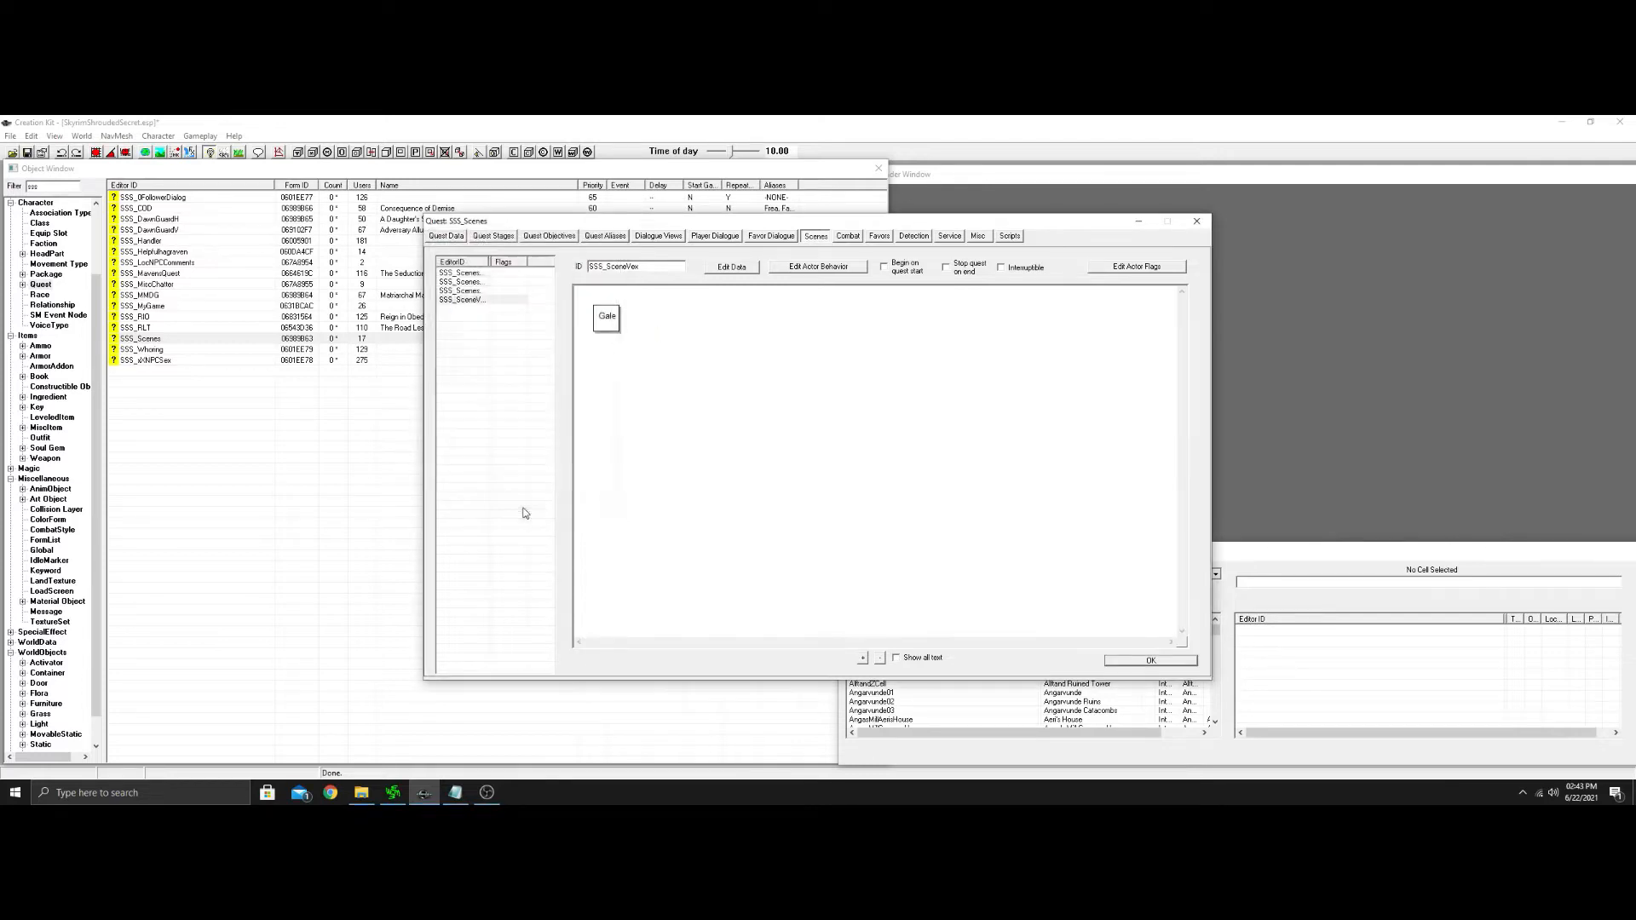
right_click(604, 384)
click(654, 392)
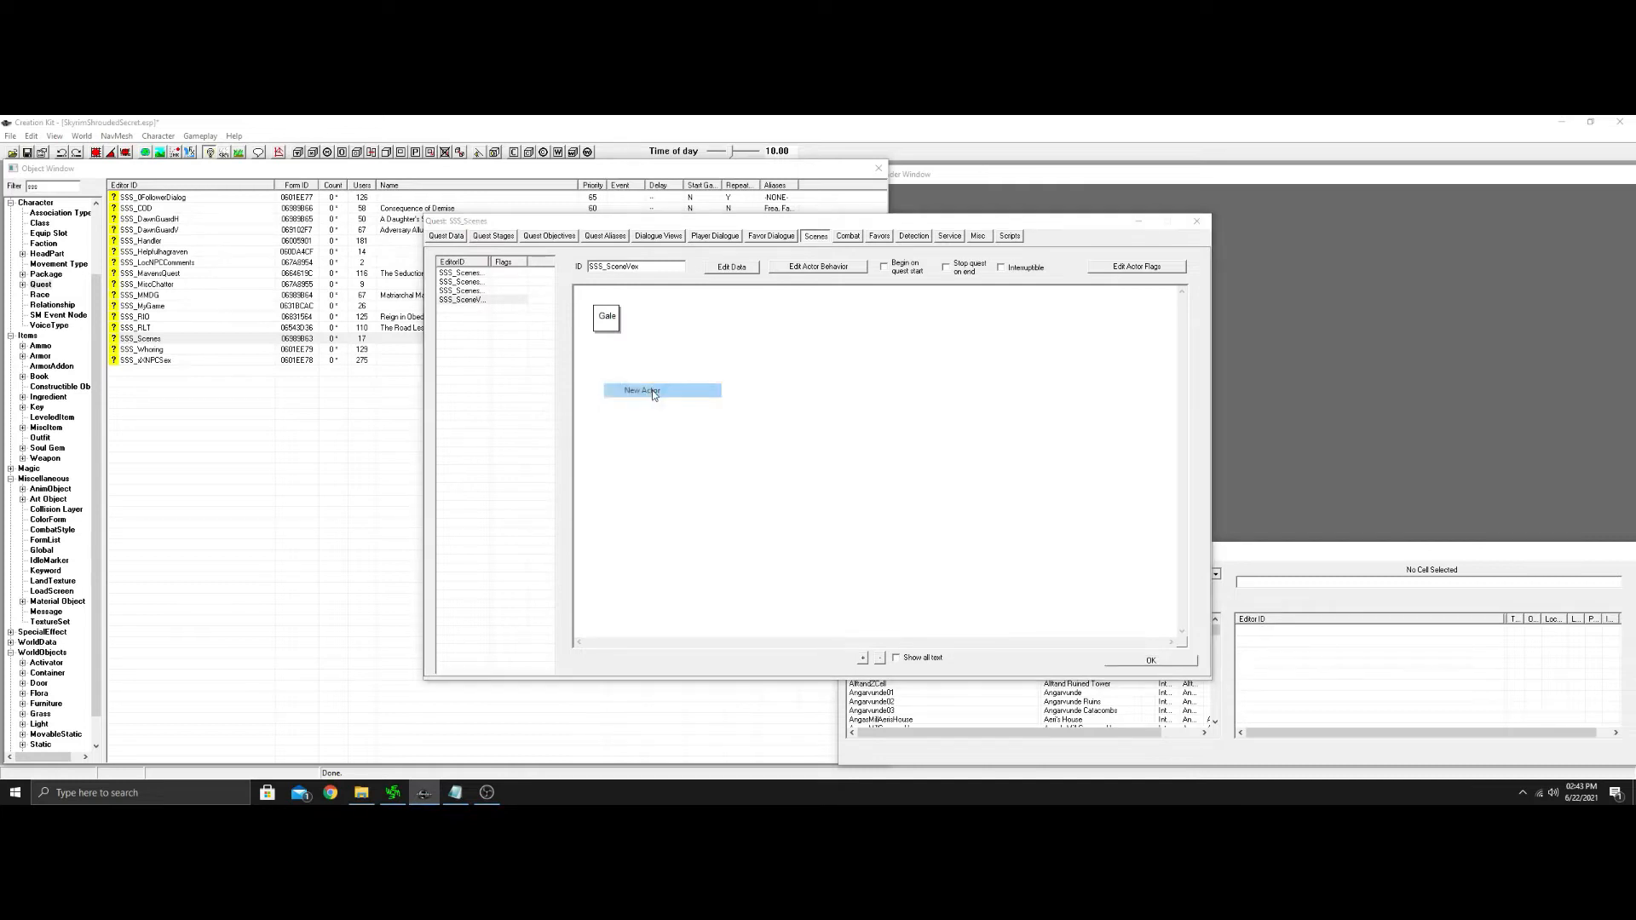
click(444, 298)
click(519, 506)
Add a first phase to the scene and start a new package action for Galesse in it.
right_click(623, 406)
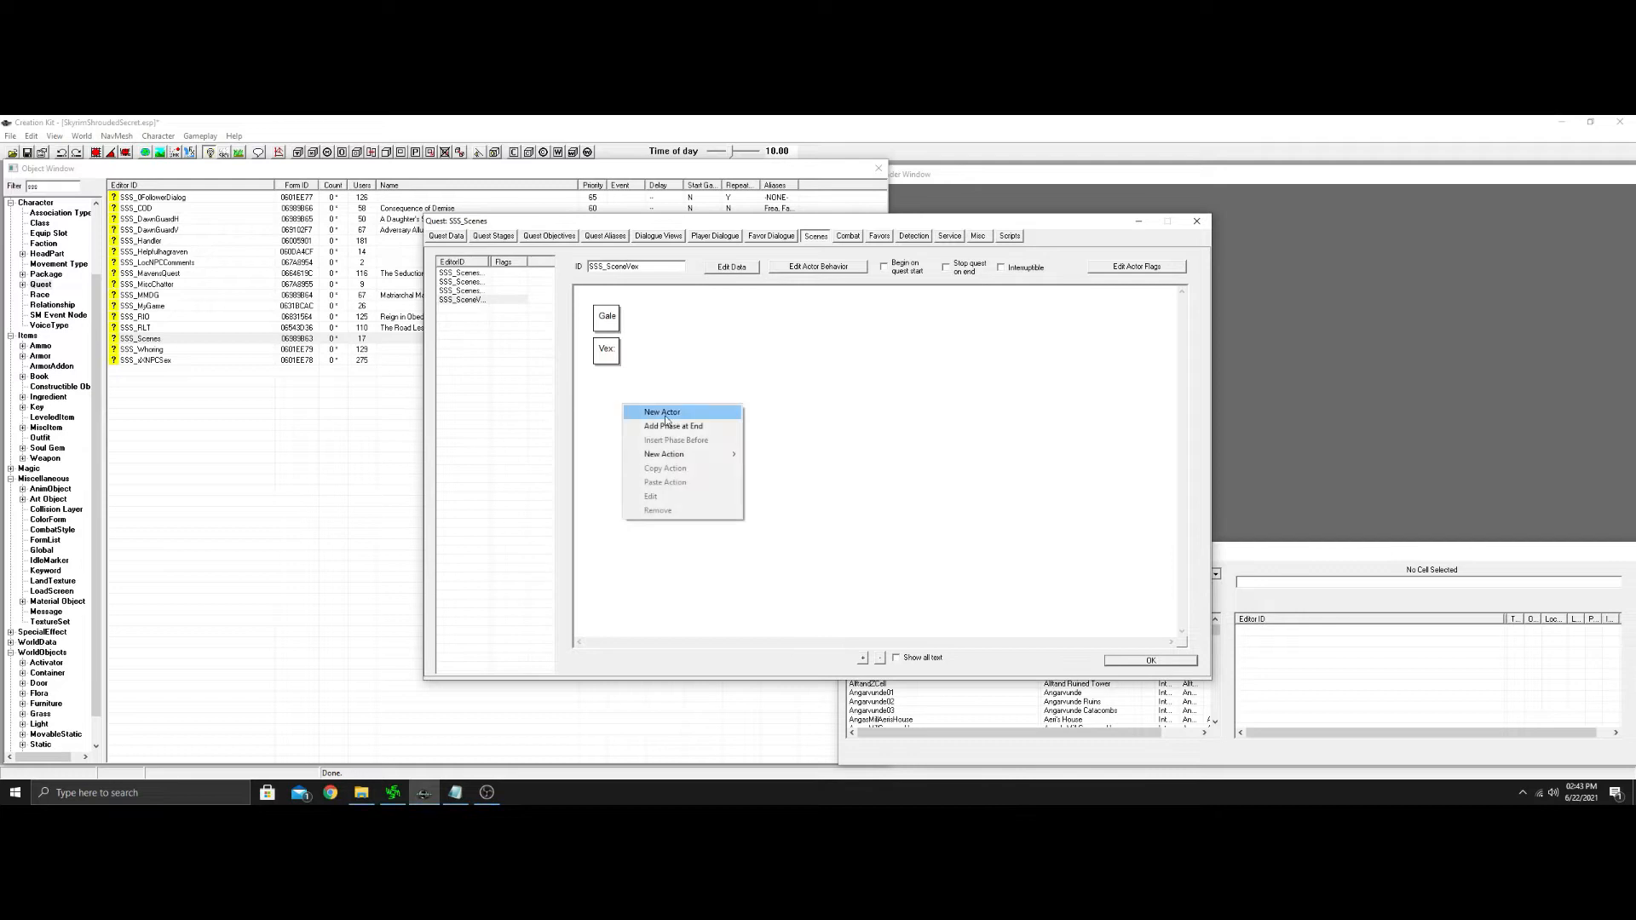
click(679, 426)
right_click(691, 368)
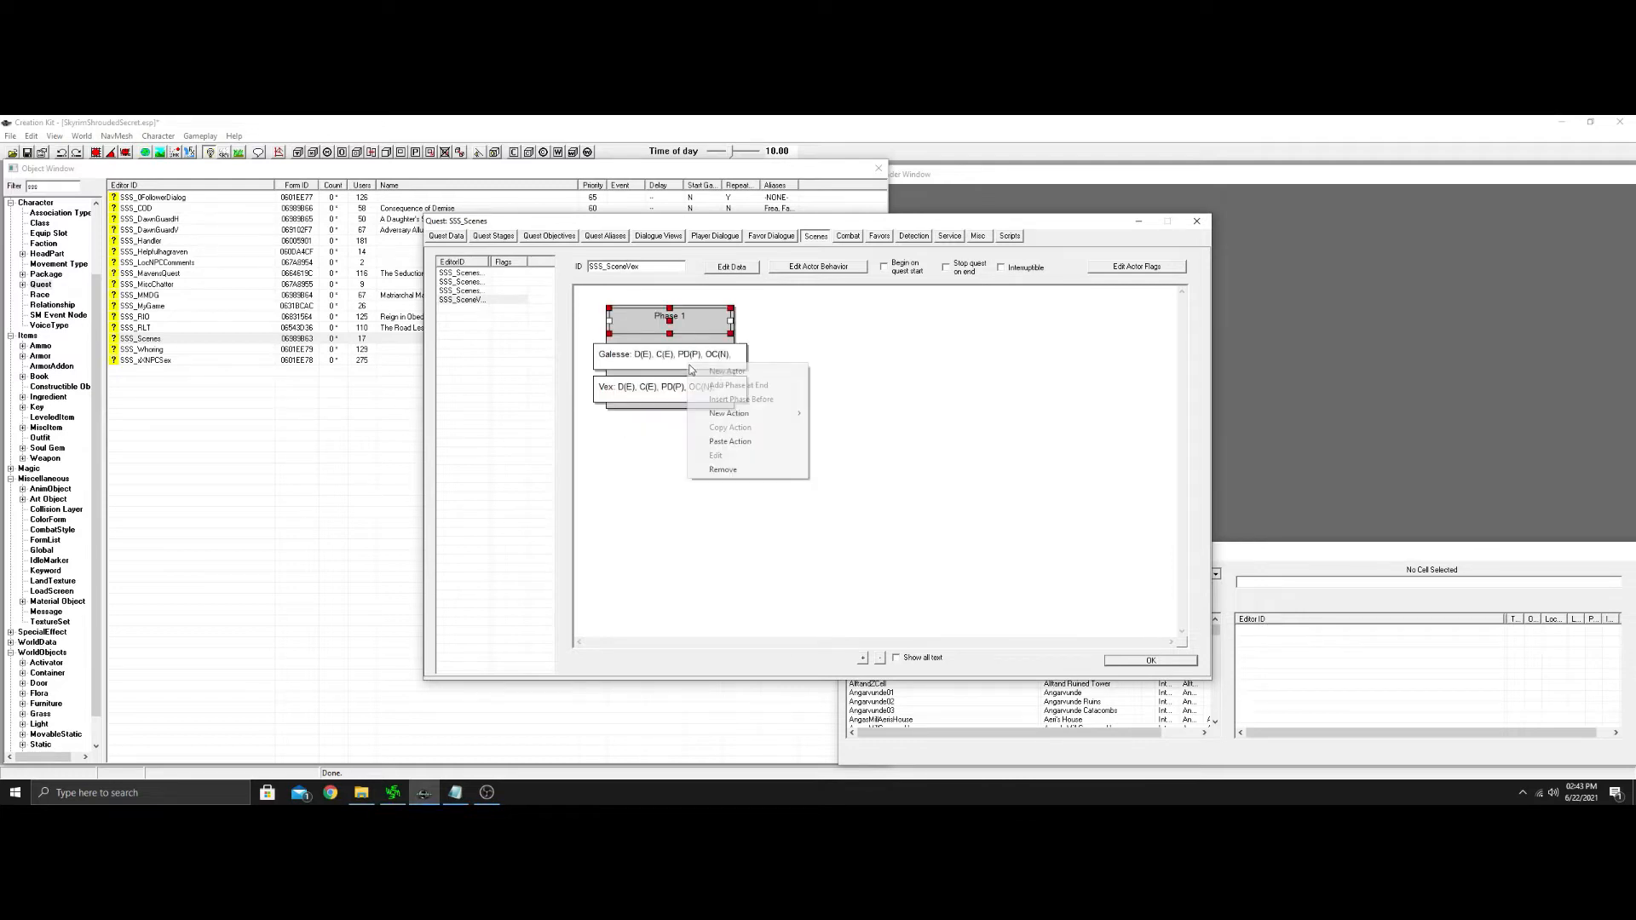
mouse_move(761, 417)
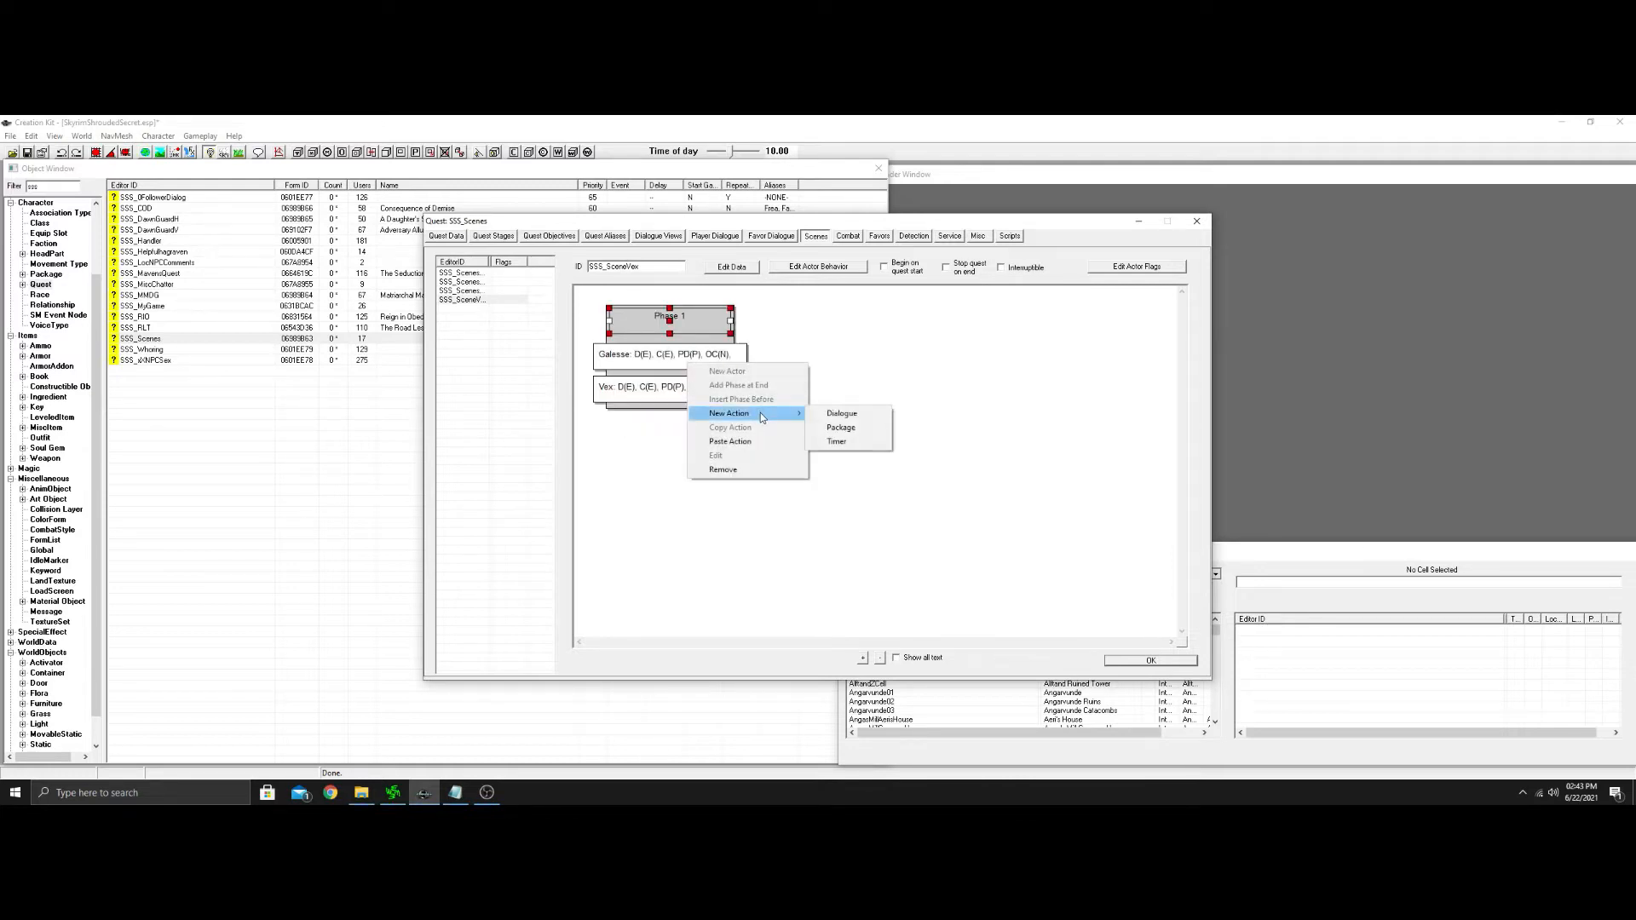
click(852, 427)
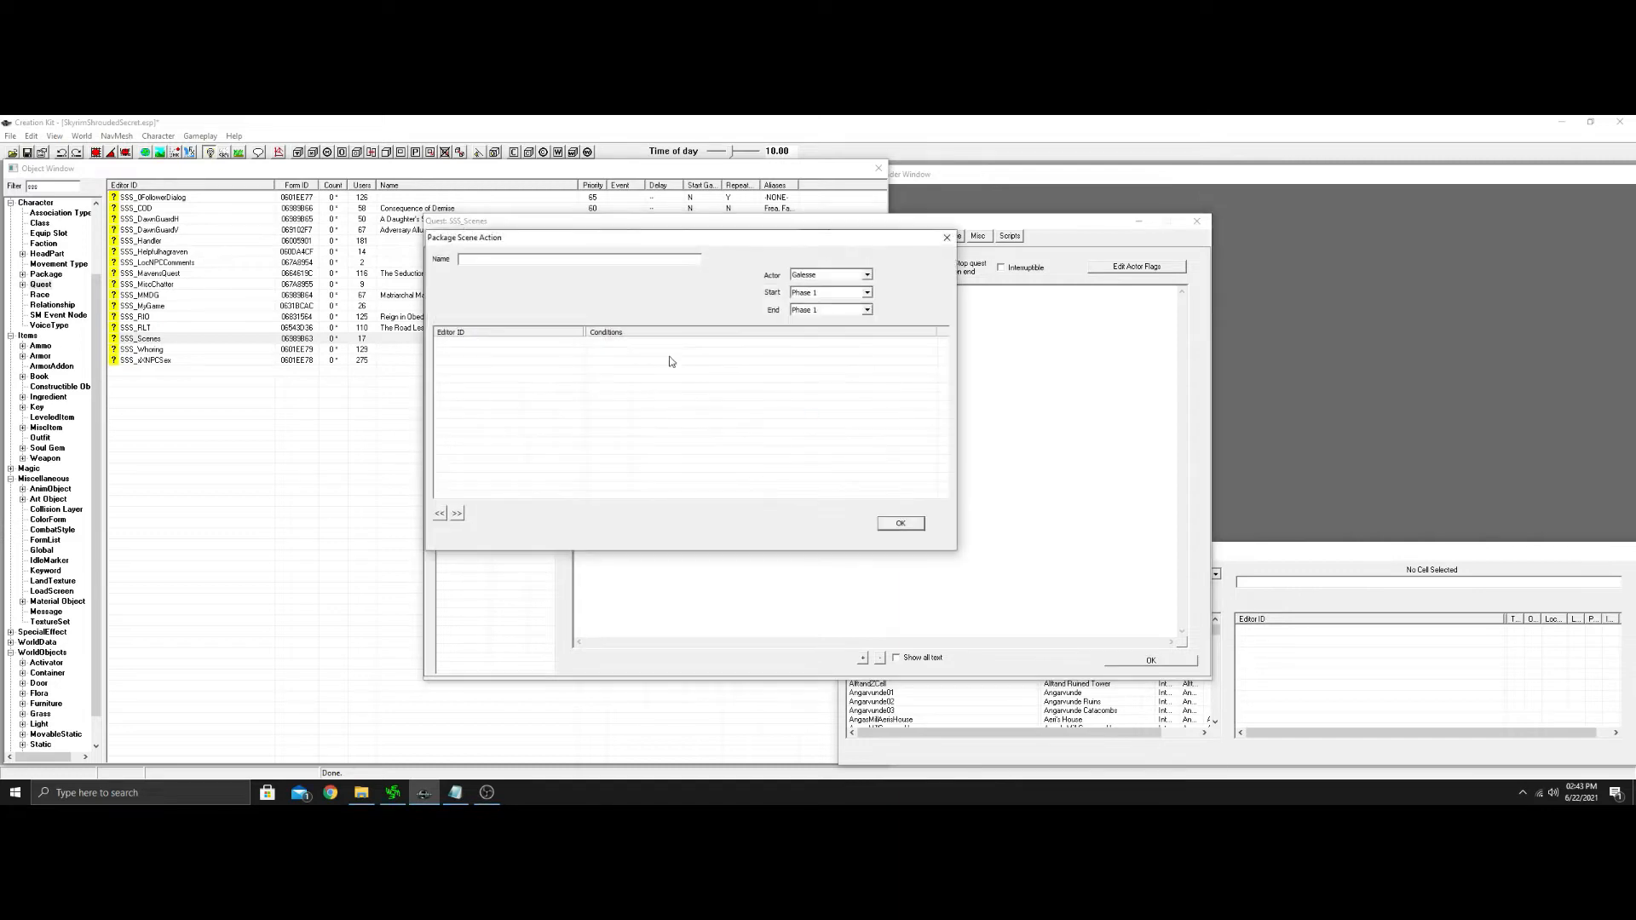
Create a new Travel-template package with the ID SSS_VexPackage inside the scene action.
right_click(521, 354)
click(552, 355)
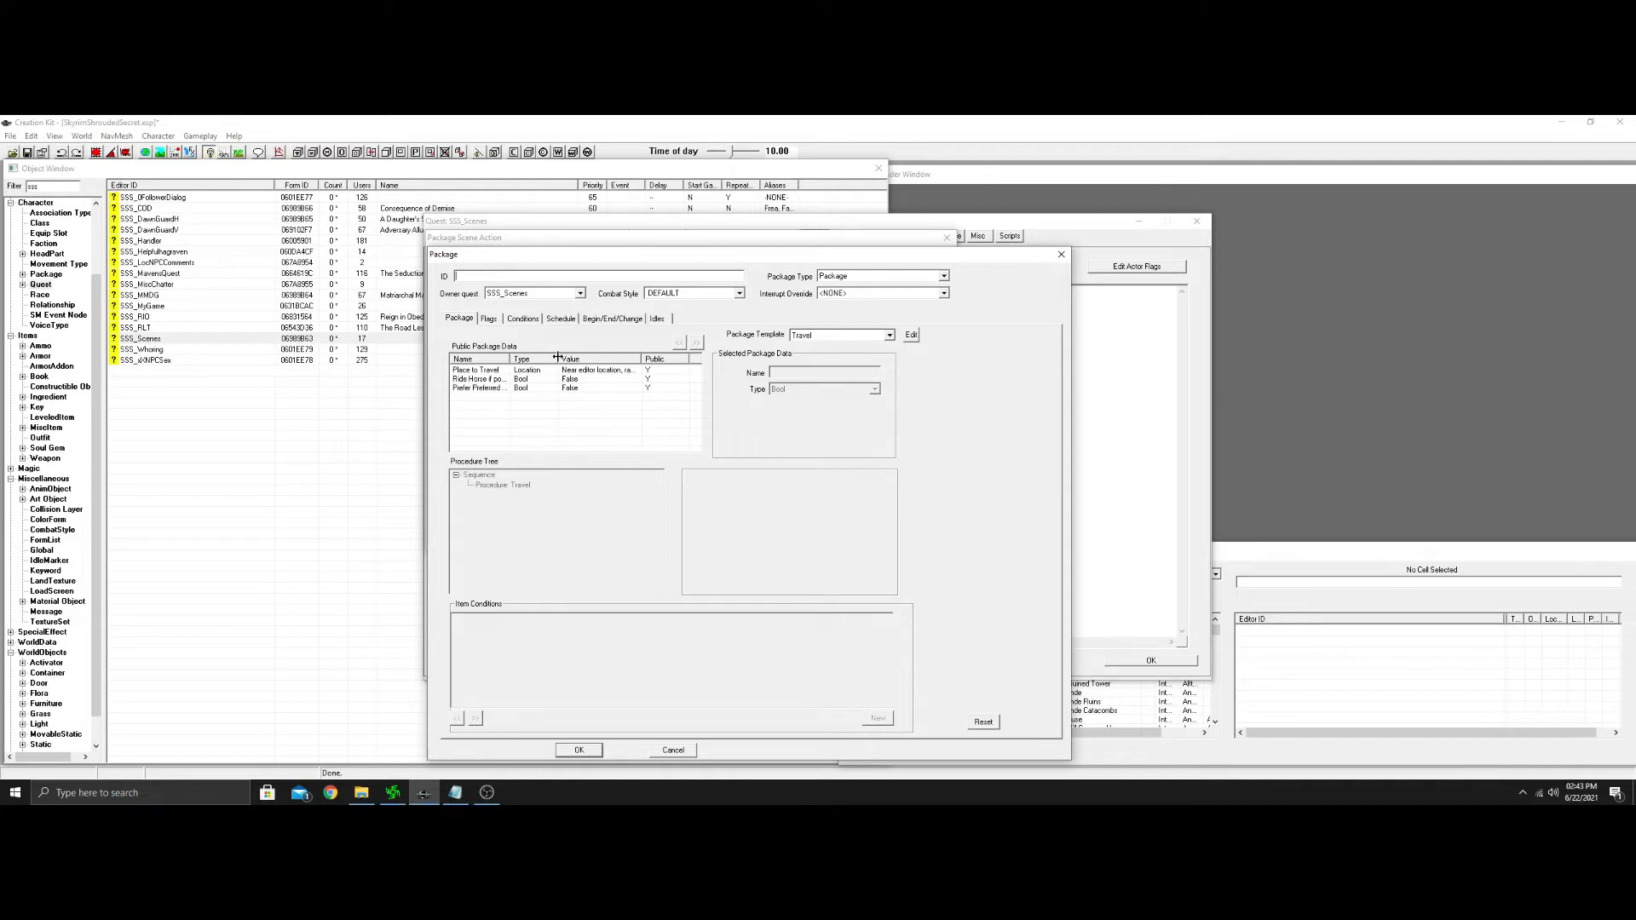
text(SSS_VexPackage)
Set the package's Place to Travel to the reference alias Vex with a radius of 250.
click(487, 373)
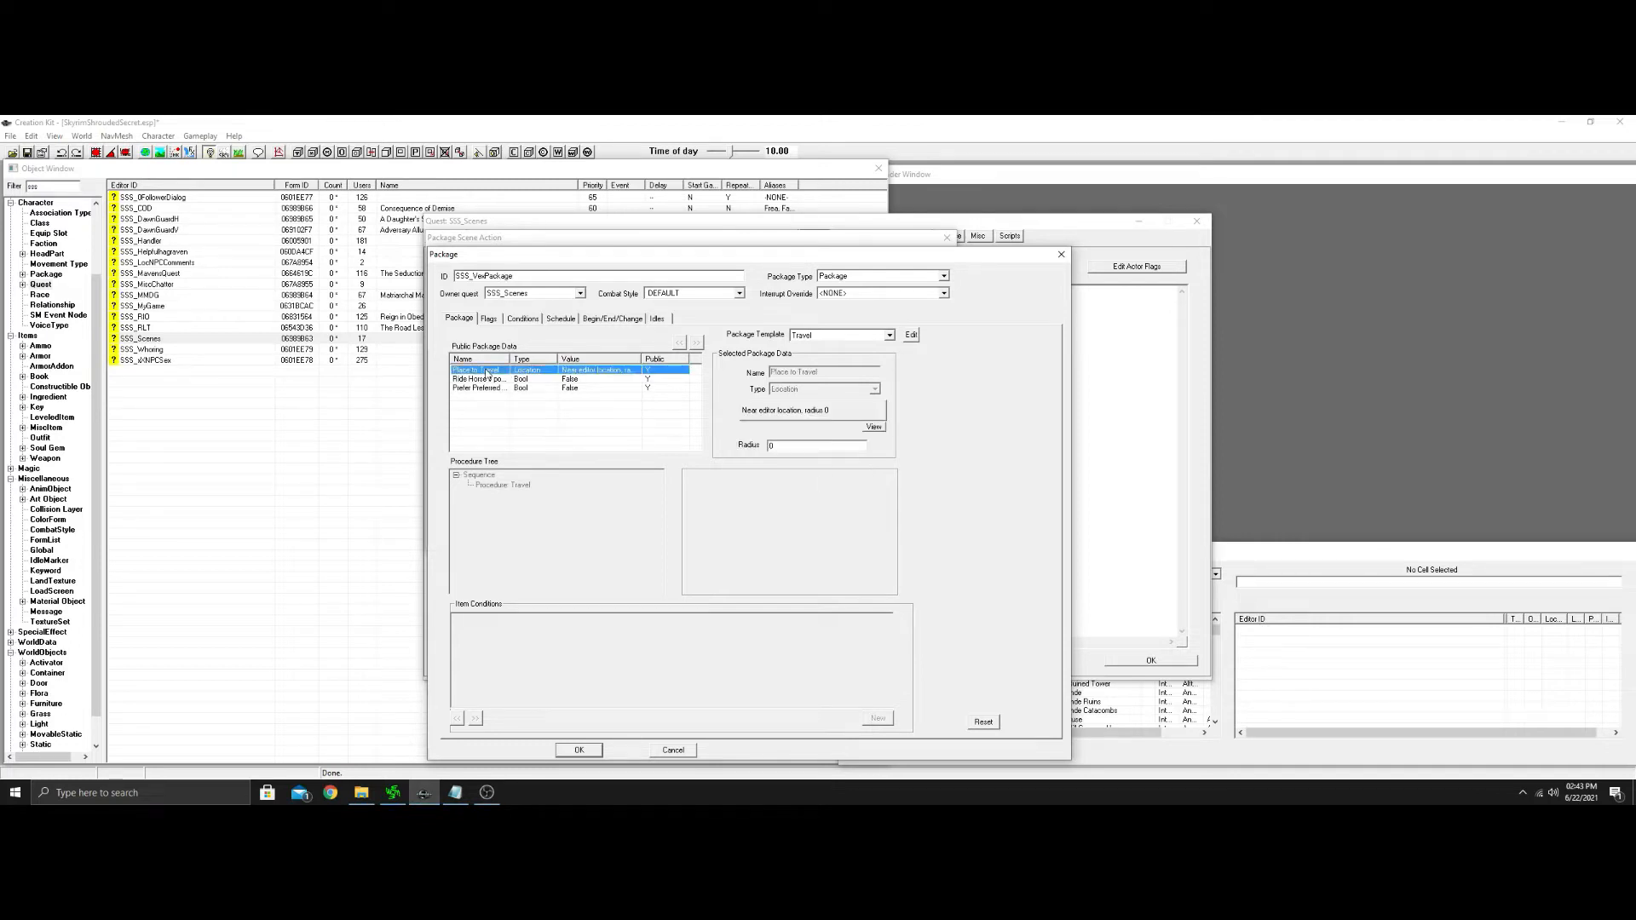
click(822, 411)
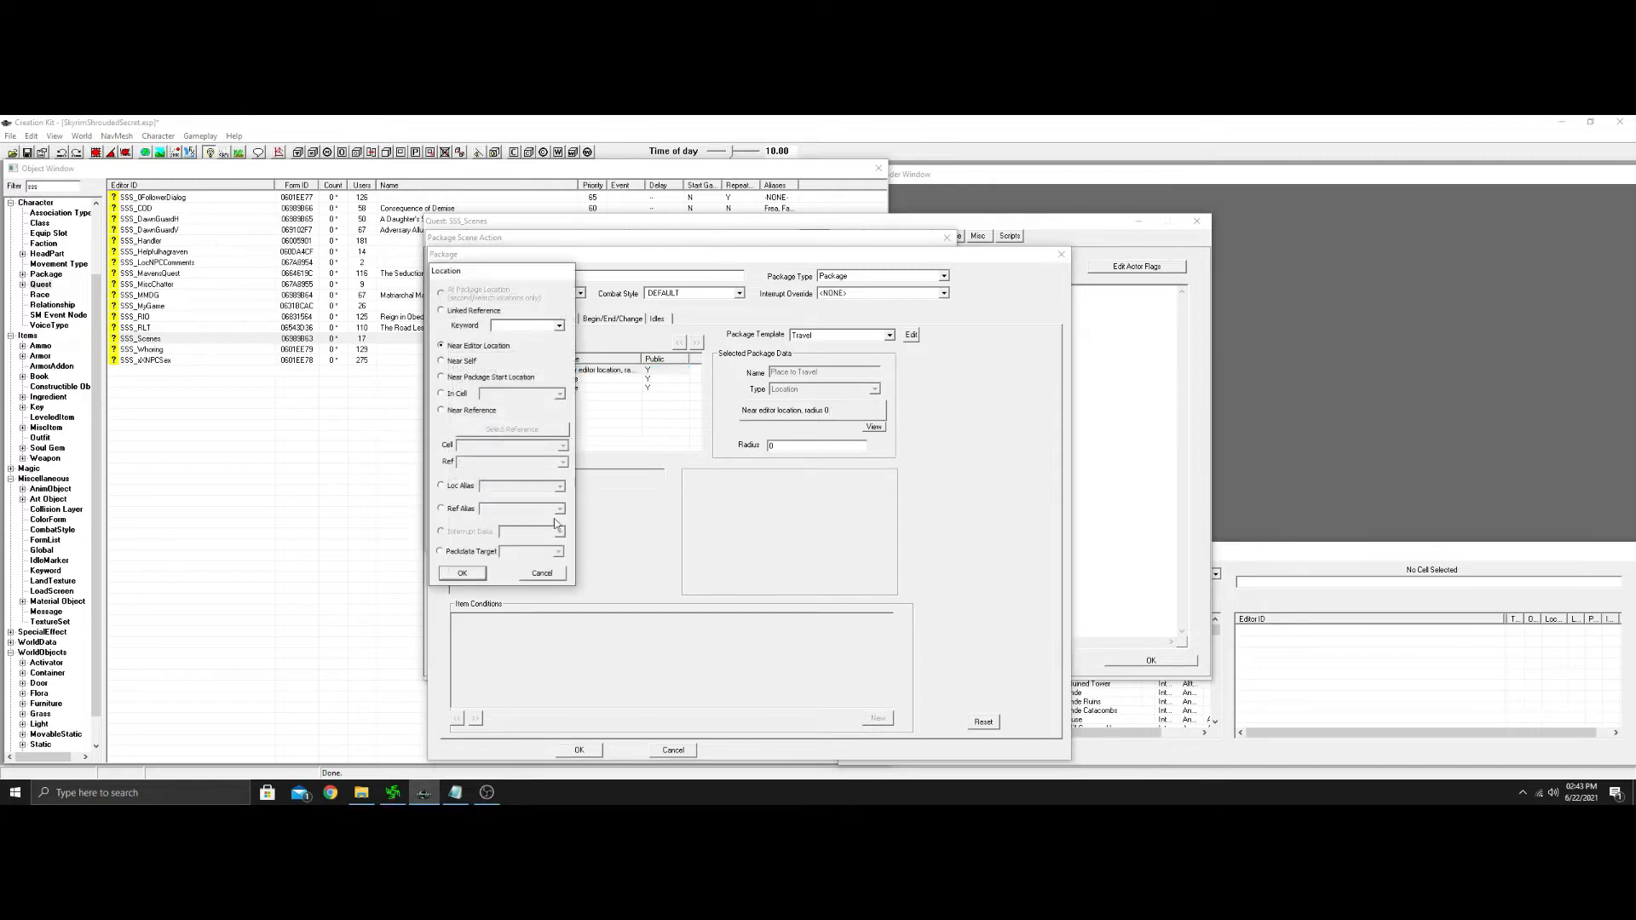
click(441, 509)
click(561, 510)
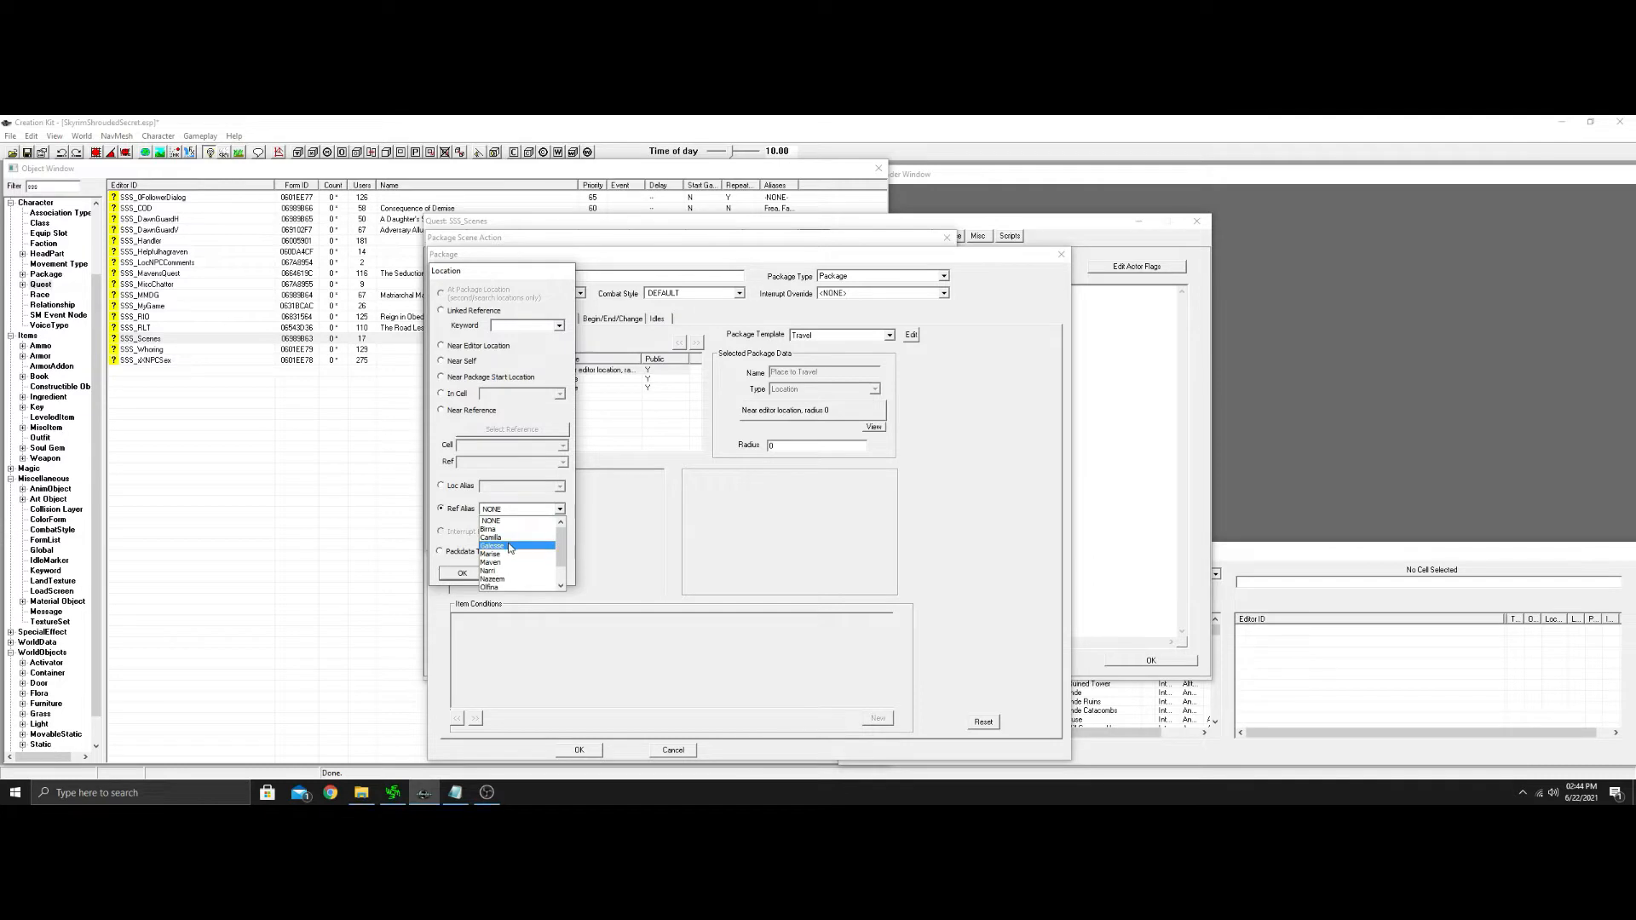
scroll(510, 563, down, 3)
click(506, 584)
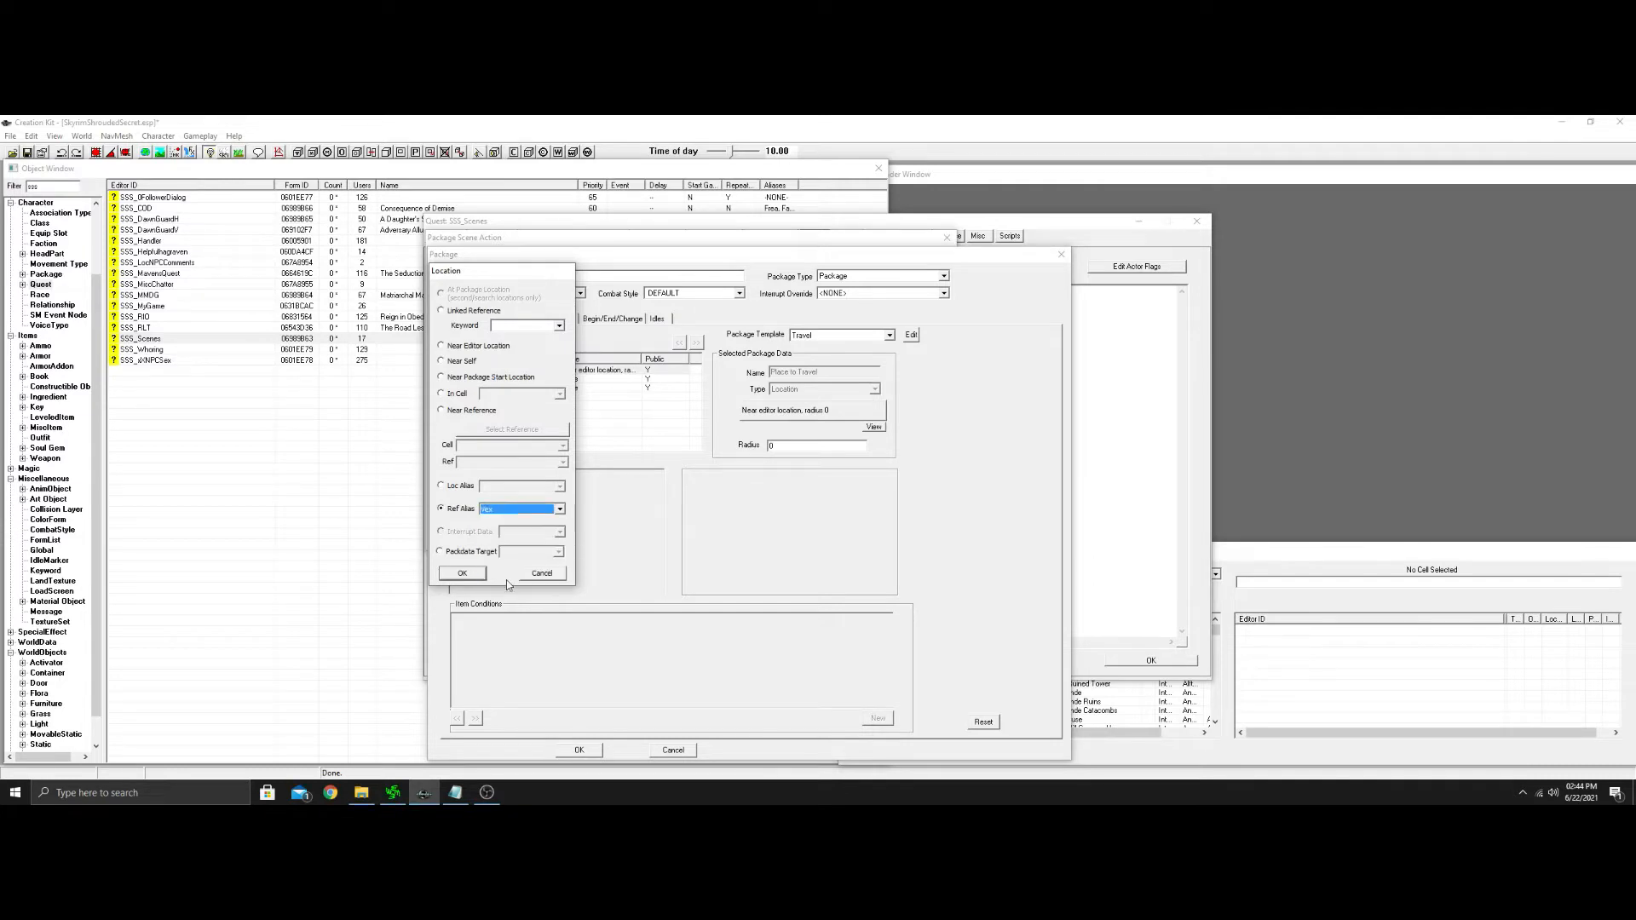
click(462, 573)
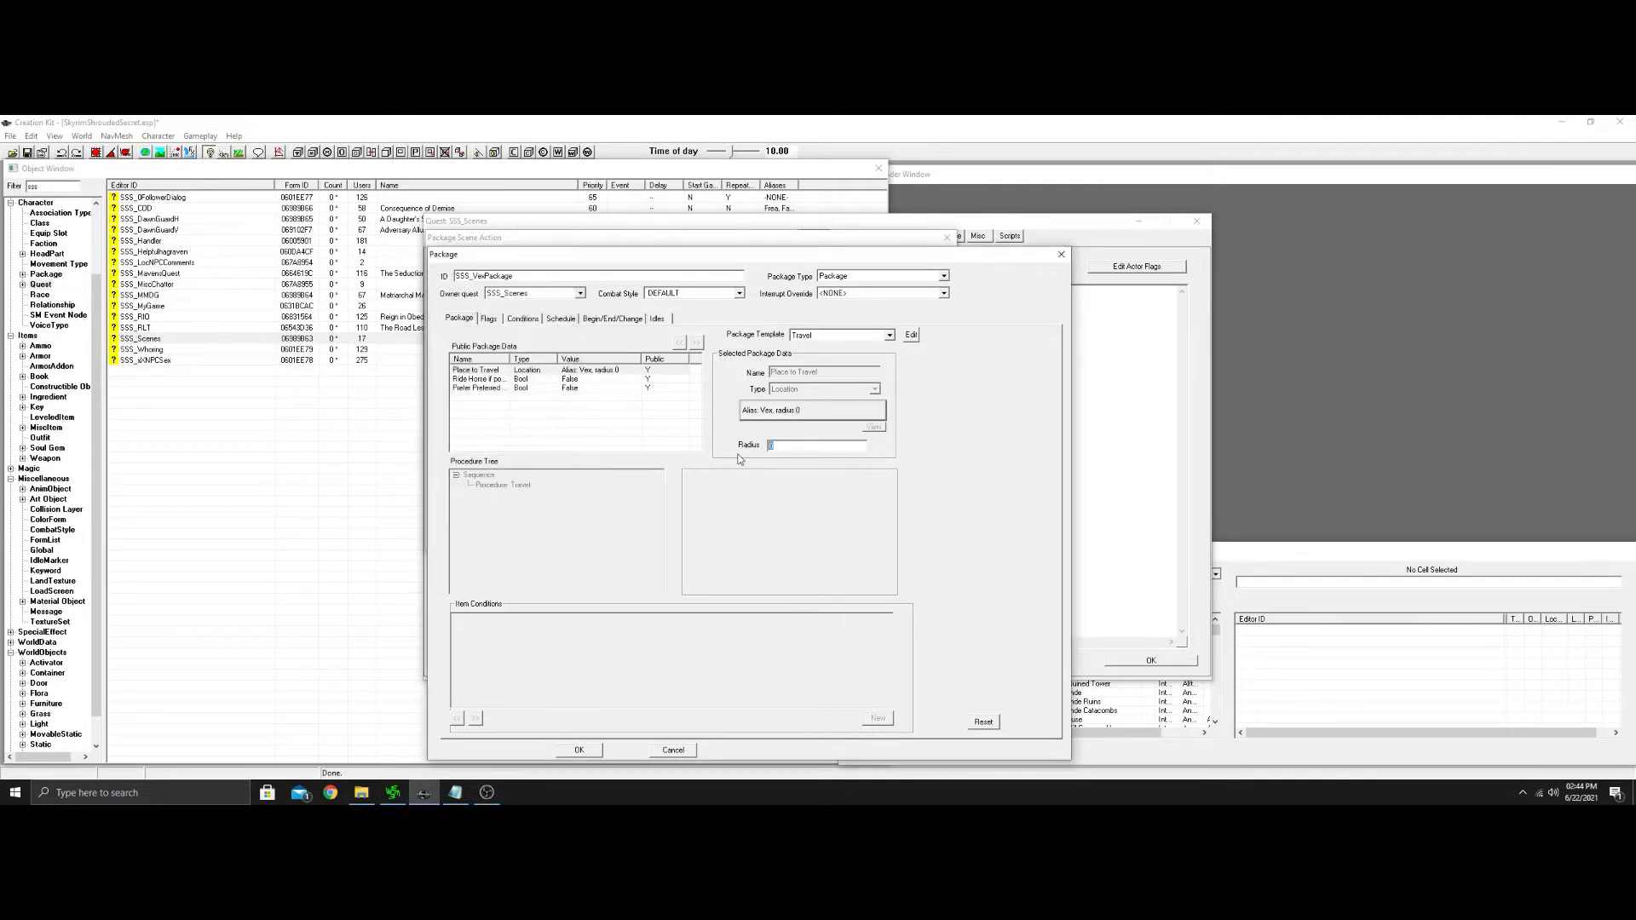
text(250)
click(630, 388)
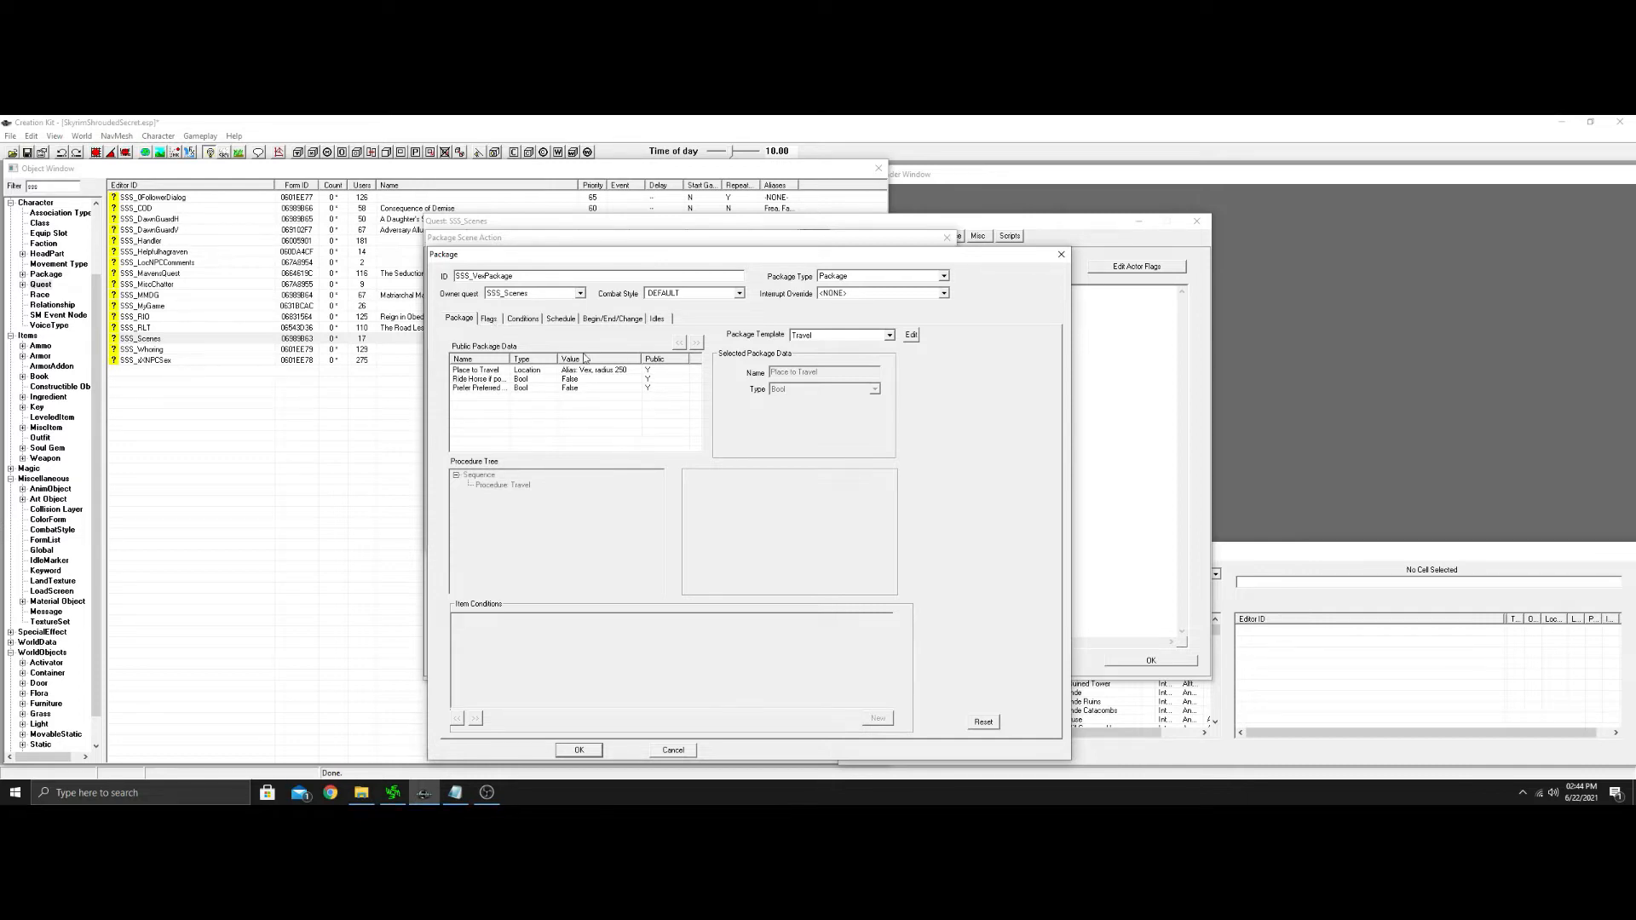
click(658, 319)
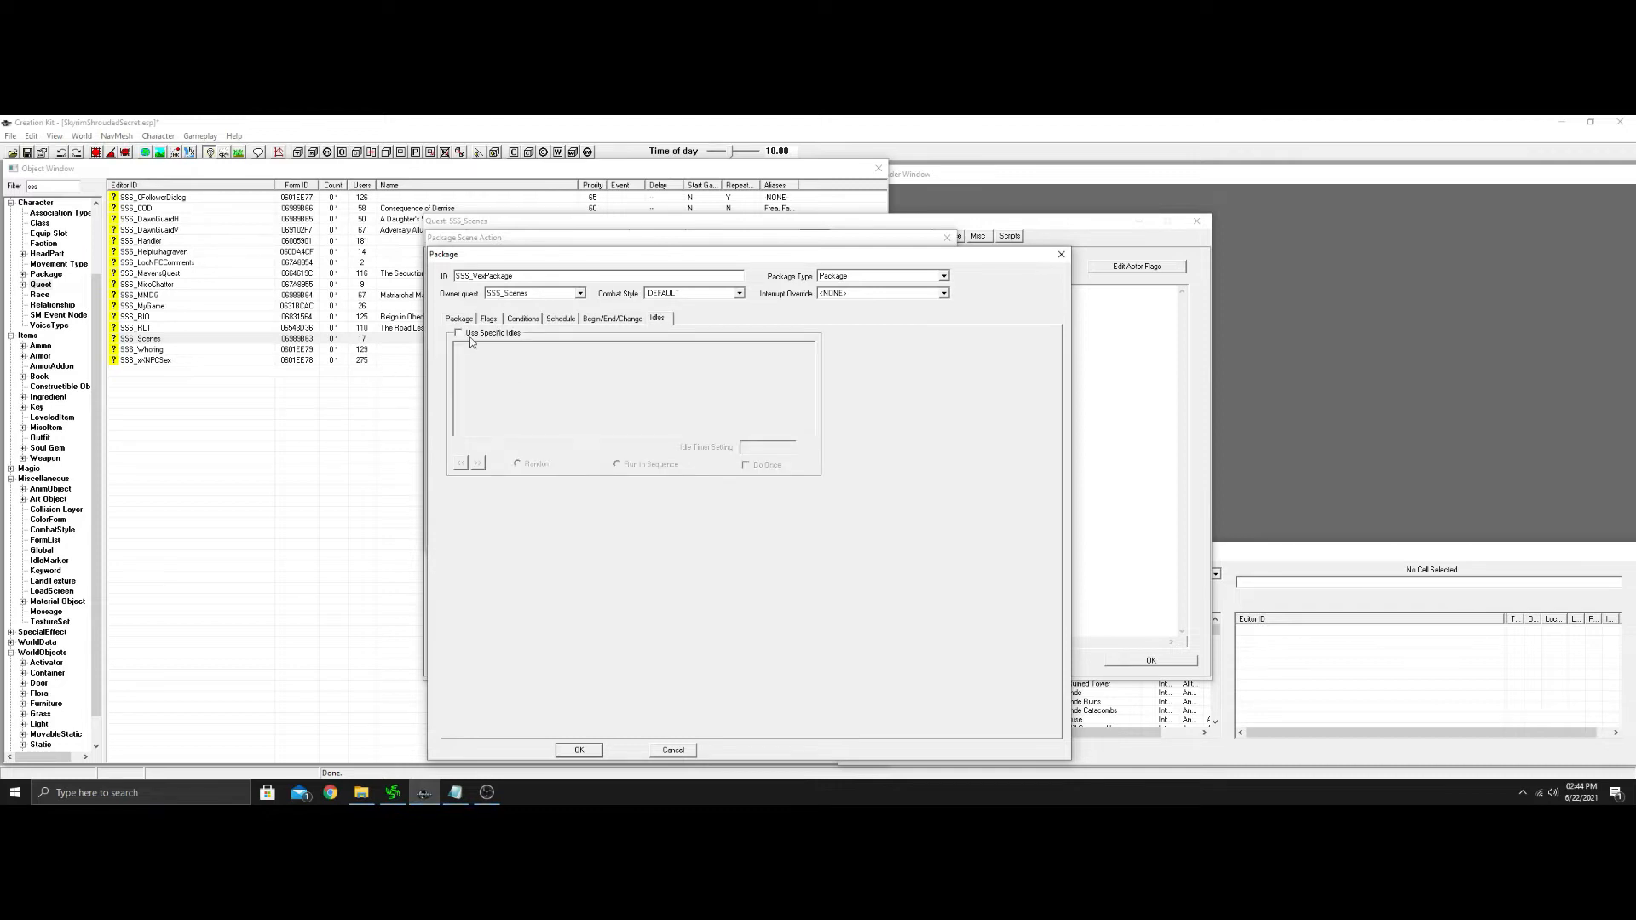
click(458, 333)
right_click(533, 364)
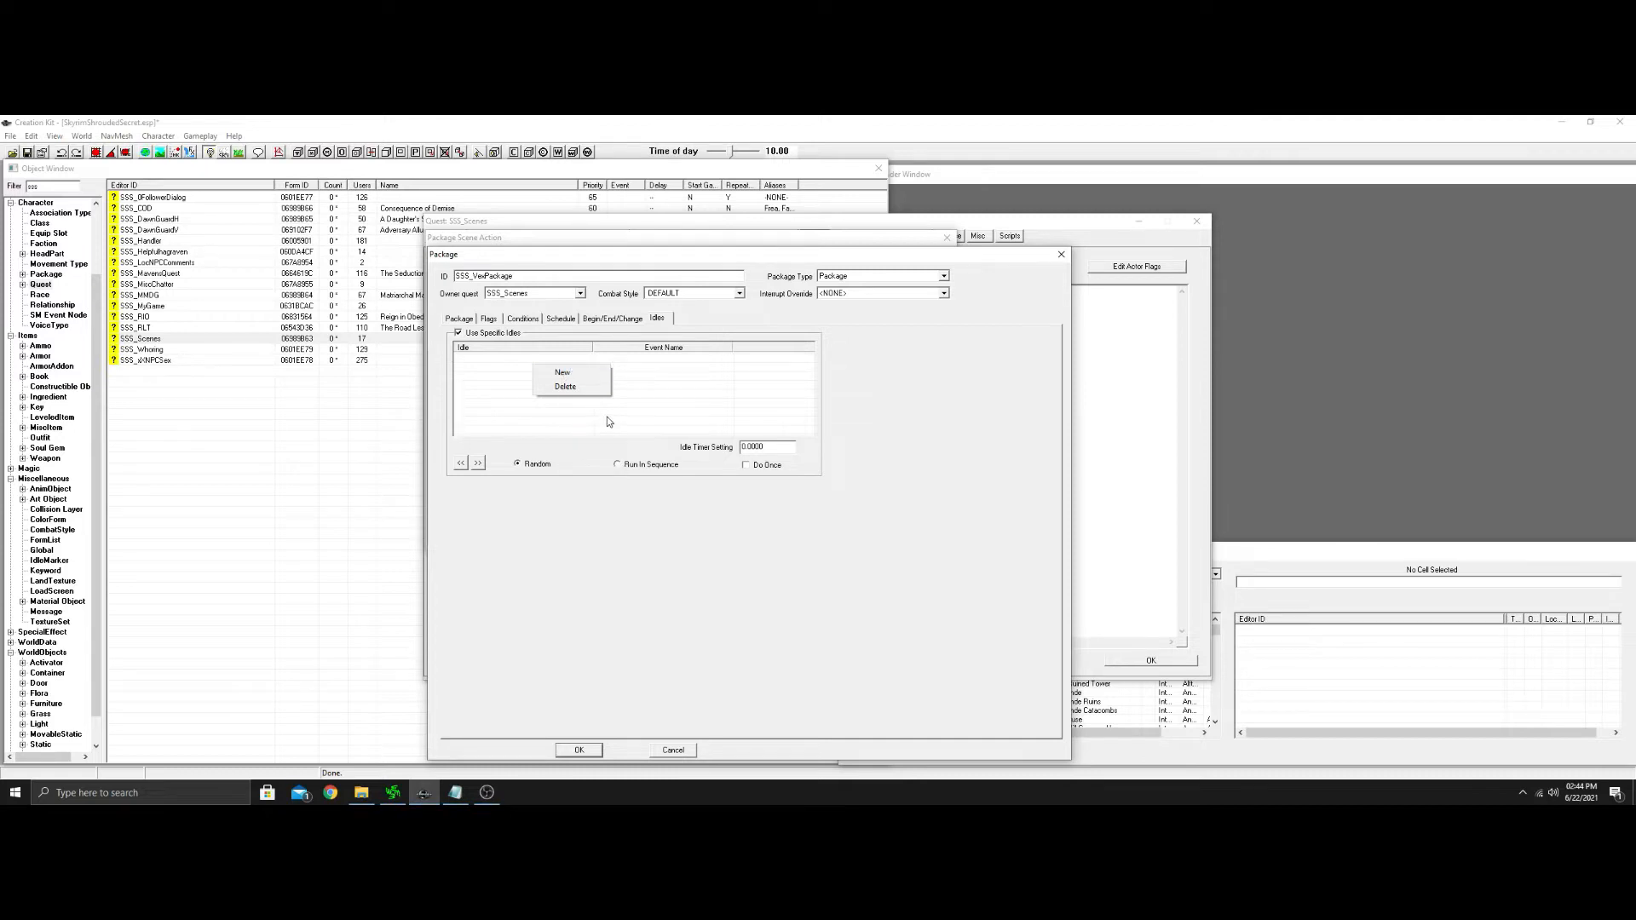
click(646, 381)
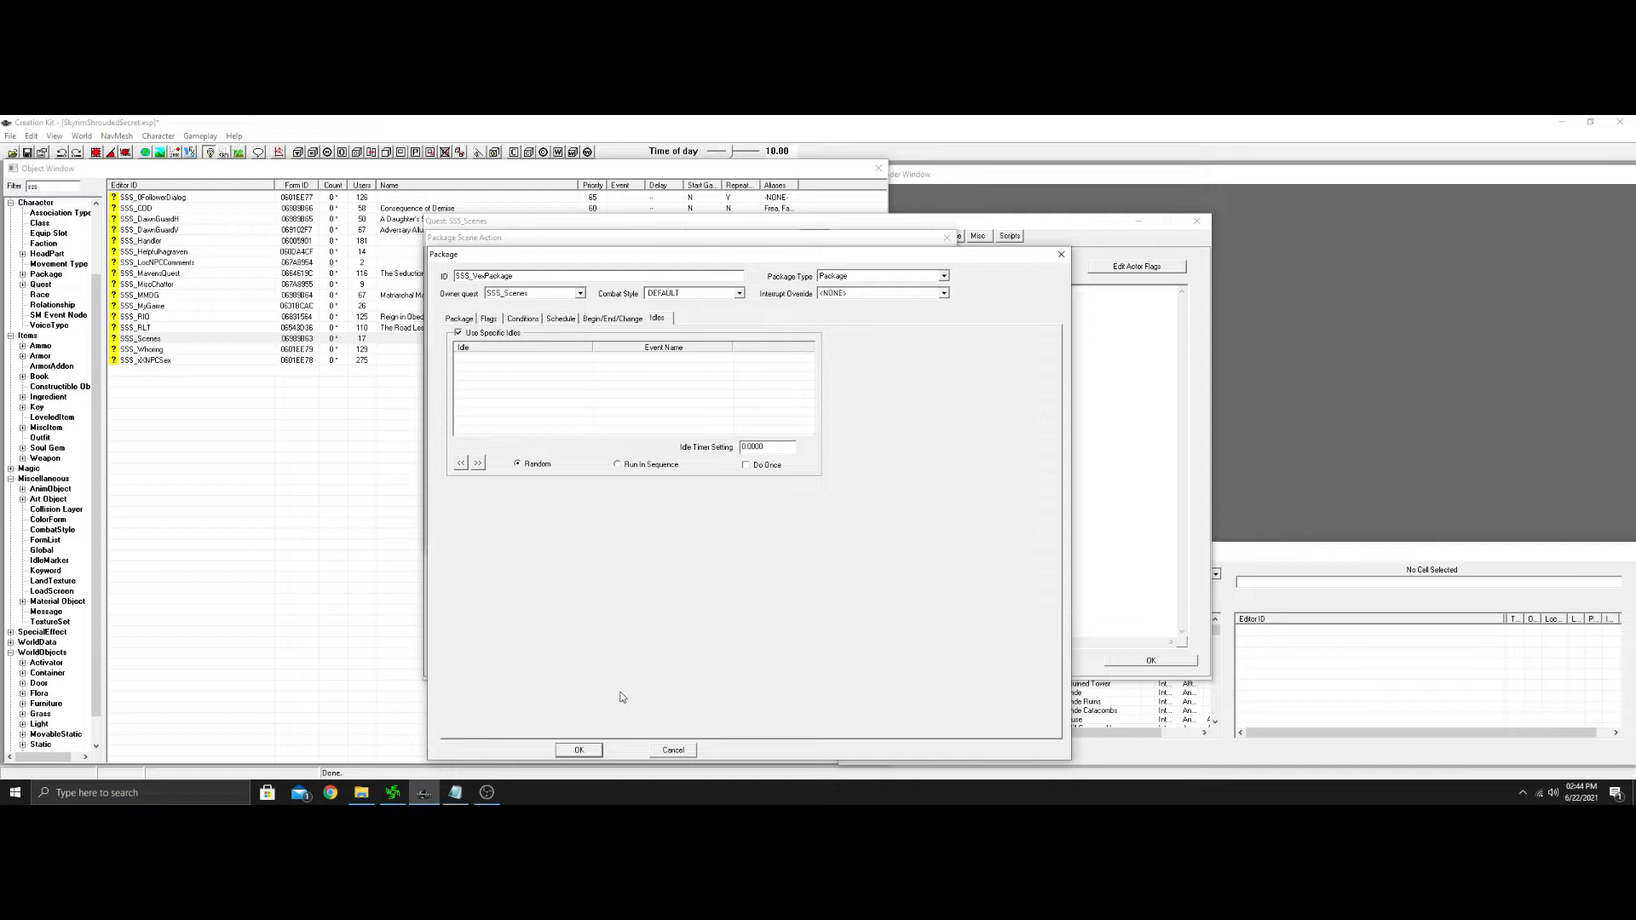
click(459, 333)
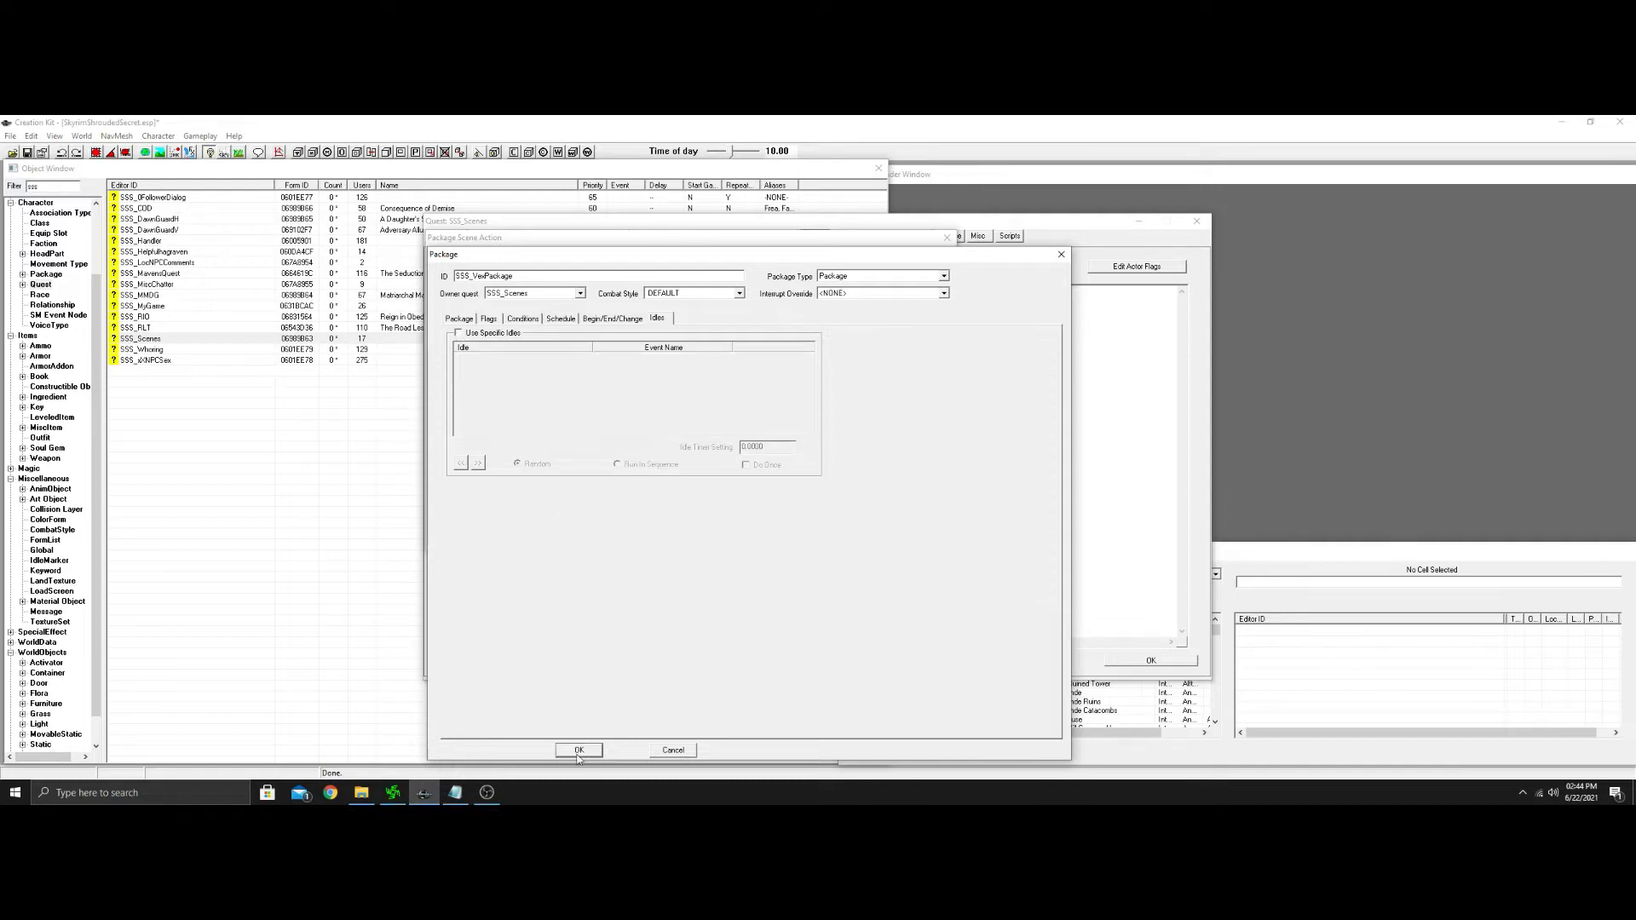
Save the SSS_VexPackage package and Galesse's package action in Phase 1.
click(578, 752)
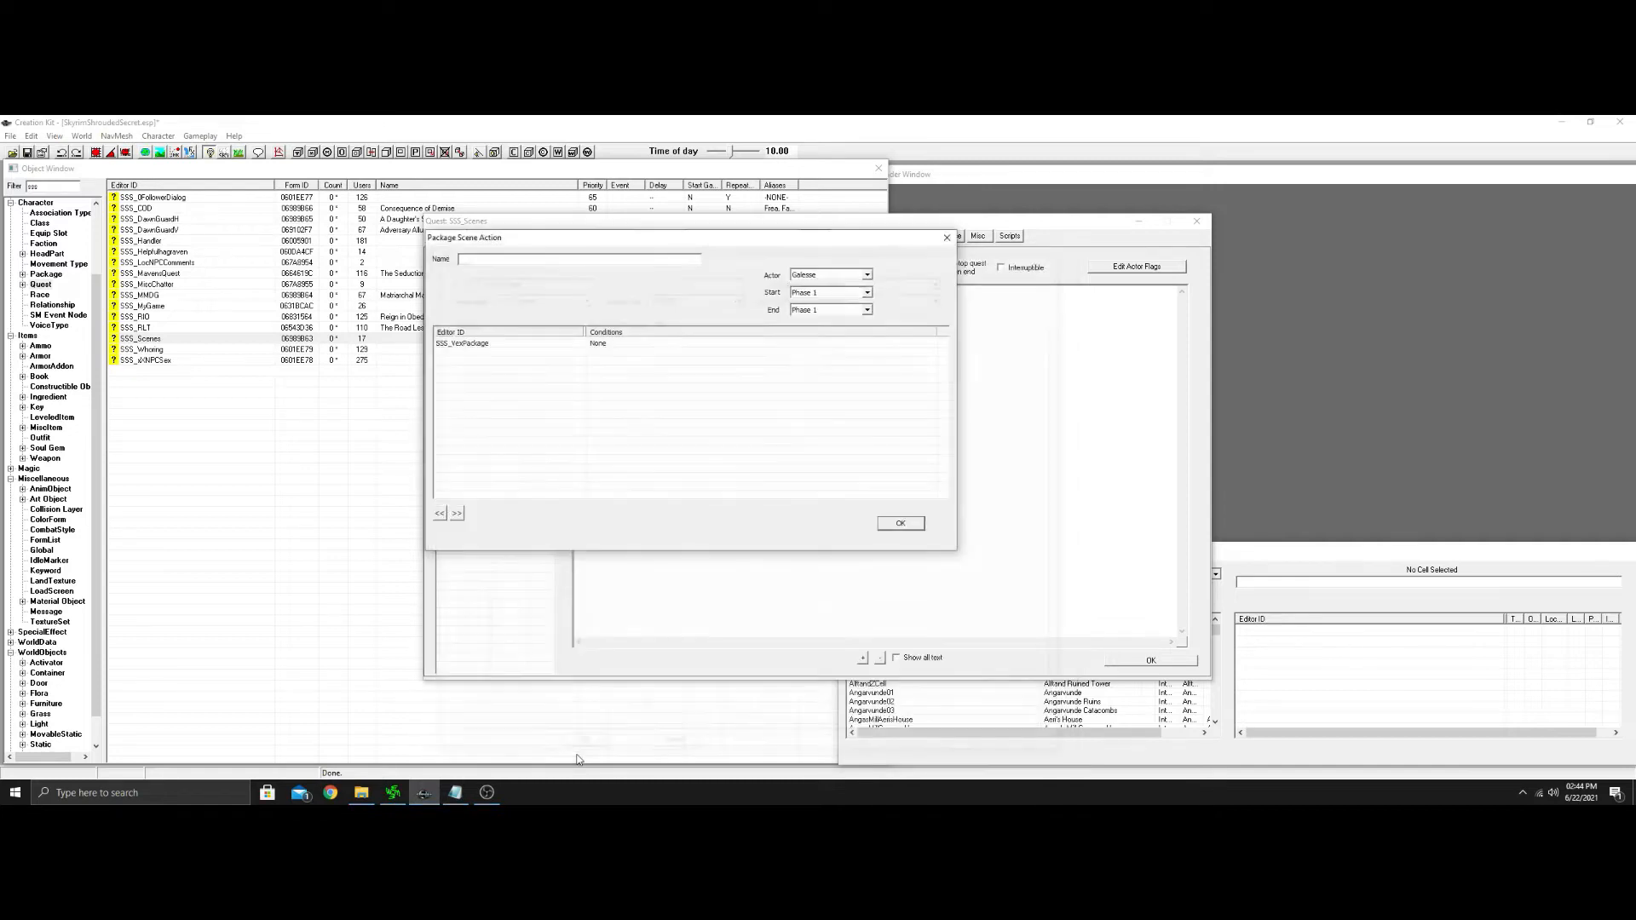
click(901, 524)
Add a second phase with a dialogue action for Galesse and open a new response in it.
right_click(753, 501)
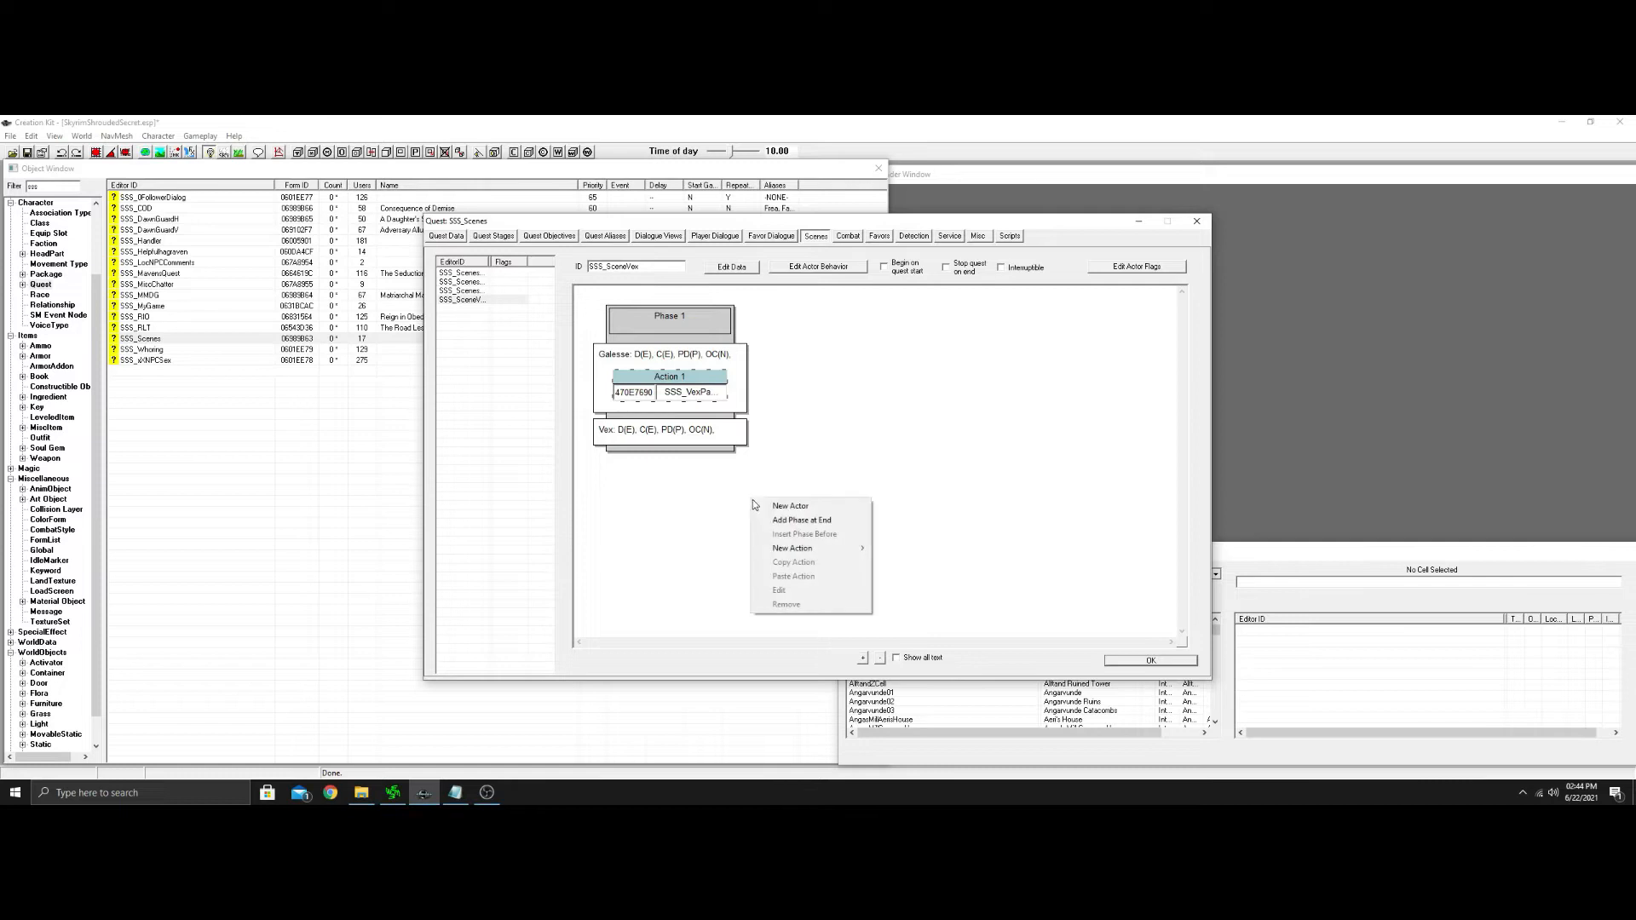
click(802, 523)
right_click(825, 369)
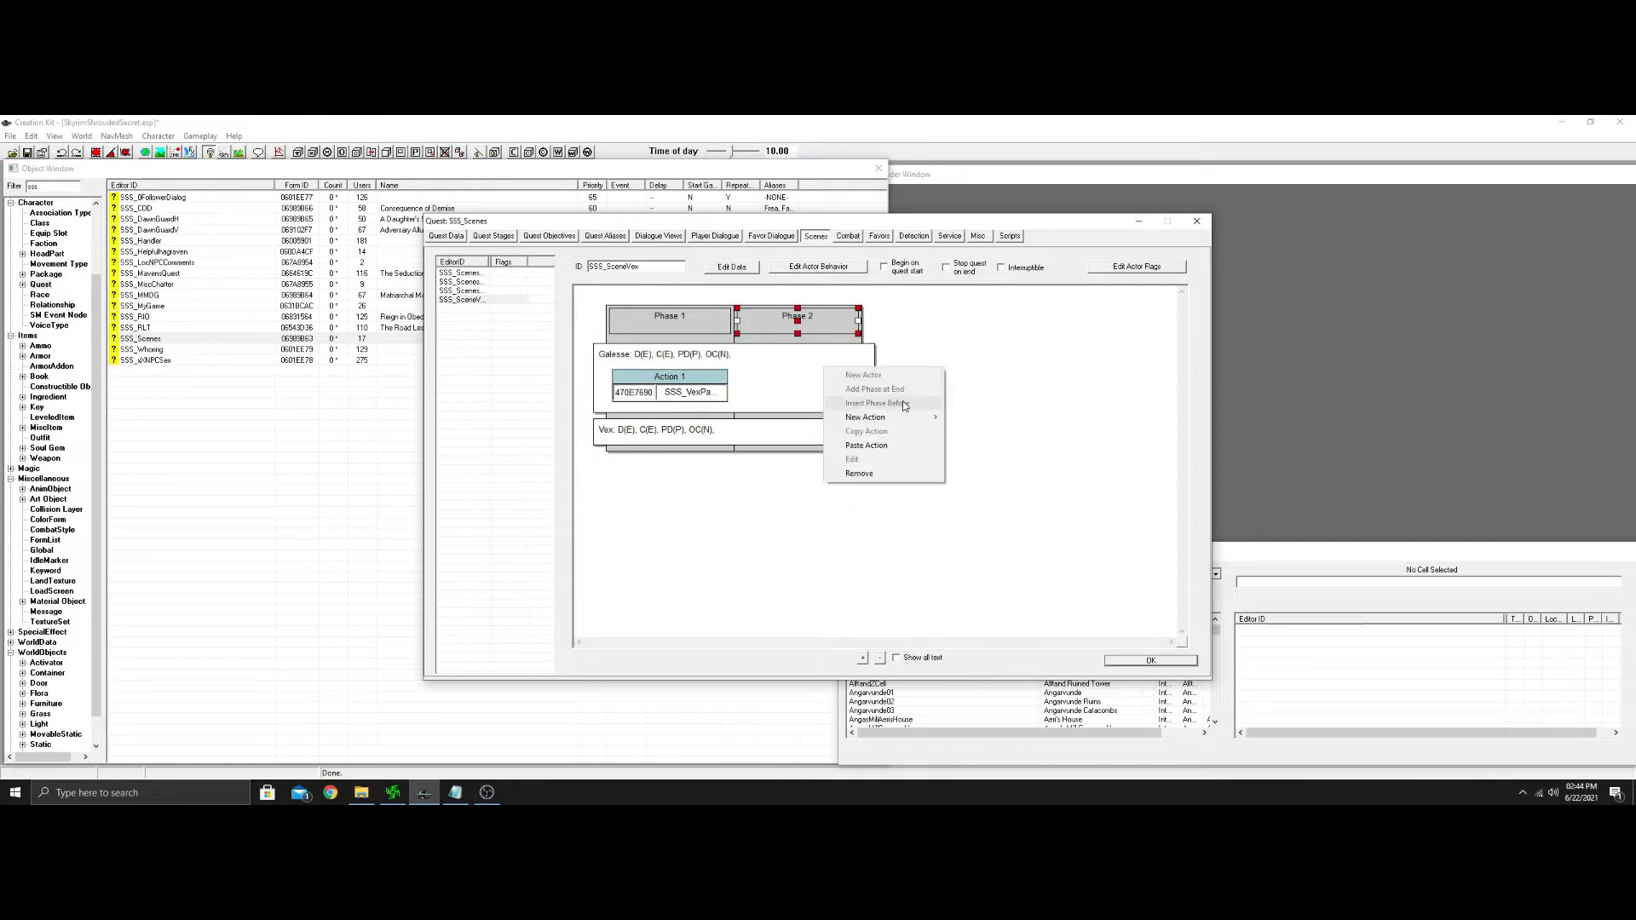
mouse_move(894, 419)
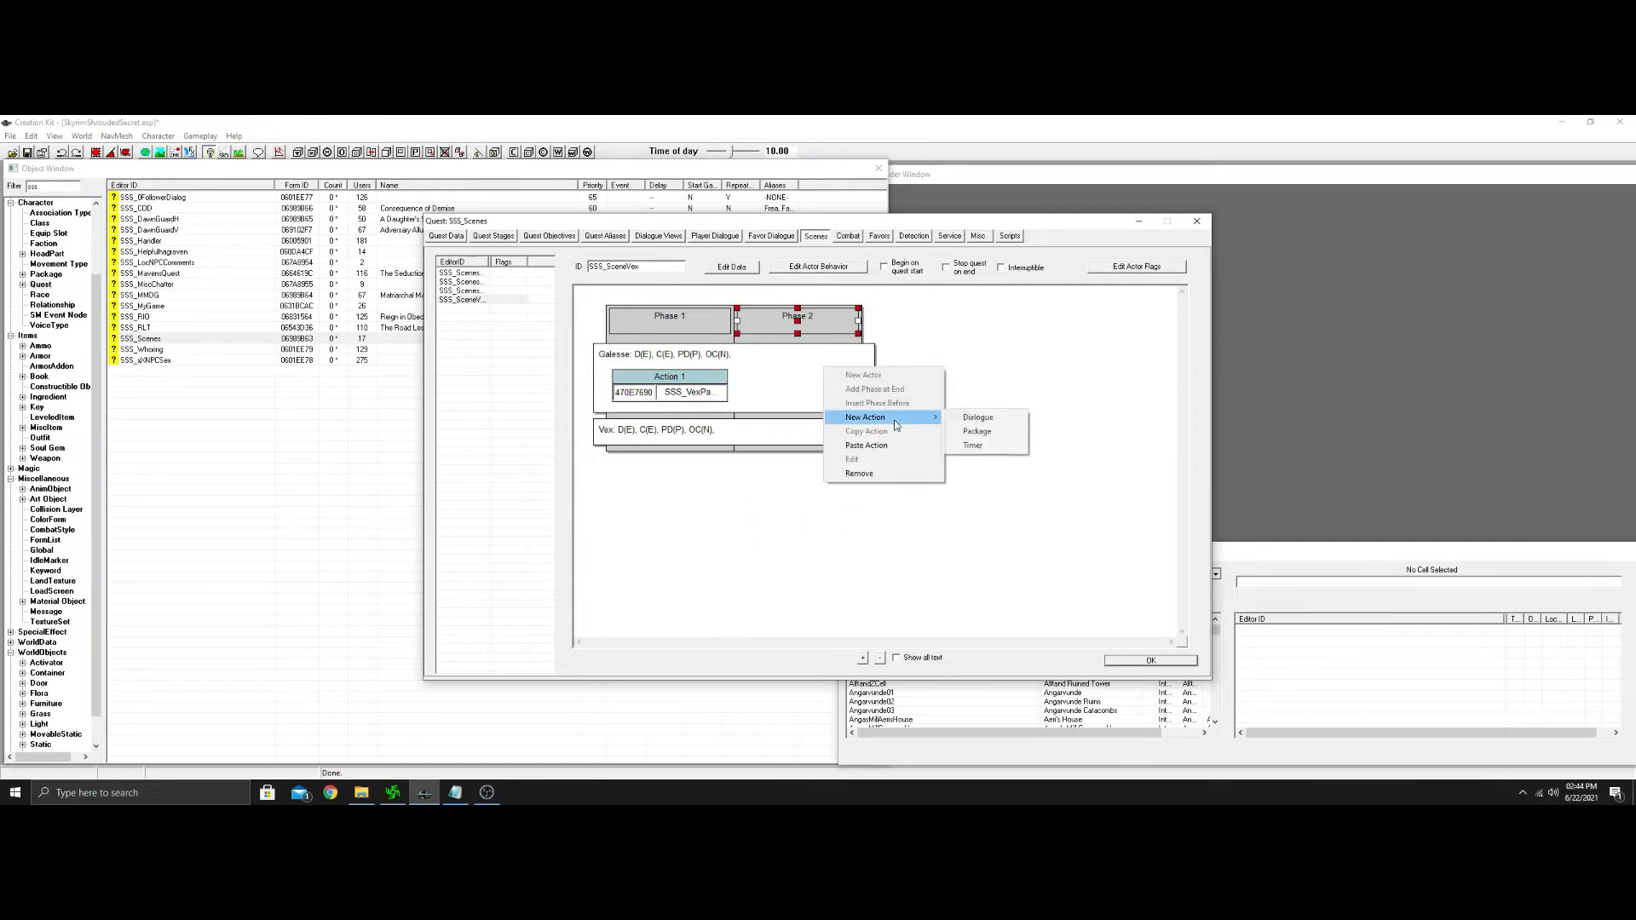
click(976, 423)
right_click(624, 406)
click(667, 414)
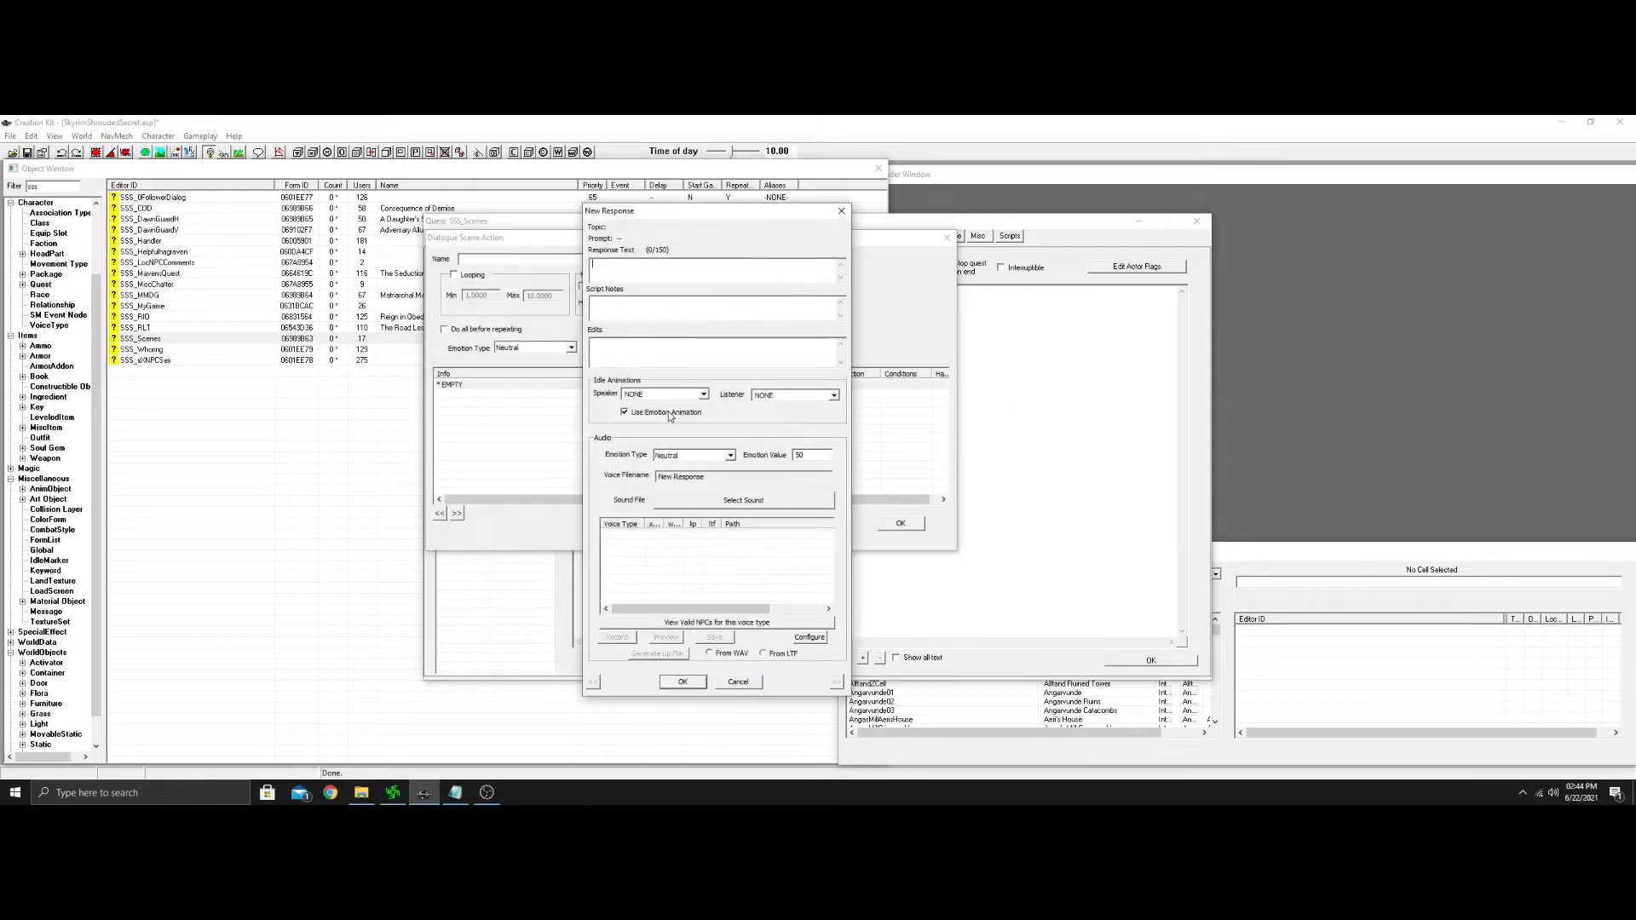
Switch to Notepad and copy the first dialogue line, "If I'm lucky I'll be doing you Vex.".
click(455, 792)
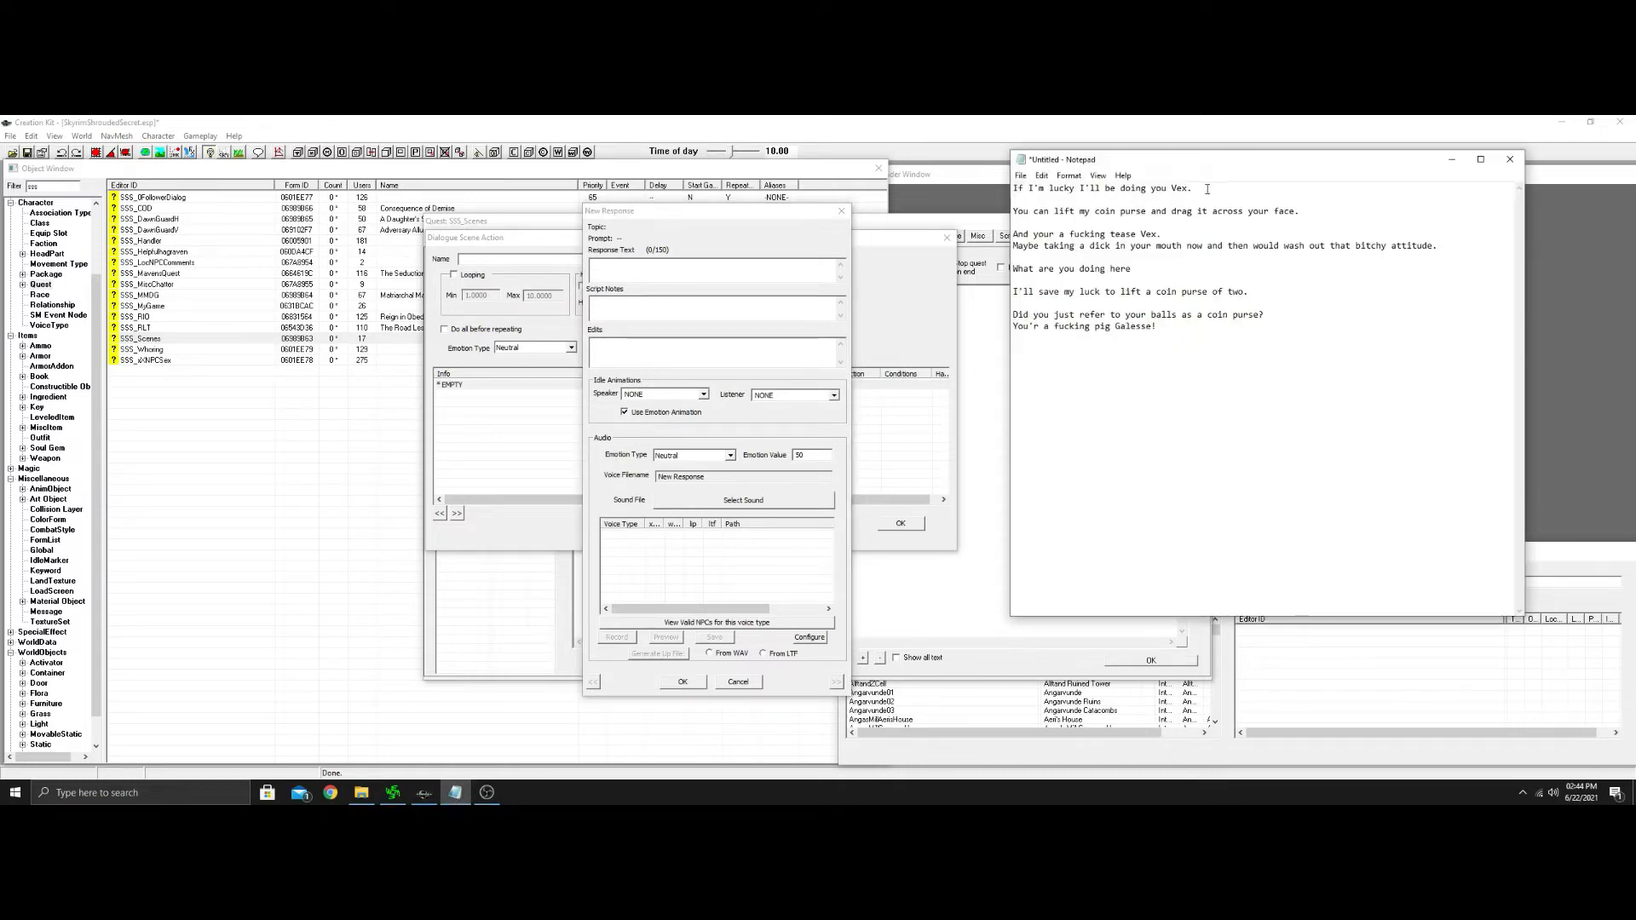
drag(1192, 188, 1013, 191)
right_click(1094, 189)
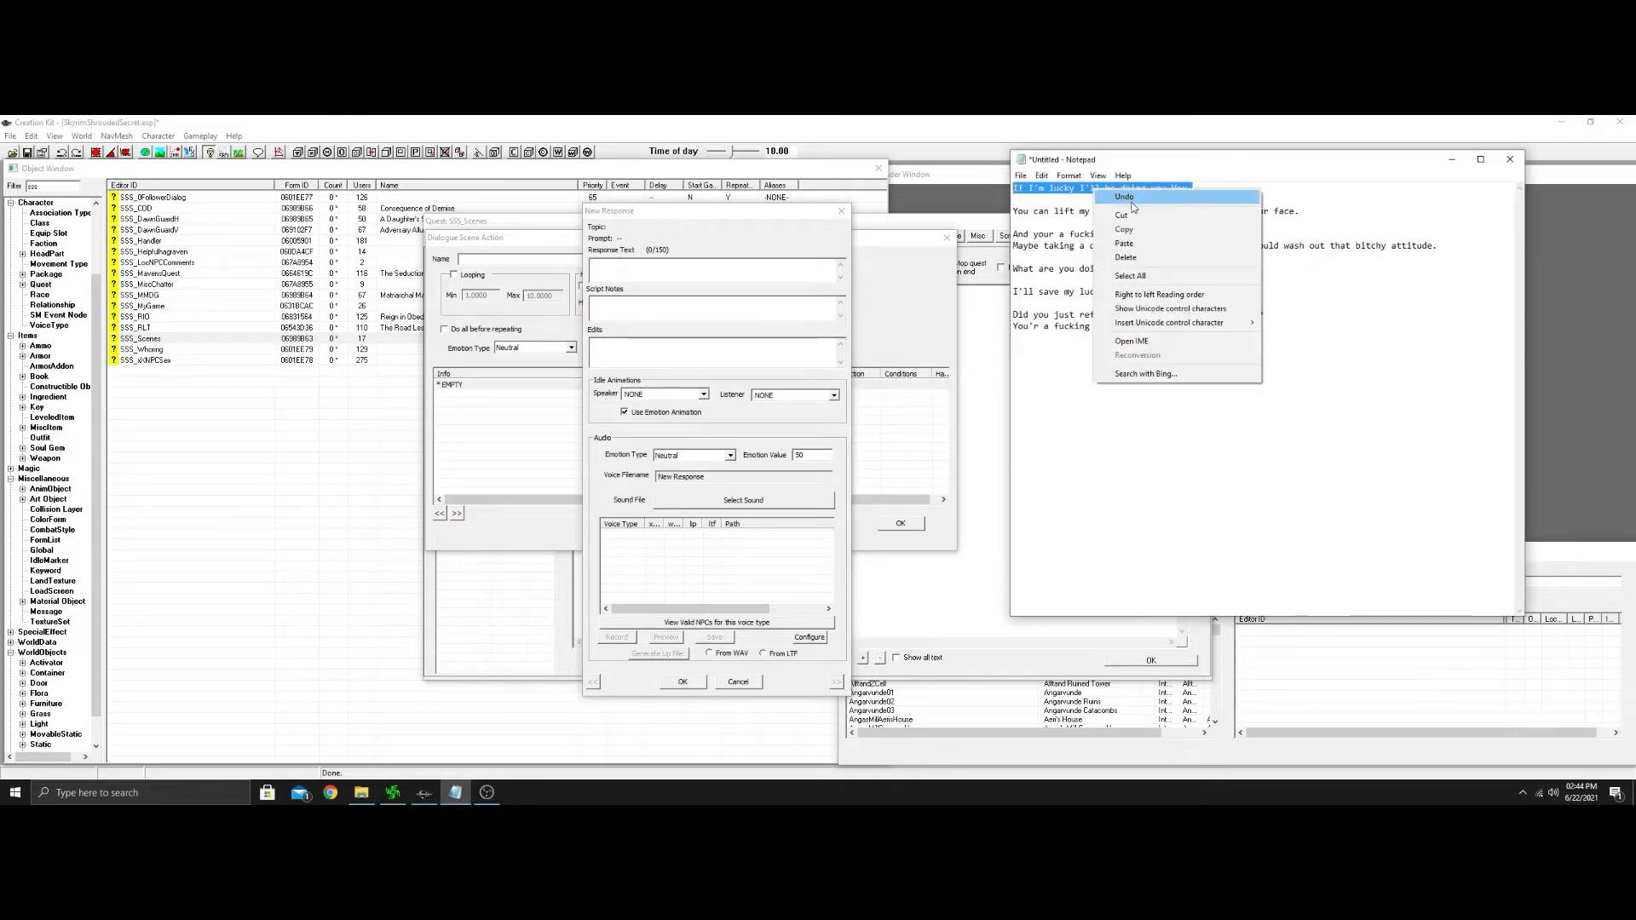
click(1116, 229)
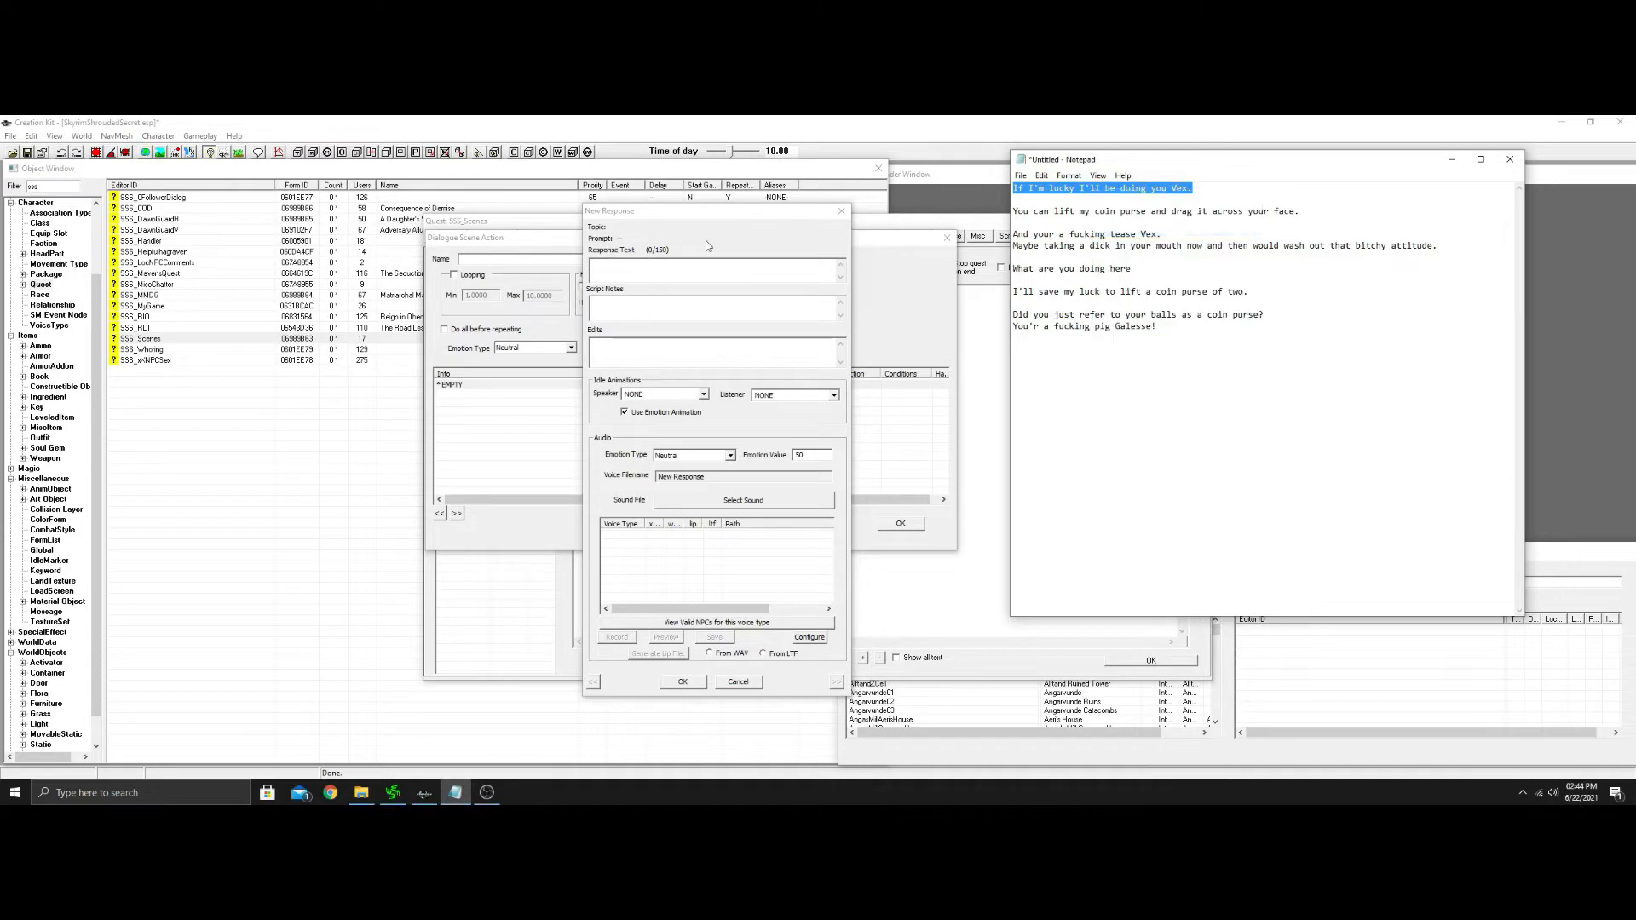
Paste the copied line as the response text of Galesse's Phase 2 dialogue and accept the response.
right_click(668, 269)
click(710, 325)
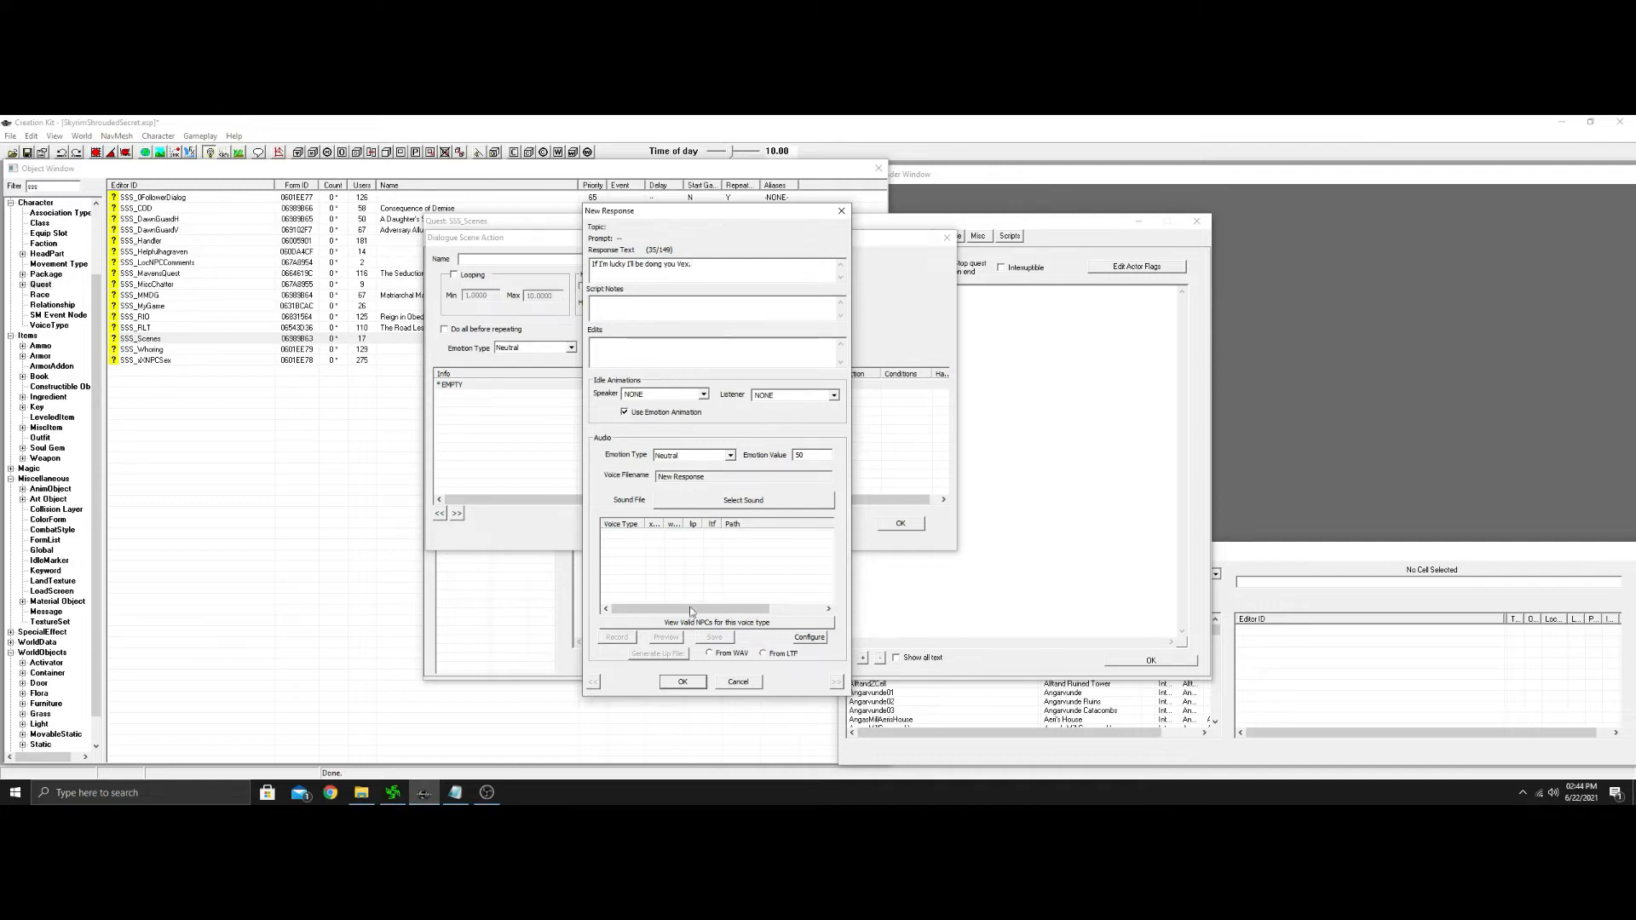
click(685, 682)
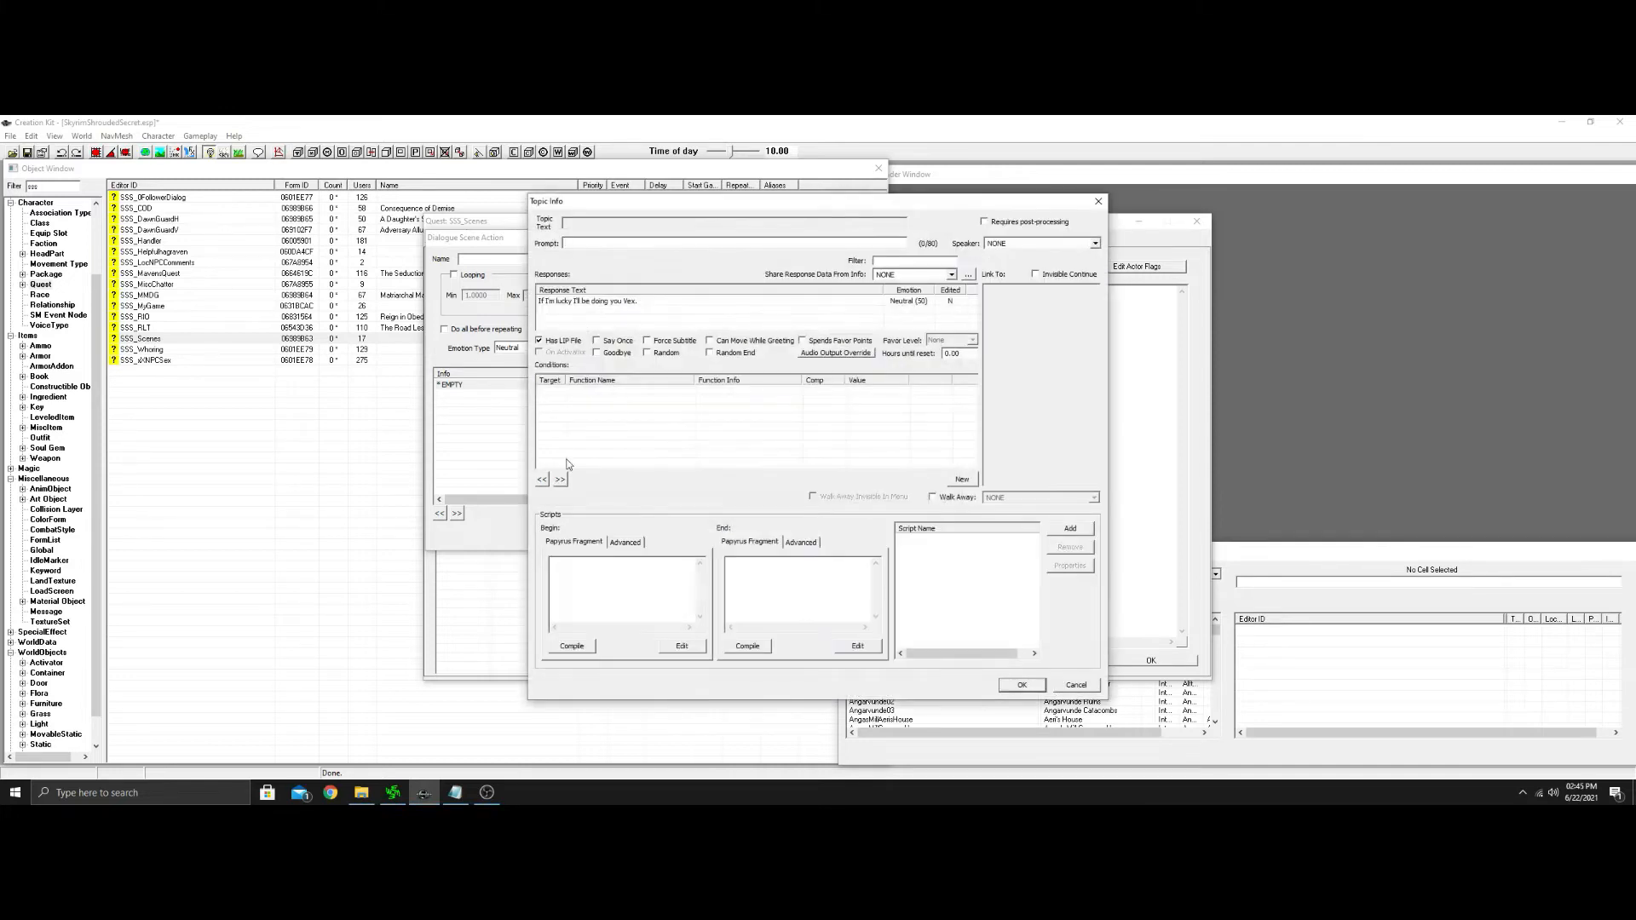
Add a GetIsID condition for Galesse's actor equal to 1 to the topic info and save the Phase 2 dialogue action.
right_click(643, 410)
click(671, 419)
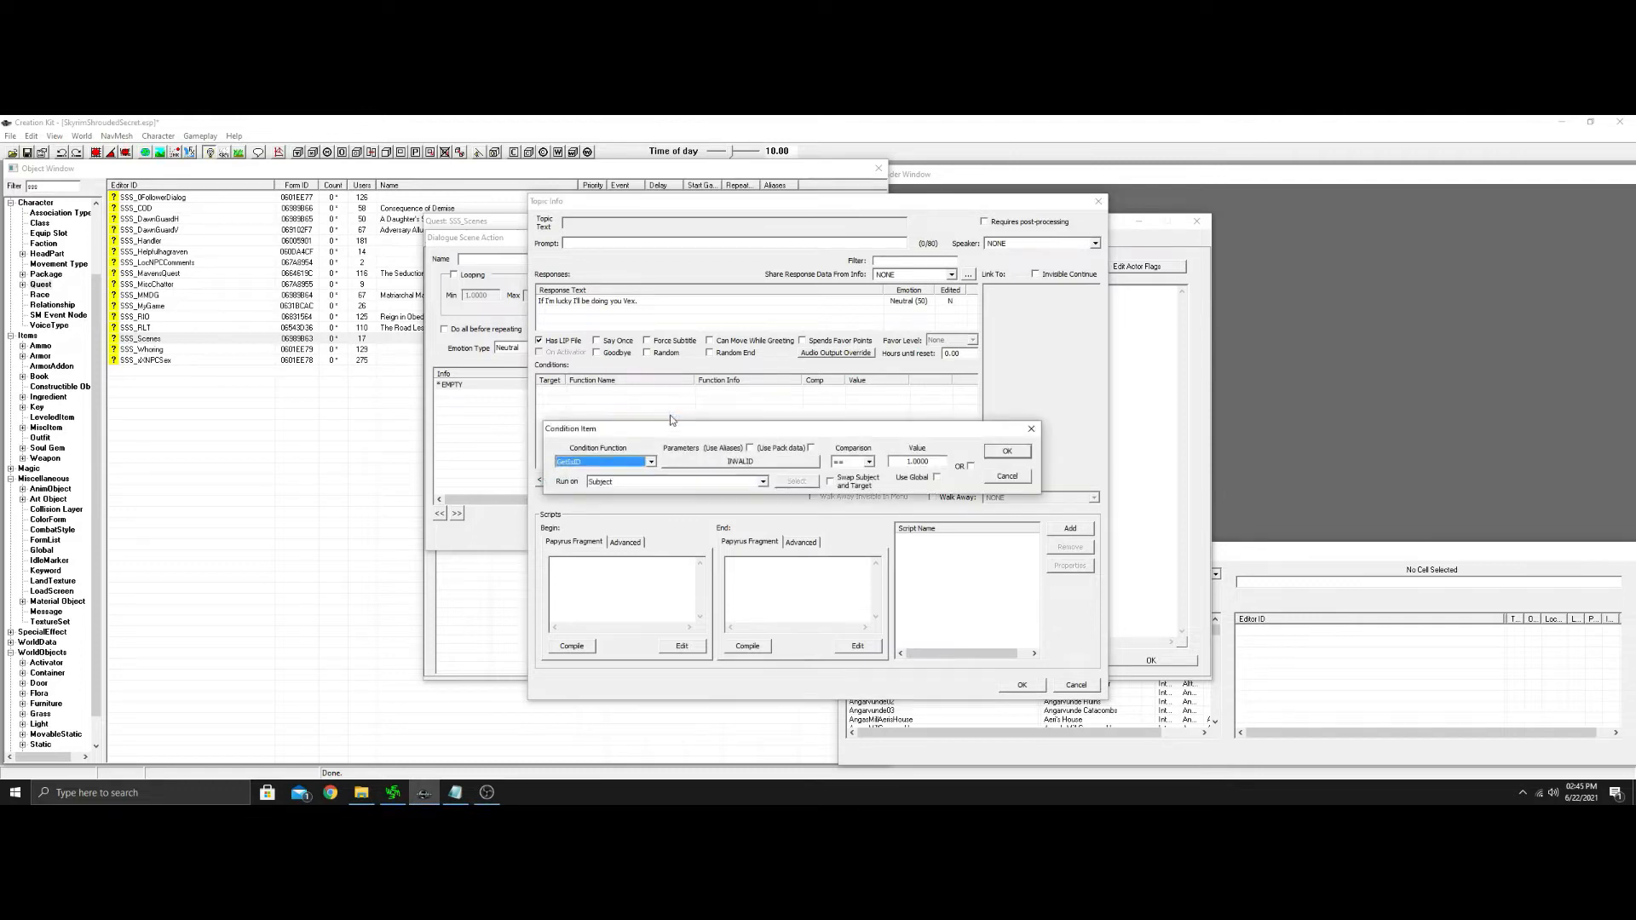
click(768, 461)
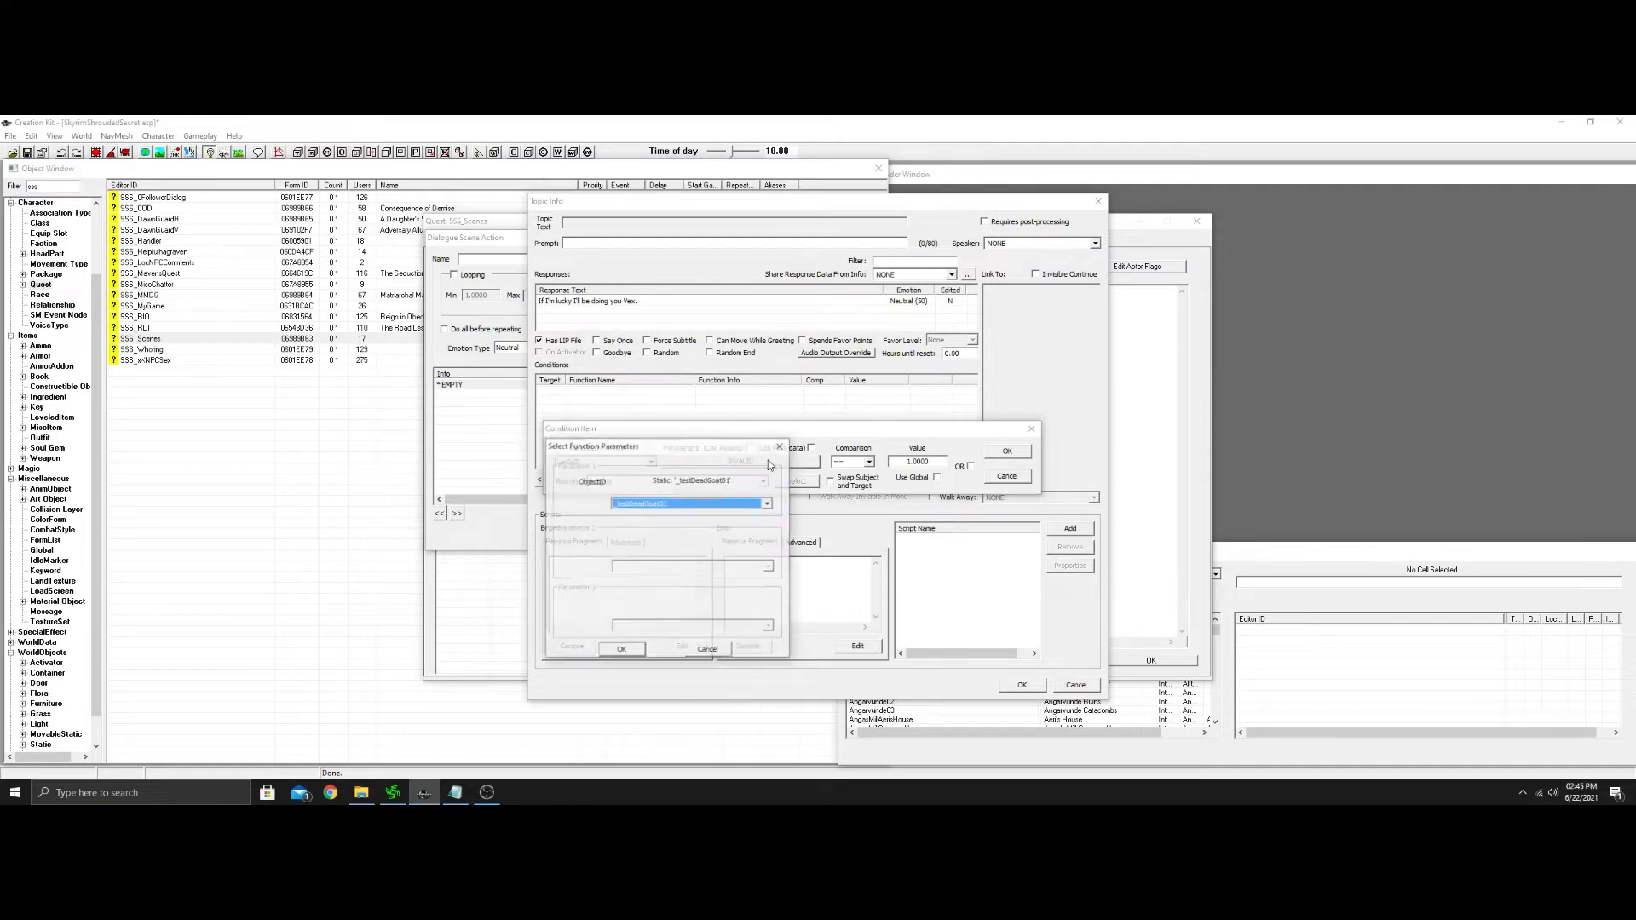
text(sss)
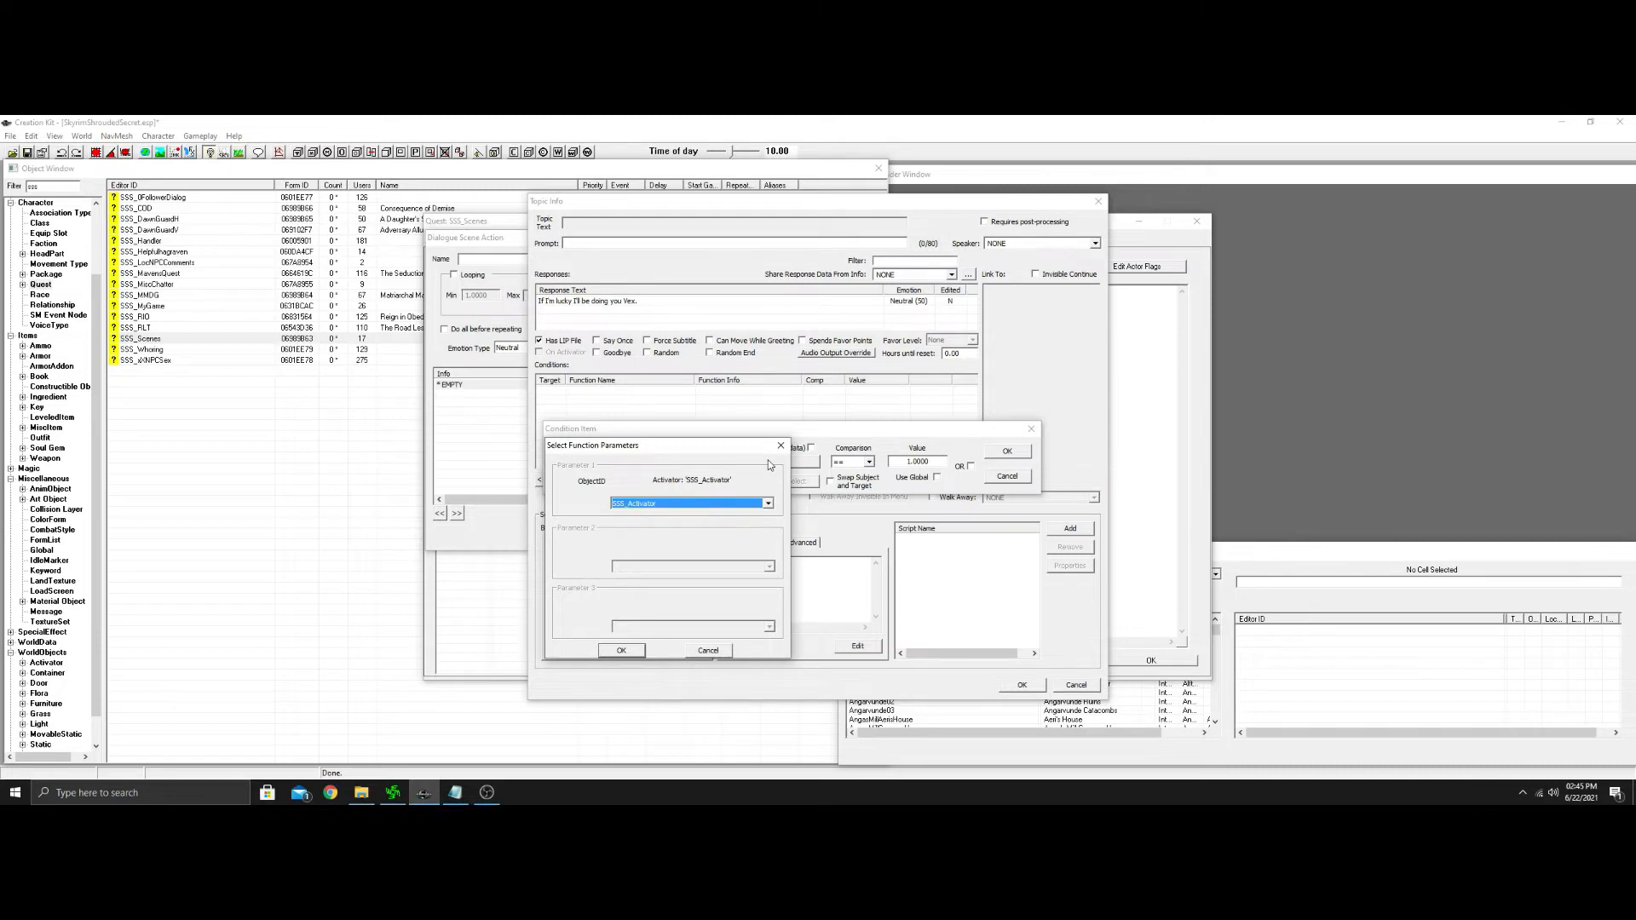
click(768, 504)
scroll(695, 576, down, 2)
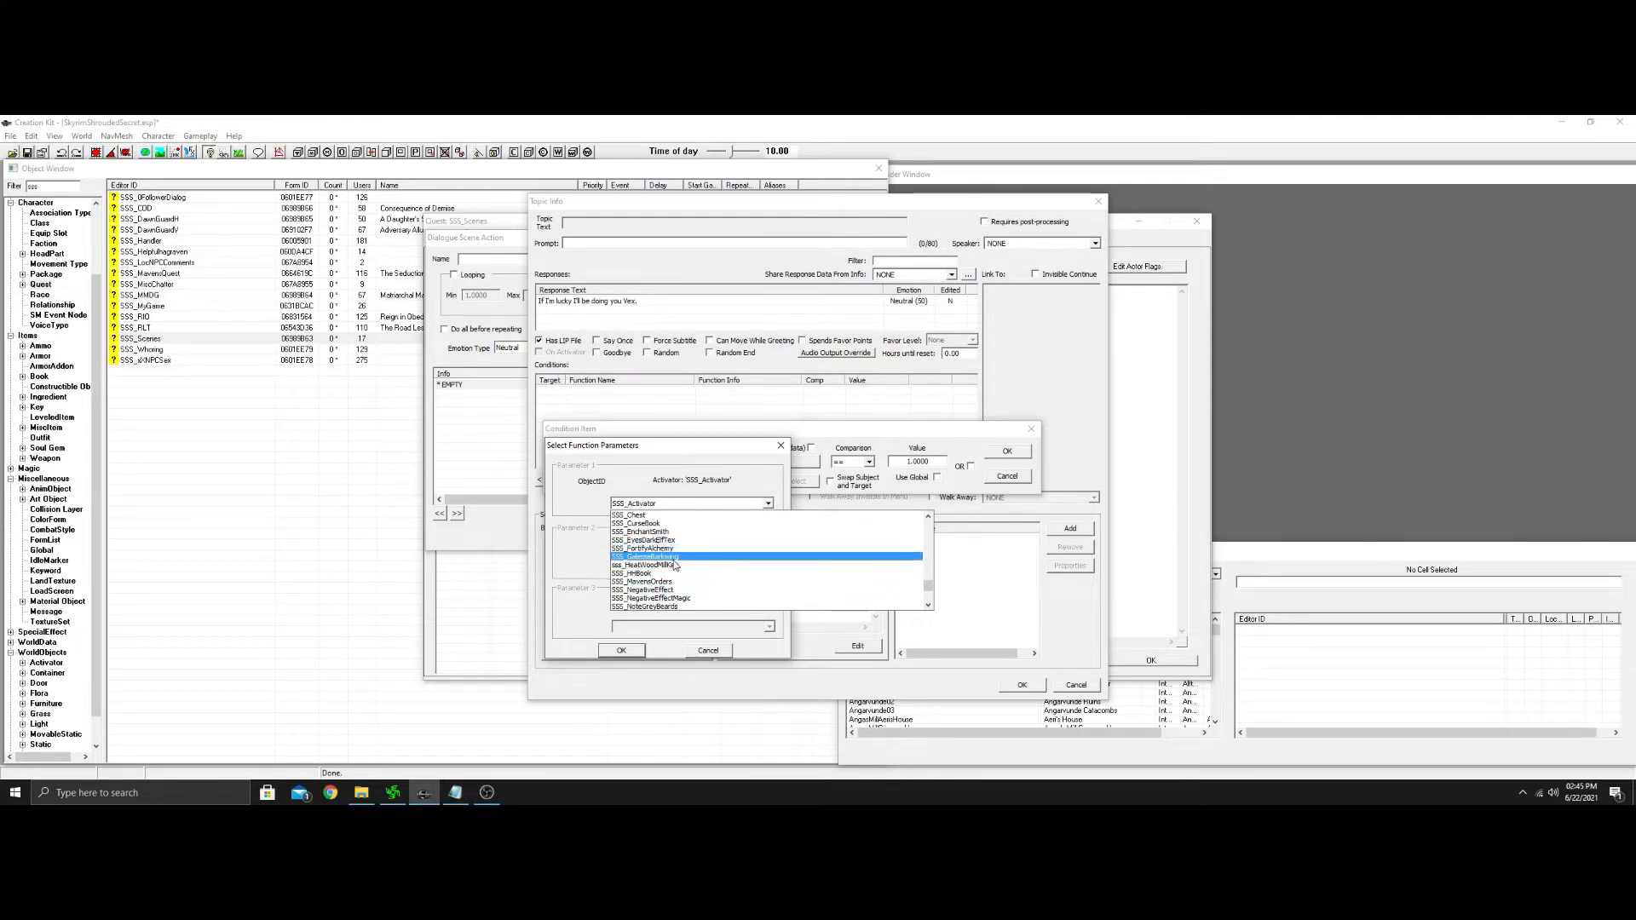
click(669, 556)
click(625, 651)
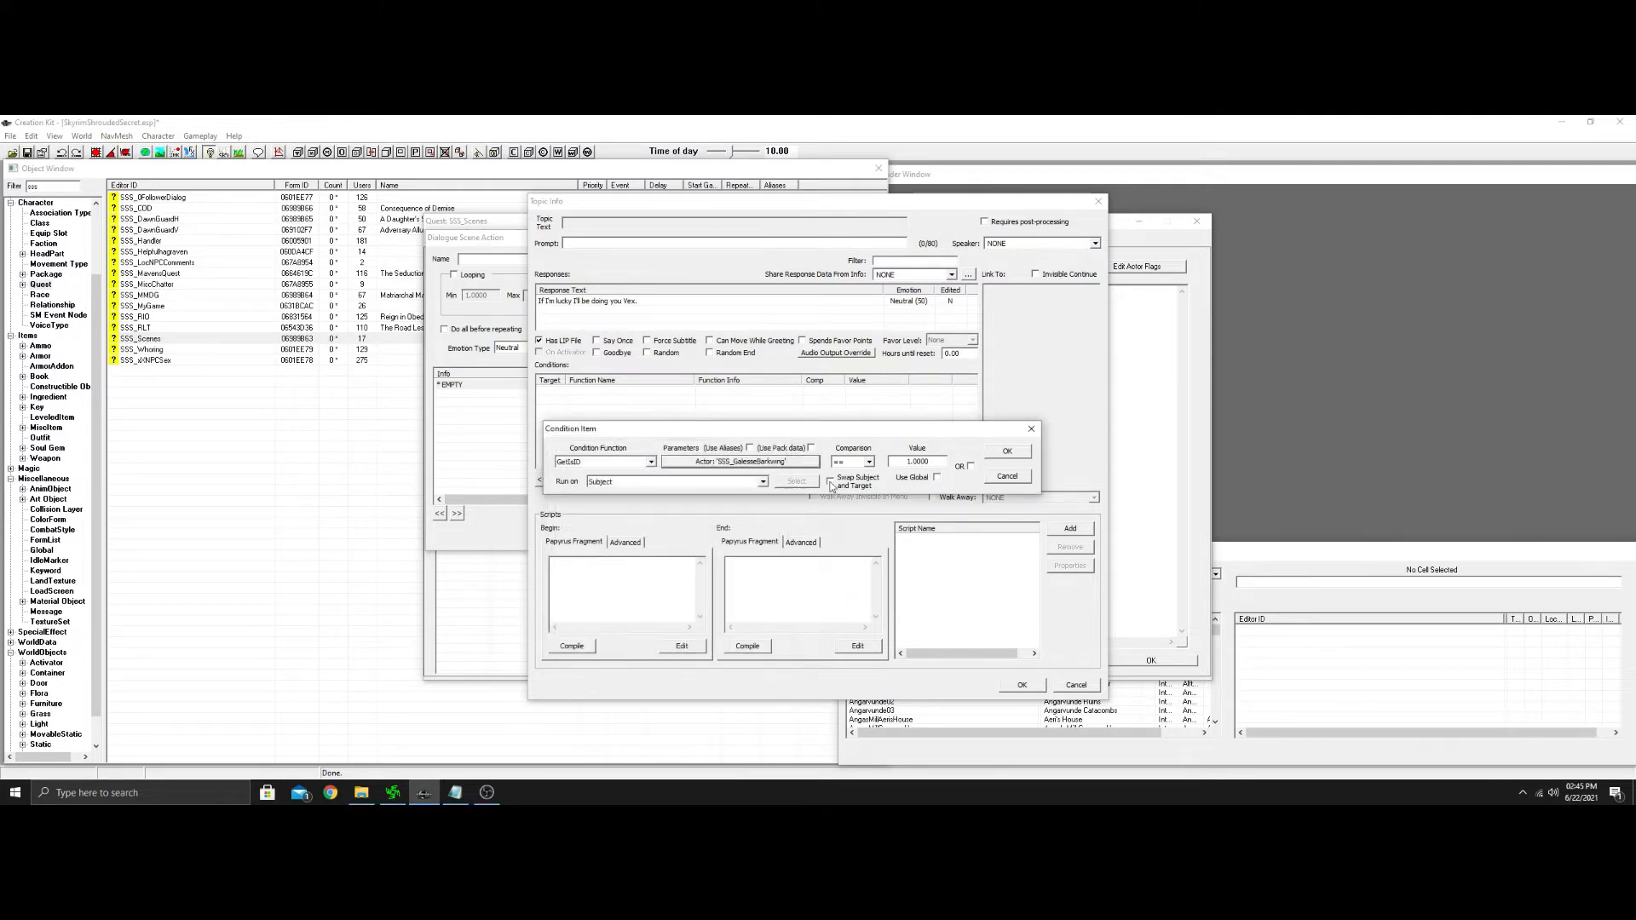
click(1010, 450)
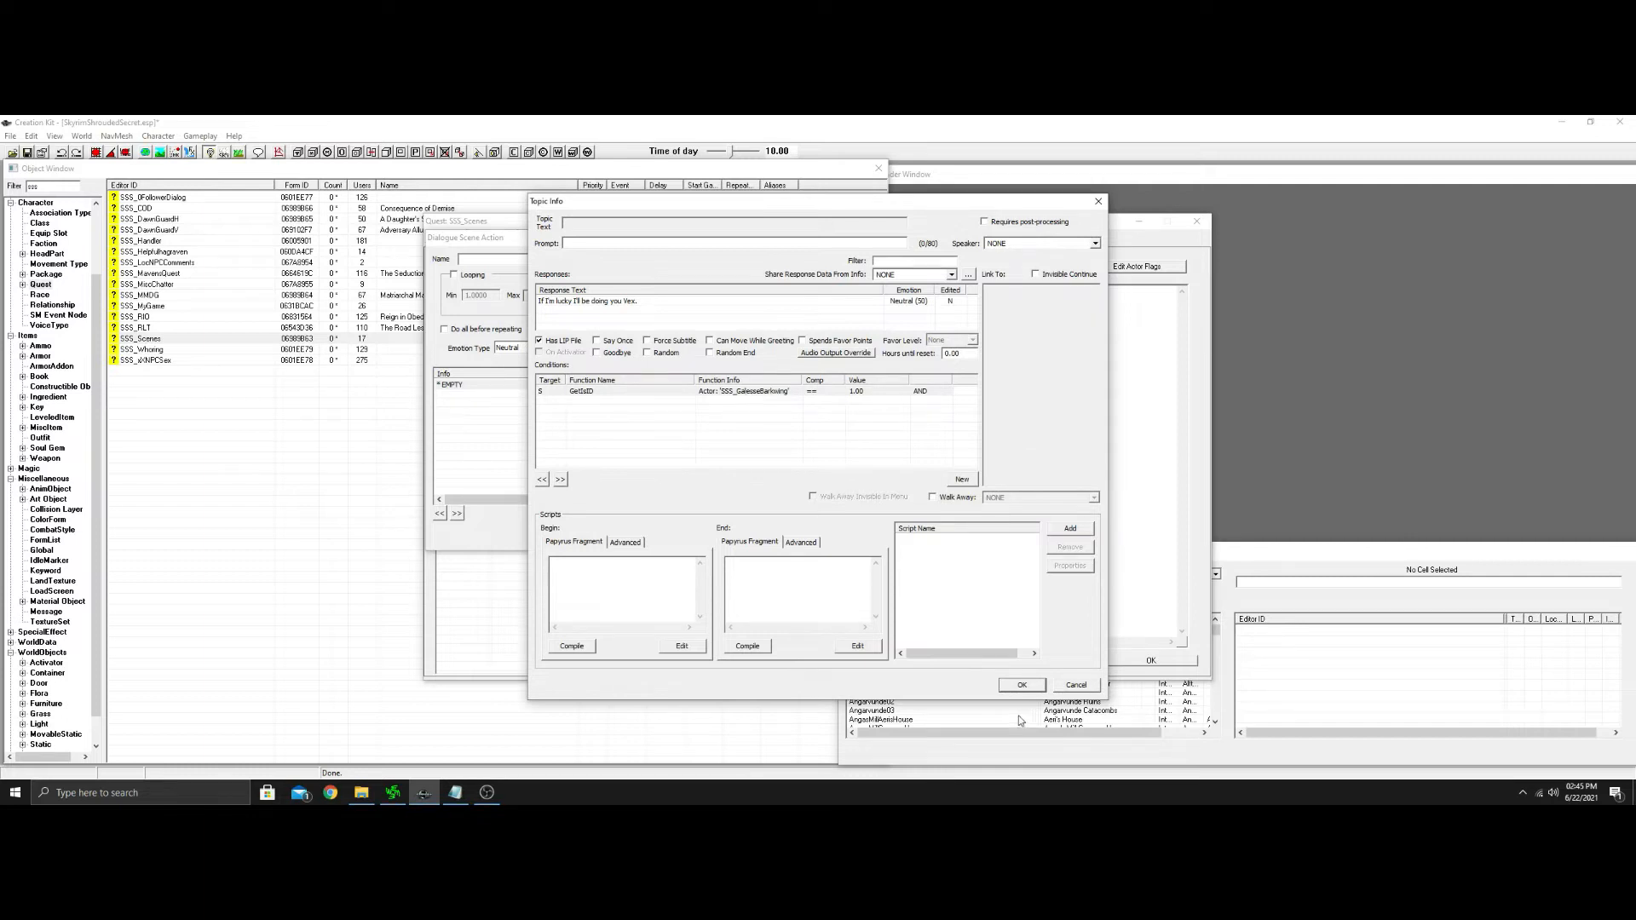
click(1022, 685)
click(901, 525)
Add a third phase at the end with a dialogue action for Vex and open a new response in it.
right_click(862, 535)
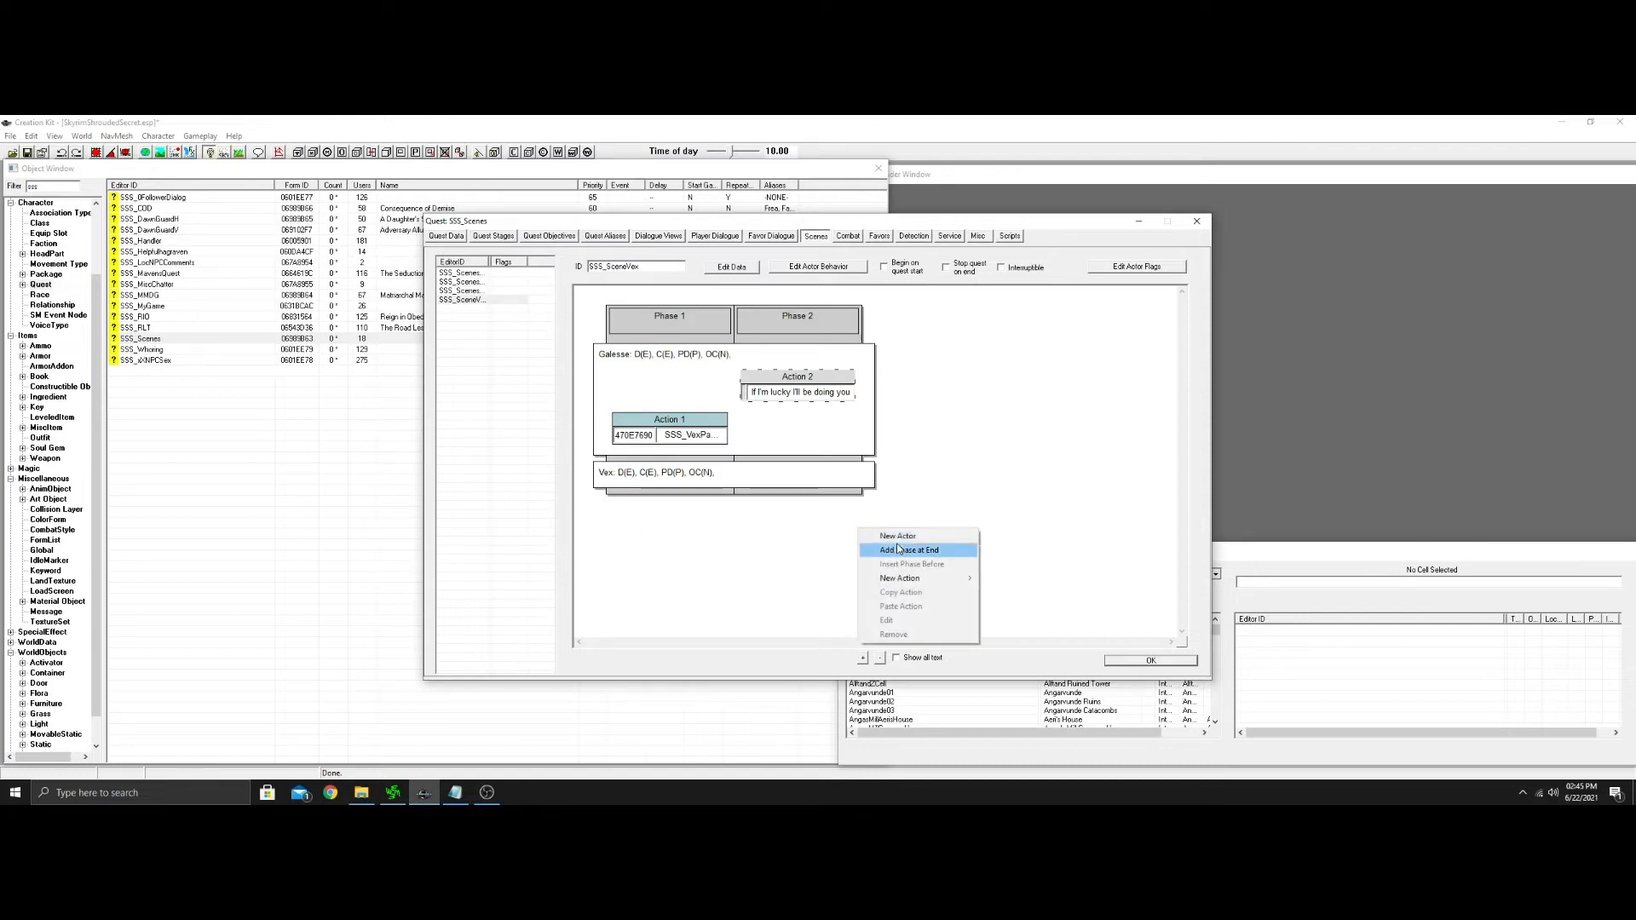
click(938, 551)
right_click(948, 476)
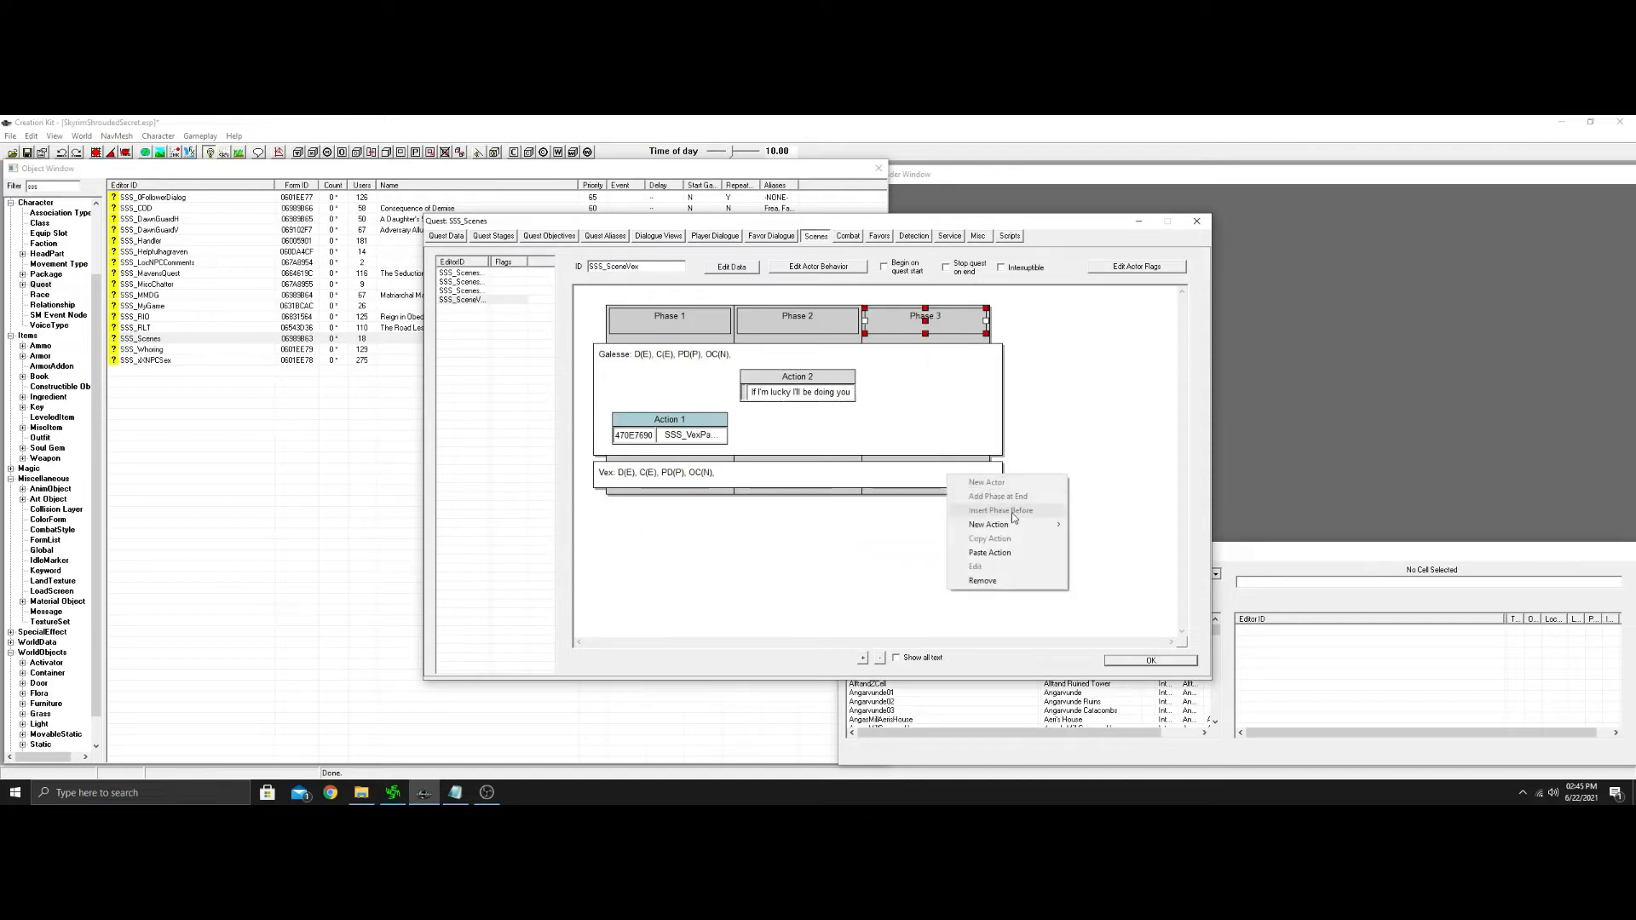
mouse_move(1037, 528)
click(1099, 525)
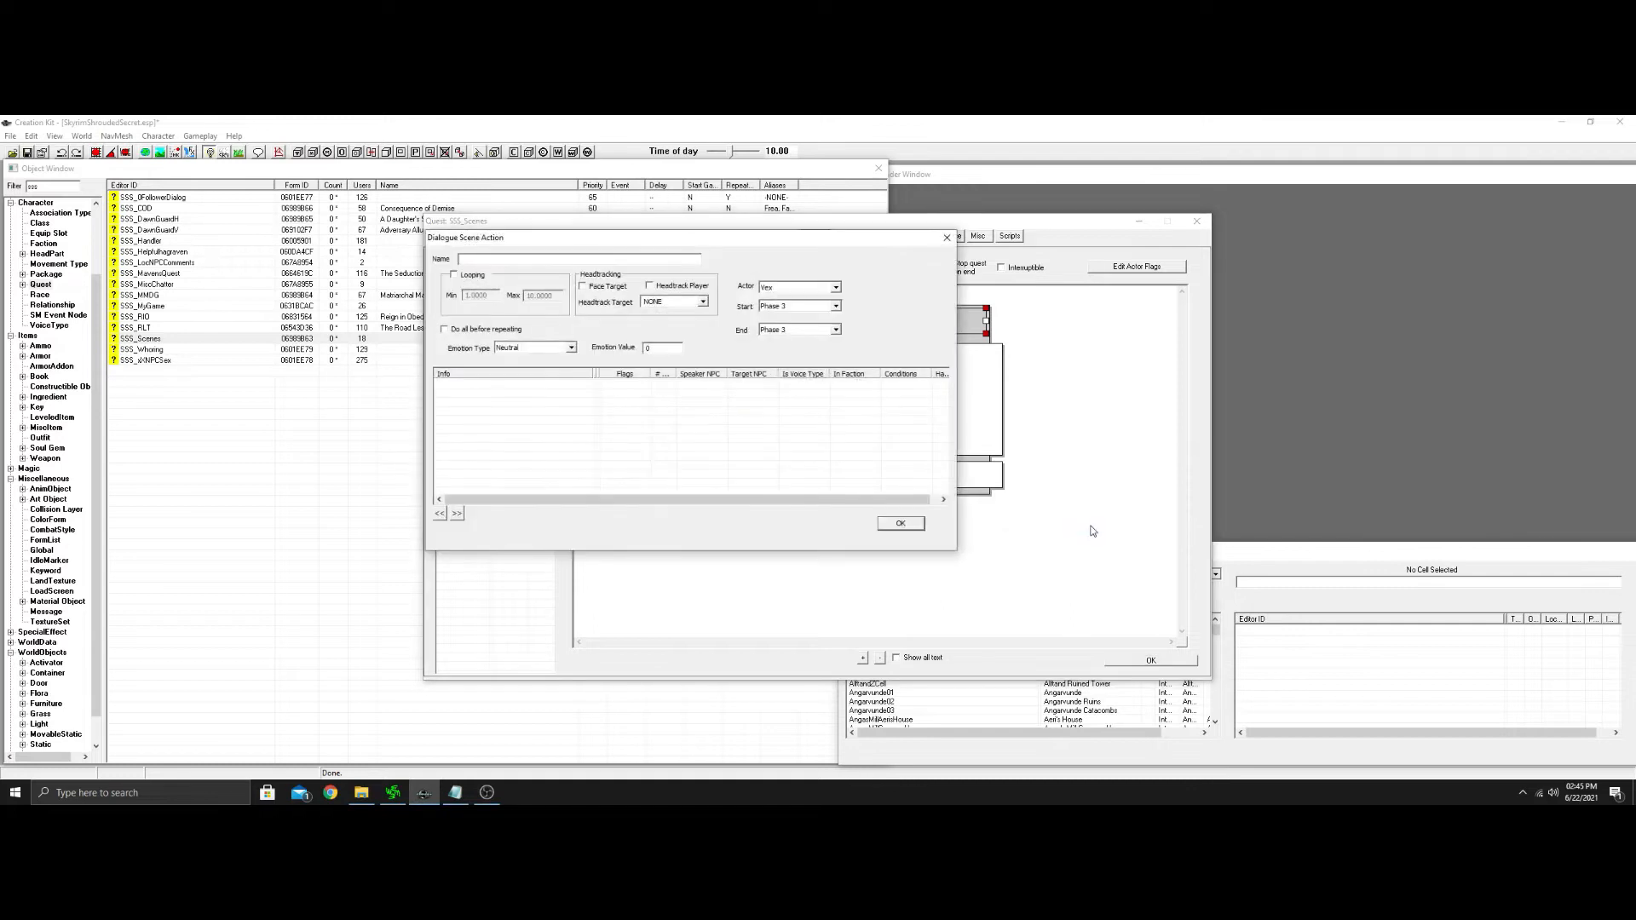
right_click(587, 397)
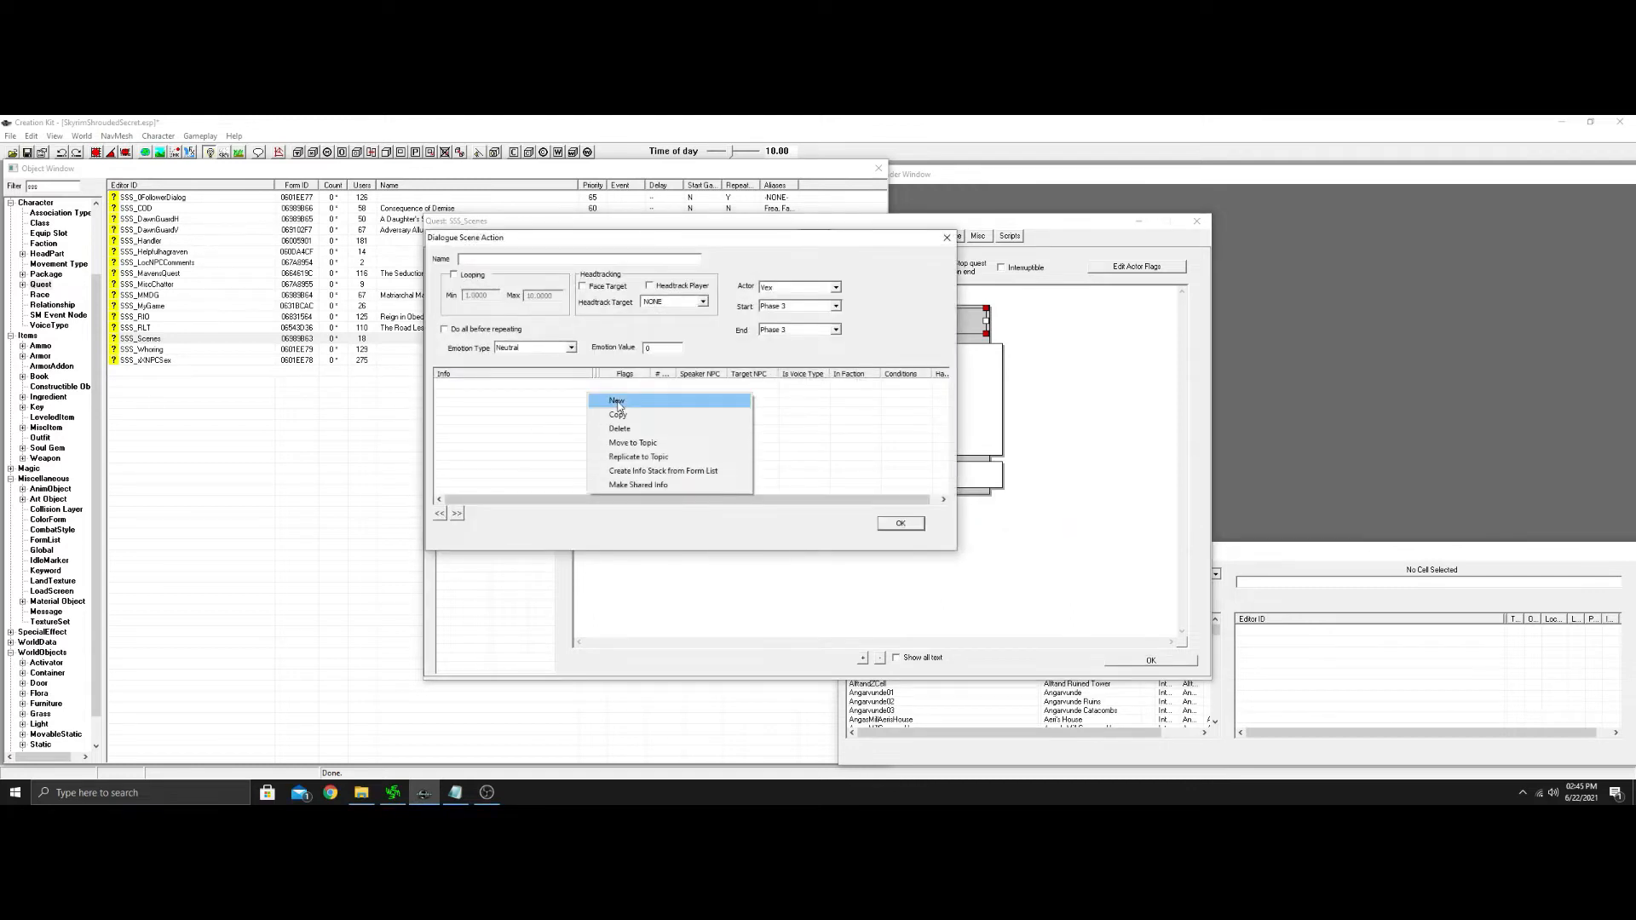
click(601, 404)
Copy "I'll save my luck to lift a coin purse of two." from Notepad and enter it as Vex's response text.
click(455, 792)
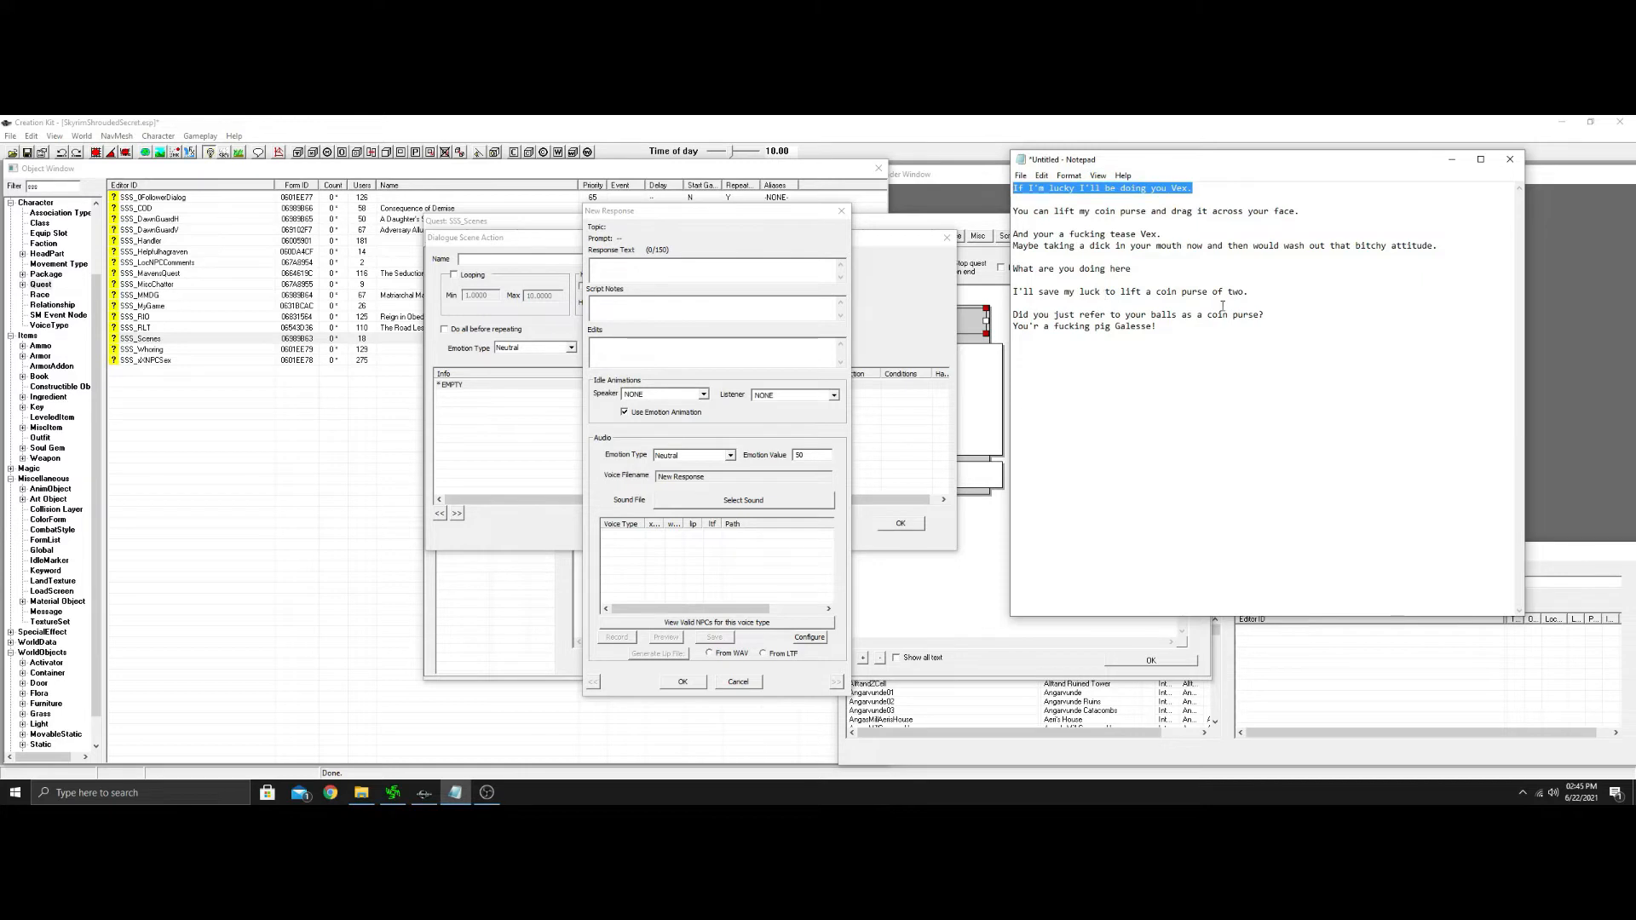
drag(1256, 292, 1015, 292)
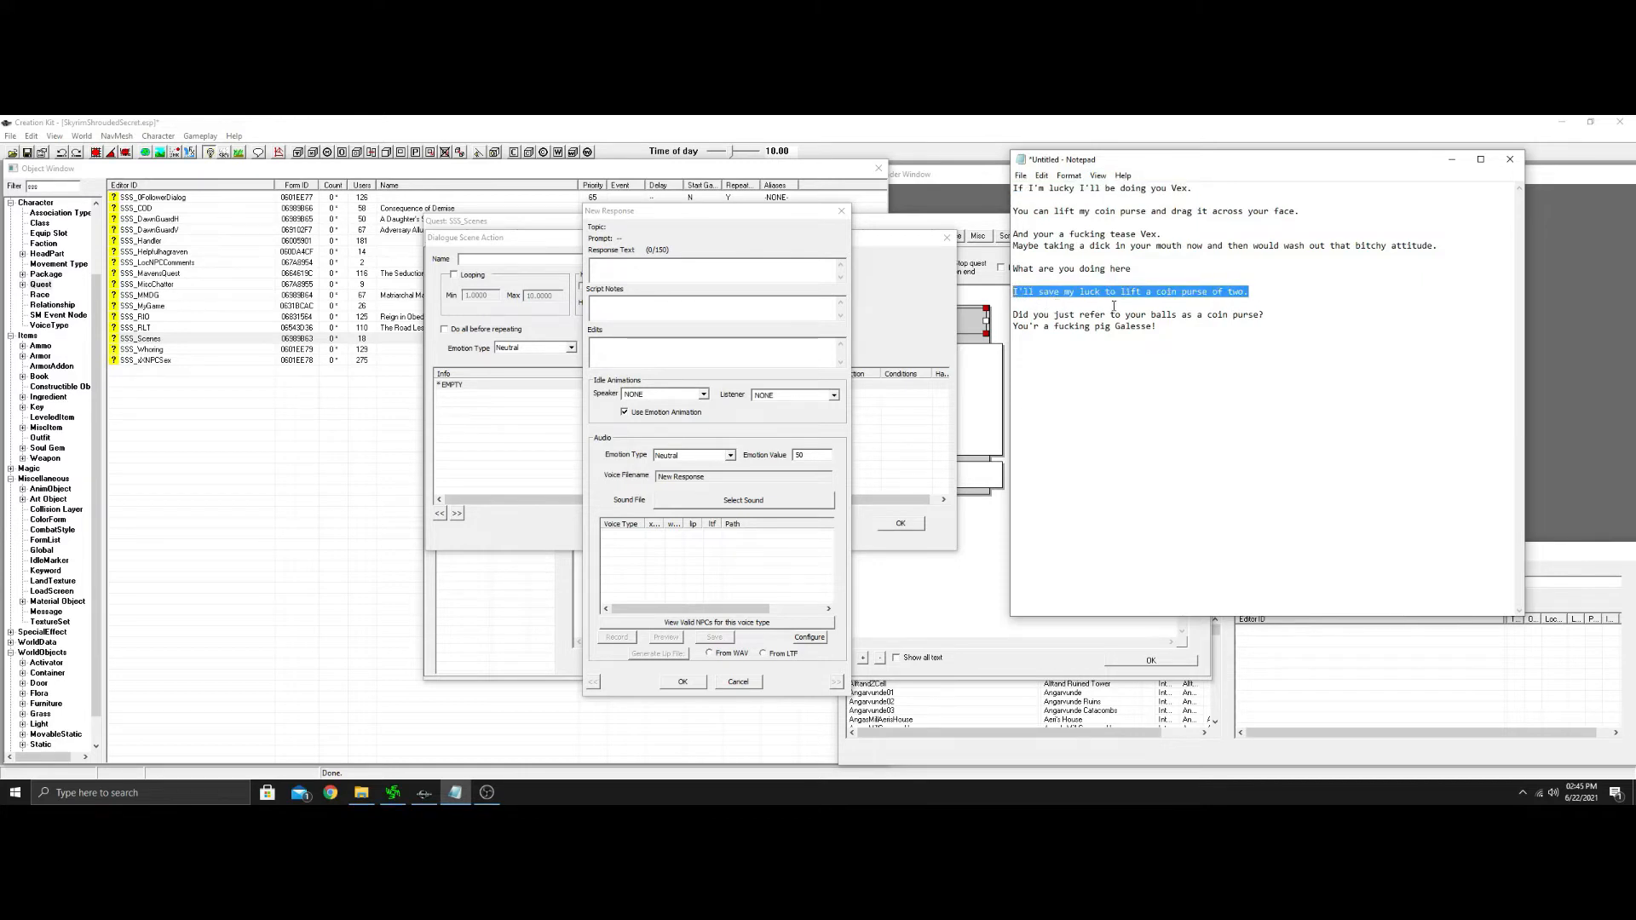
right_click(1150, 295)
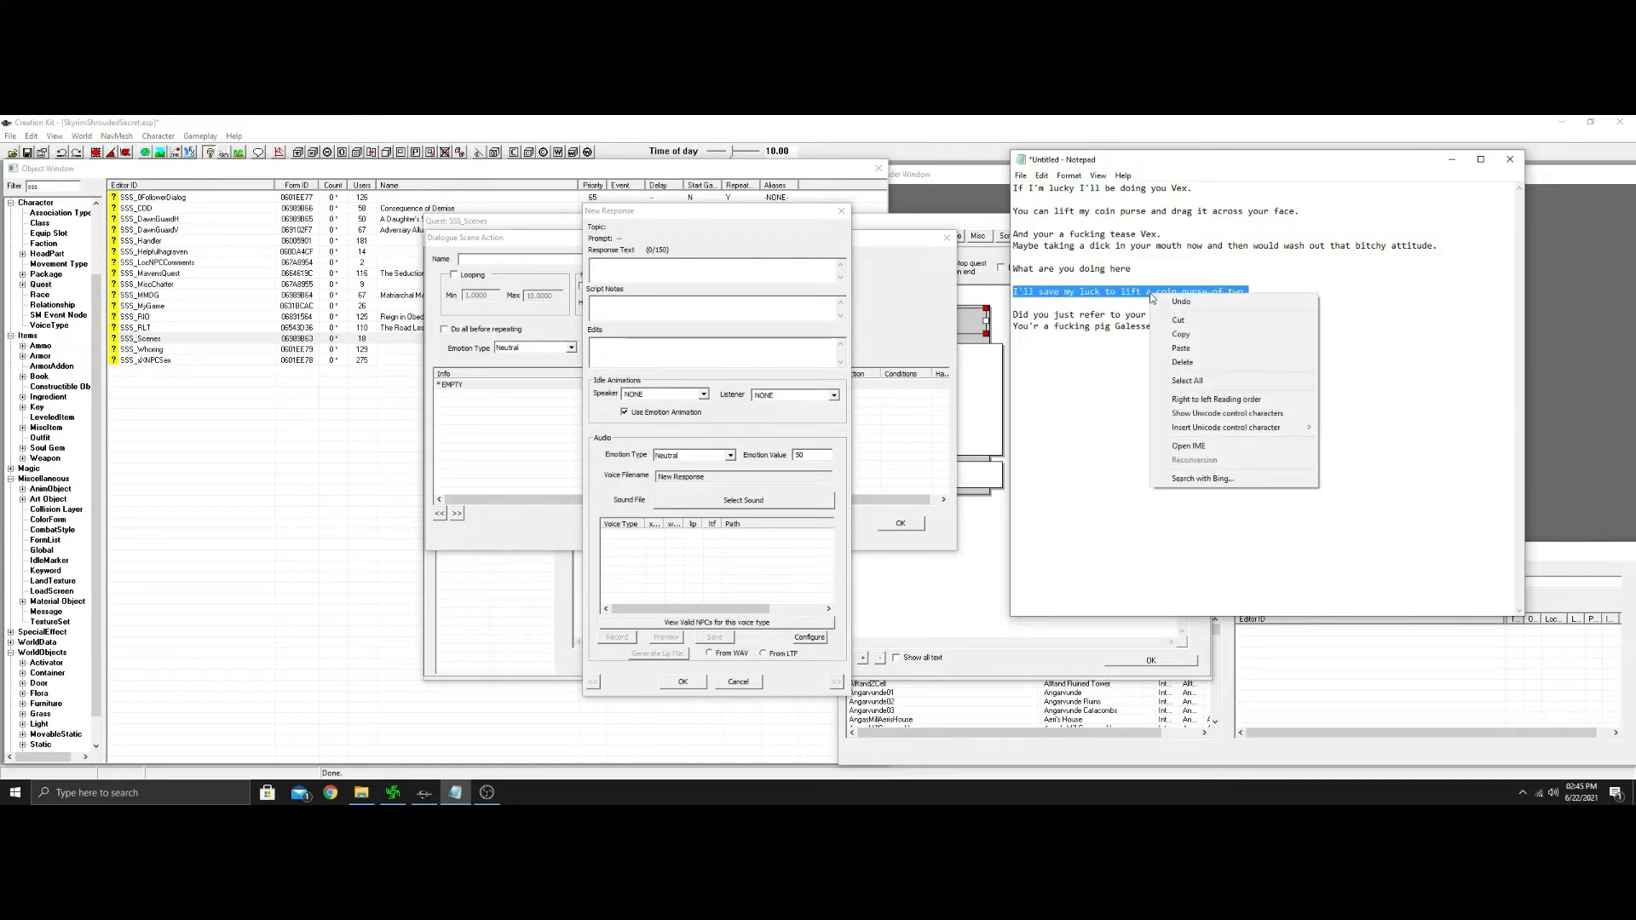
click(1189, 335)
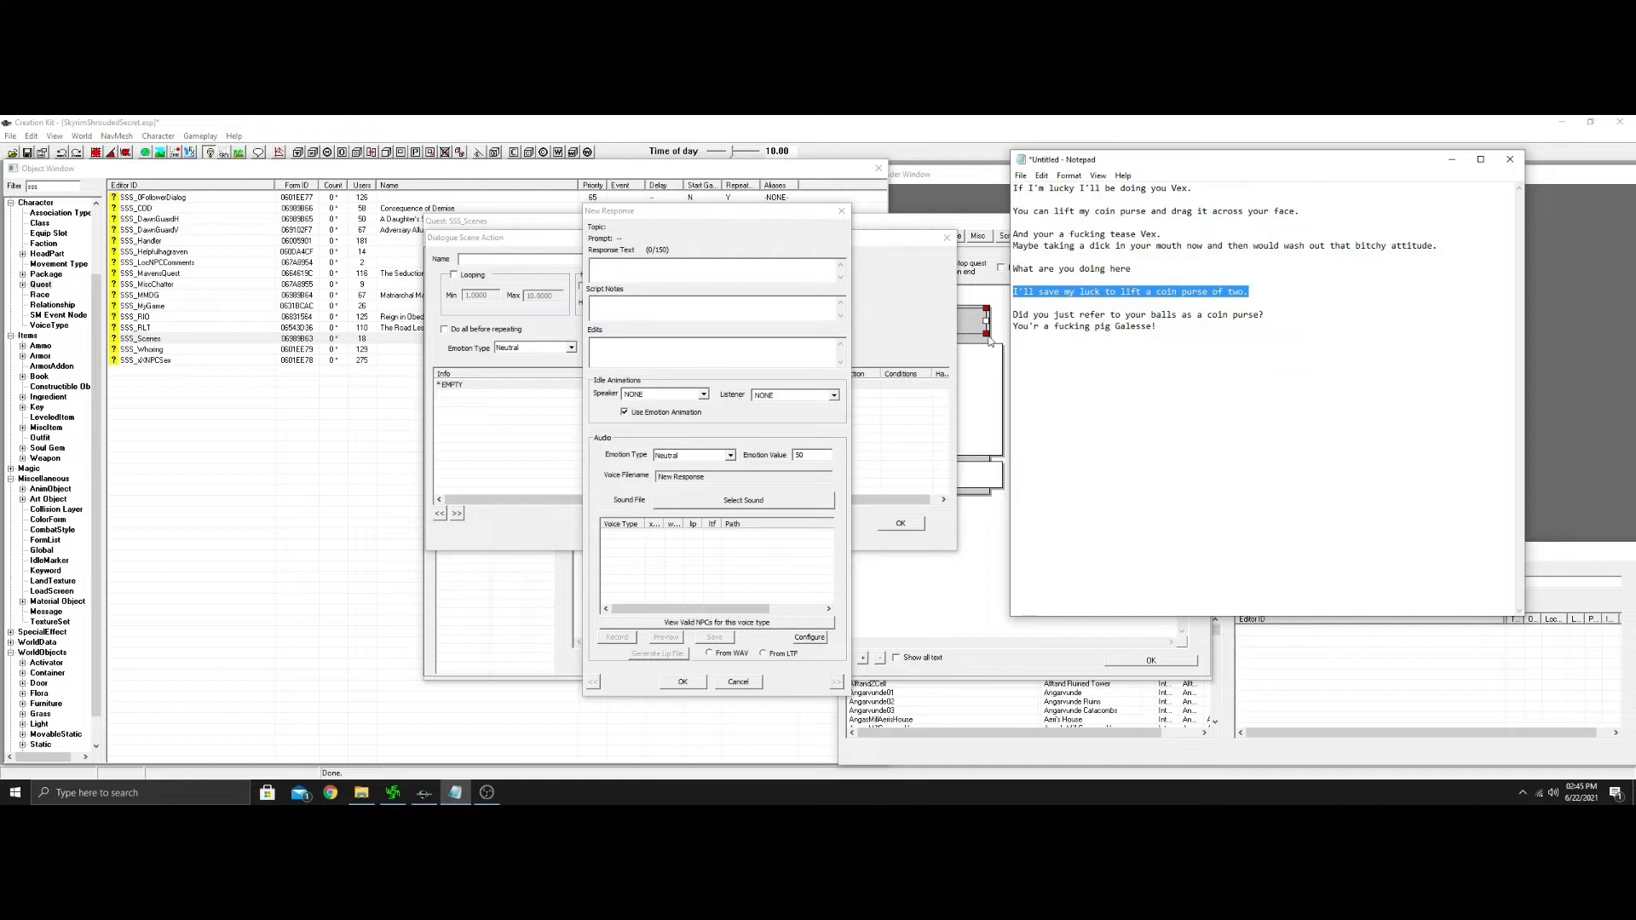
click(628, 267)
right_click(629, 268)
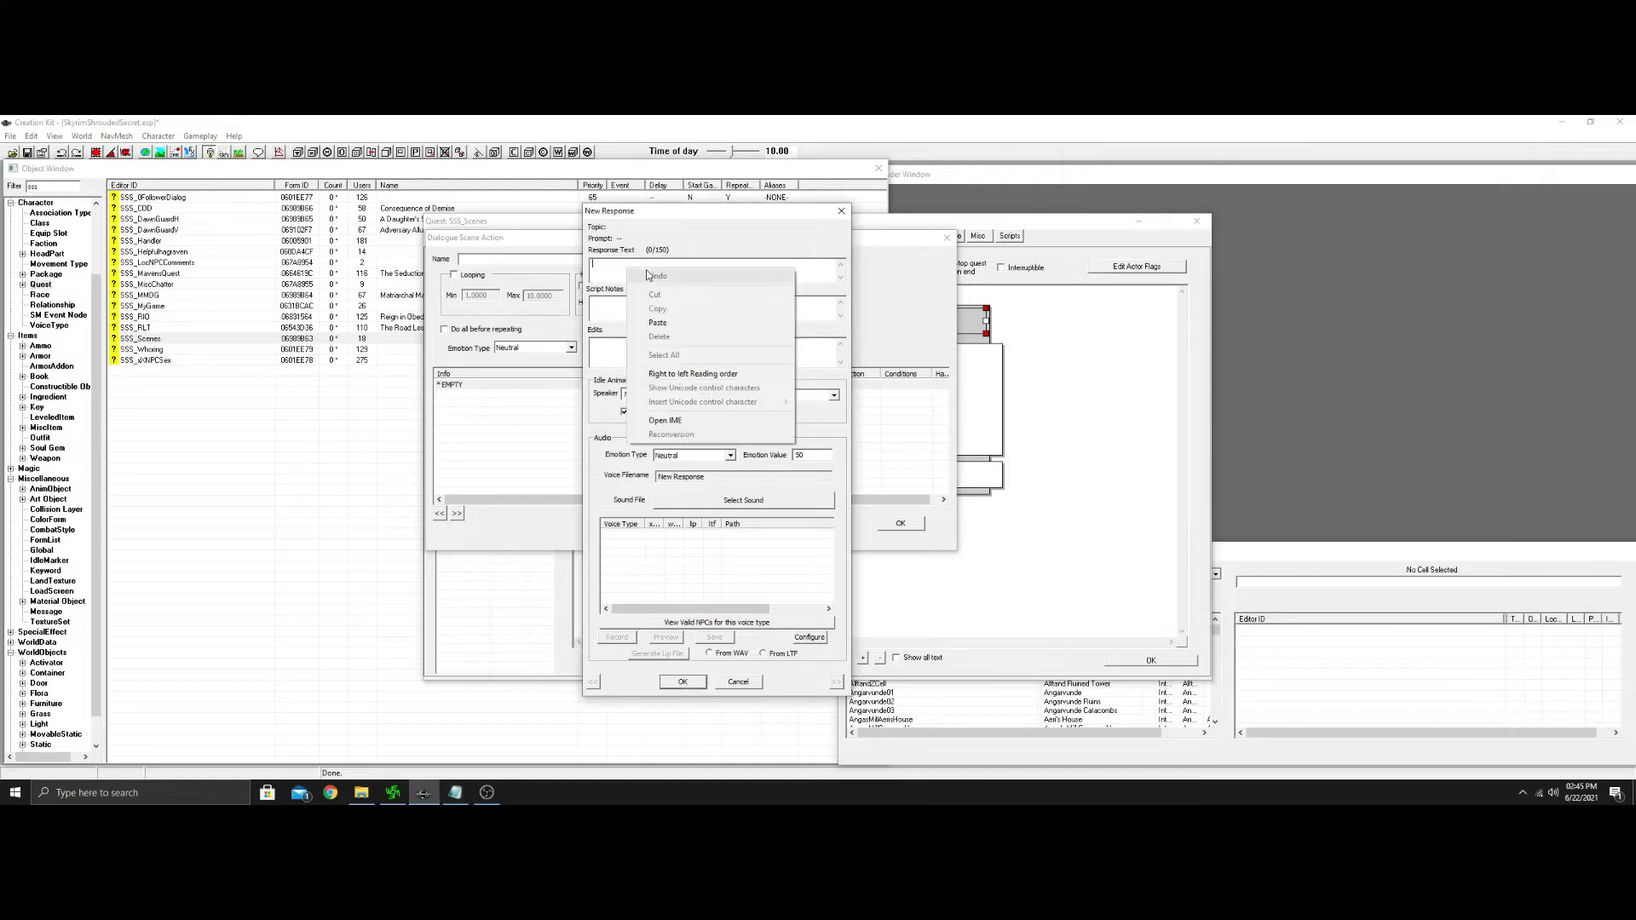
click(680, 320)
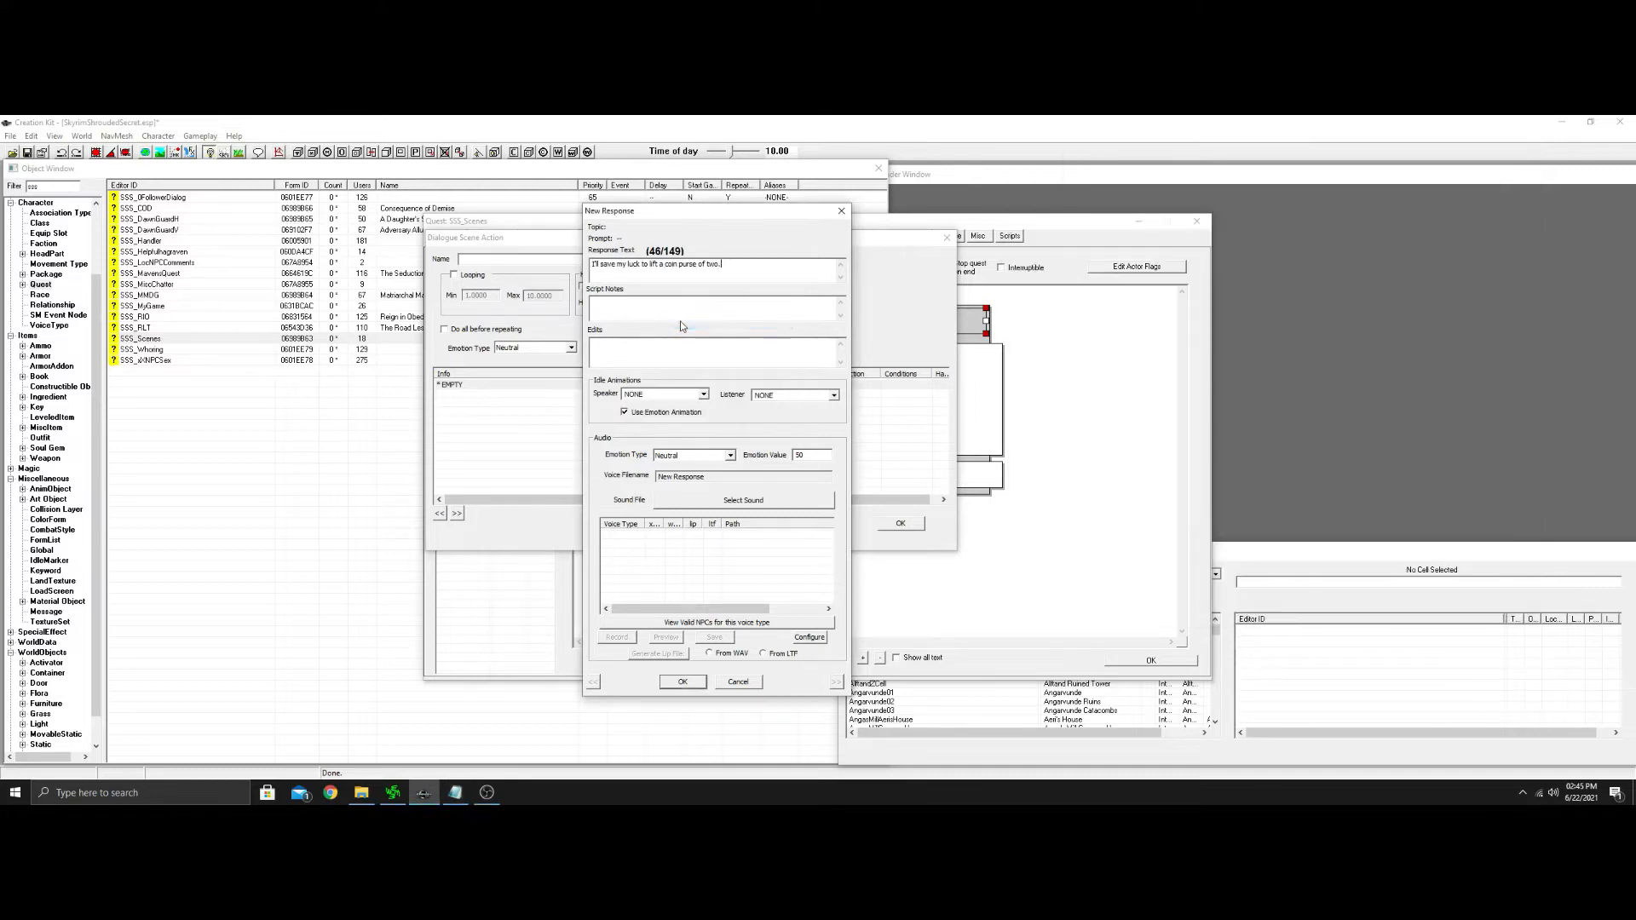
click(683, 682)
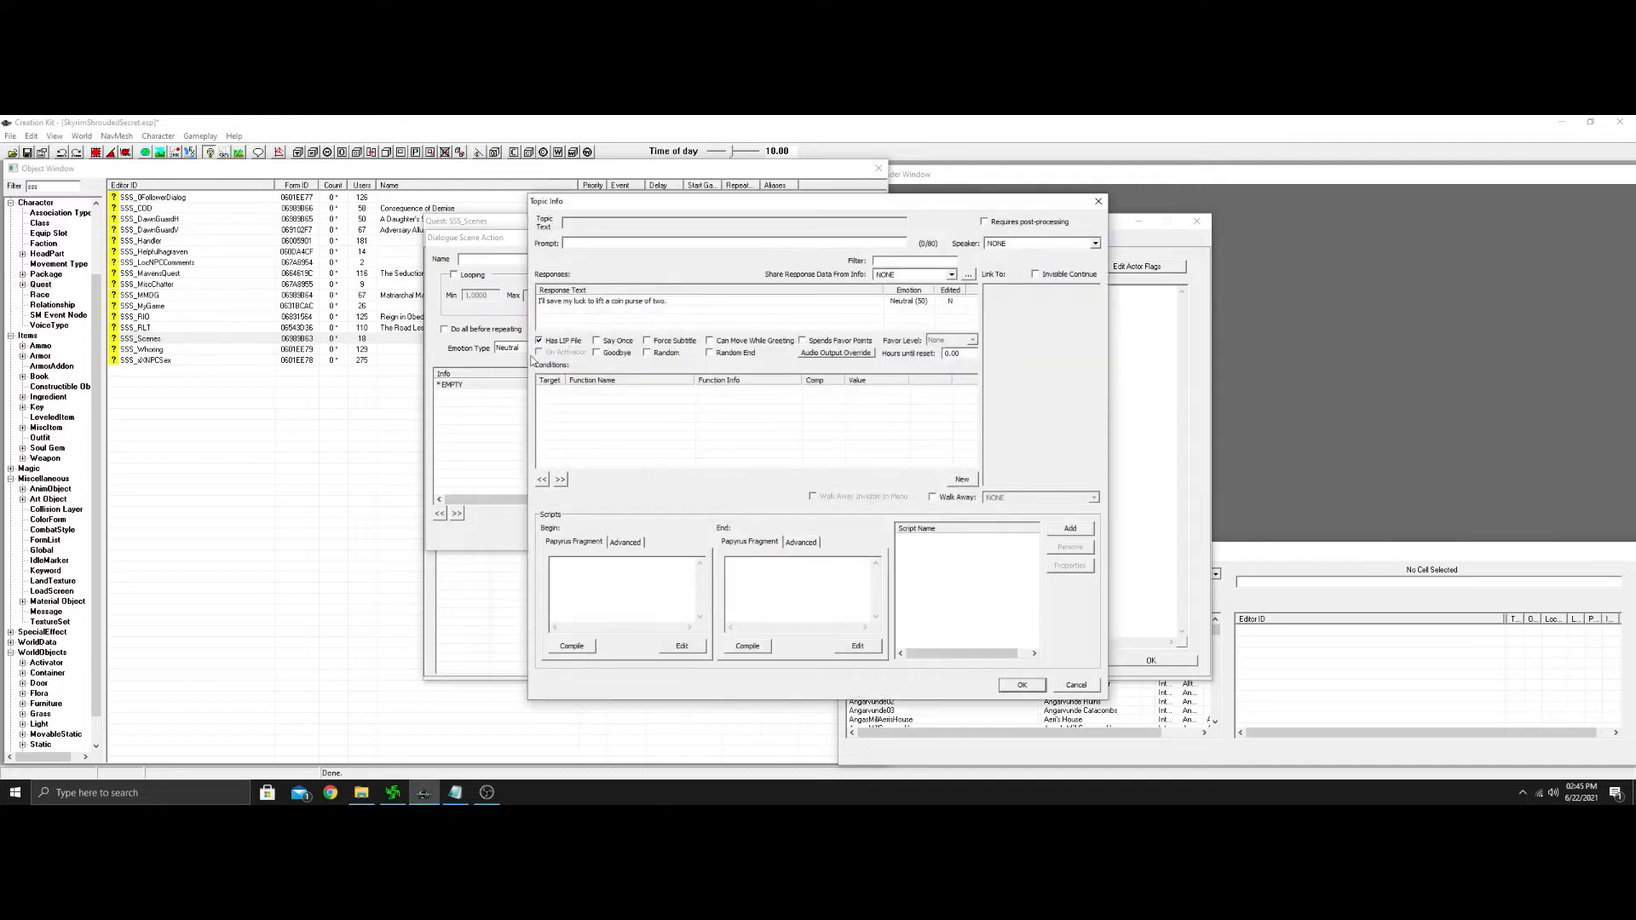
Add a GetIsID condition for the actor Vex equal to 1 to the topic info.
right_click(697, 398)
click(726, 402)
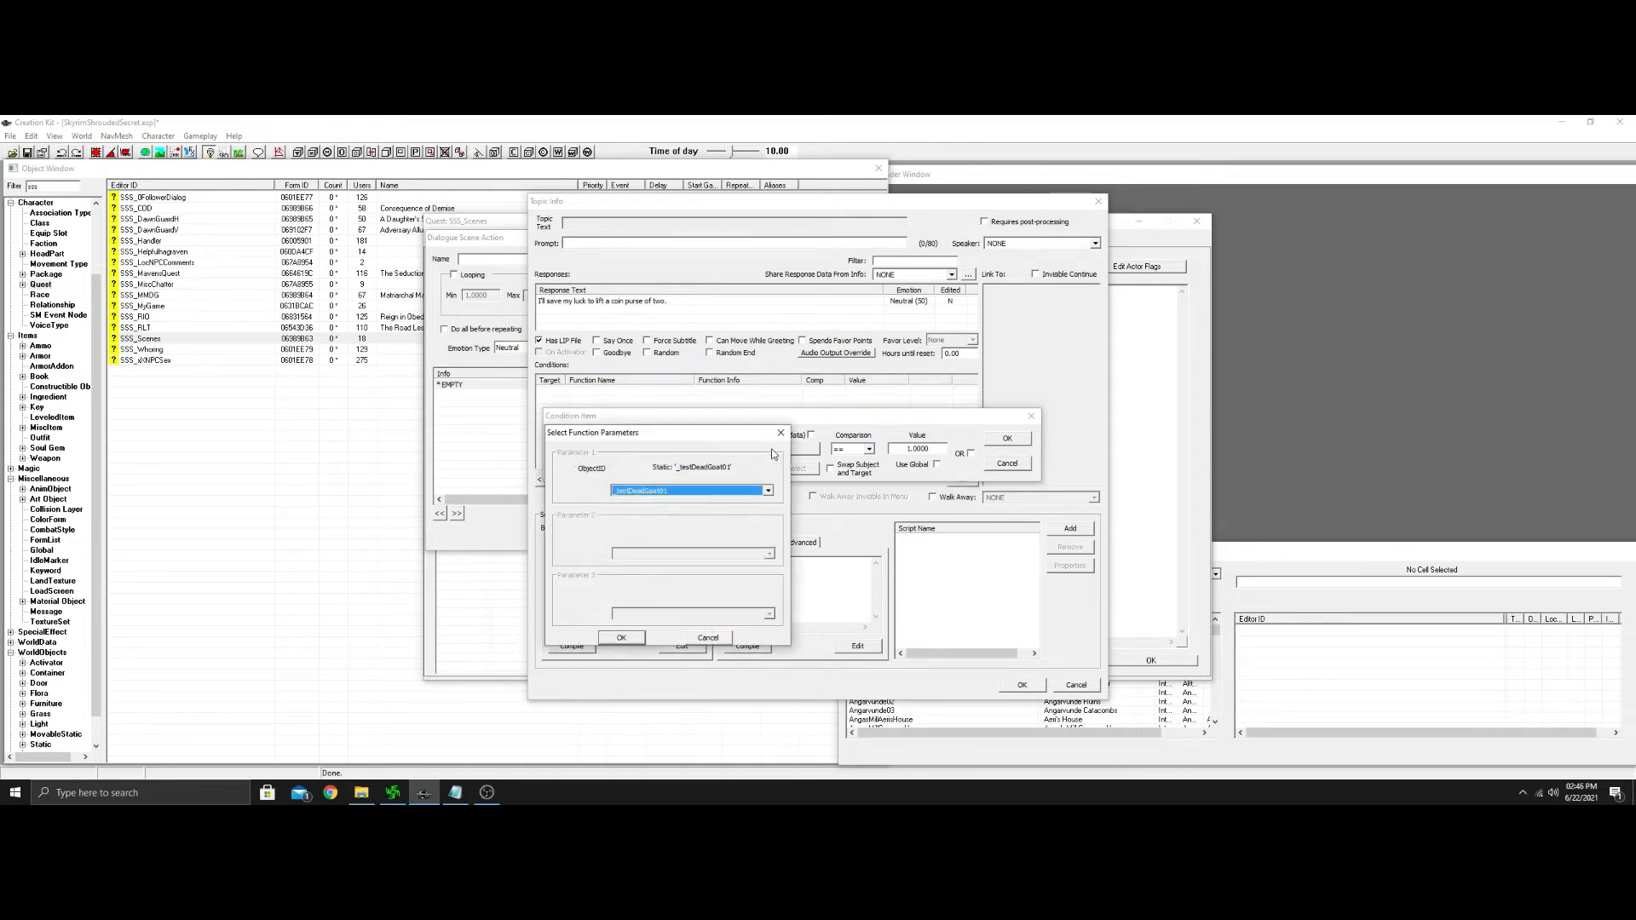
text(Vex)
click(621, 637)
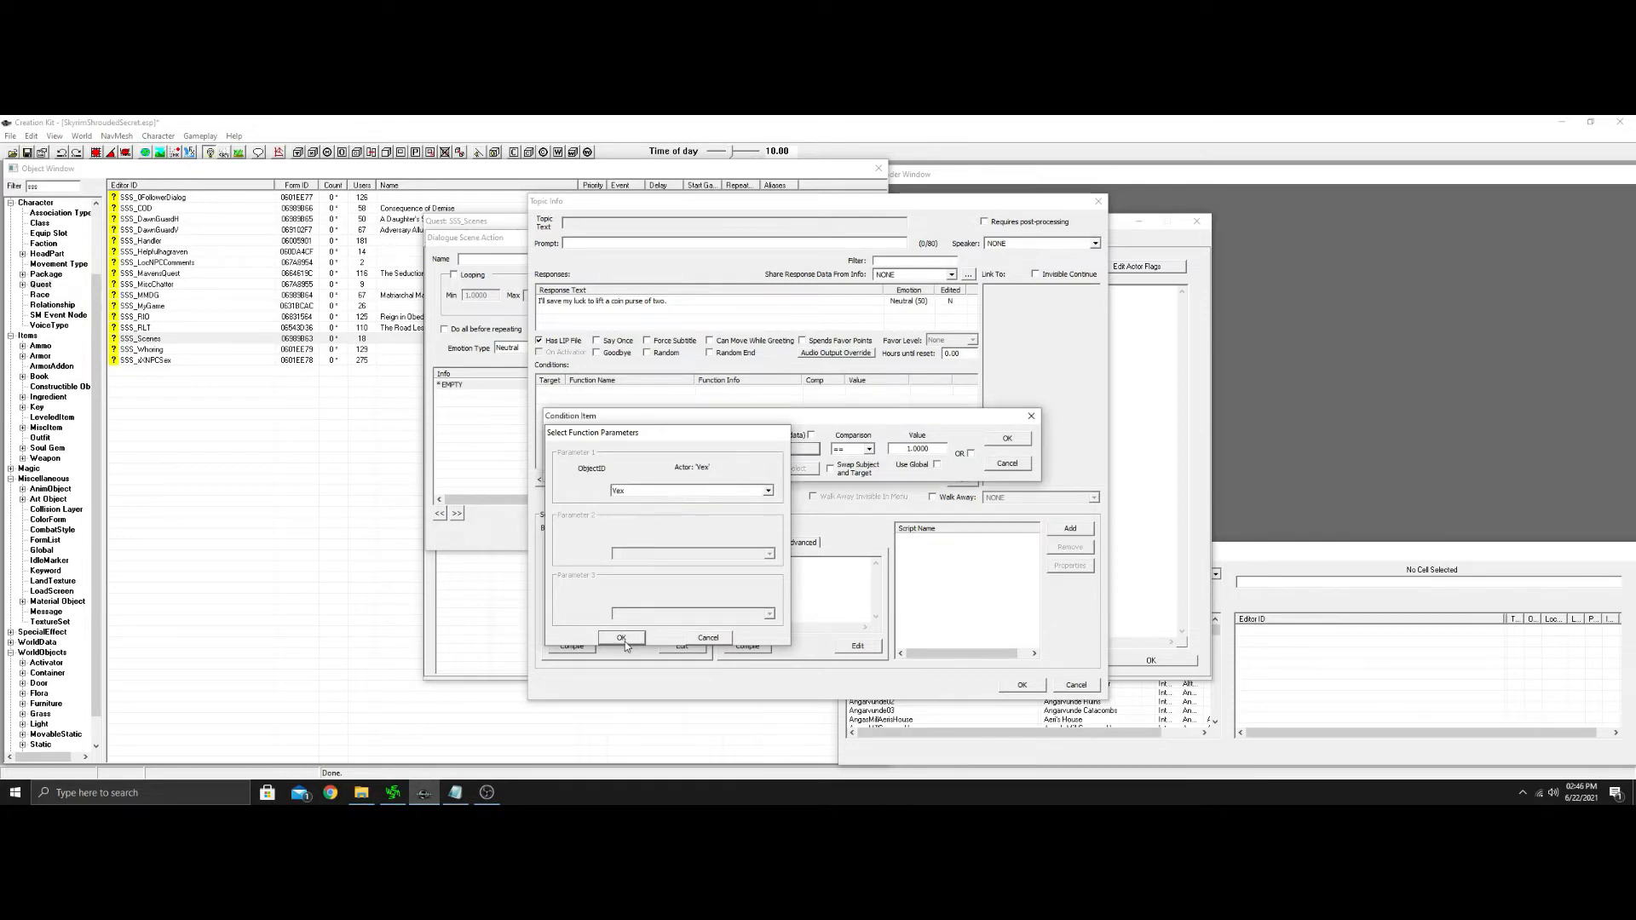
click(1007, 438)
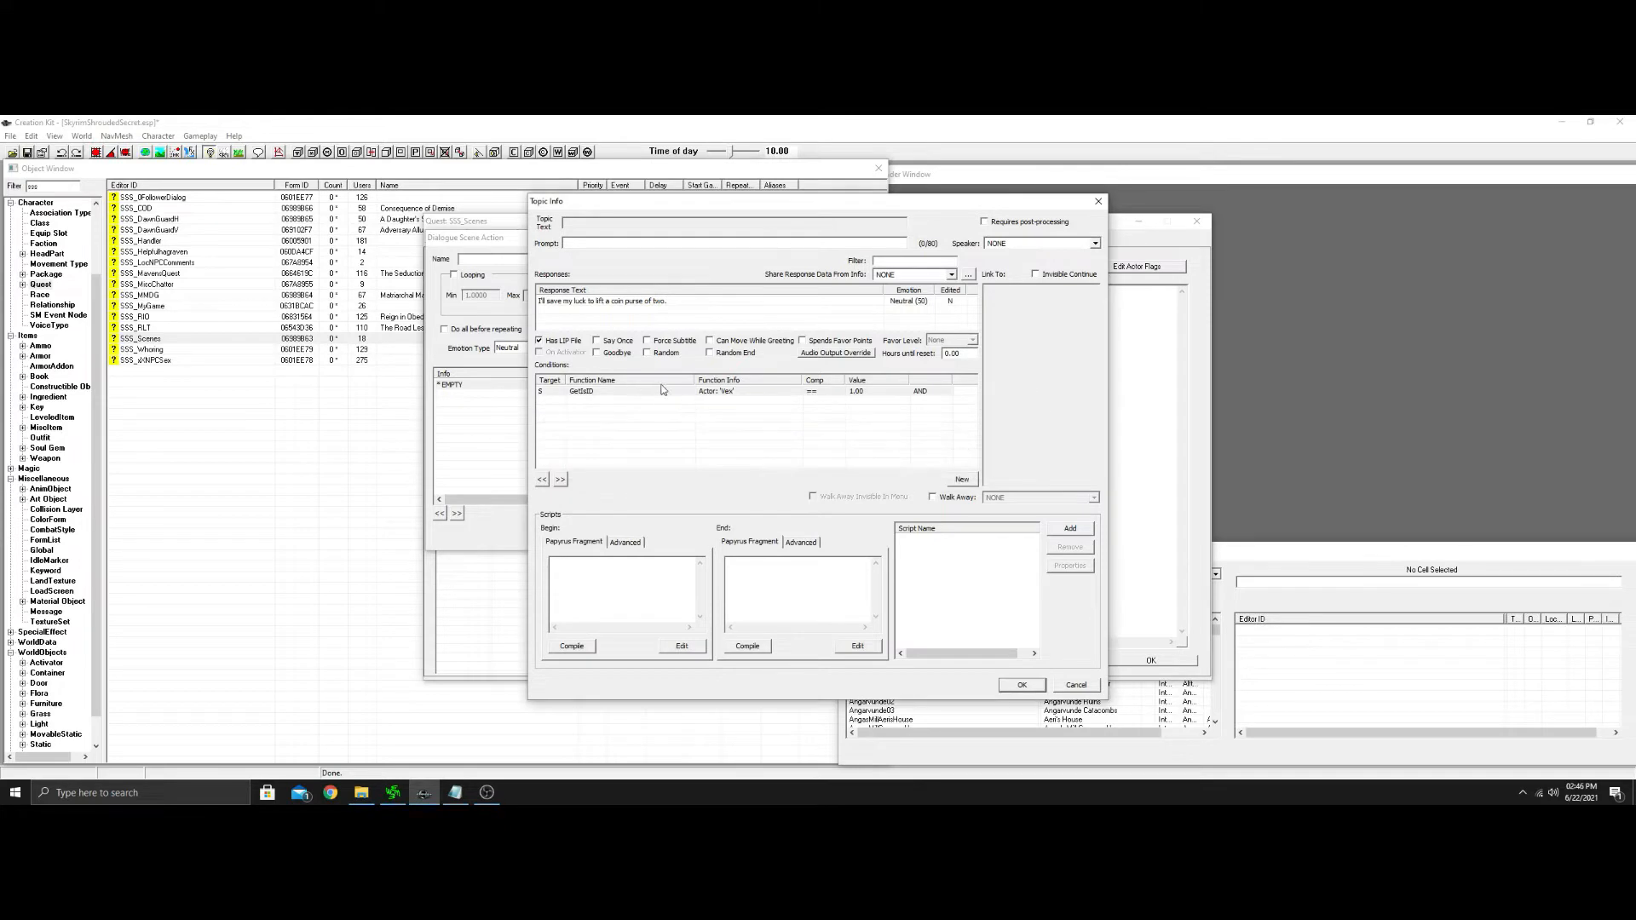
Copy the Vex condition for reuse and save Vex's dialogue action in Phase 3.
right_click(676, 392)
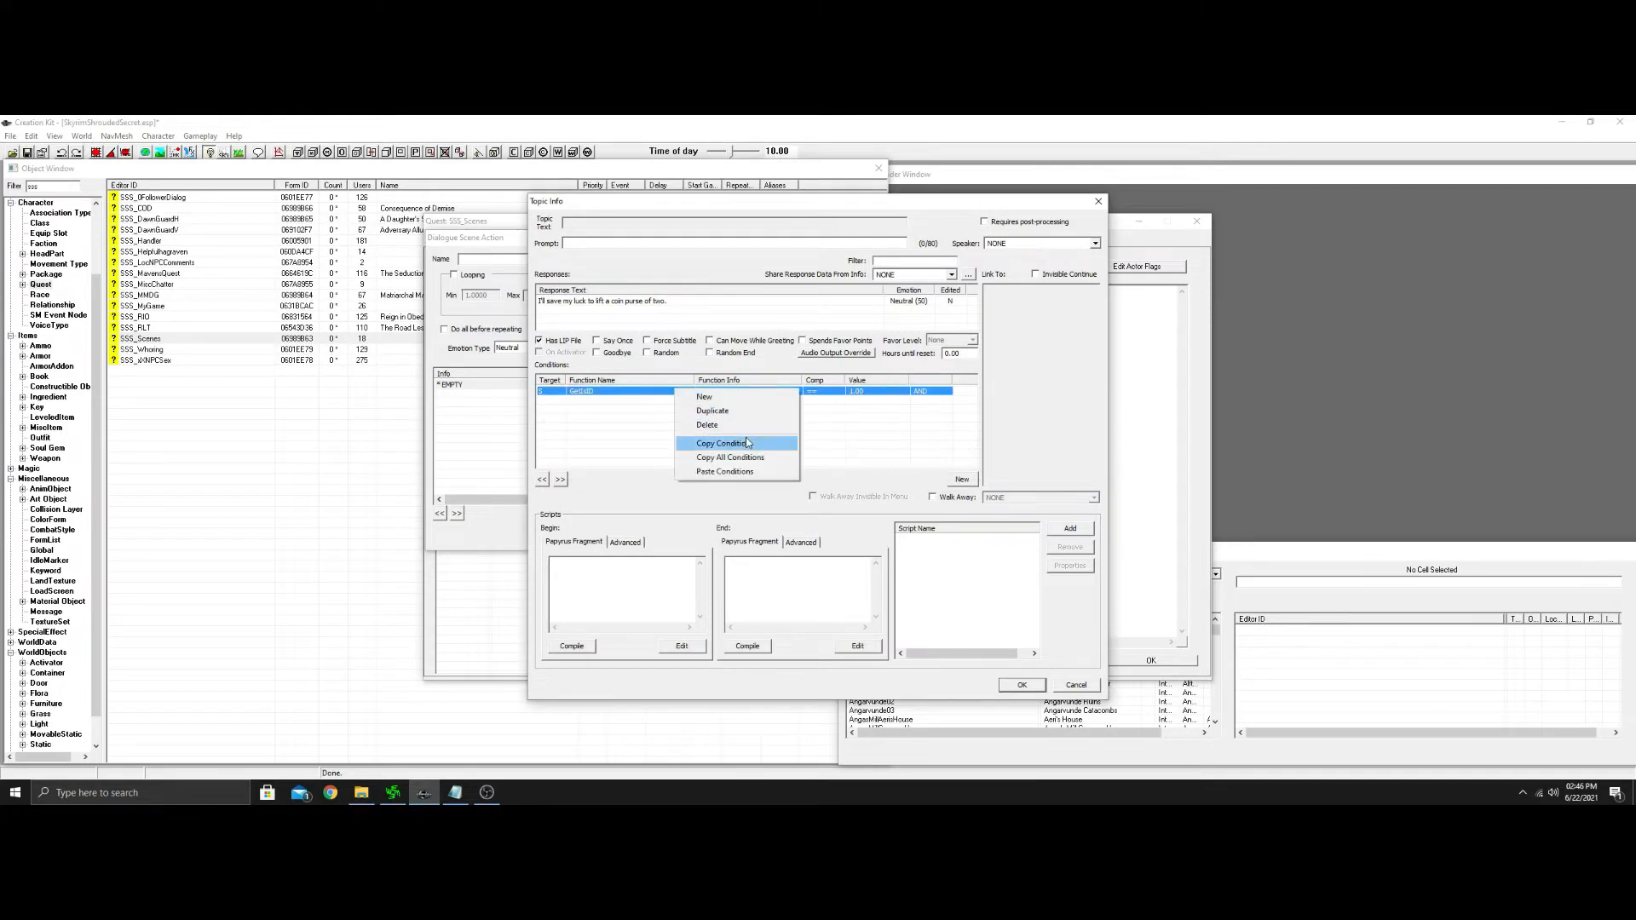
click(749, 444)
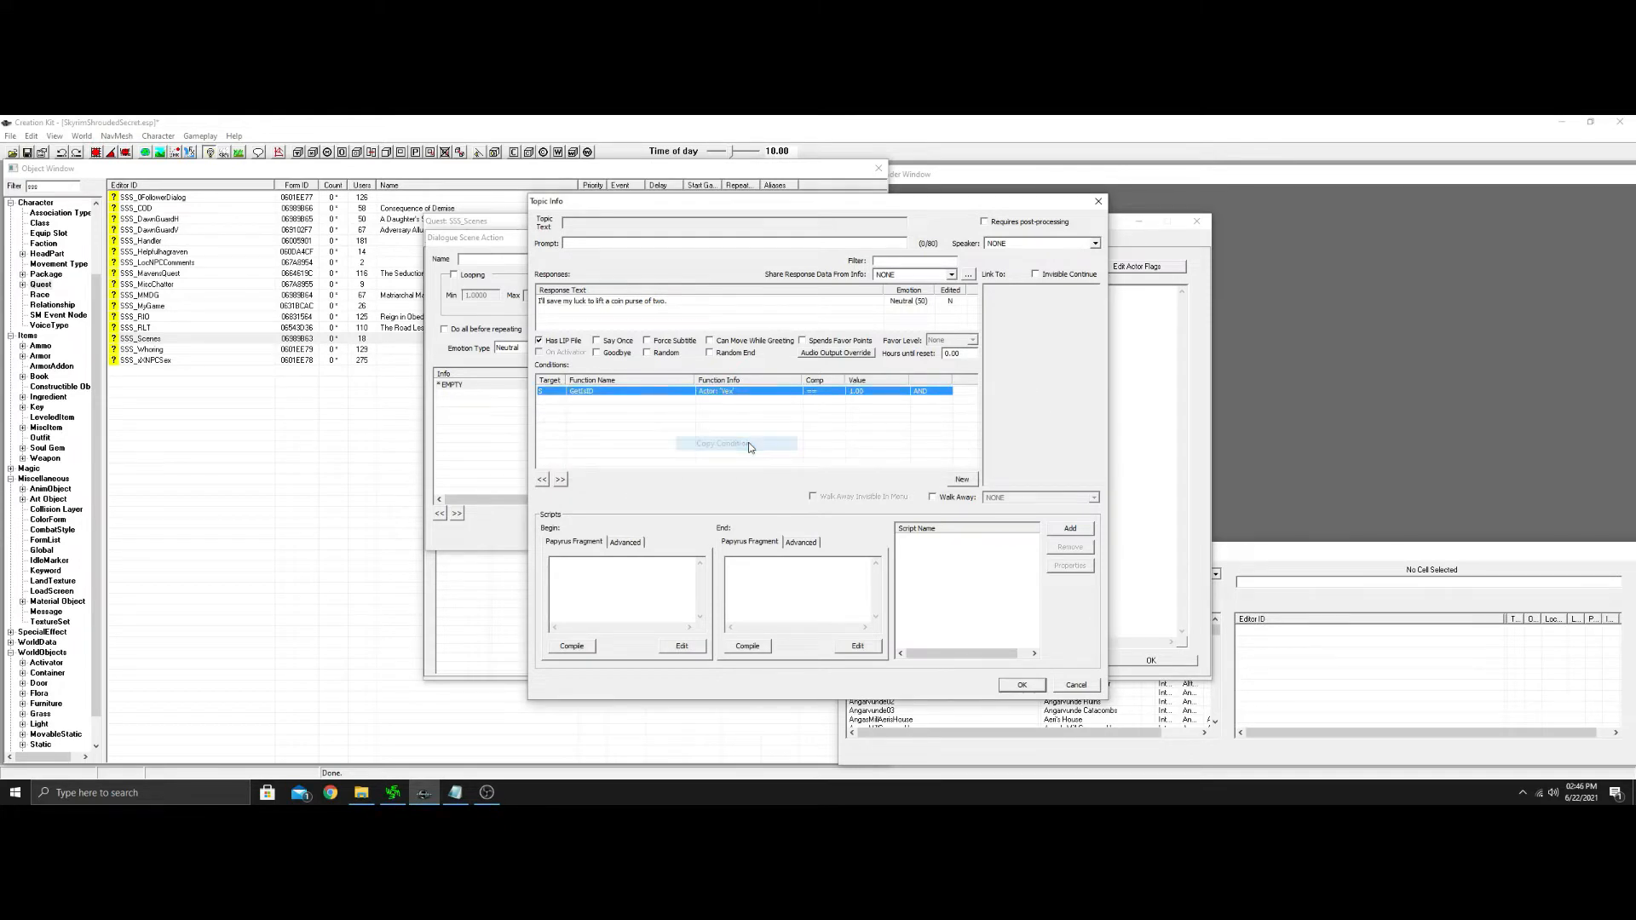
click(1023, 686)
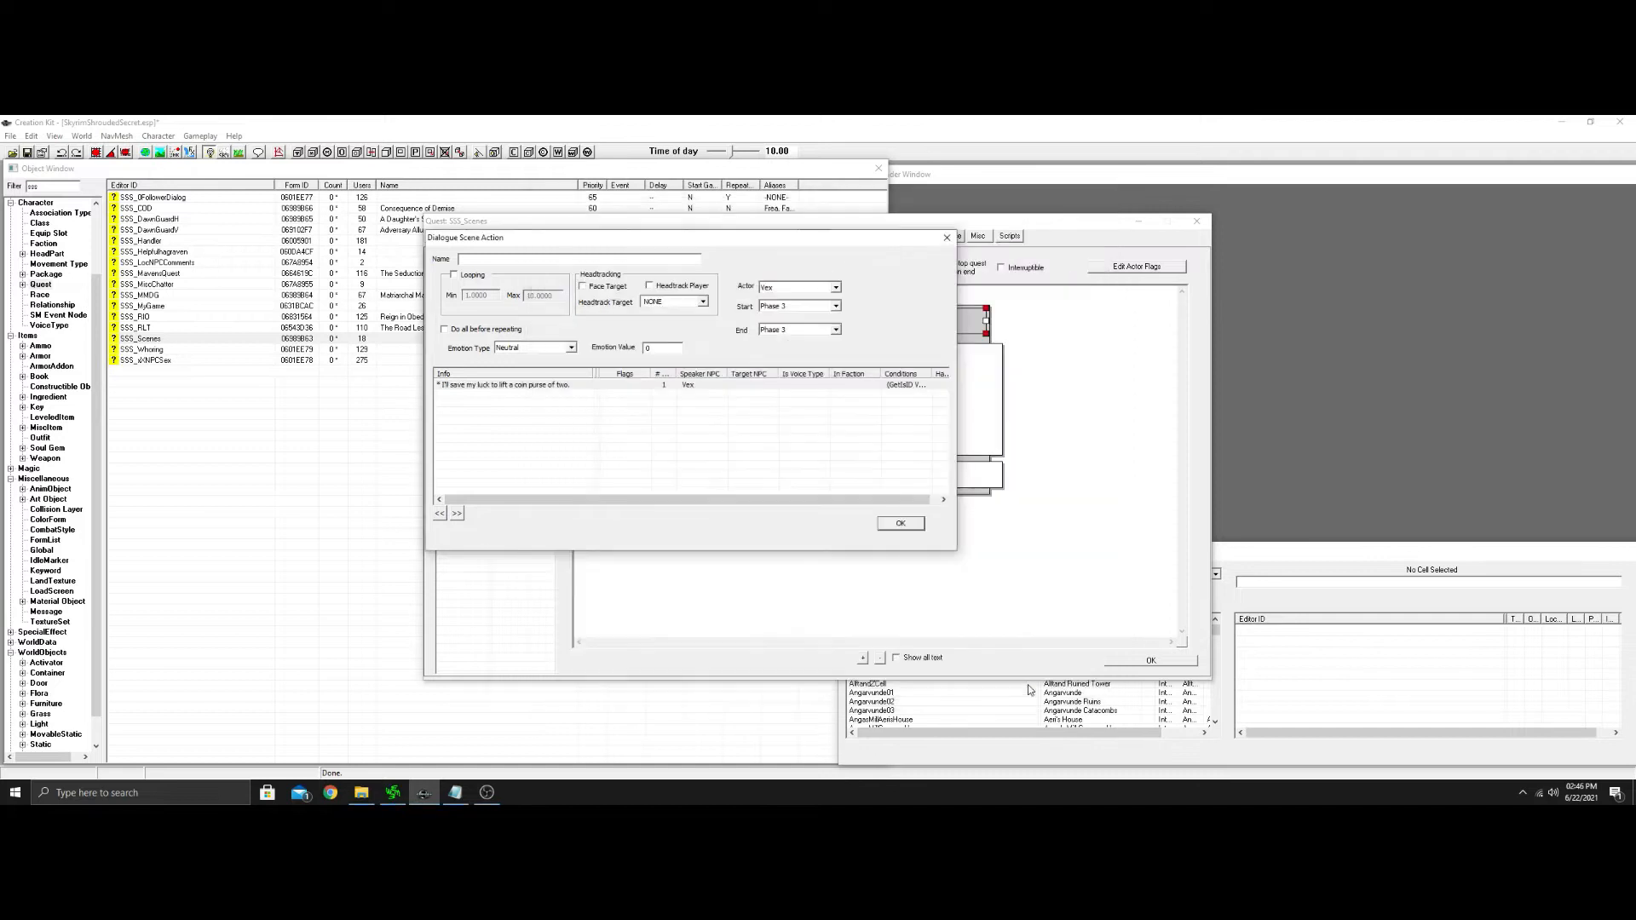
click(899, 524)
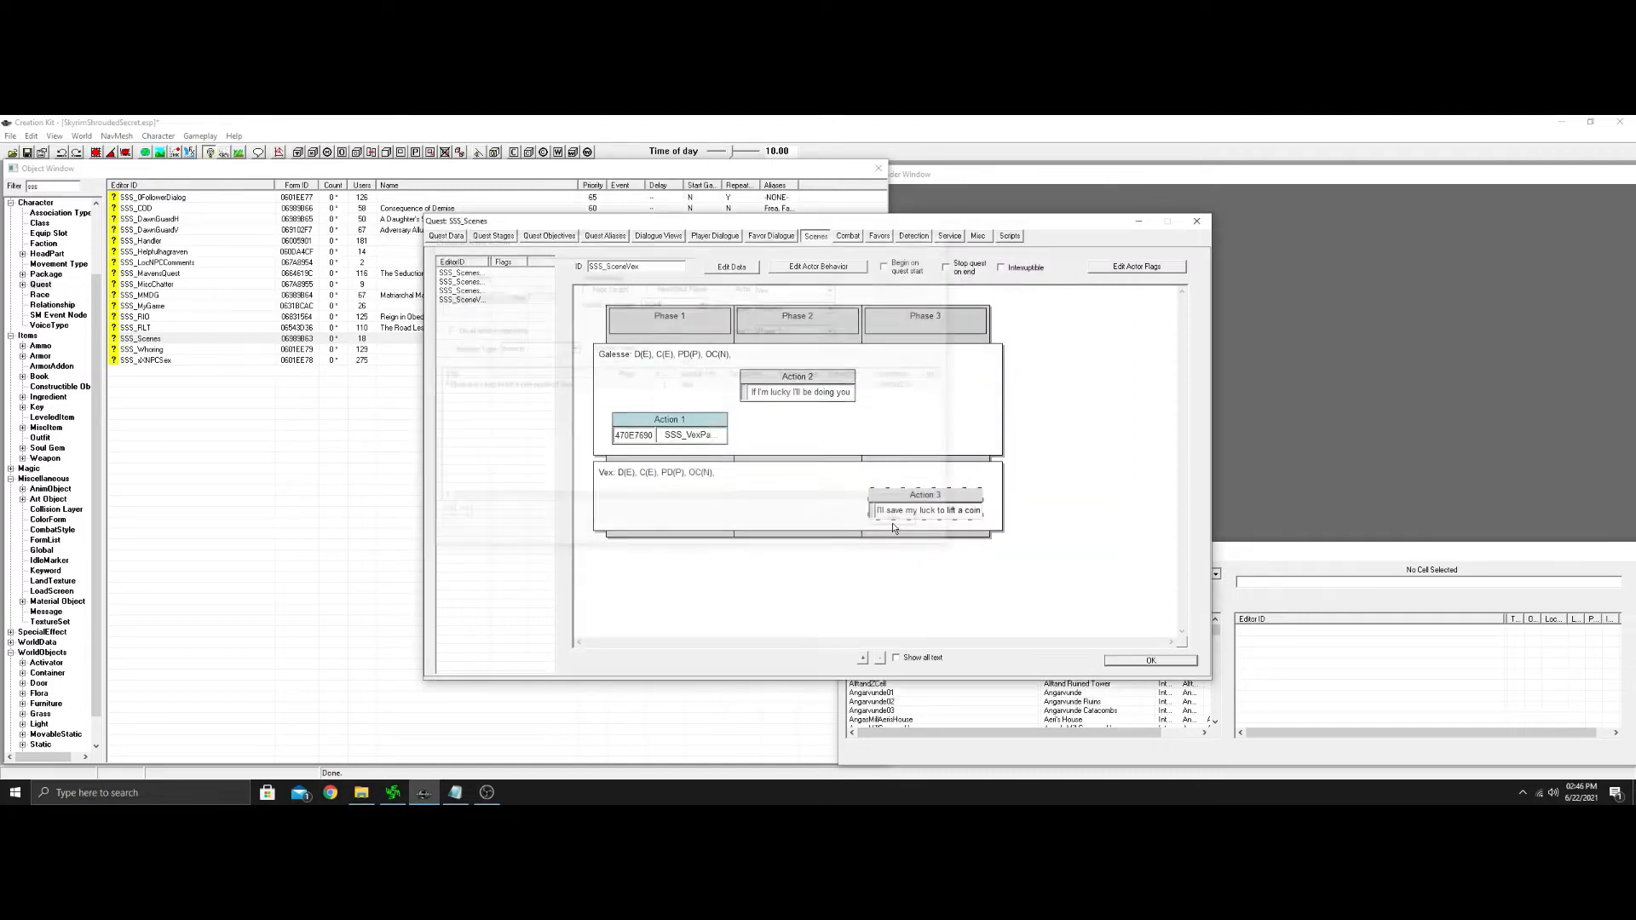
Add a fourth phase at the end of the scene with a new dialogue action for Galesse.
right_click(929, 587)
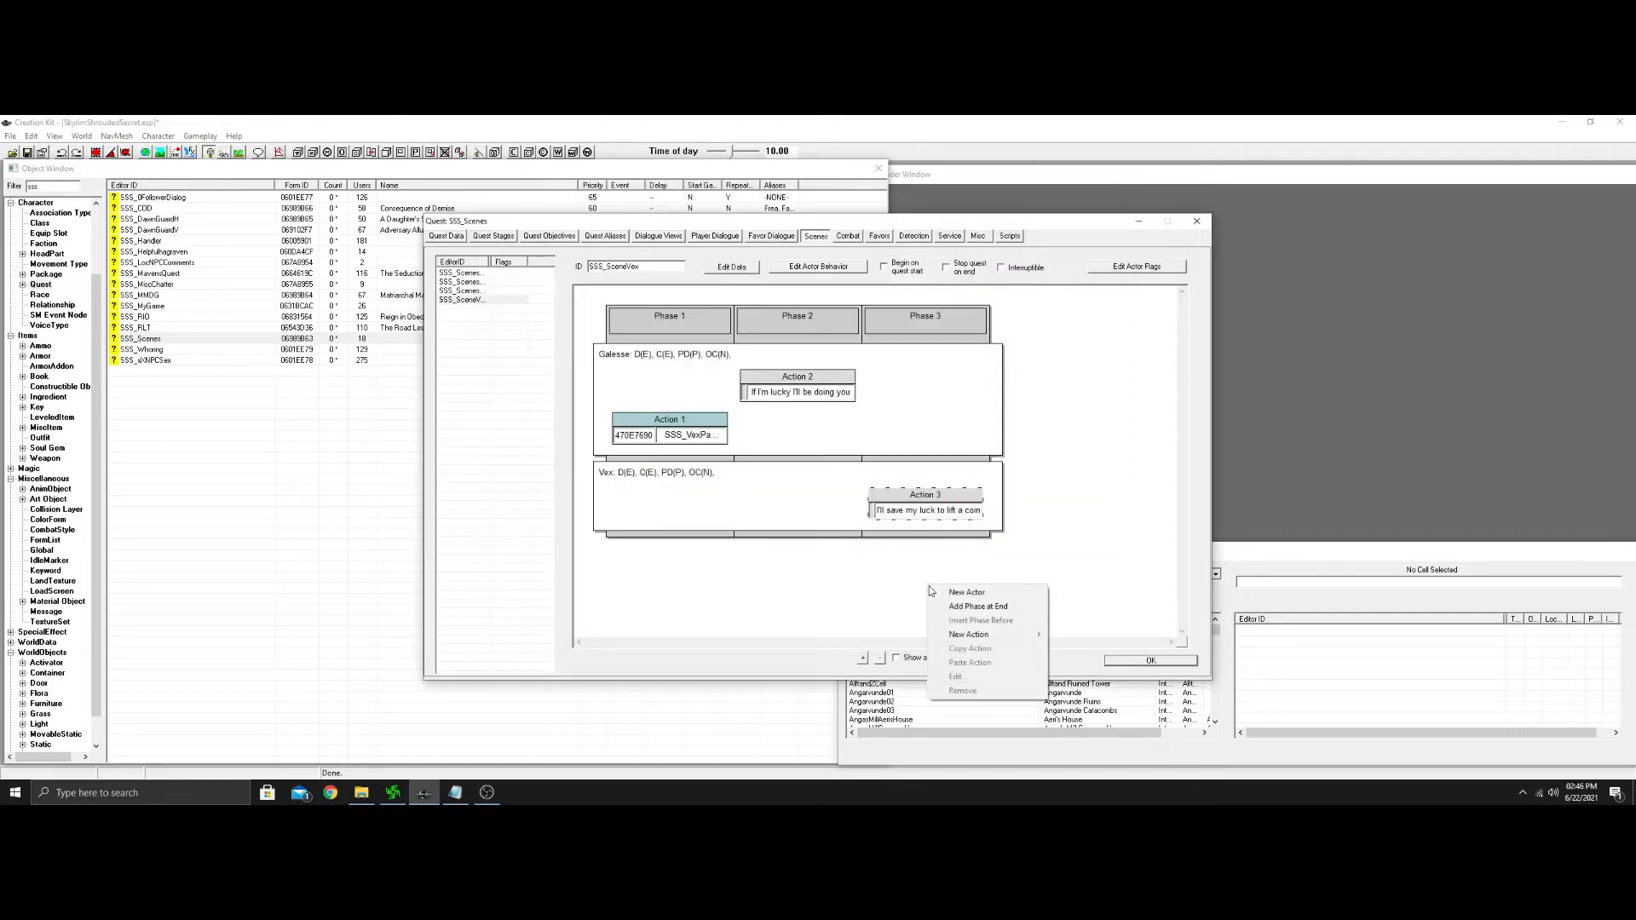
click(996, 608)
right_click(1064, 365)
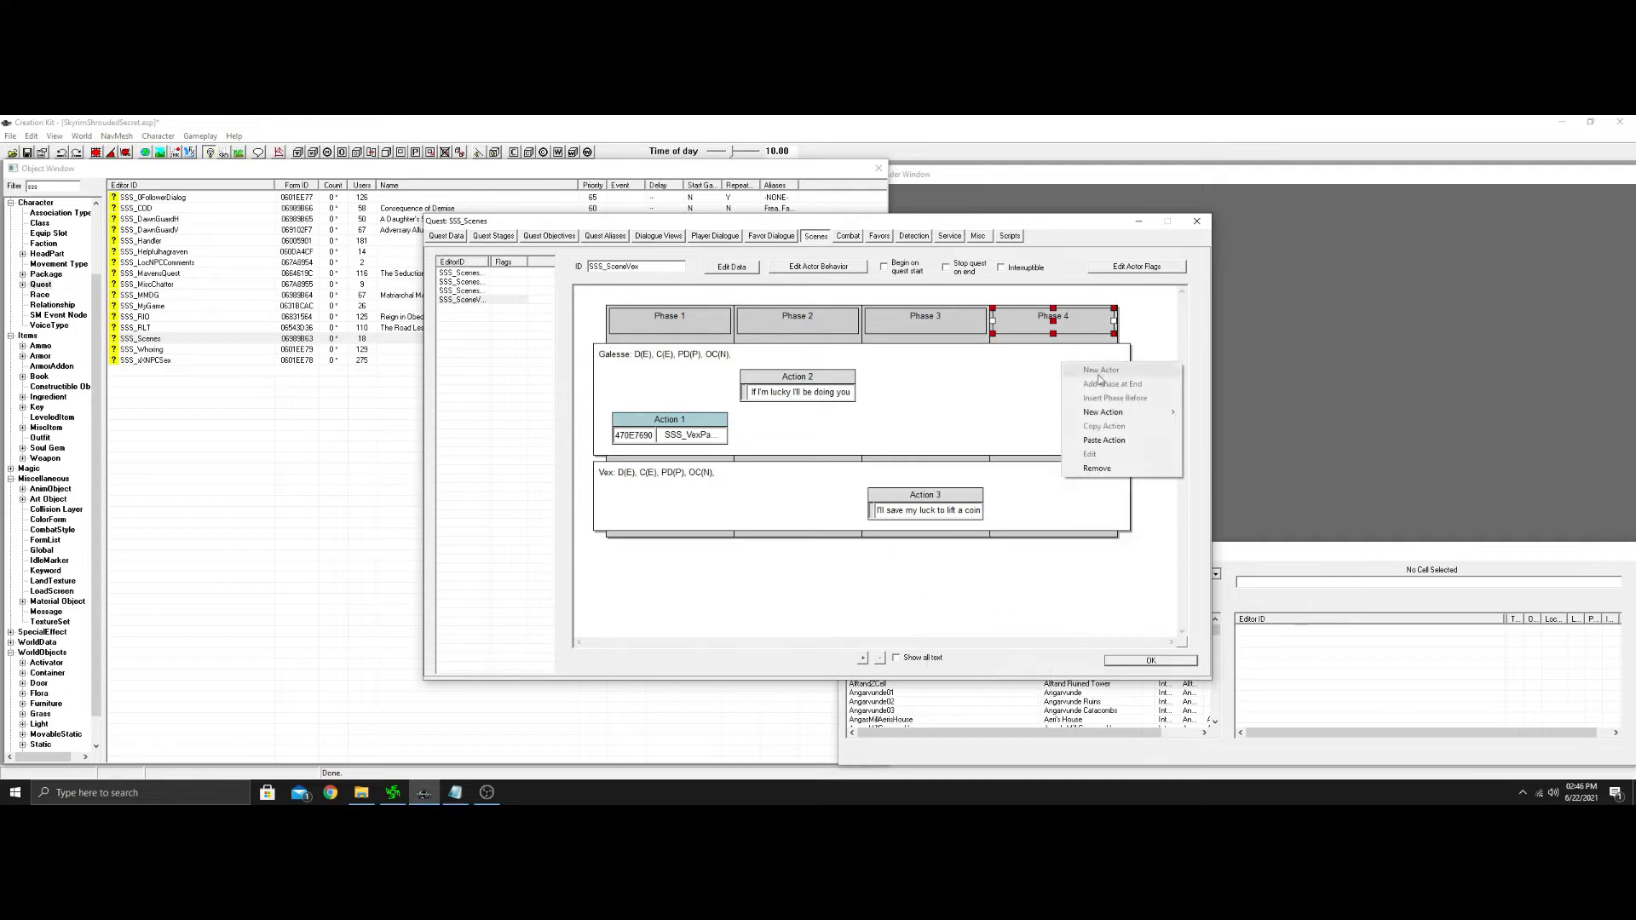
mouse_move(1107, 413)
click(1210, 414)
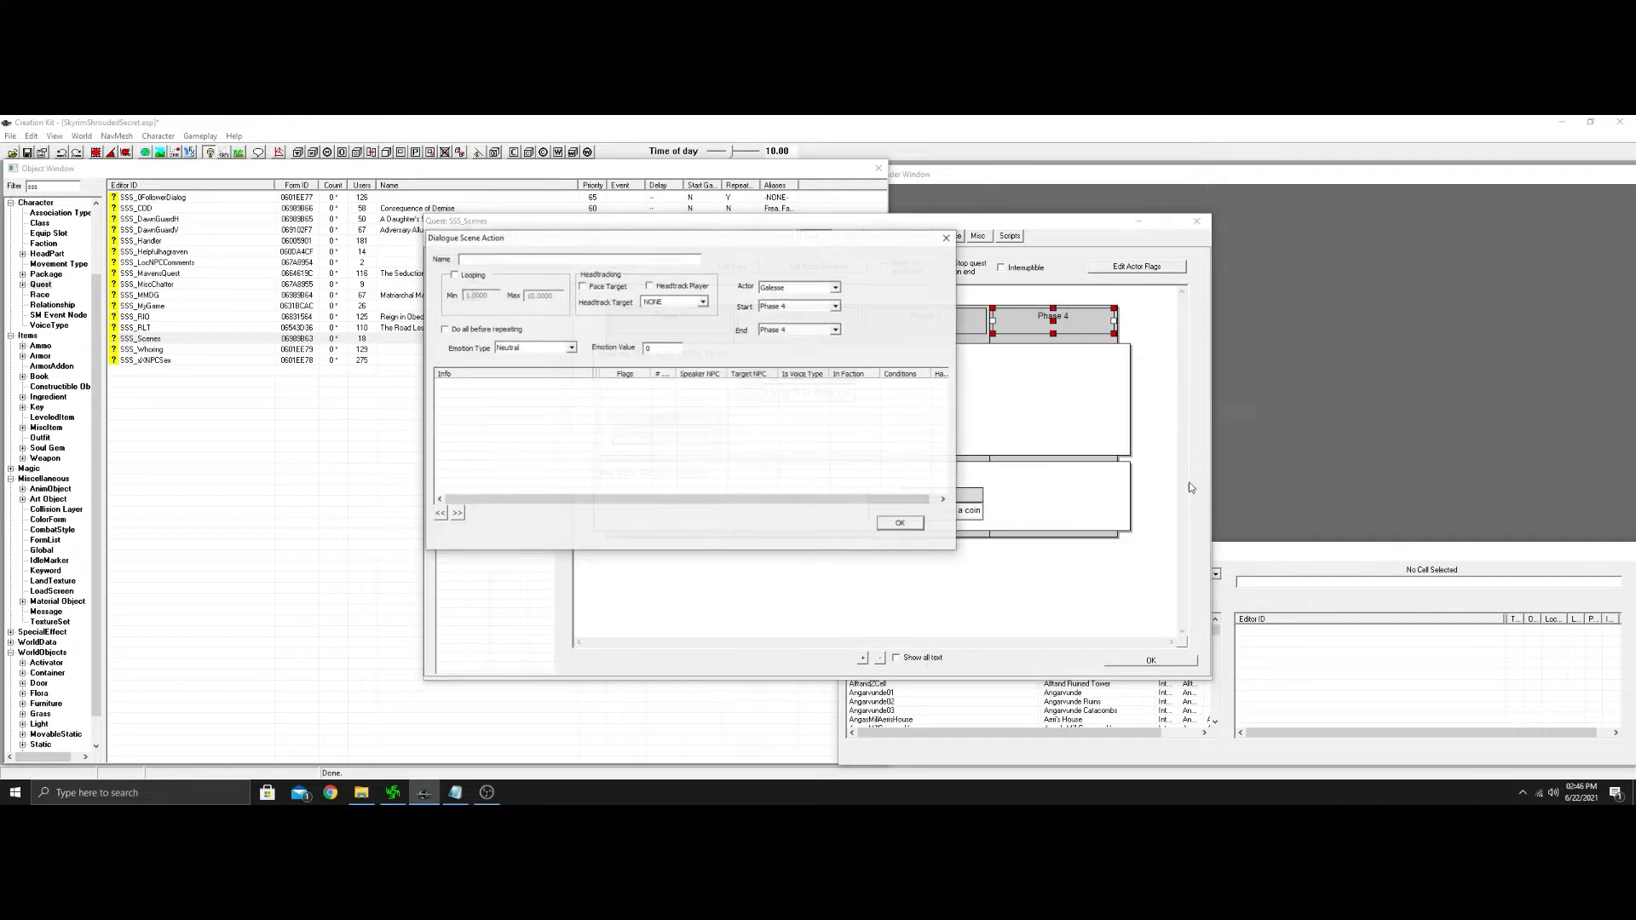
Switch to Notepad and copy the line "You can lift my coin purse and drag it across your face.".
click(455, 792)
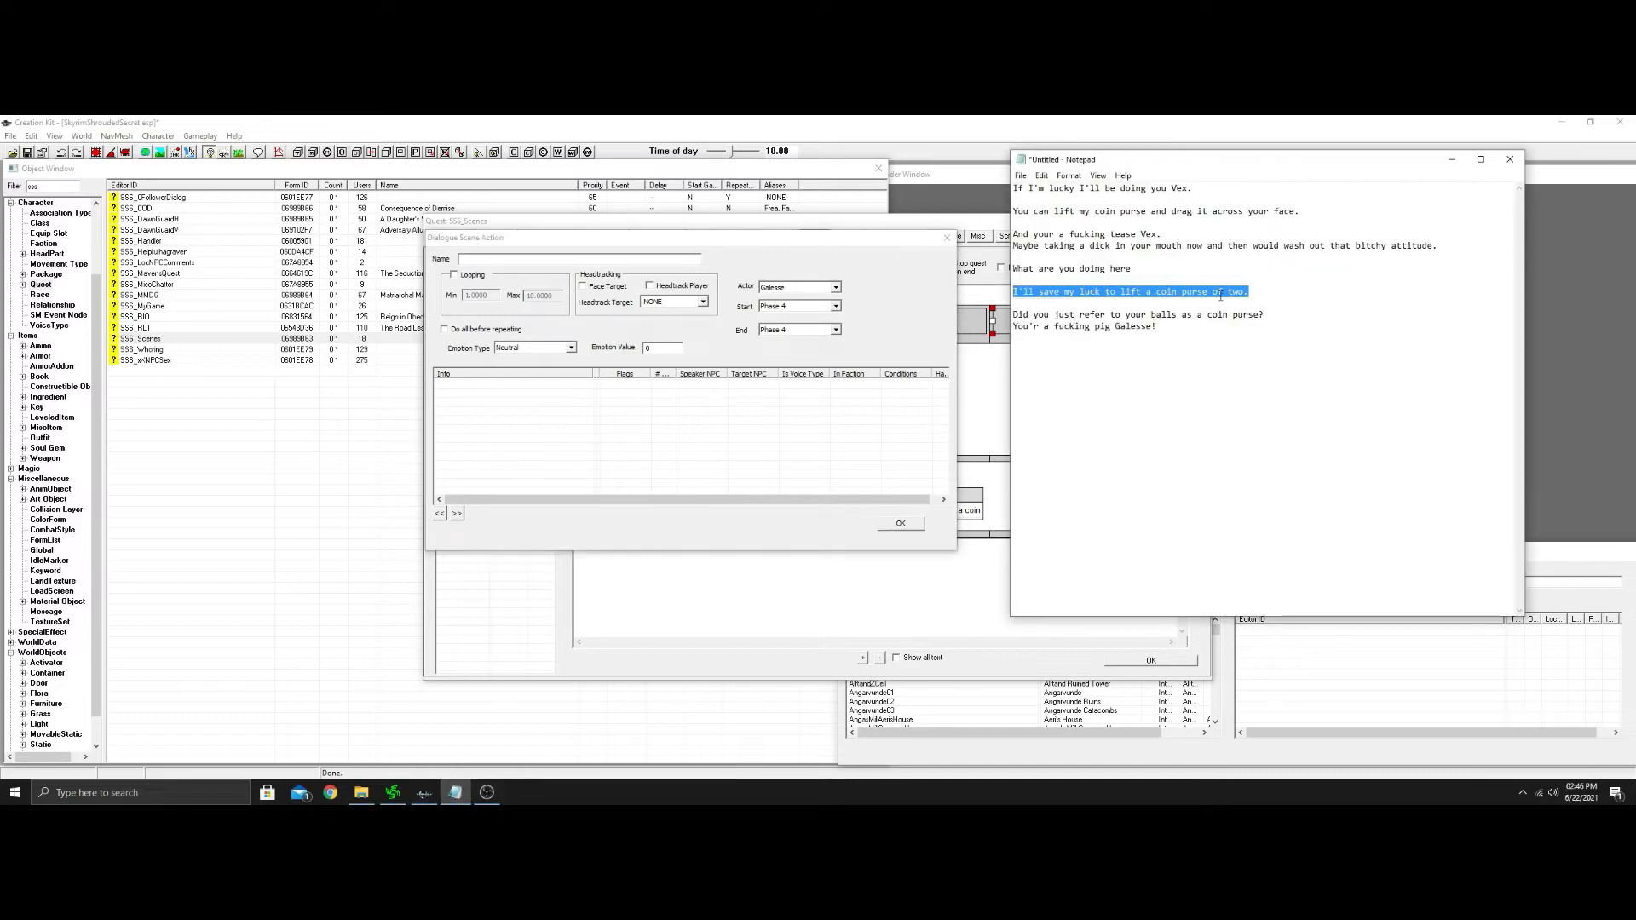
drag(1307, 211, 1012, 214)
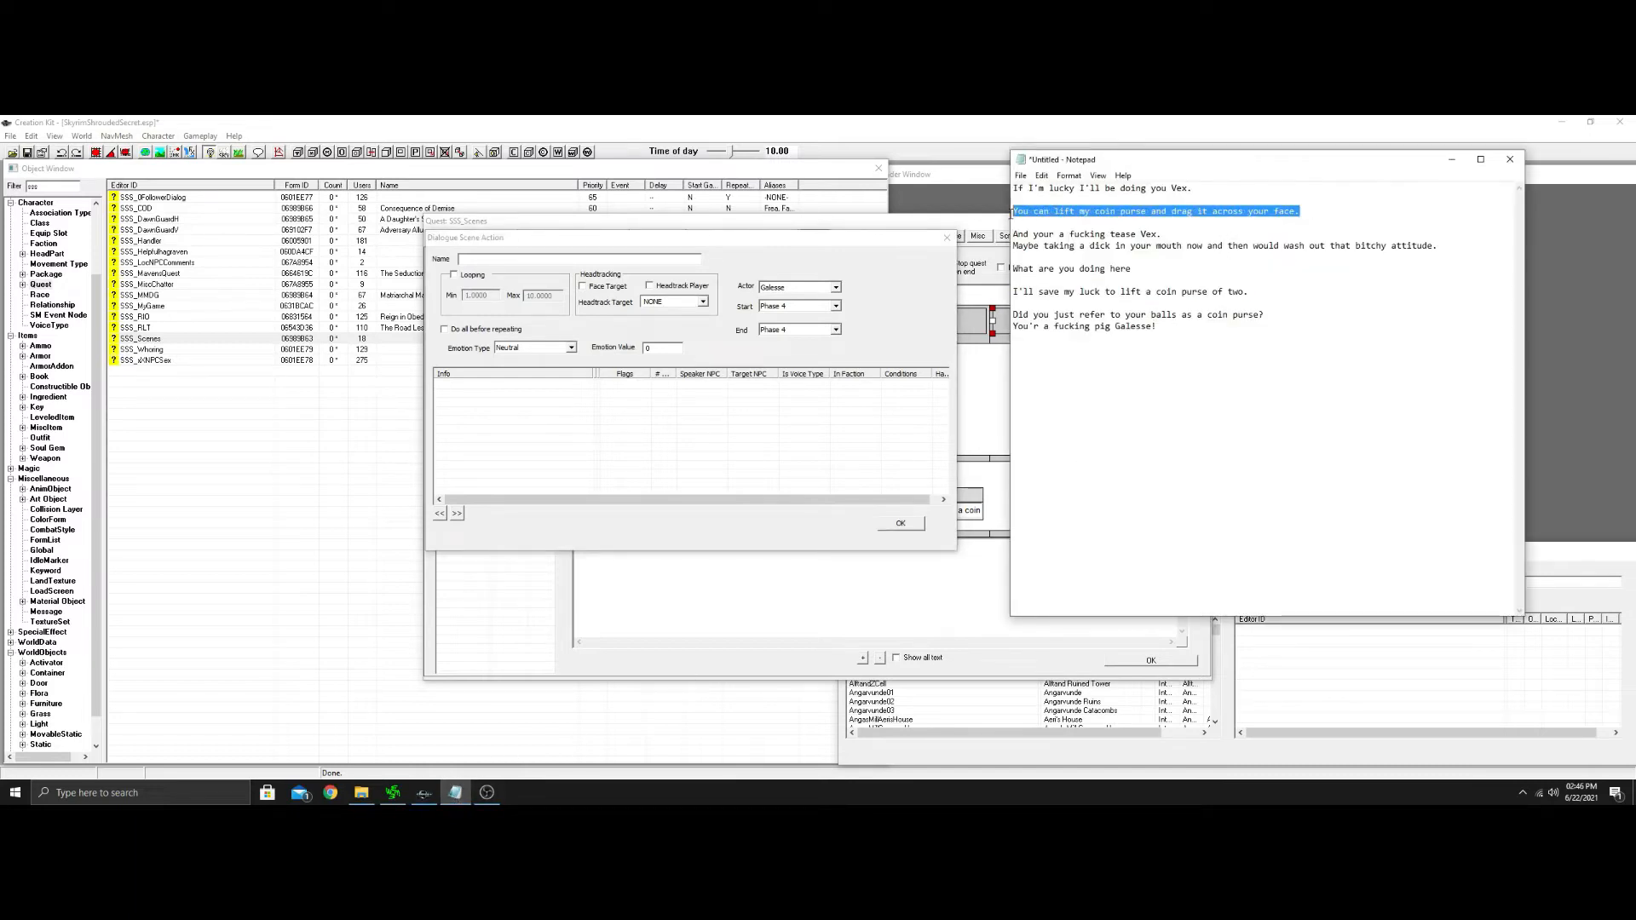
right_click(1152, 209)
click(1199, 247)
Create a response with the copied coin purse line in Galesse's Phase 4 dialogue action and save the action.
right_click(627, 396)
click(650, 399)
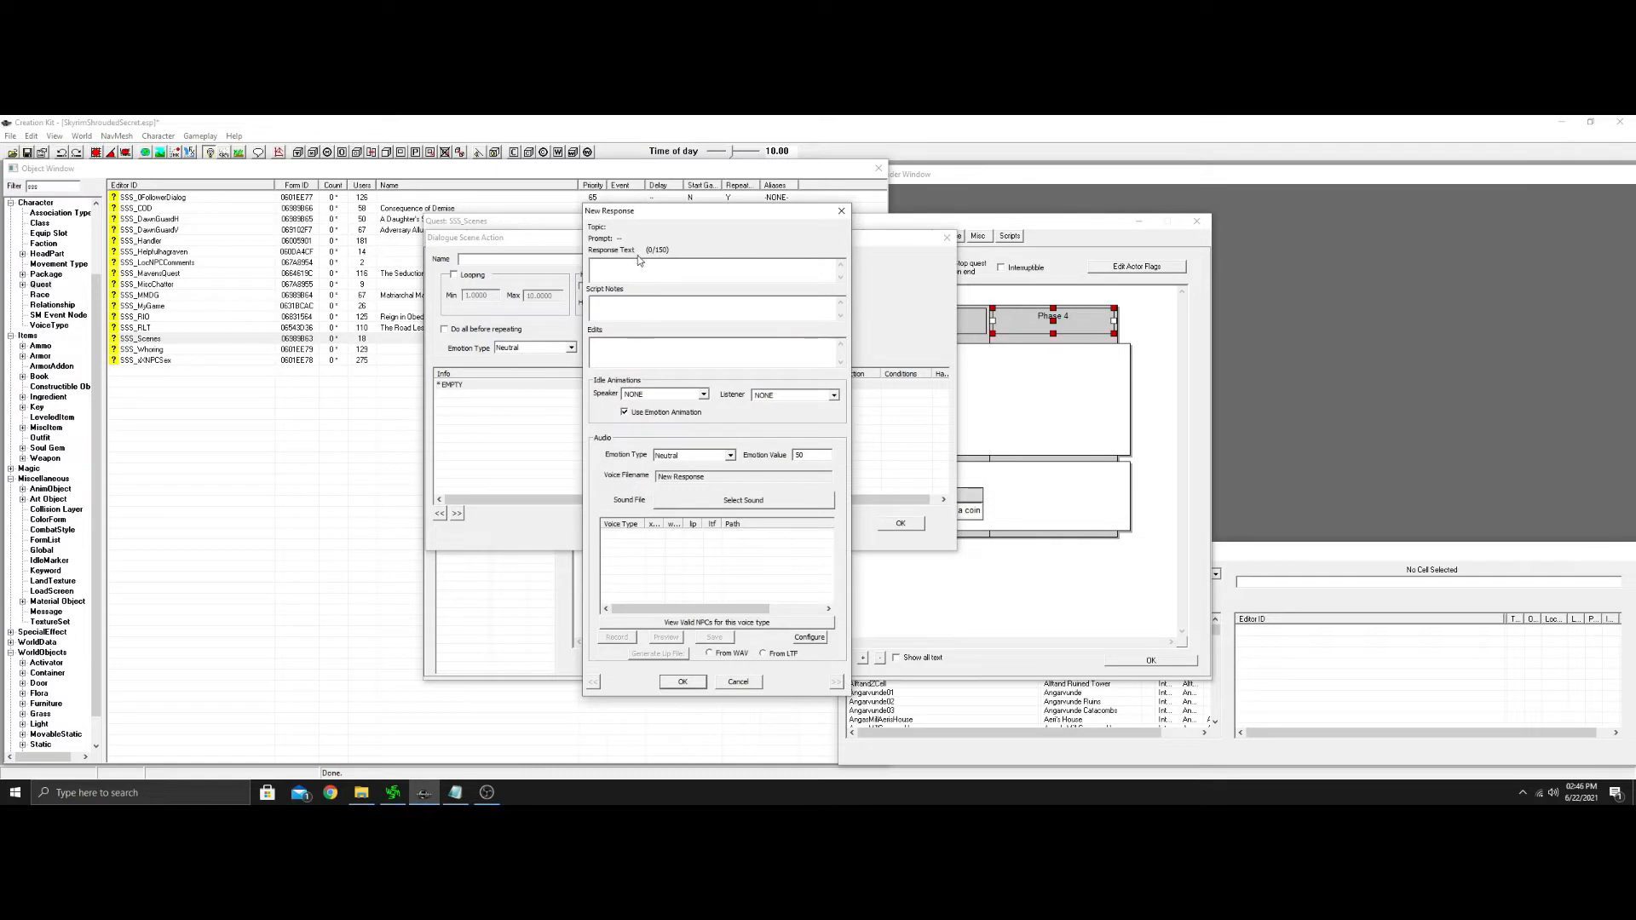
key(ctrl+v)
click(682, 682)
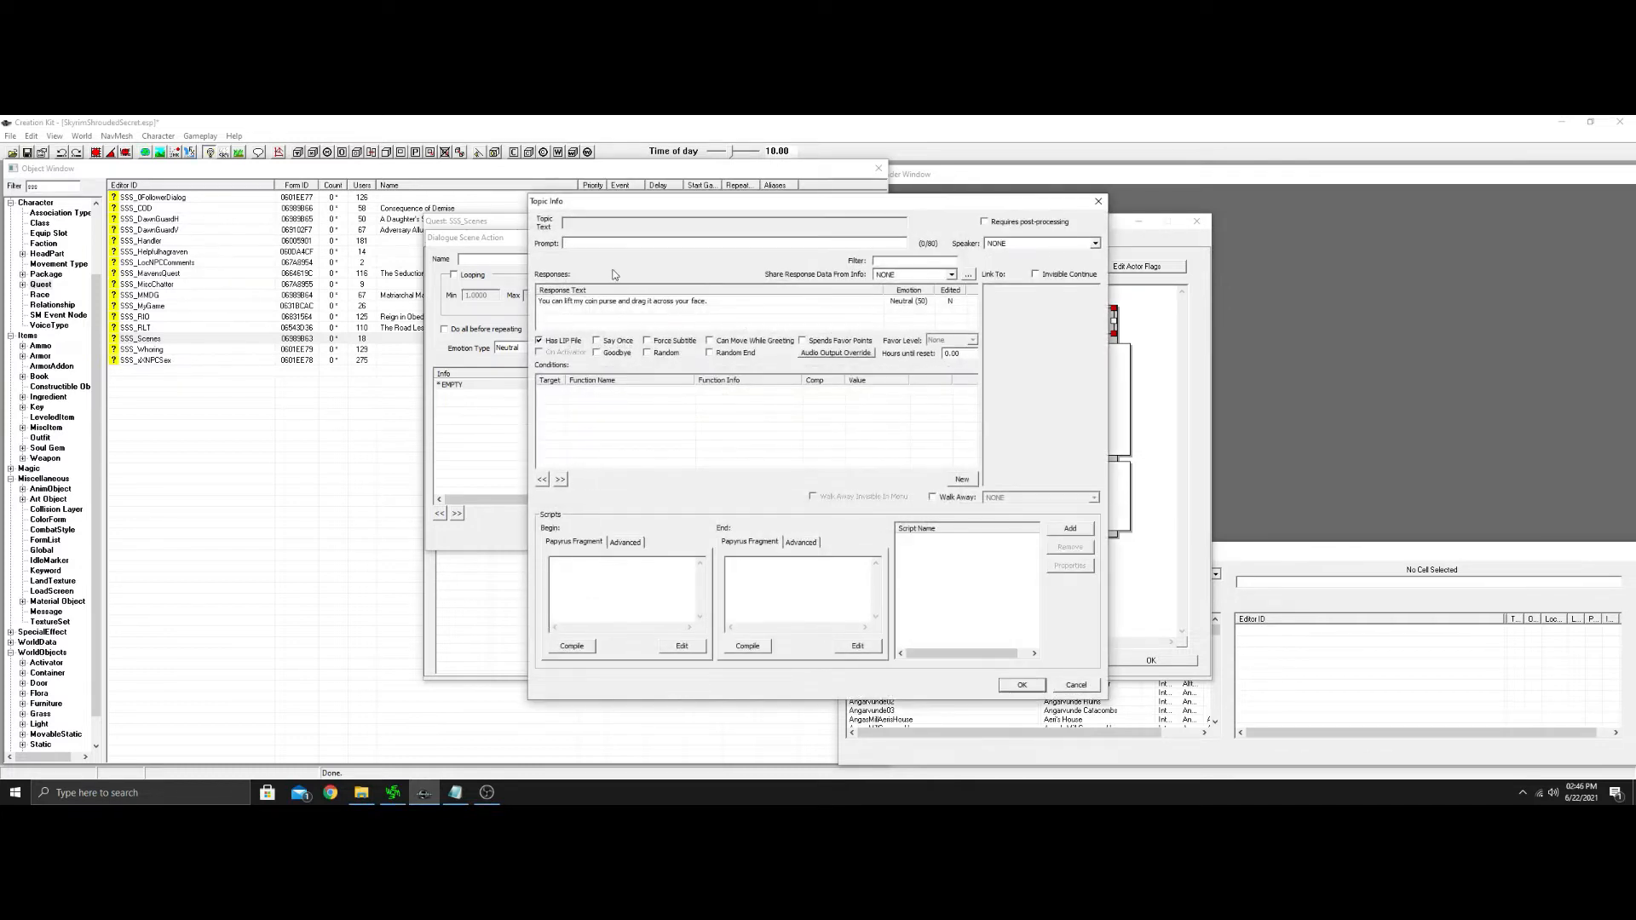
click(1016, 686)
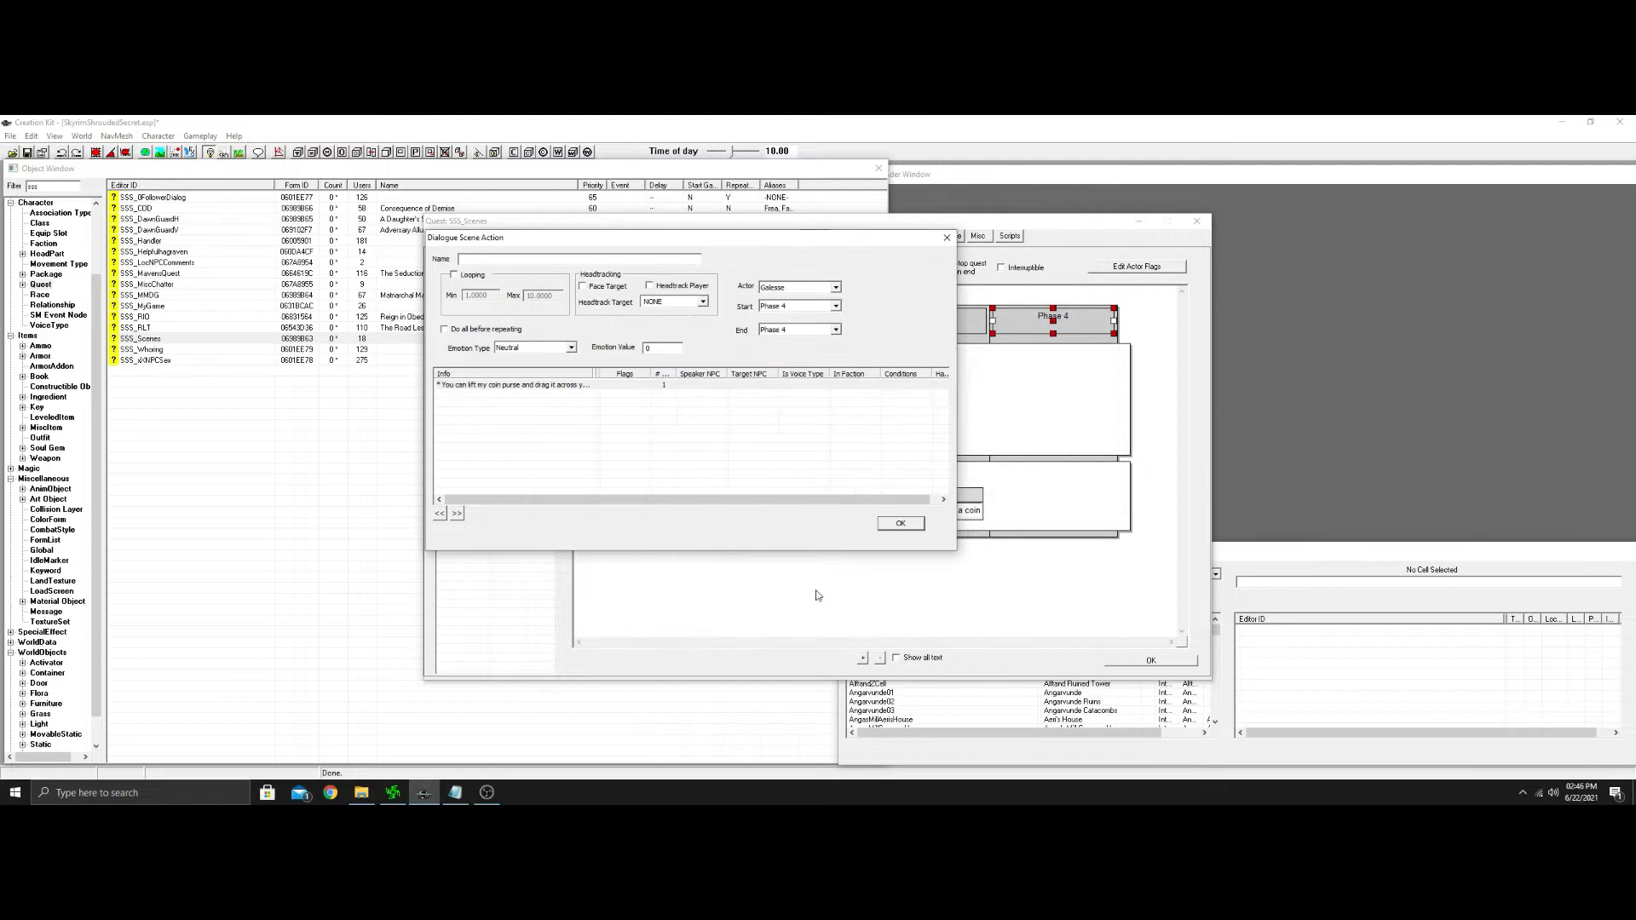
click(912, 528)
Add a fifth phase at the end of the scene with a new dialogue action for Vex.
right_click(921, 590)
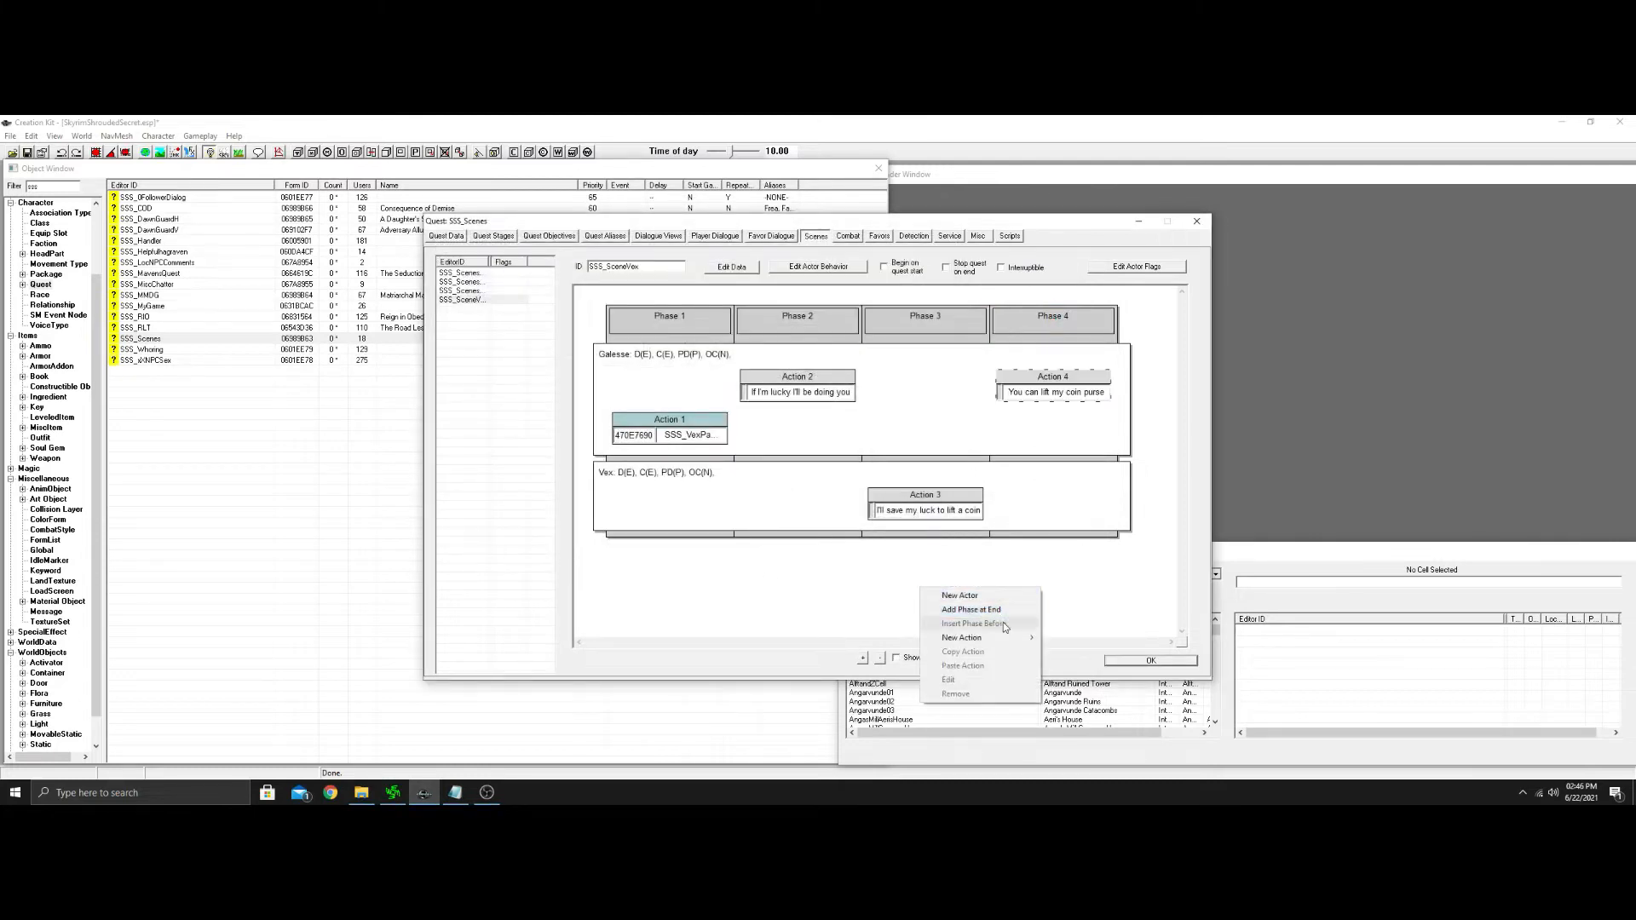
click(971, 609)
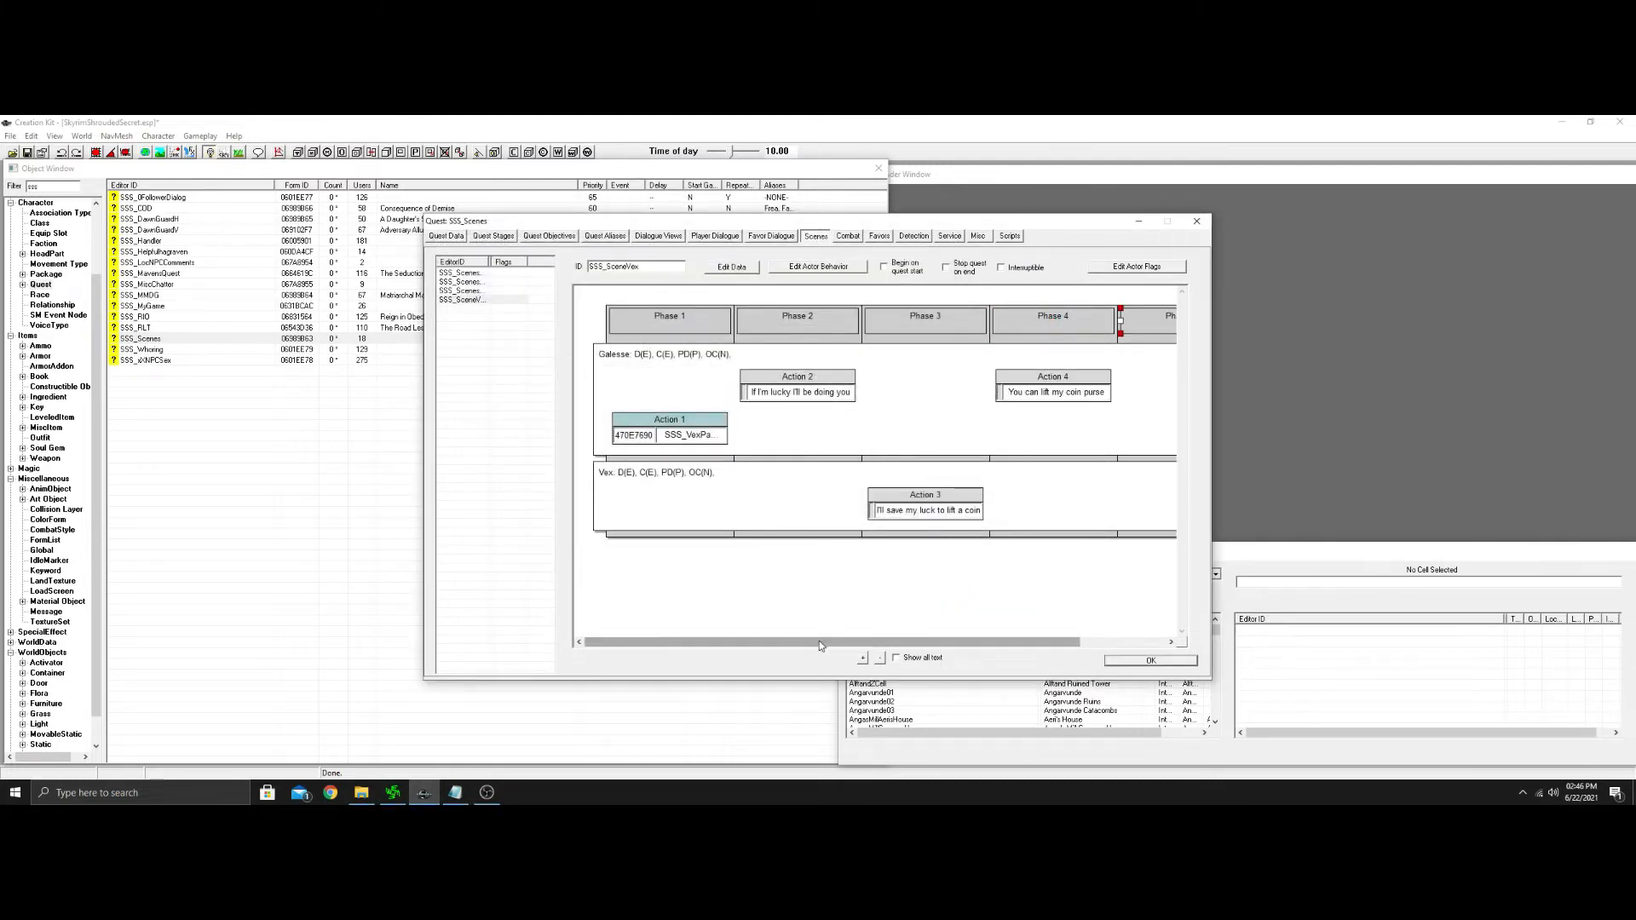
drag(819, 641, 905, 642)
right_click(1058, 486)
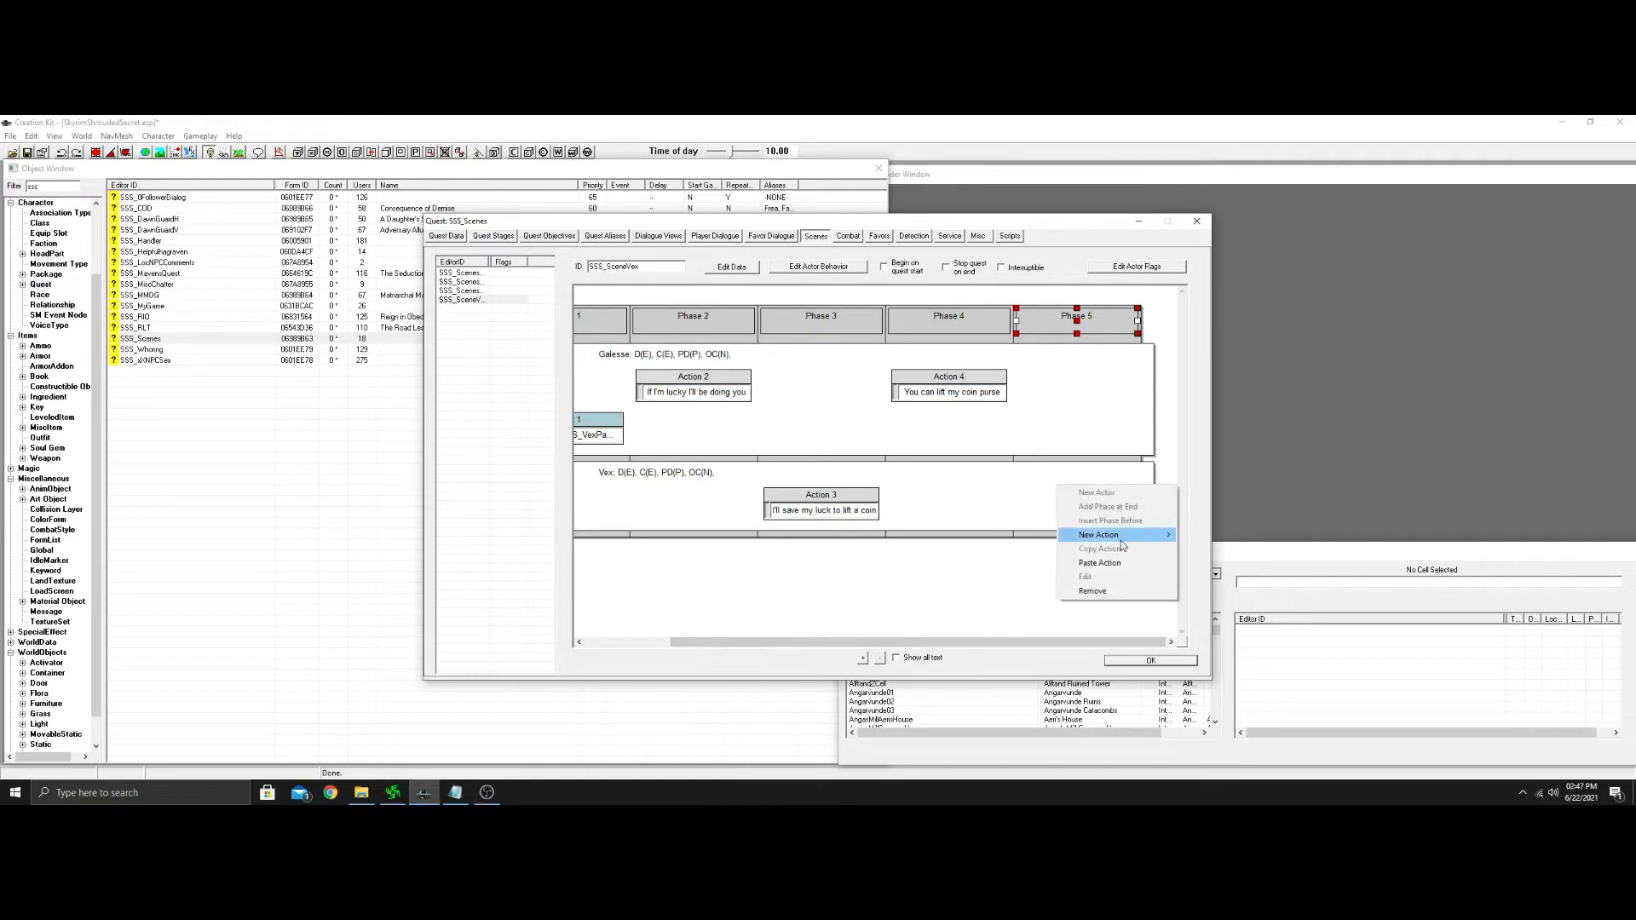
mouse_move(1121, 541)
click(1210, 548)
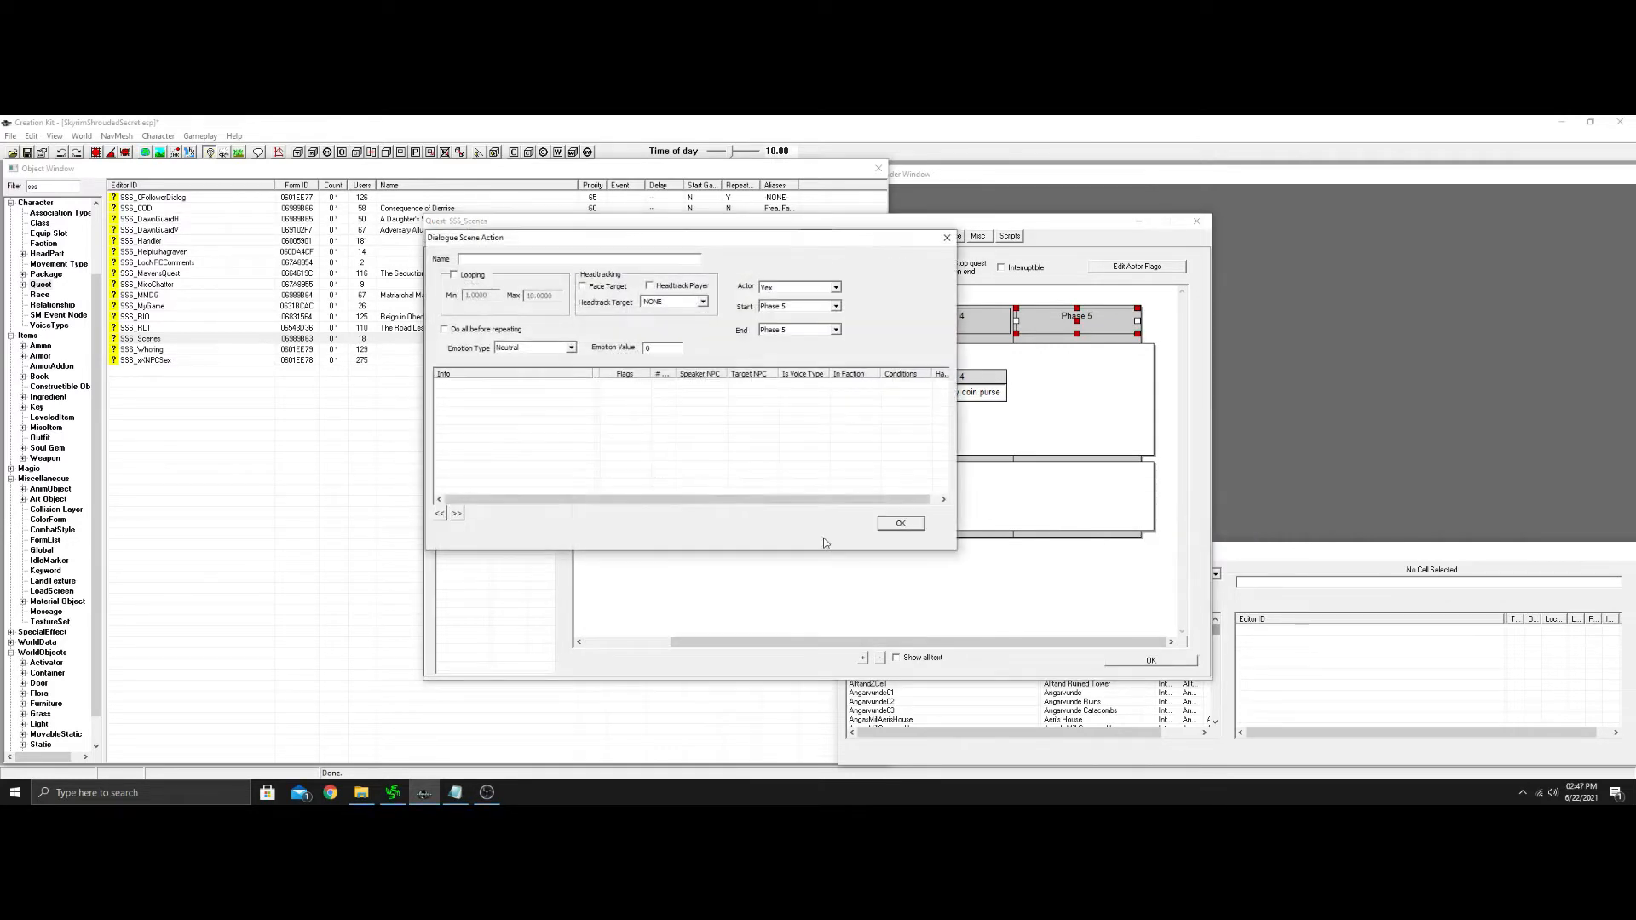
Create a response in Vex's Phase 5 dialogue action with the line "Did you just refer to your balls as a coin purse?" copied from Notepad.
right_click(604, 390)
click(631, 399)
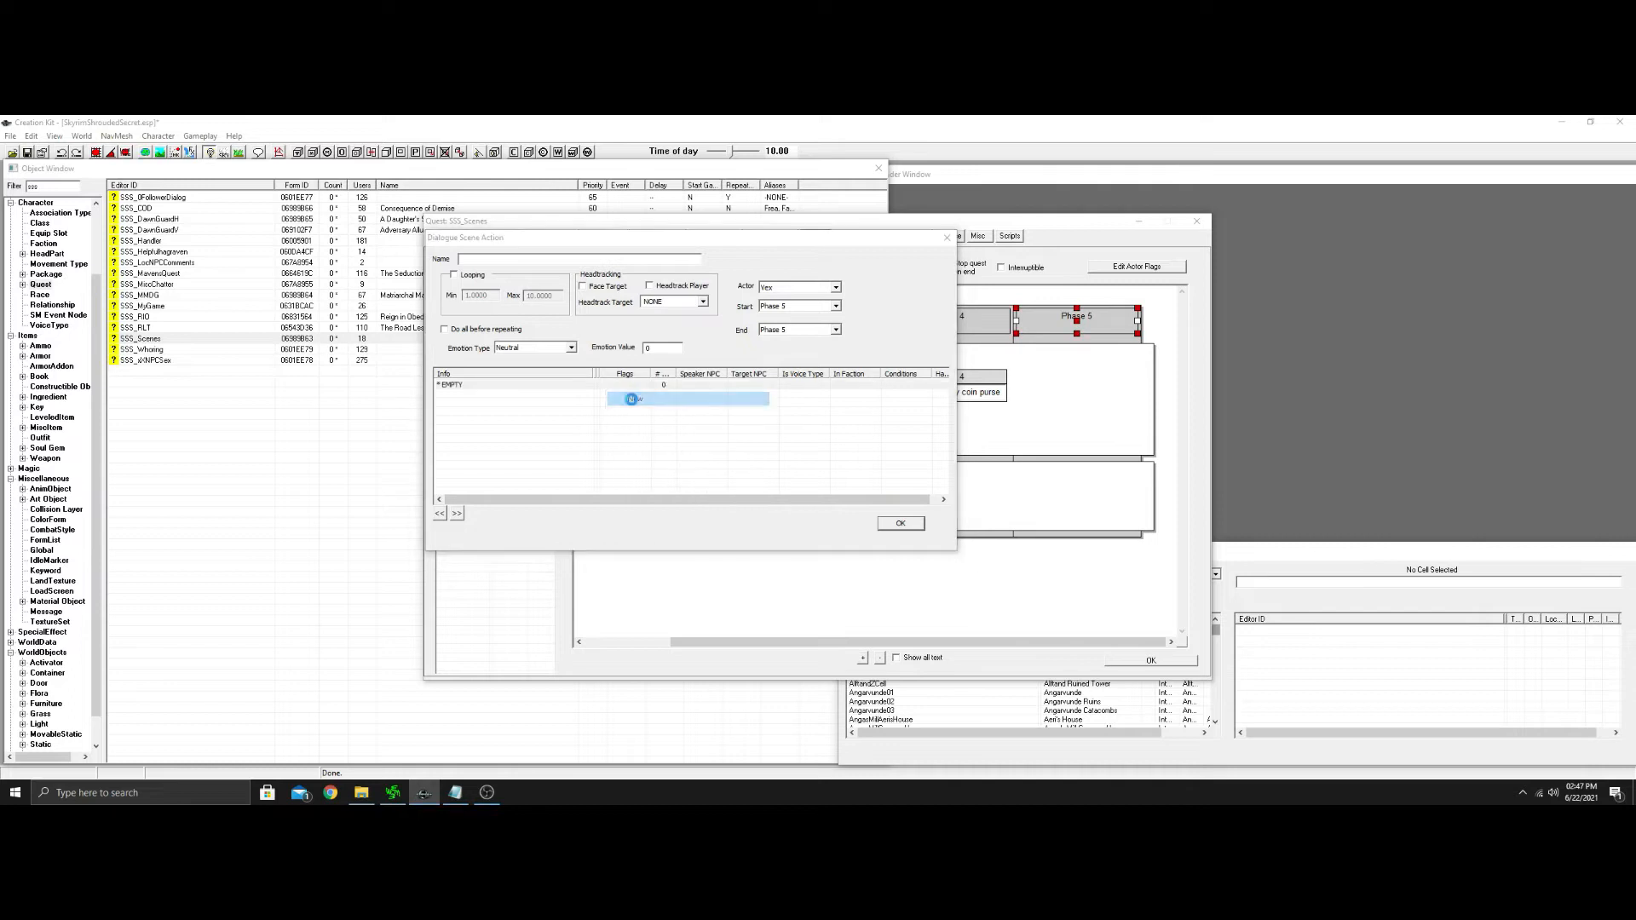
click(455, 793)
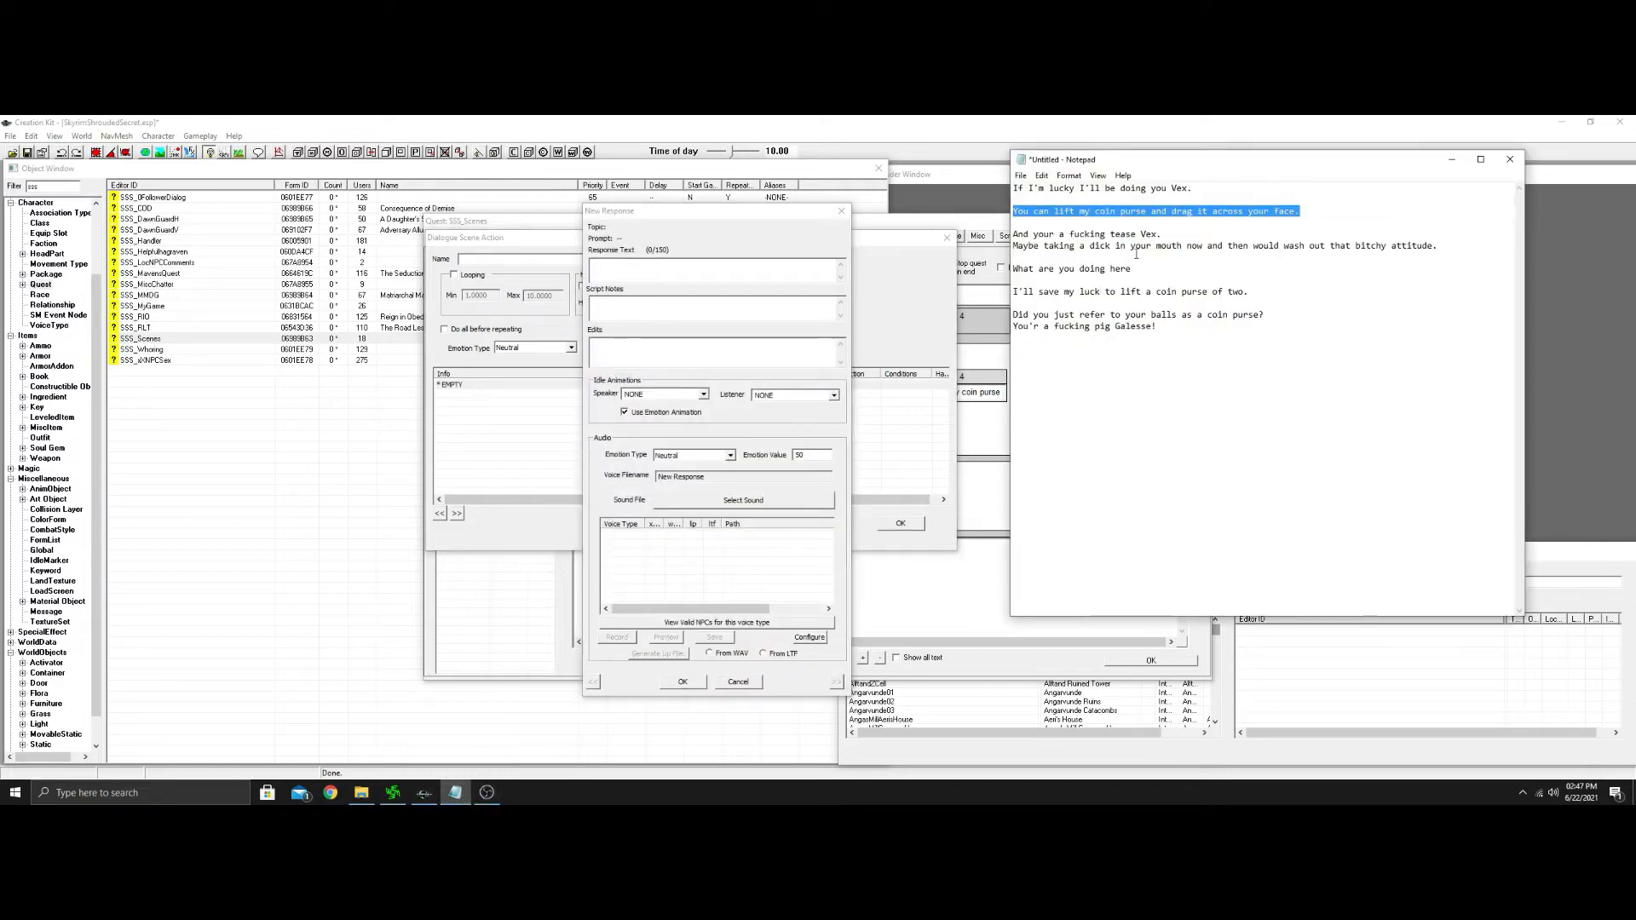
drag(1264, 316, 1012, 316)
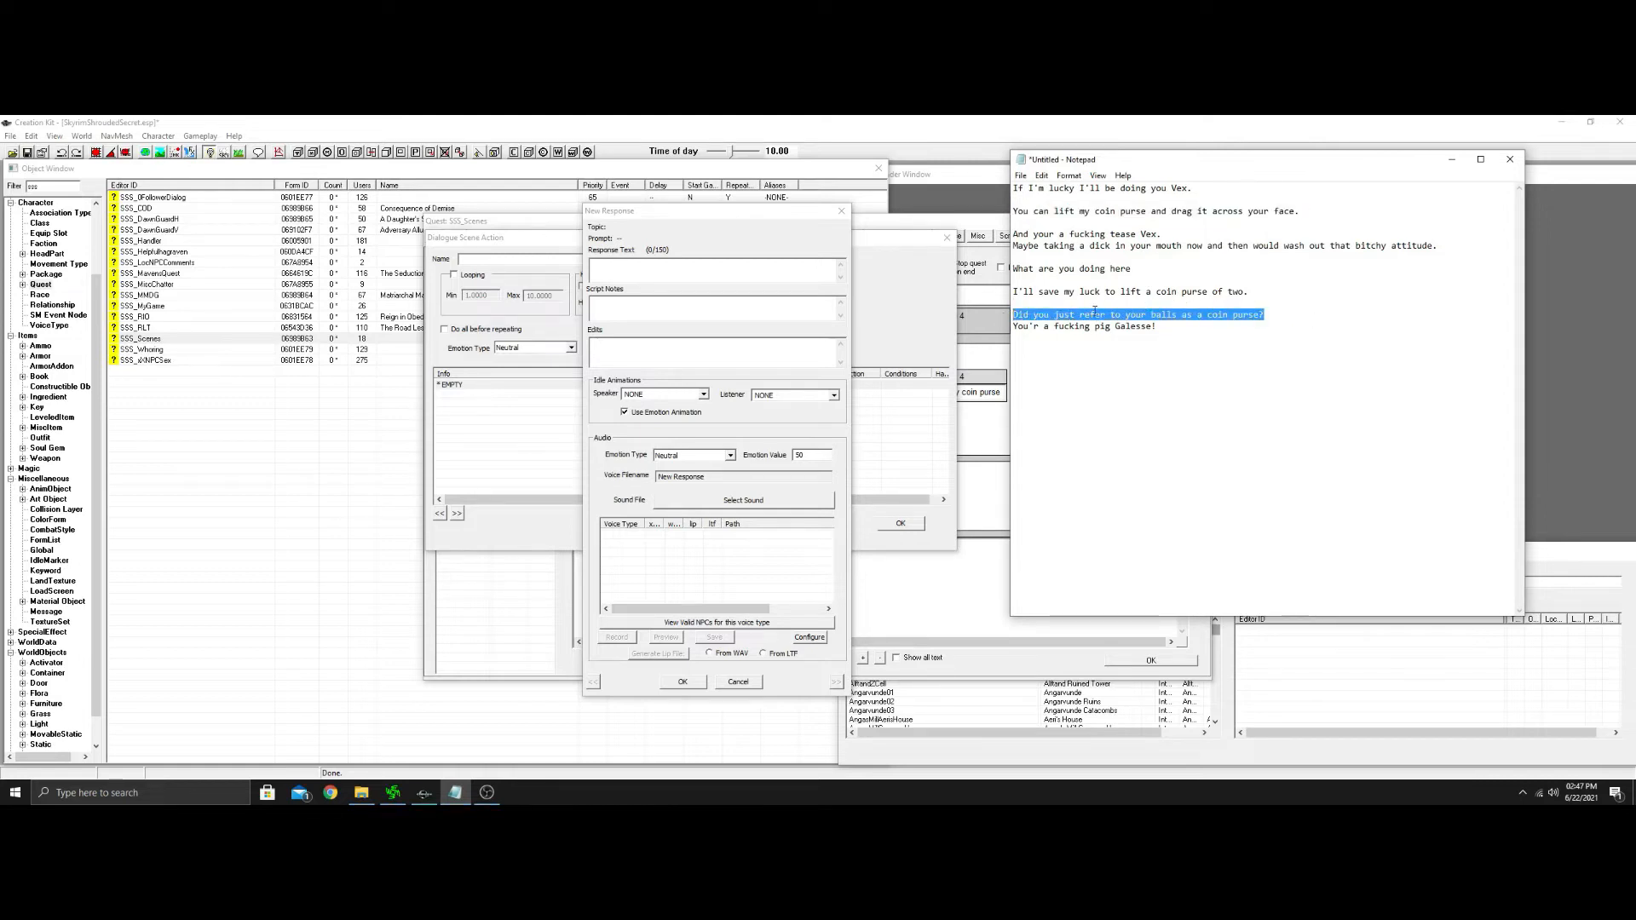
right_click(1201, 316)
click(1237, 356)
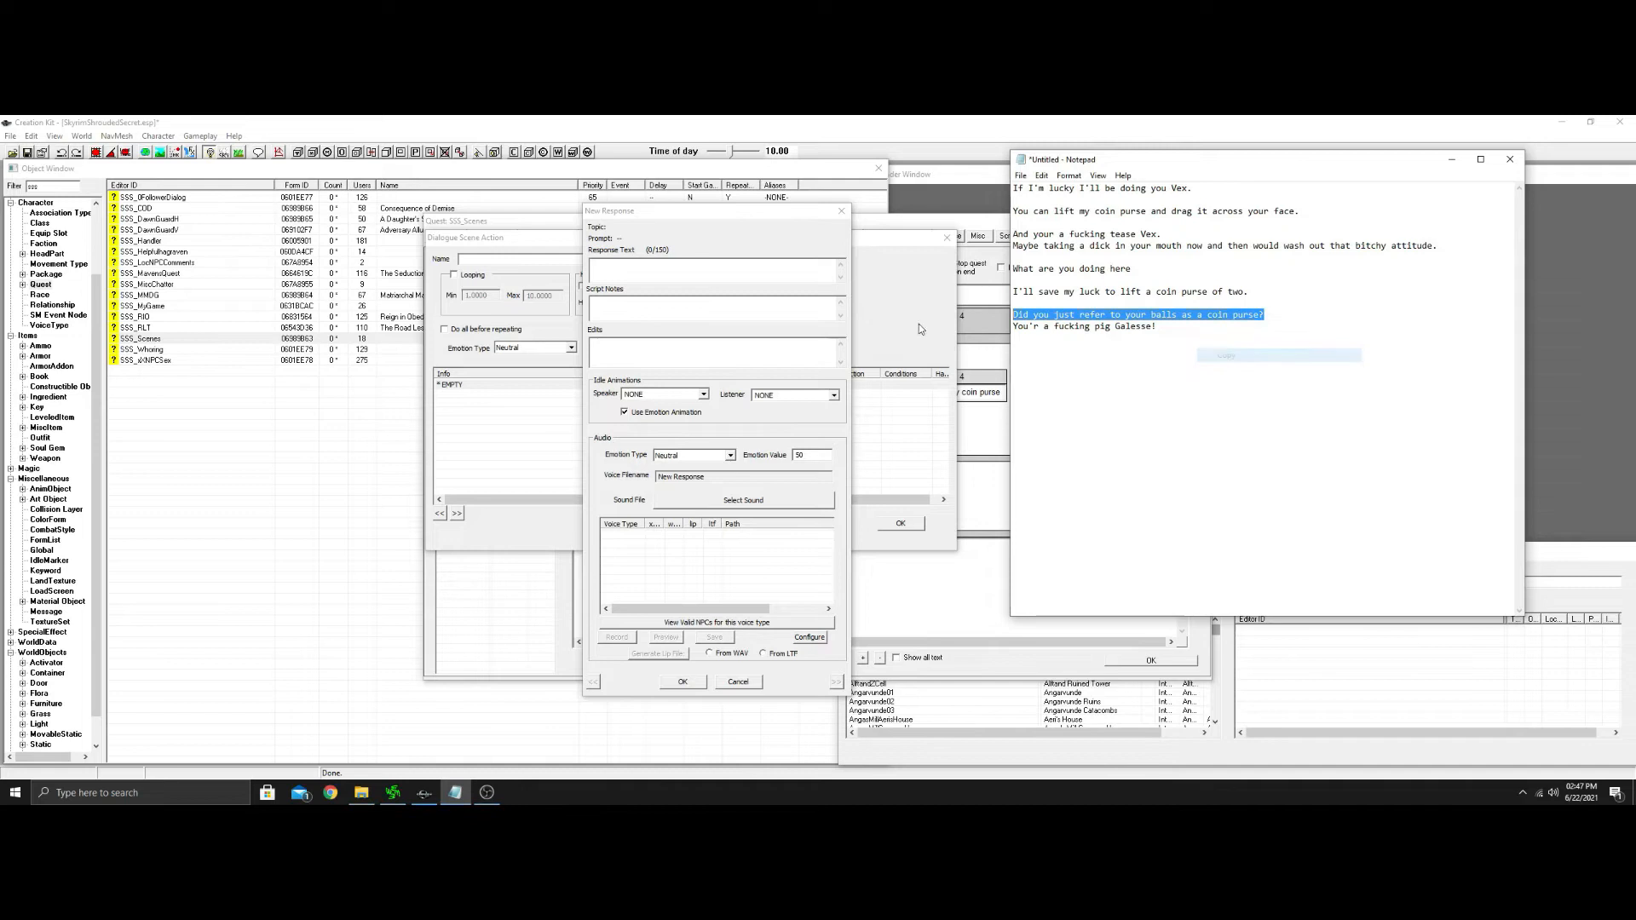
right_click(646, 267)
click(677, 322)
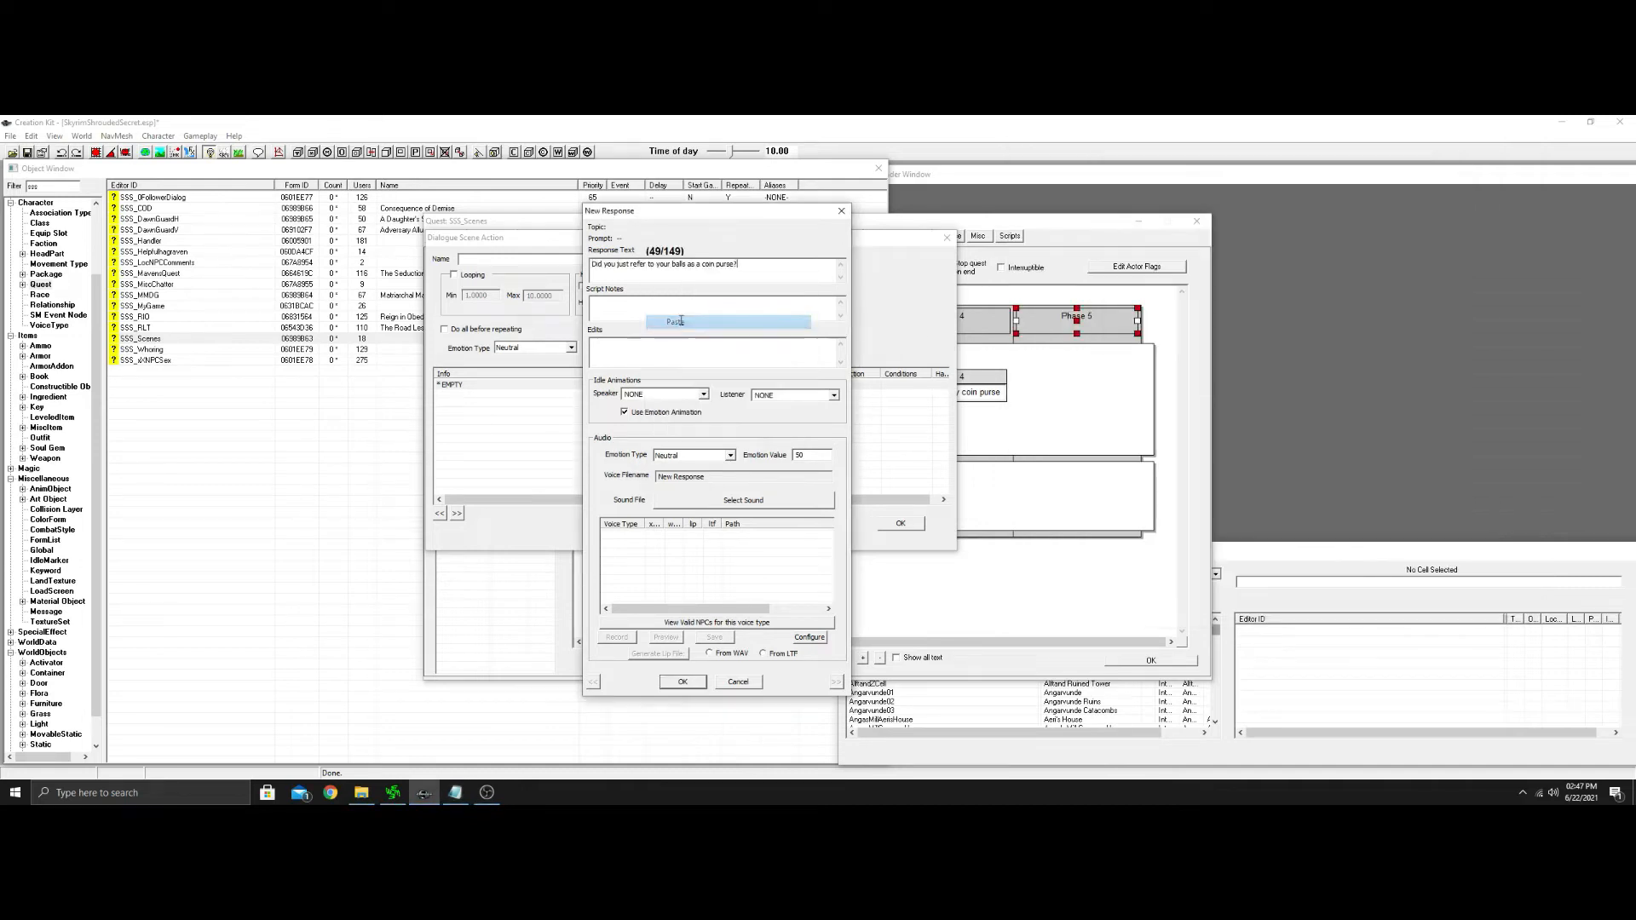
click(682, 682)
Start a second response for Vex's Phase 5 dialogue and copy its line, "You'r a fucking pig Galesse!", from Notepad.
right_click(602, 313)
click(628, 318)
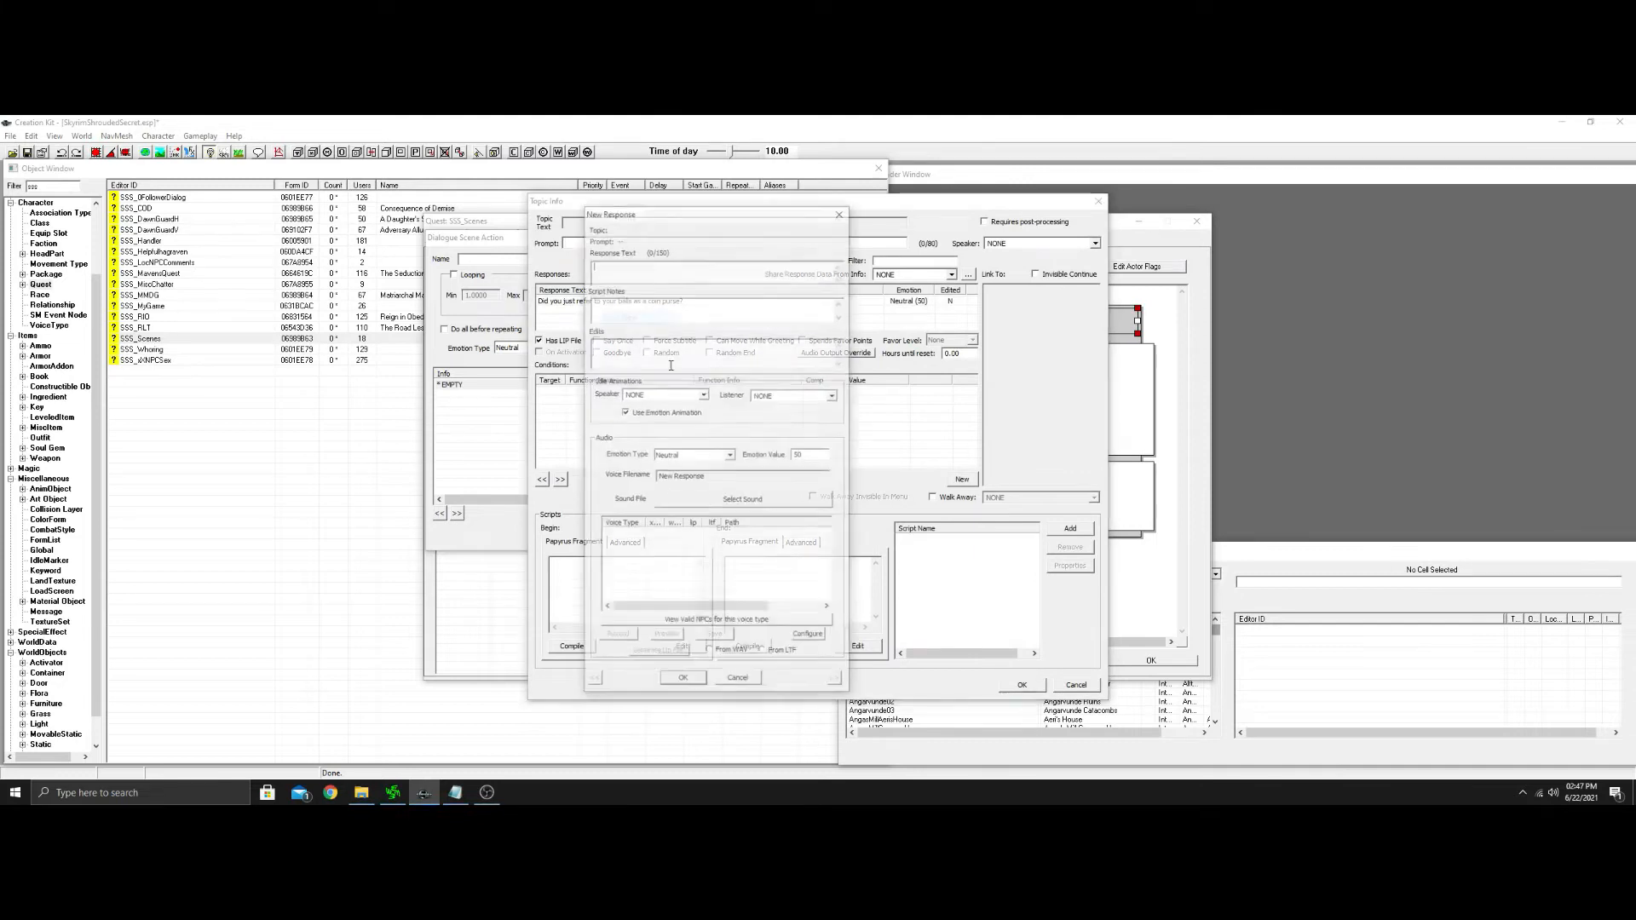
click(455, 793)
drag(1159, 327, 1019, 331)
right_click(1087, 333)
click(1122, 369)
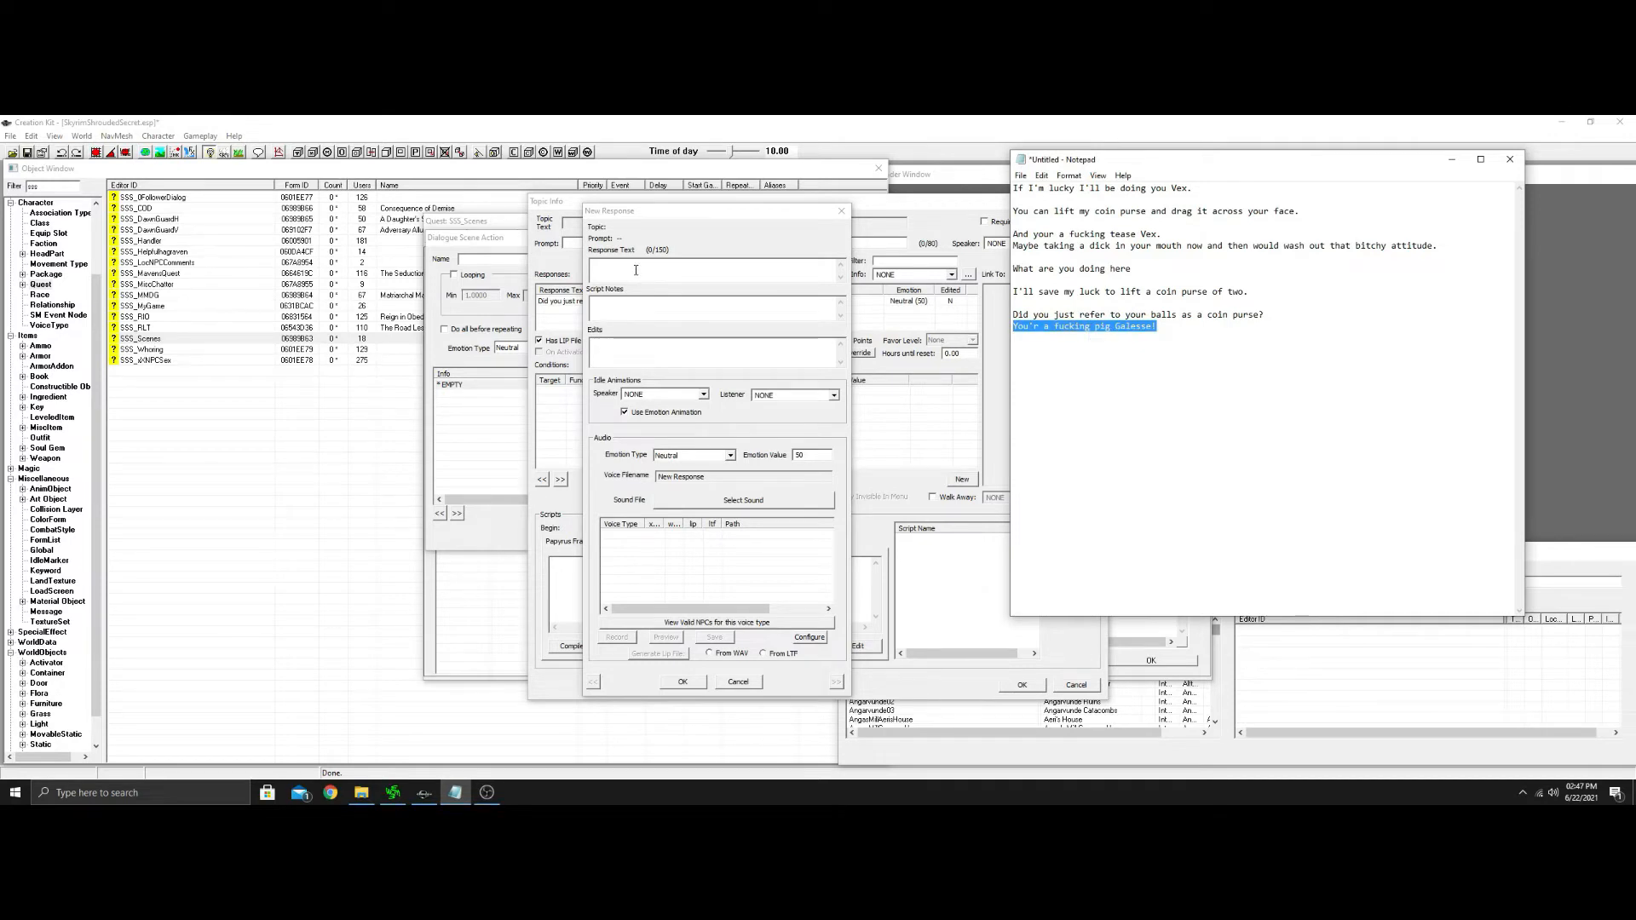
Paste the copied line into Vex's second response, correct "You'r" to "You're" through the spelling check, and save the response.
right_click(635, 270)
click(680, 321)
click(682, 681)
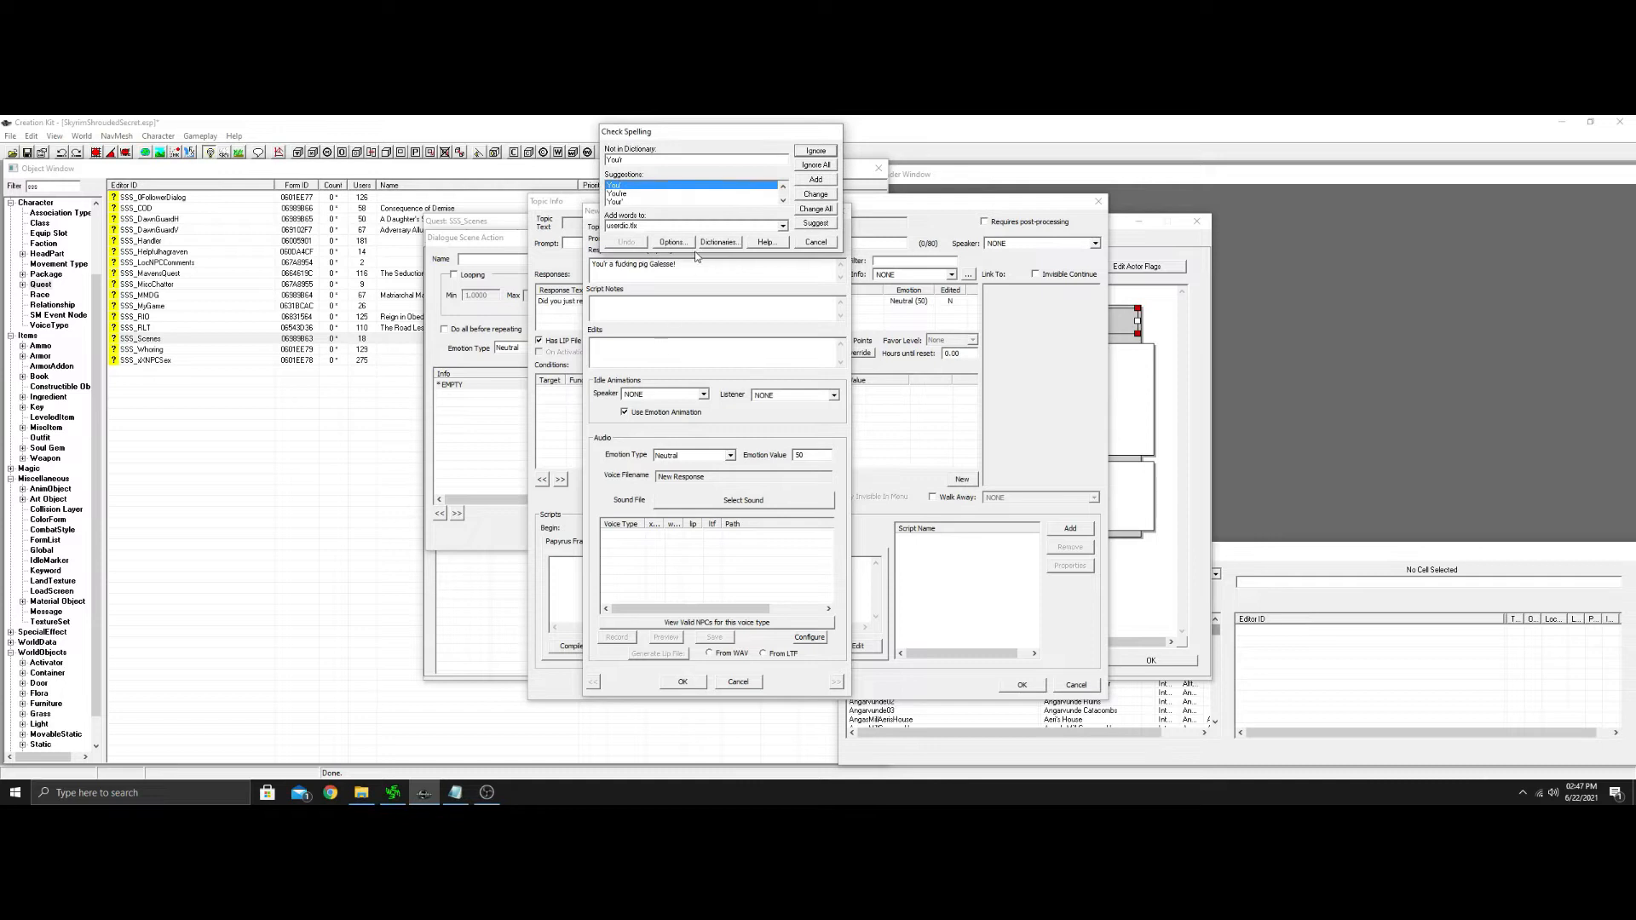
click(627, 194)
click(823, 195)
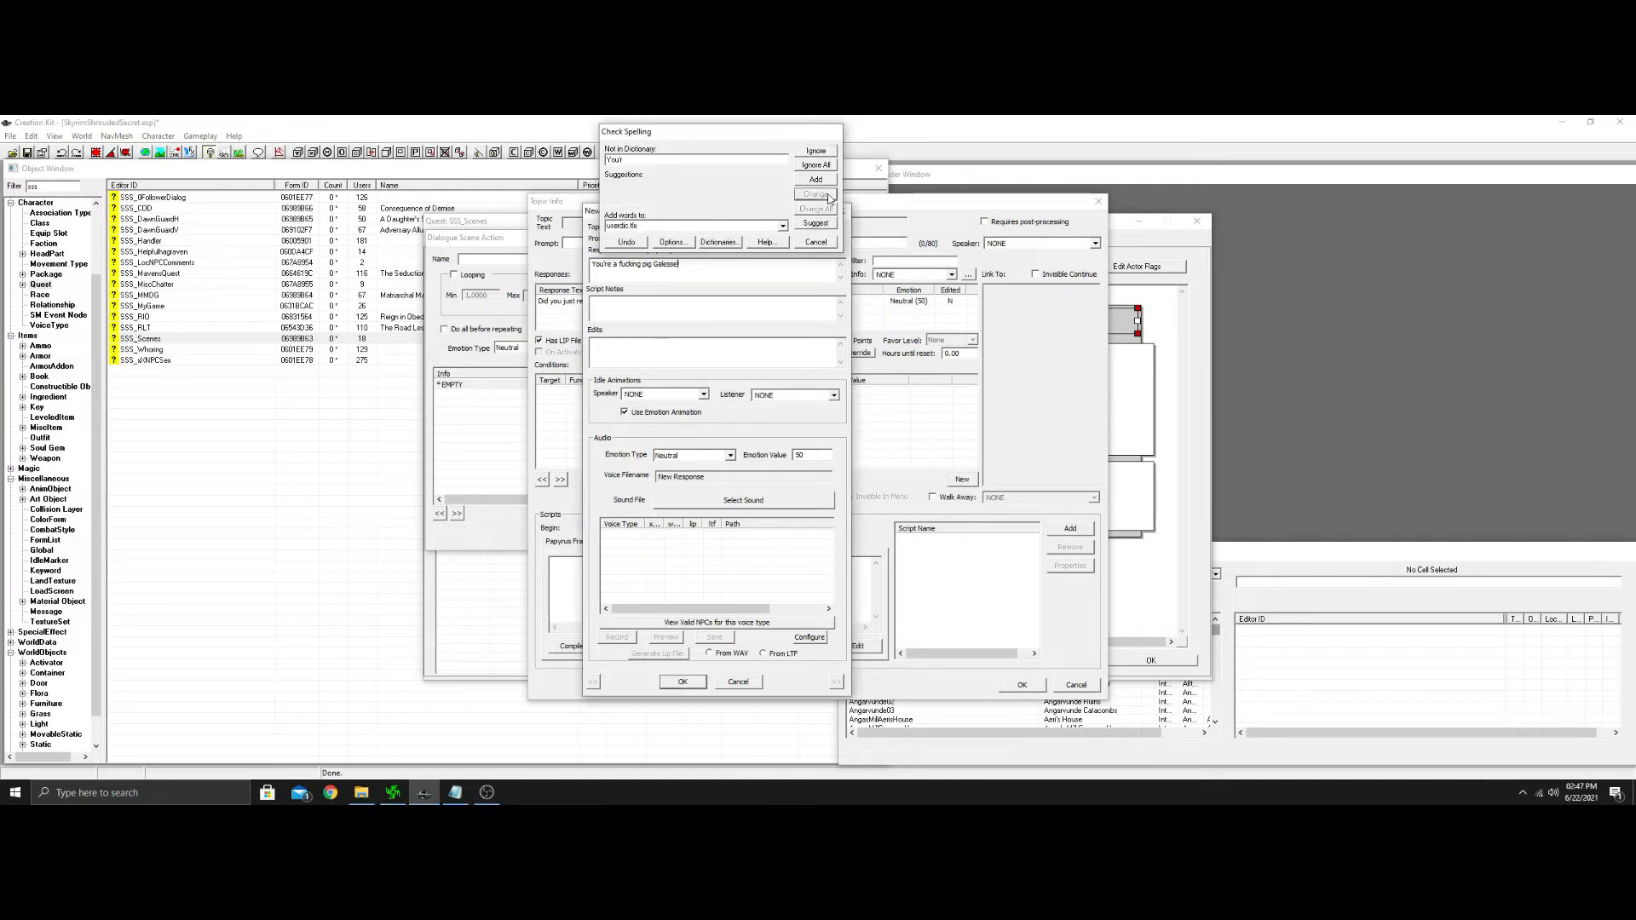
click(683, 682)
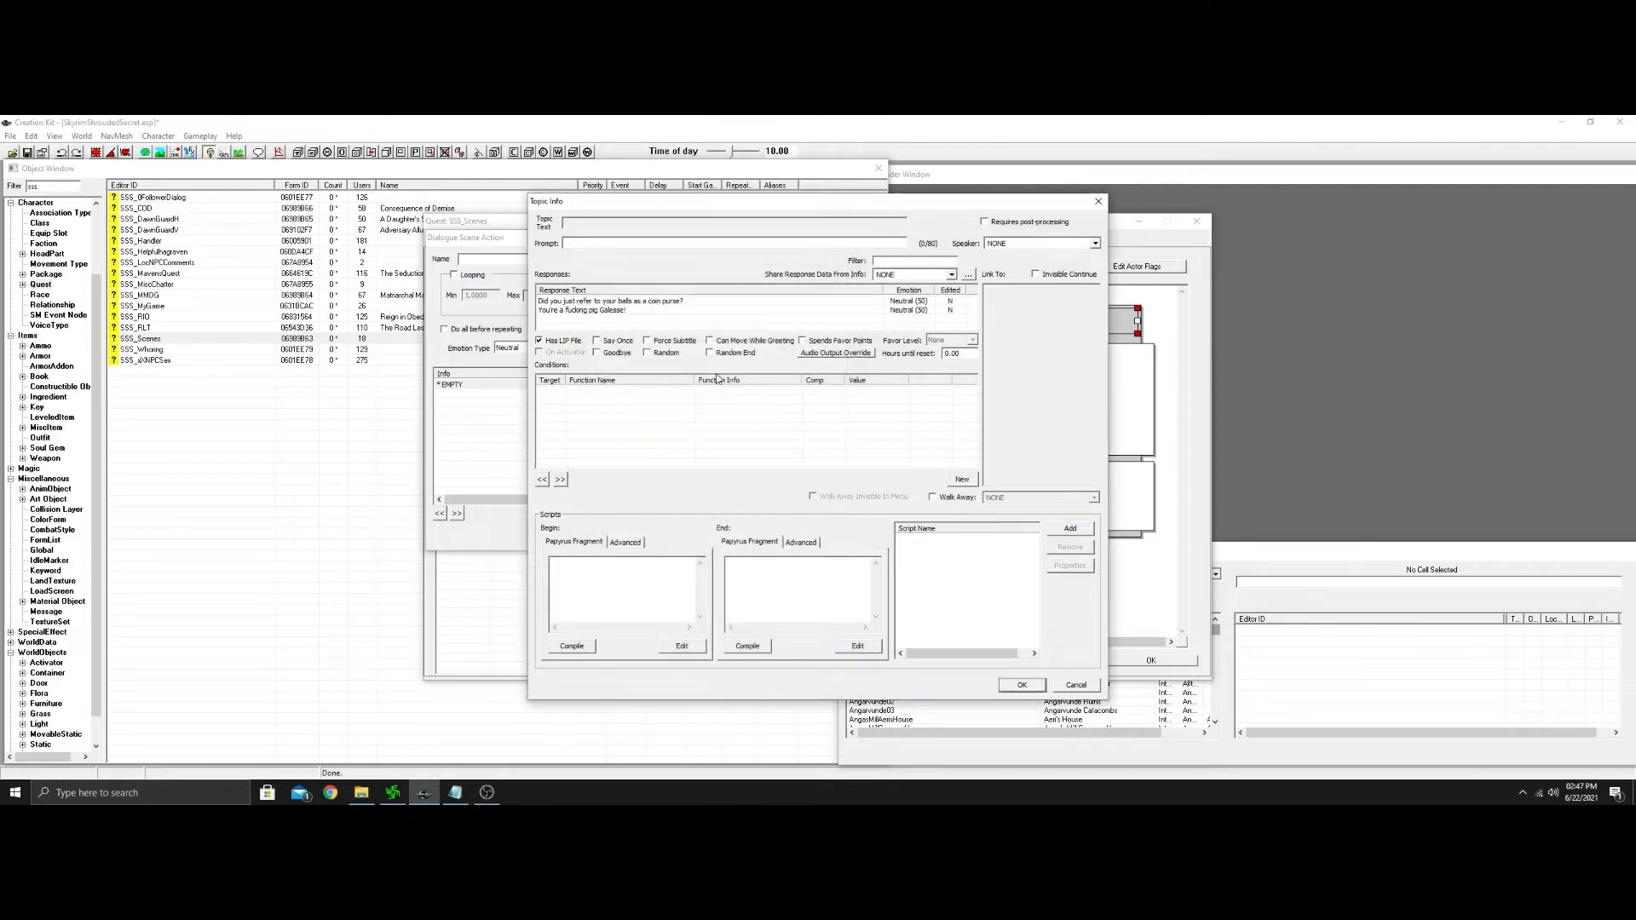
Paste the copied Vex condition, set the second response's speaker idle animation to IdlePointClose, and save Vex's Phase 5 dialogue action.
right_click(711, 396)
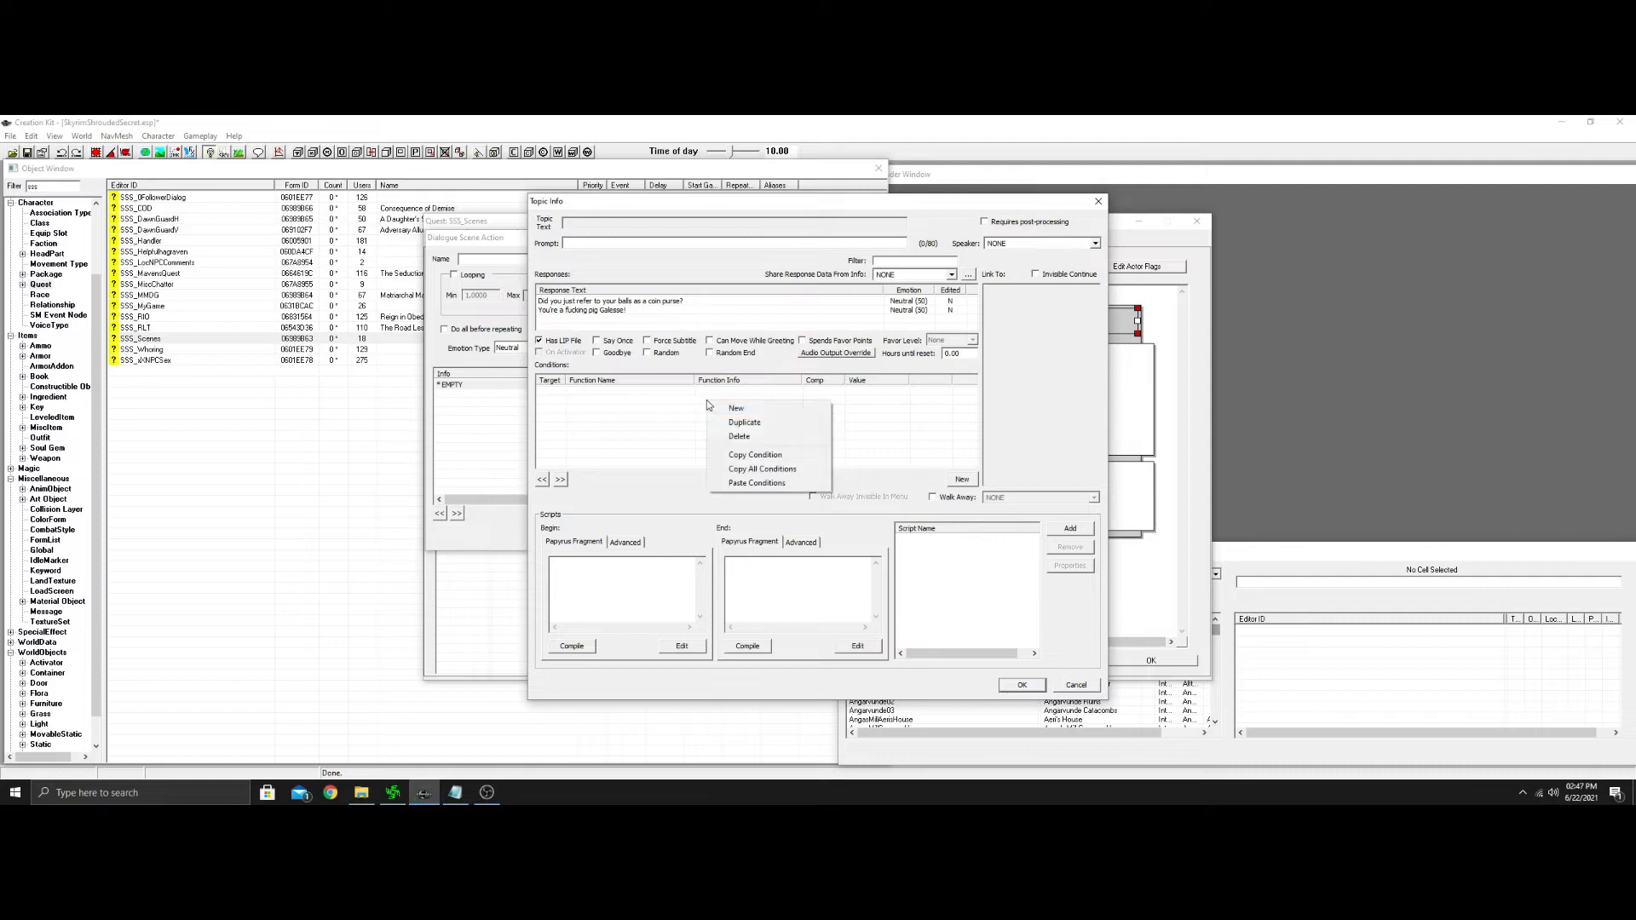
click(757, 481)
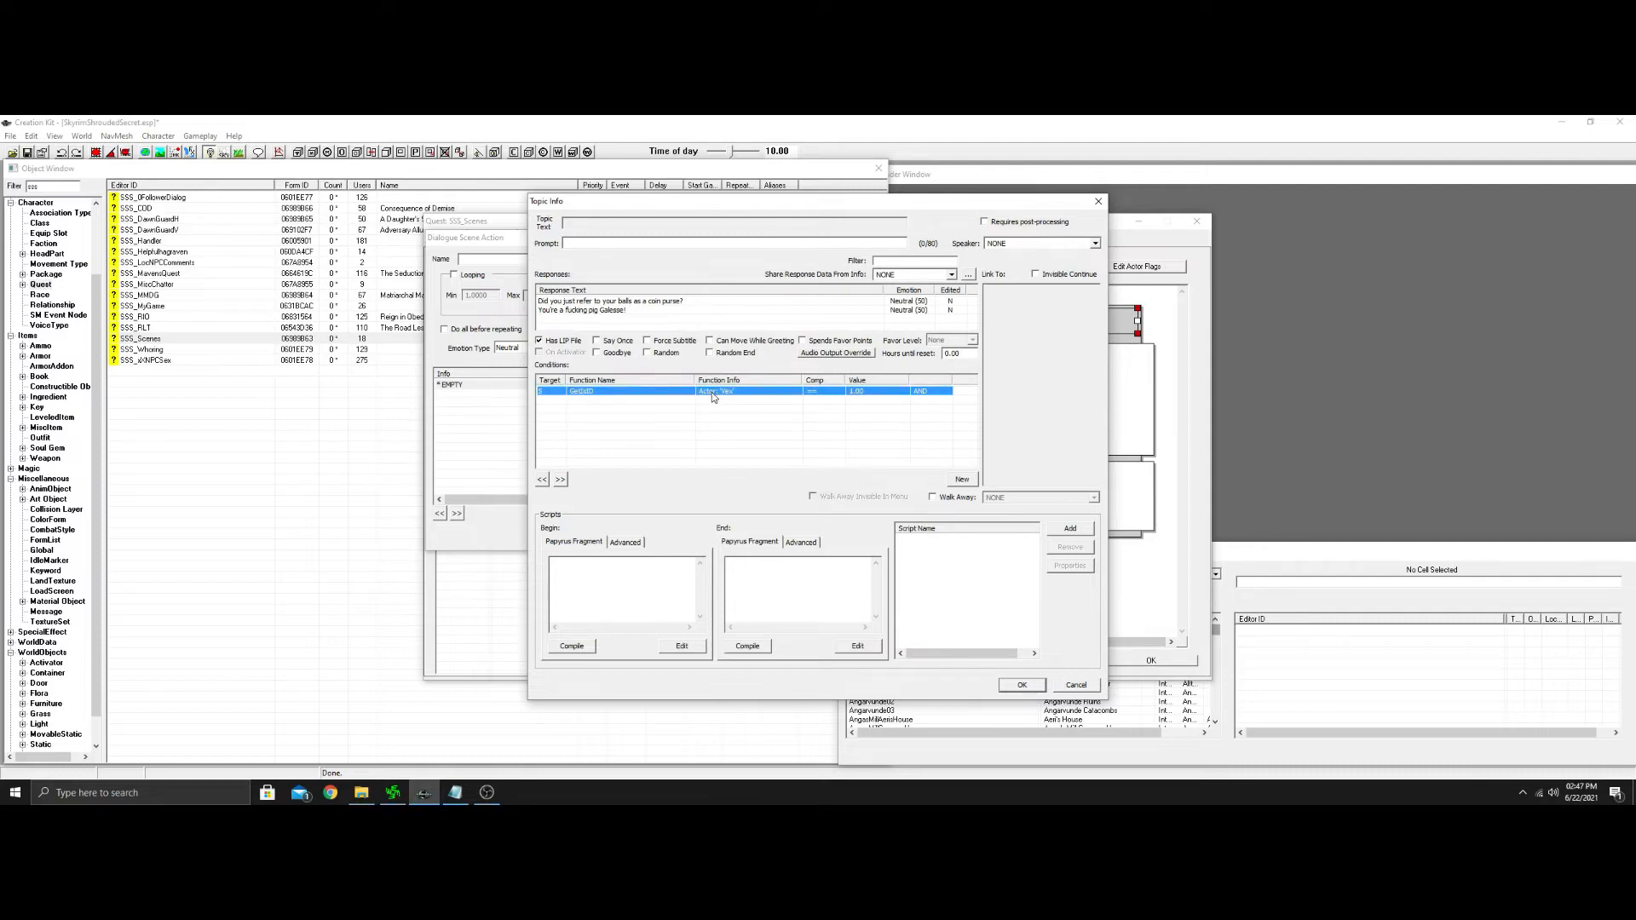
double_click(597, 310)
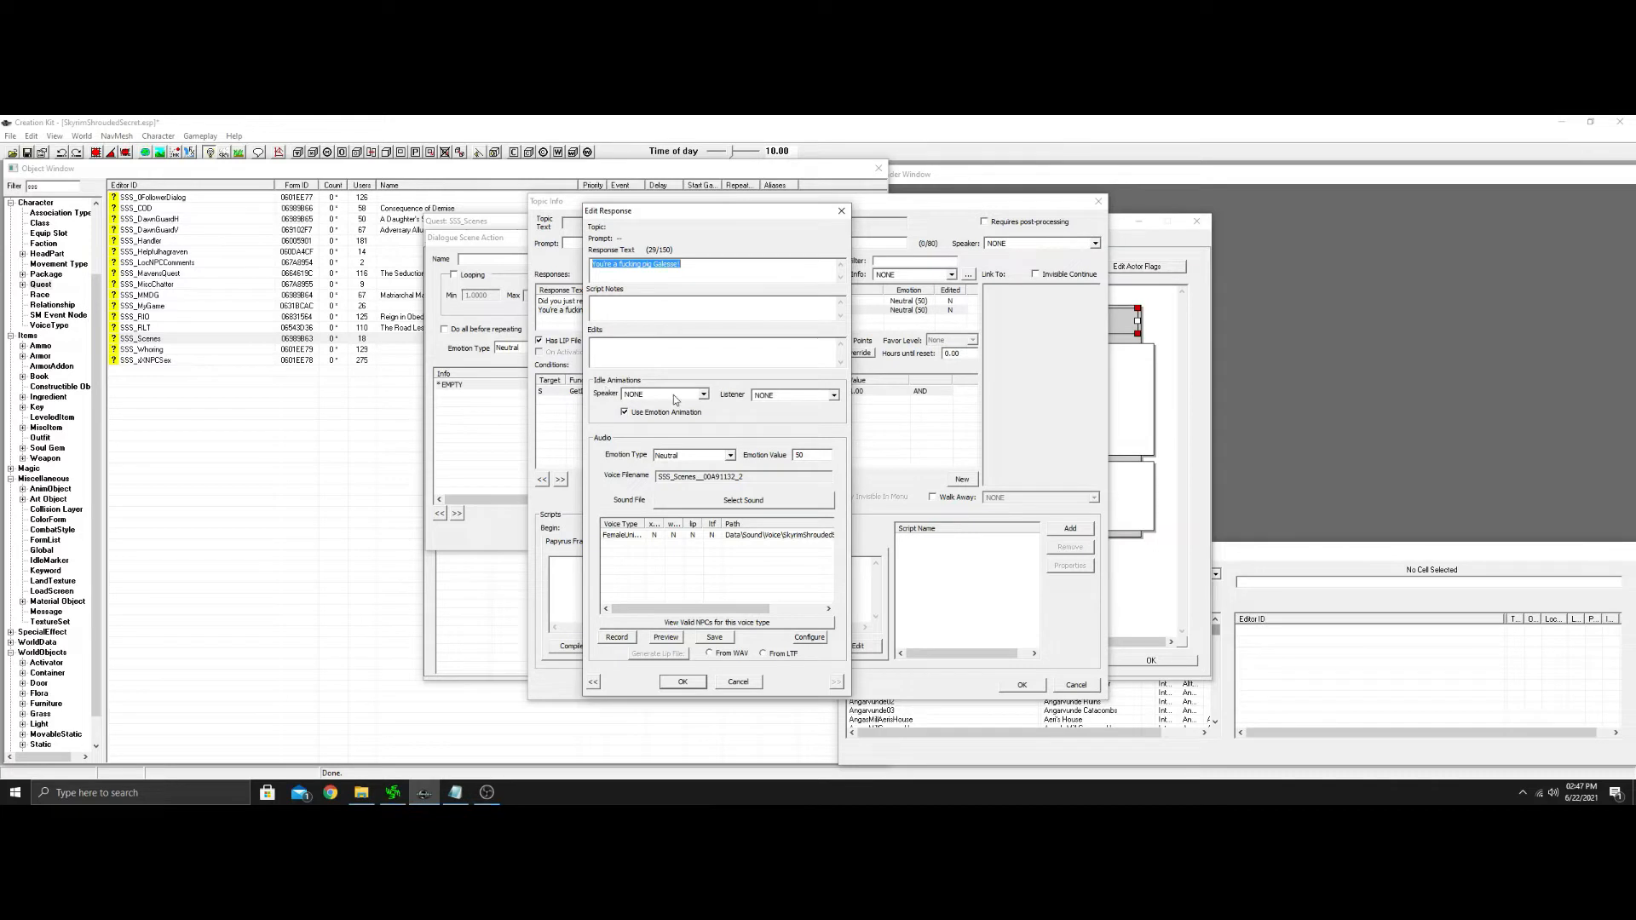
click(703, 395)
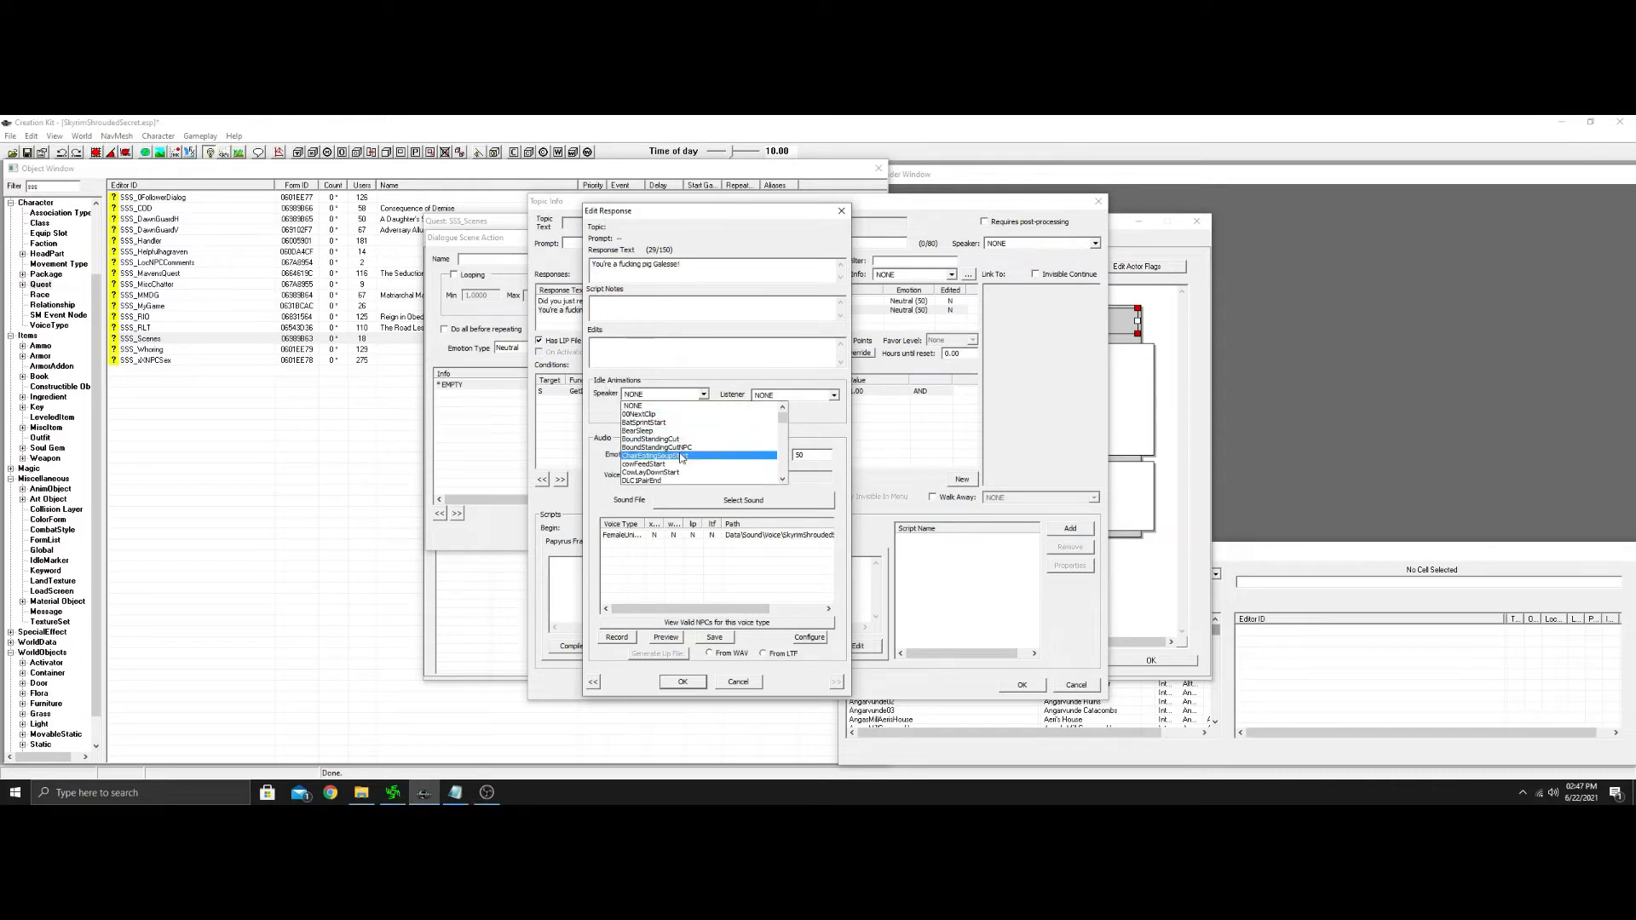
text(idlepo)
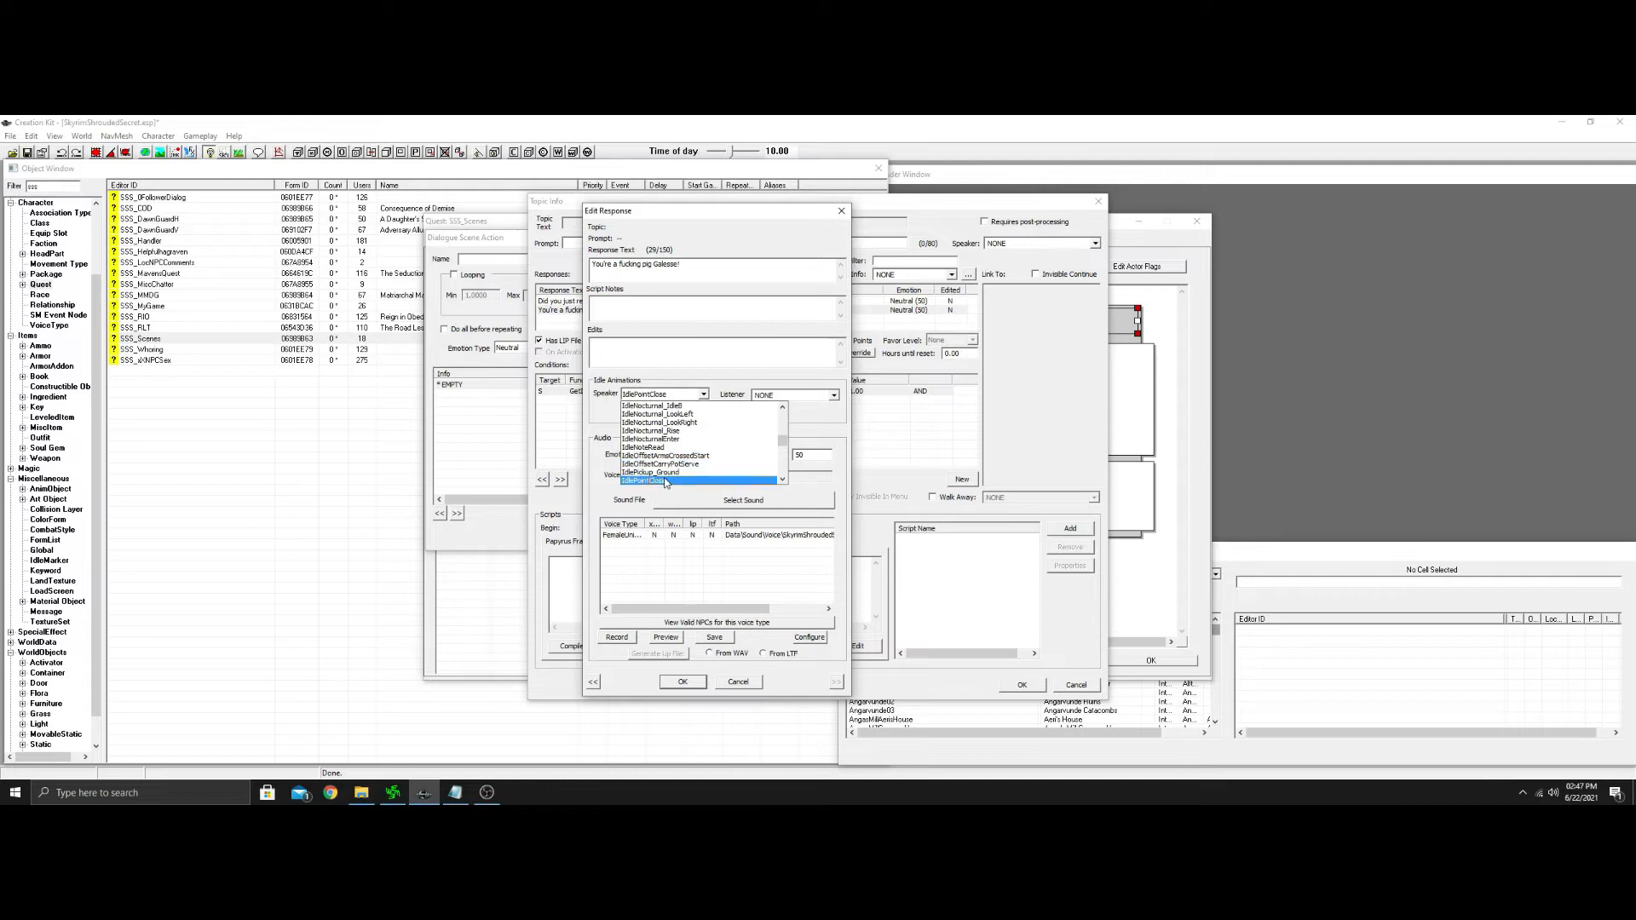
click(665, 480)
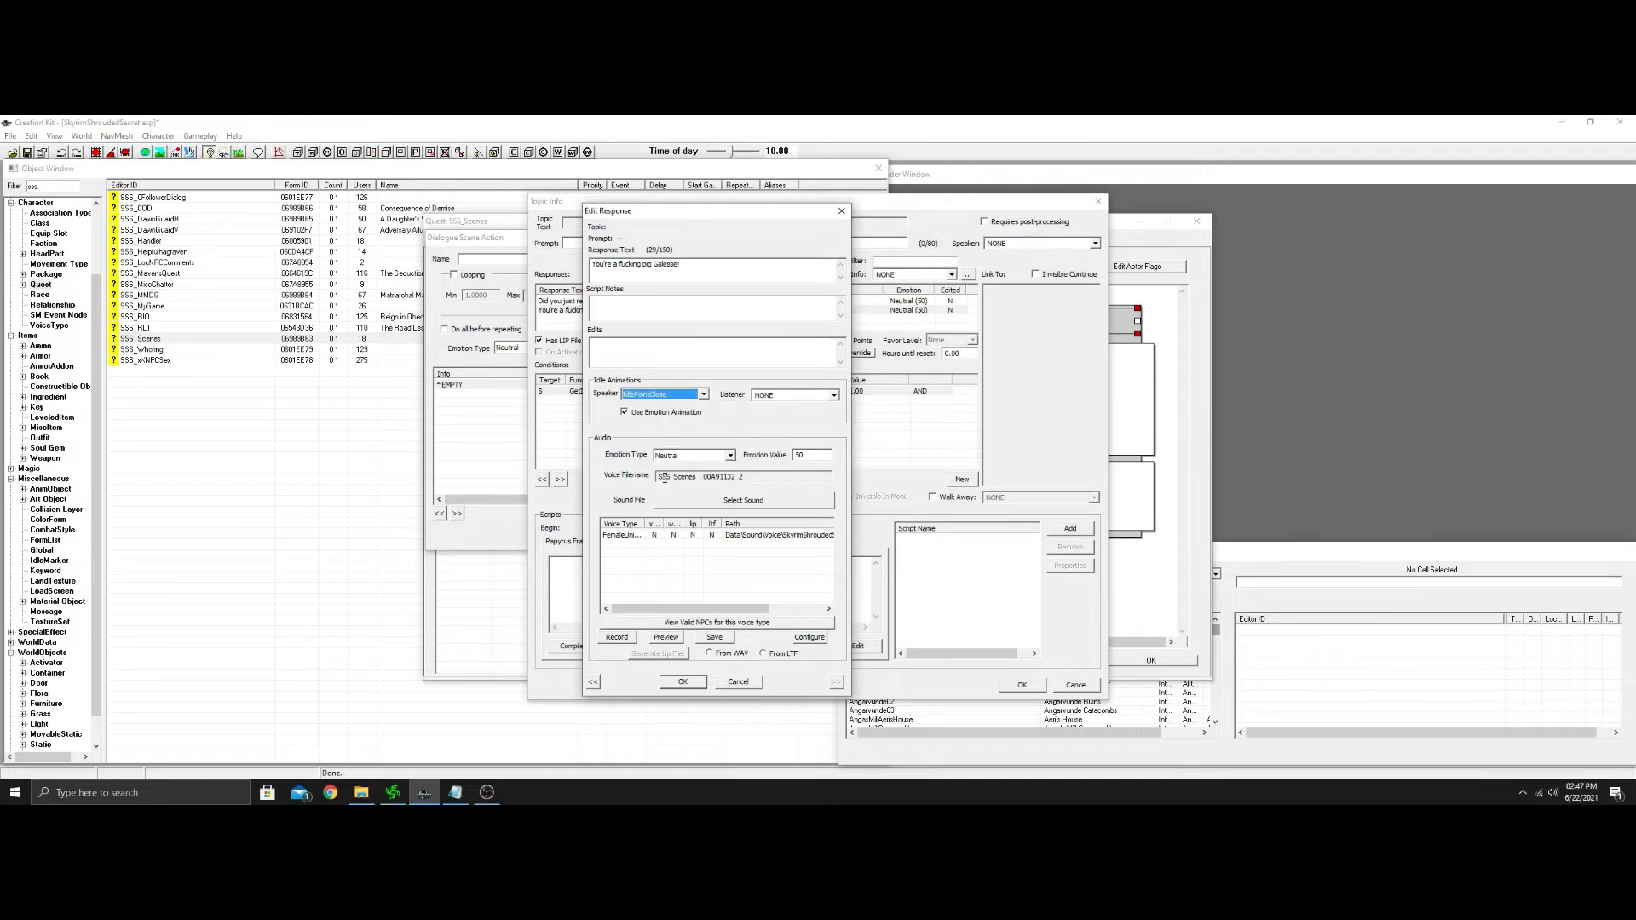
click(684, 681)
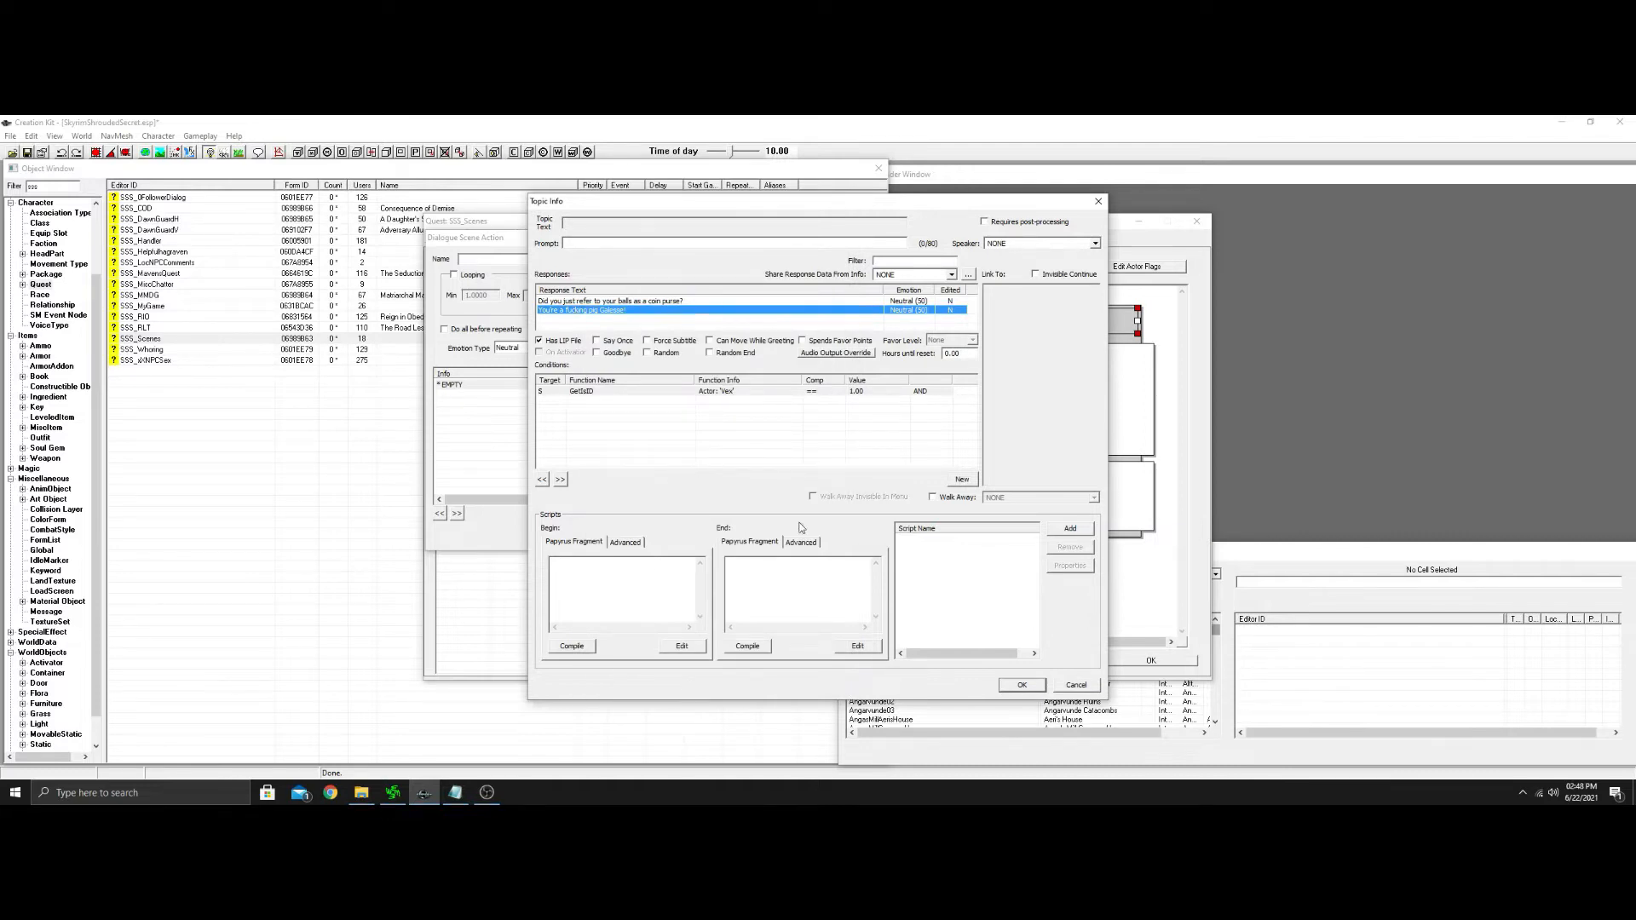
click(1021, 686)
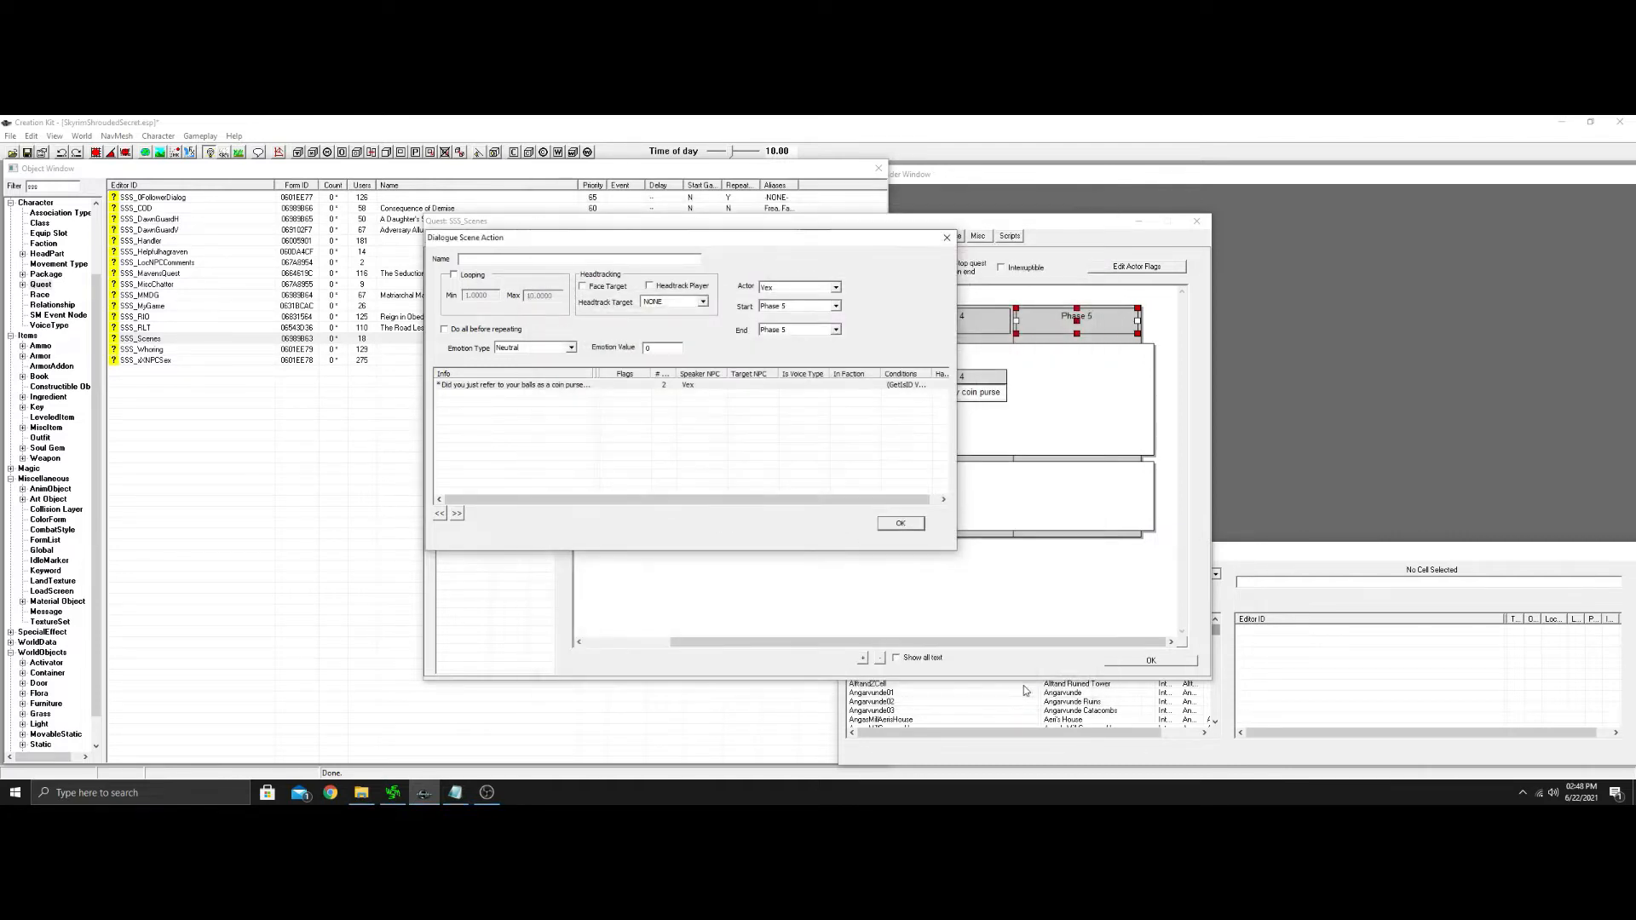
click(911, 526)
Add a sixth phase at the end of the scene with a new dialogue action for Galesse.
right_click(1052, 586)
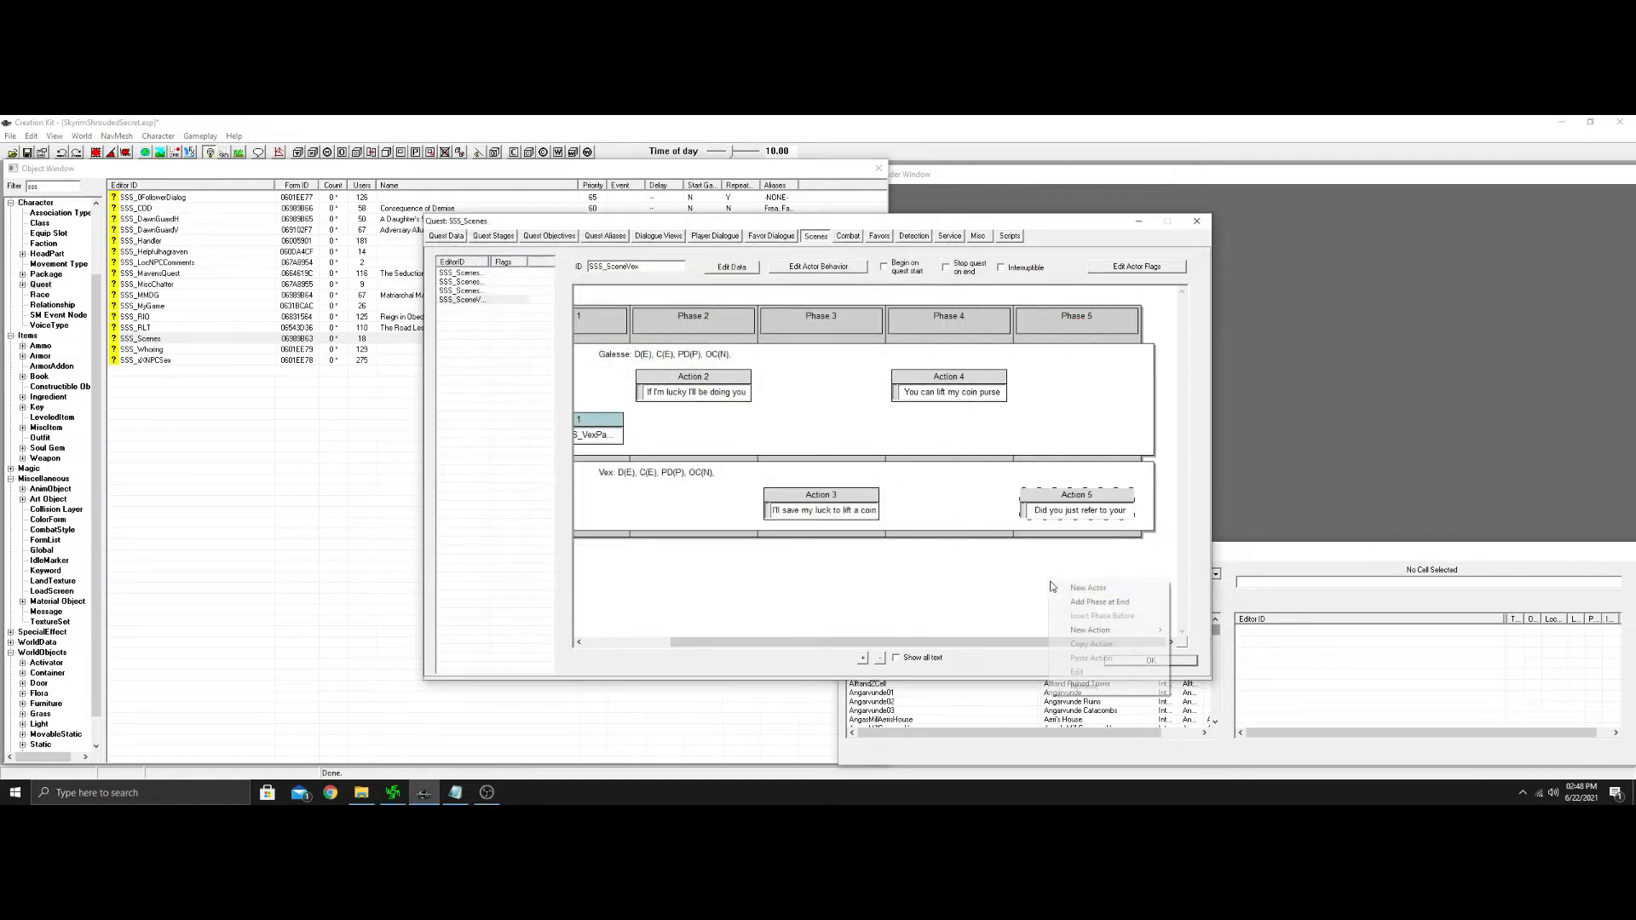
click(1097, 603)
drag(936, 643, 1025, 642)
right_click(1065, 394)
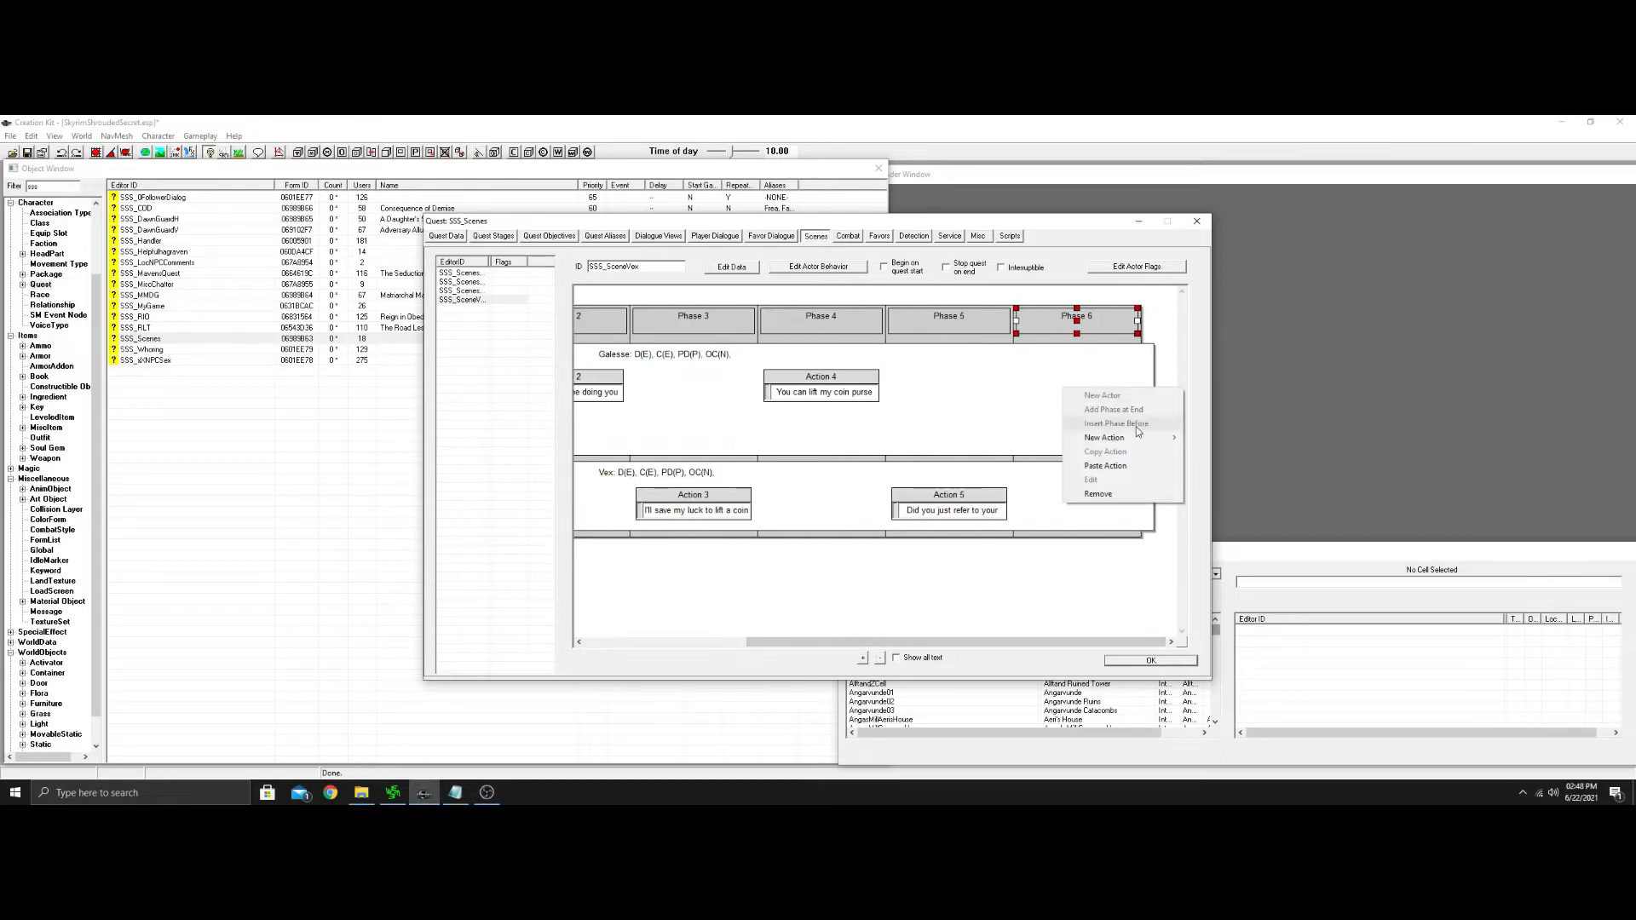
mouse_move(1139, 440)
click(1216, 440)
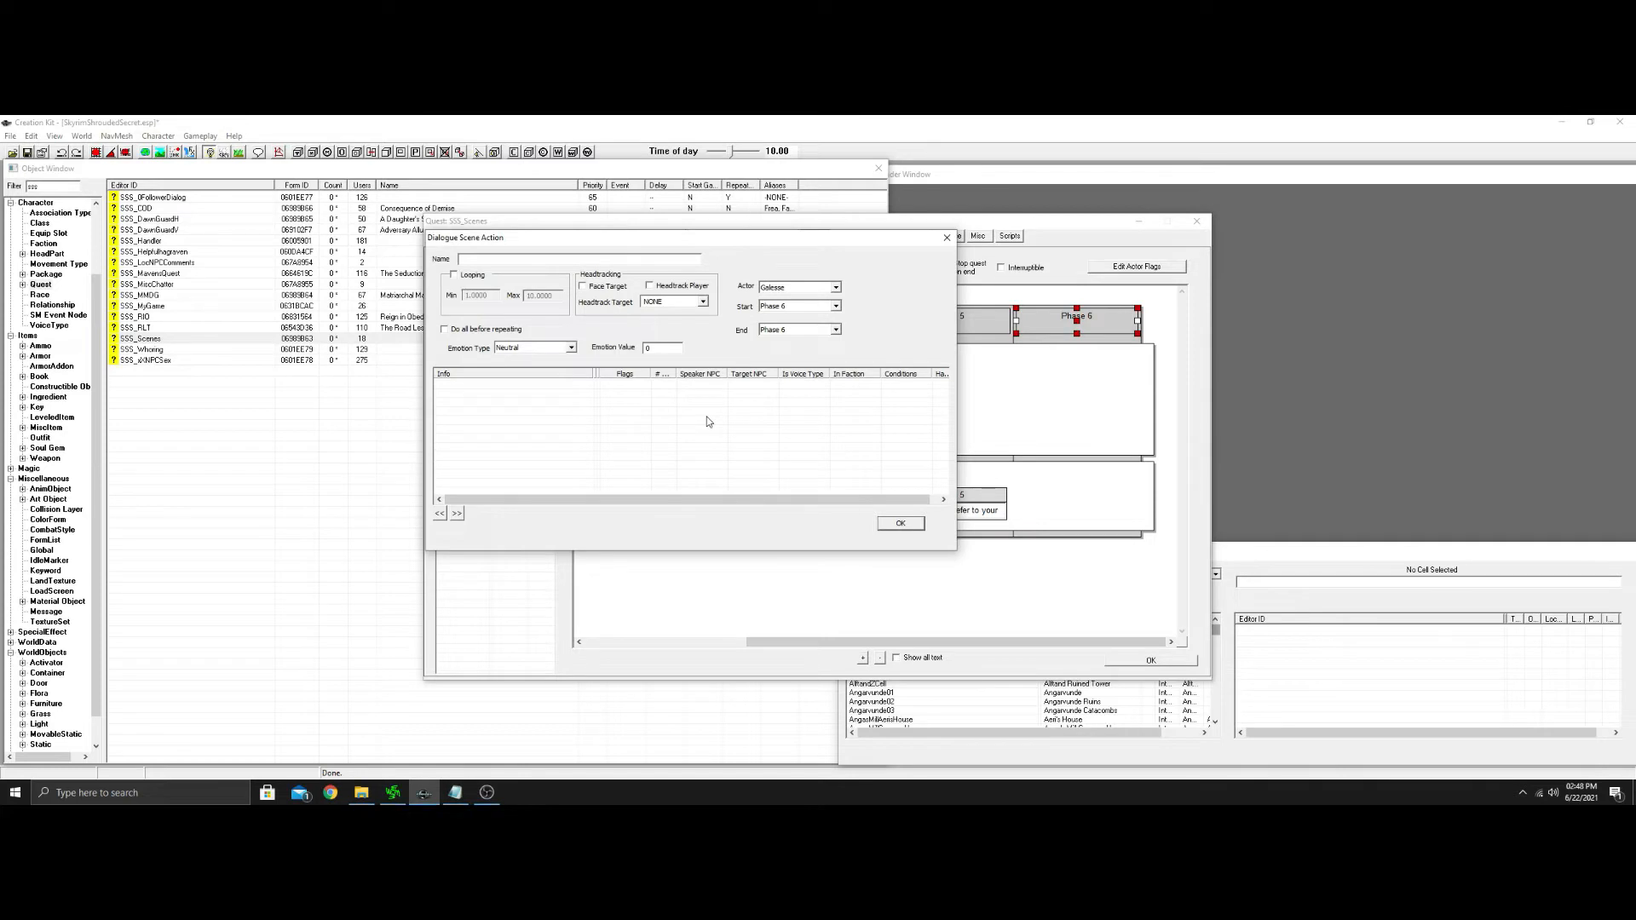
Create a response in Galesse's Phase 6 dialogue action with the line "And your a fucking tease Vex." copied from Notepad.
right_click(634, 389)
click(648, 389)
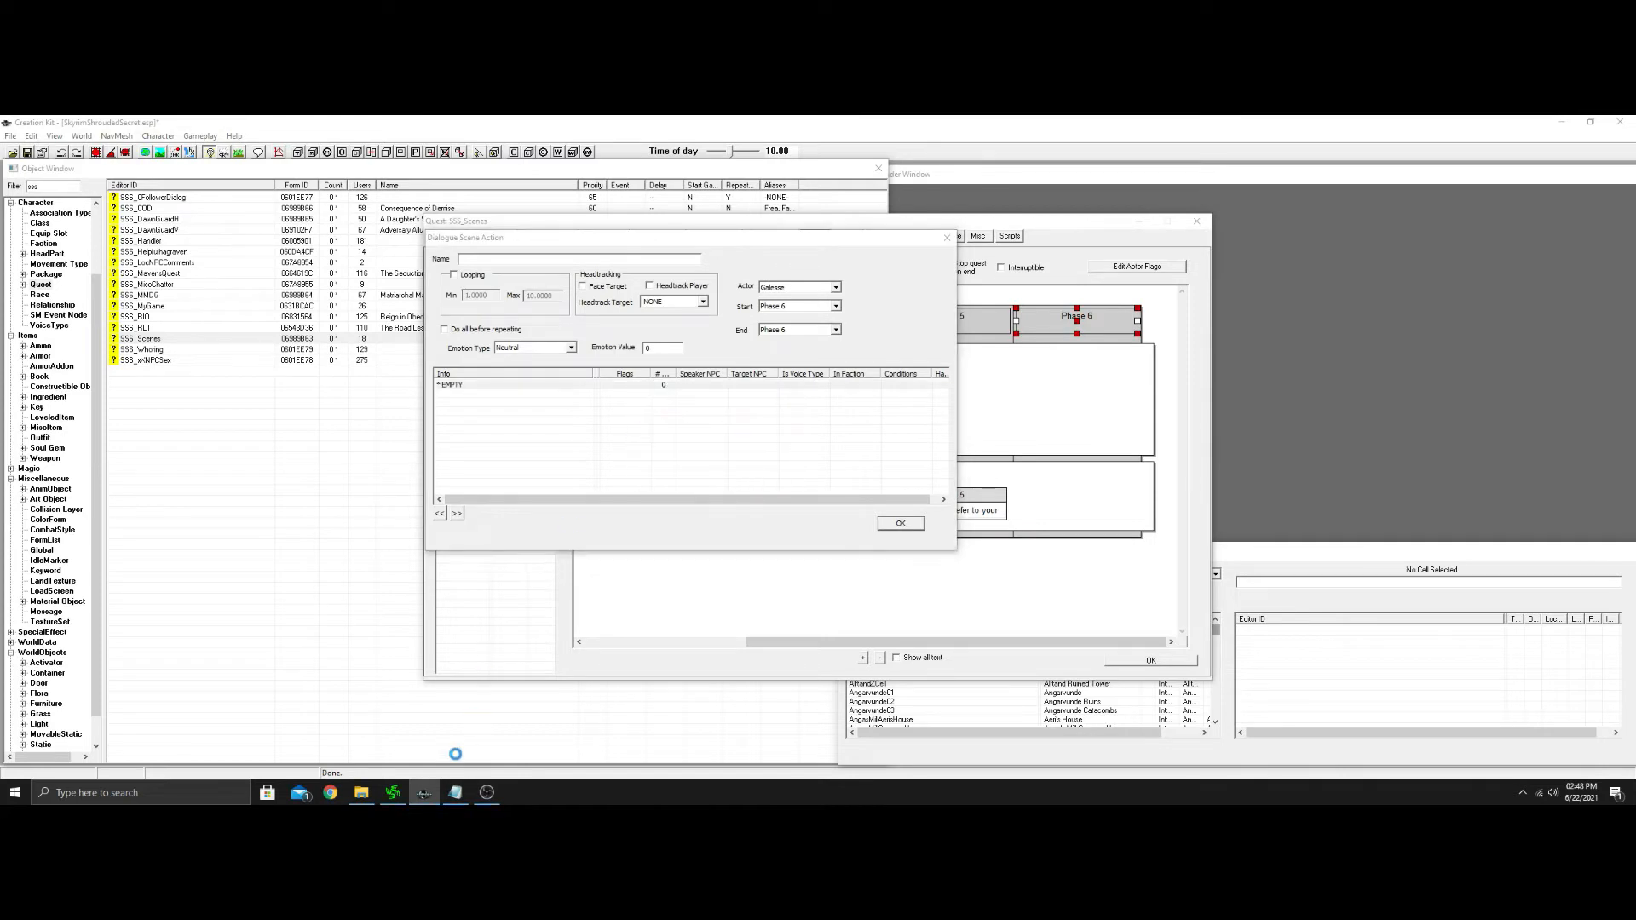
click(461, 793)
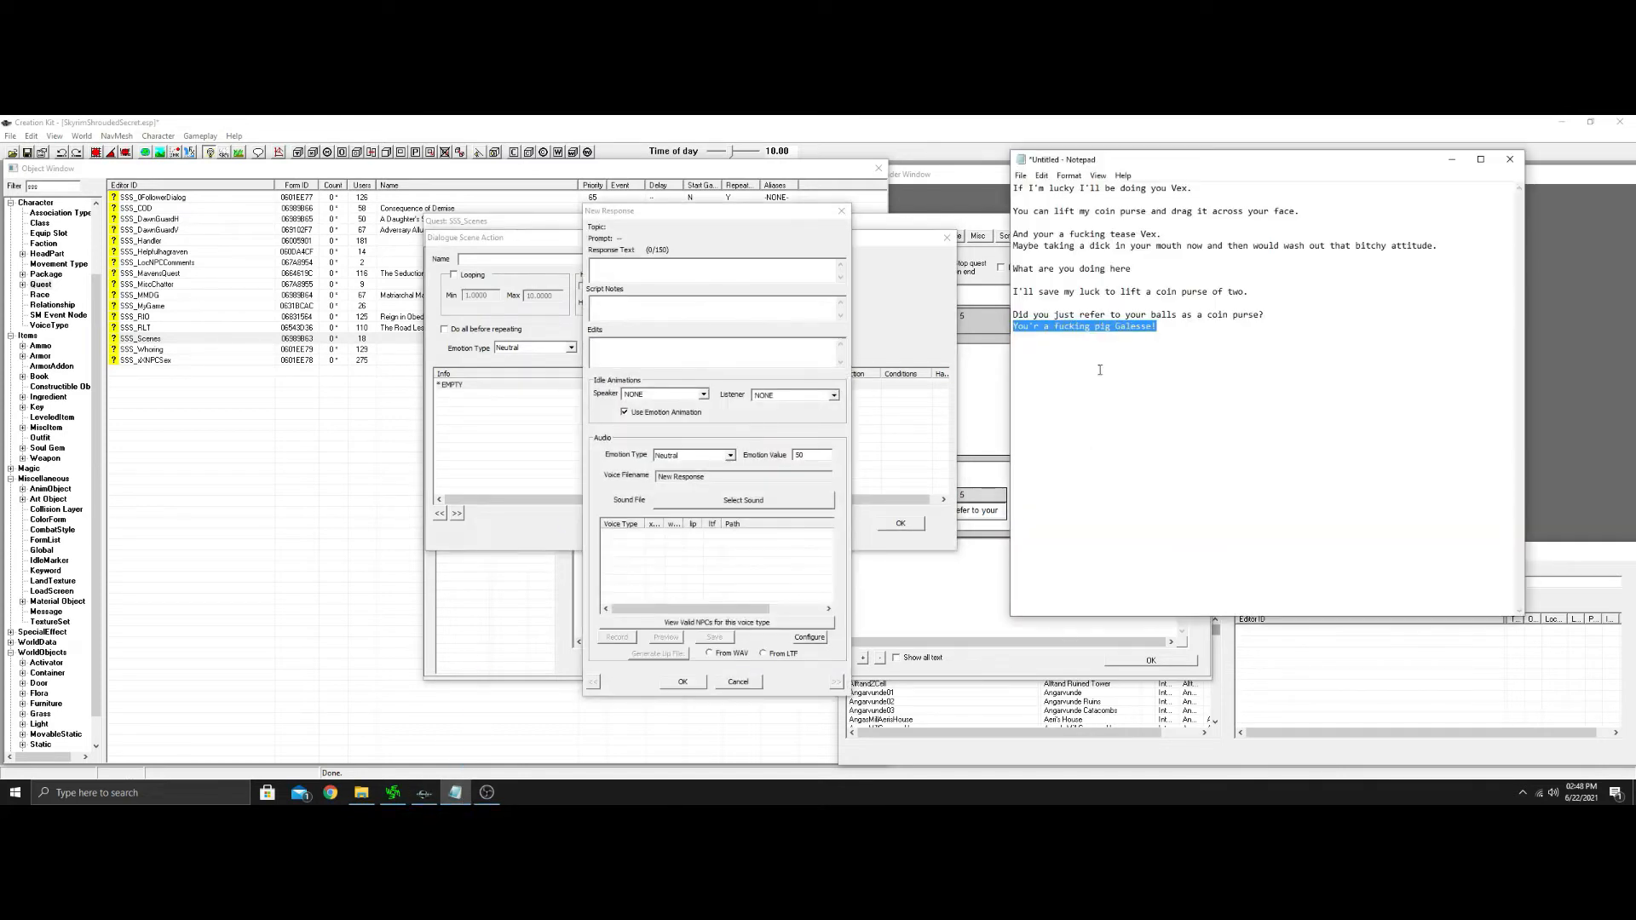
drag(1172, 232, 1013, 234)
right_click(1078, 236)
click(1109, 274)
click(713, 271)
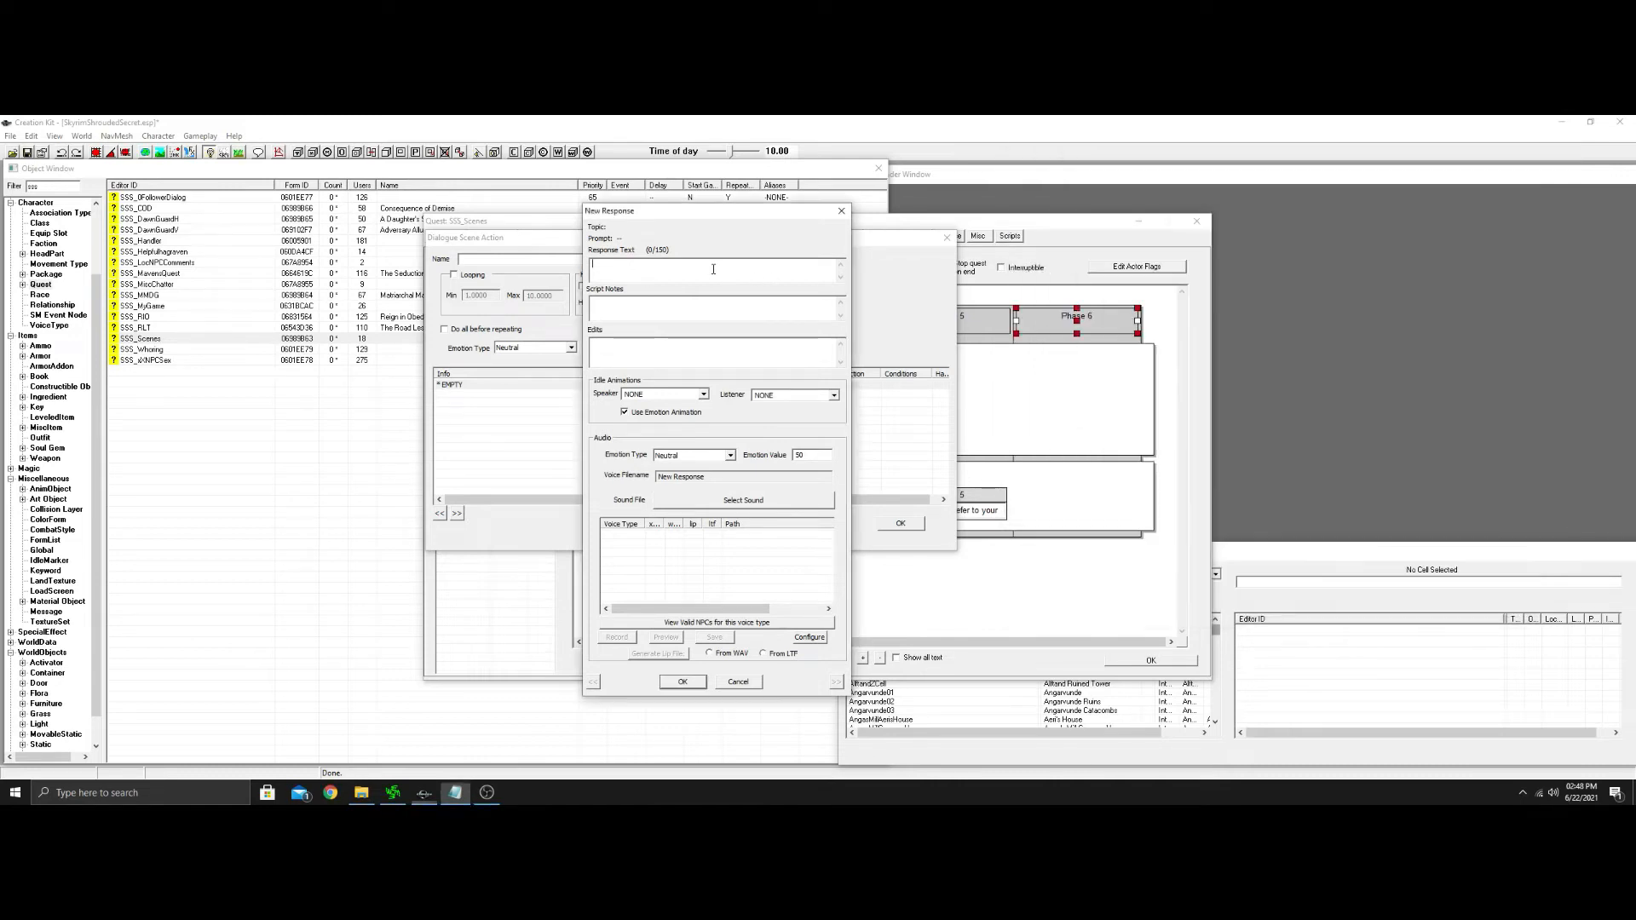
right_click(713, 271)
click(767, 331)
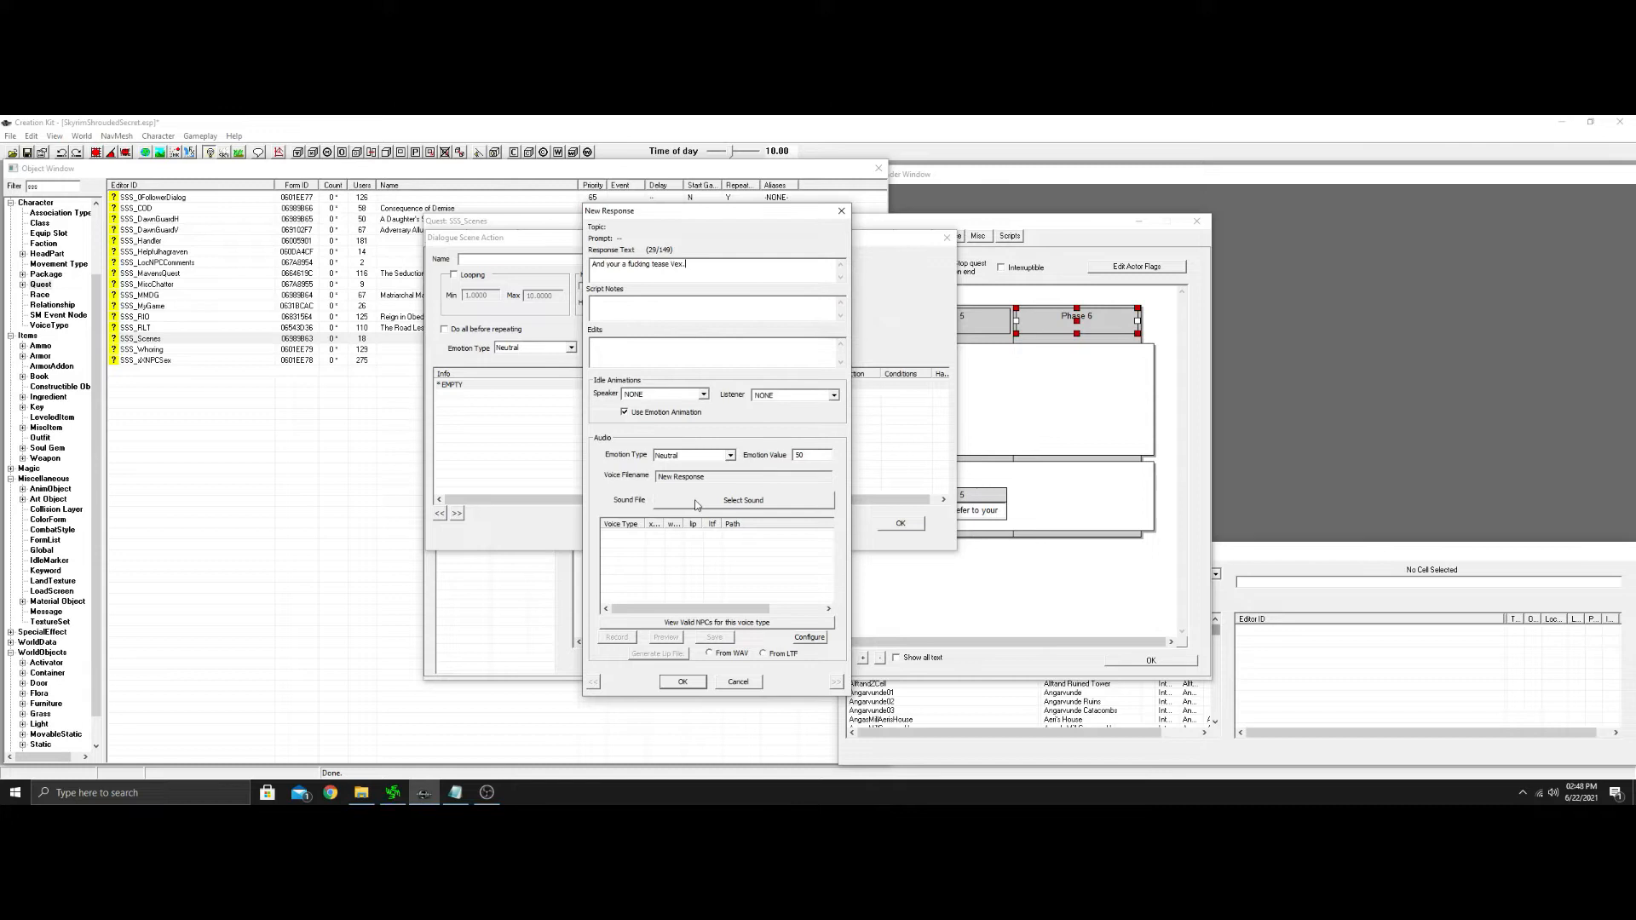
click(684, 683)
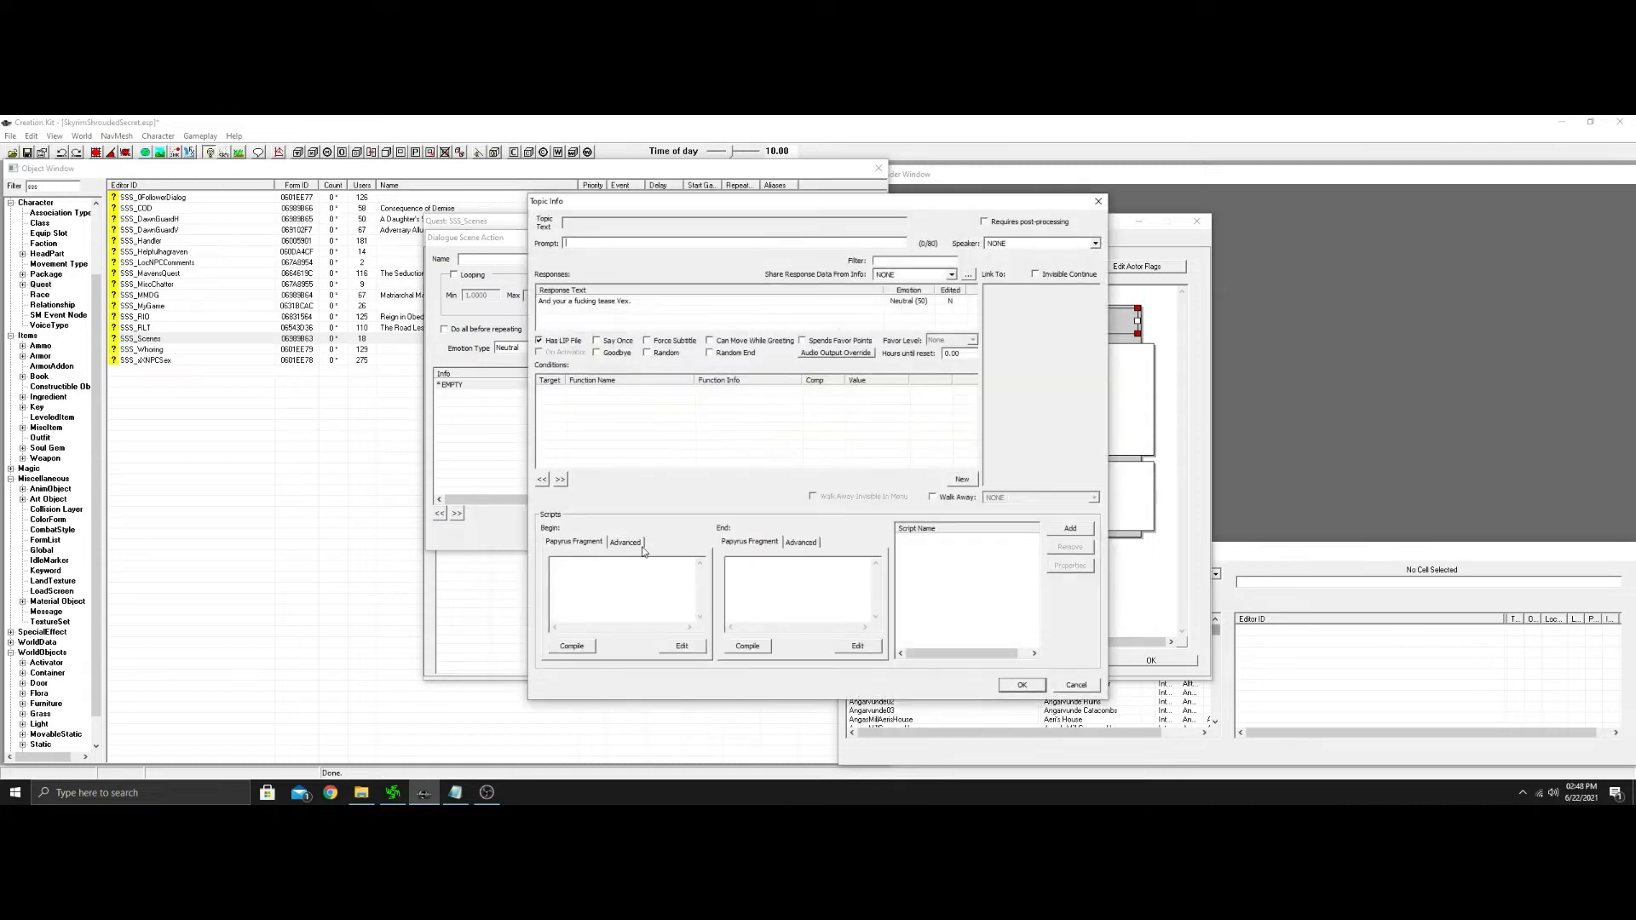
Start a second response for Galesse's Phase 6 dialogue and copy the Notepad line that begins with "Maybe taking" and ends with "attitude.".
right_click(608, 312)
click(632, 317)
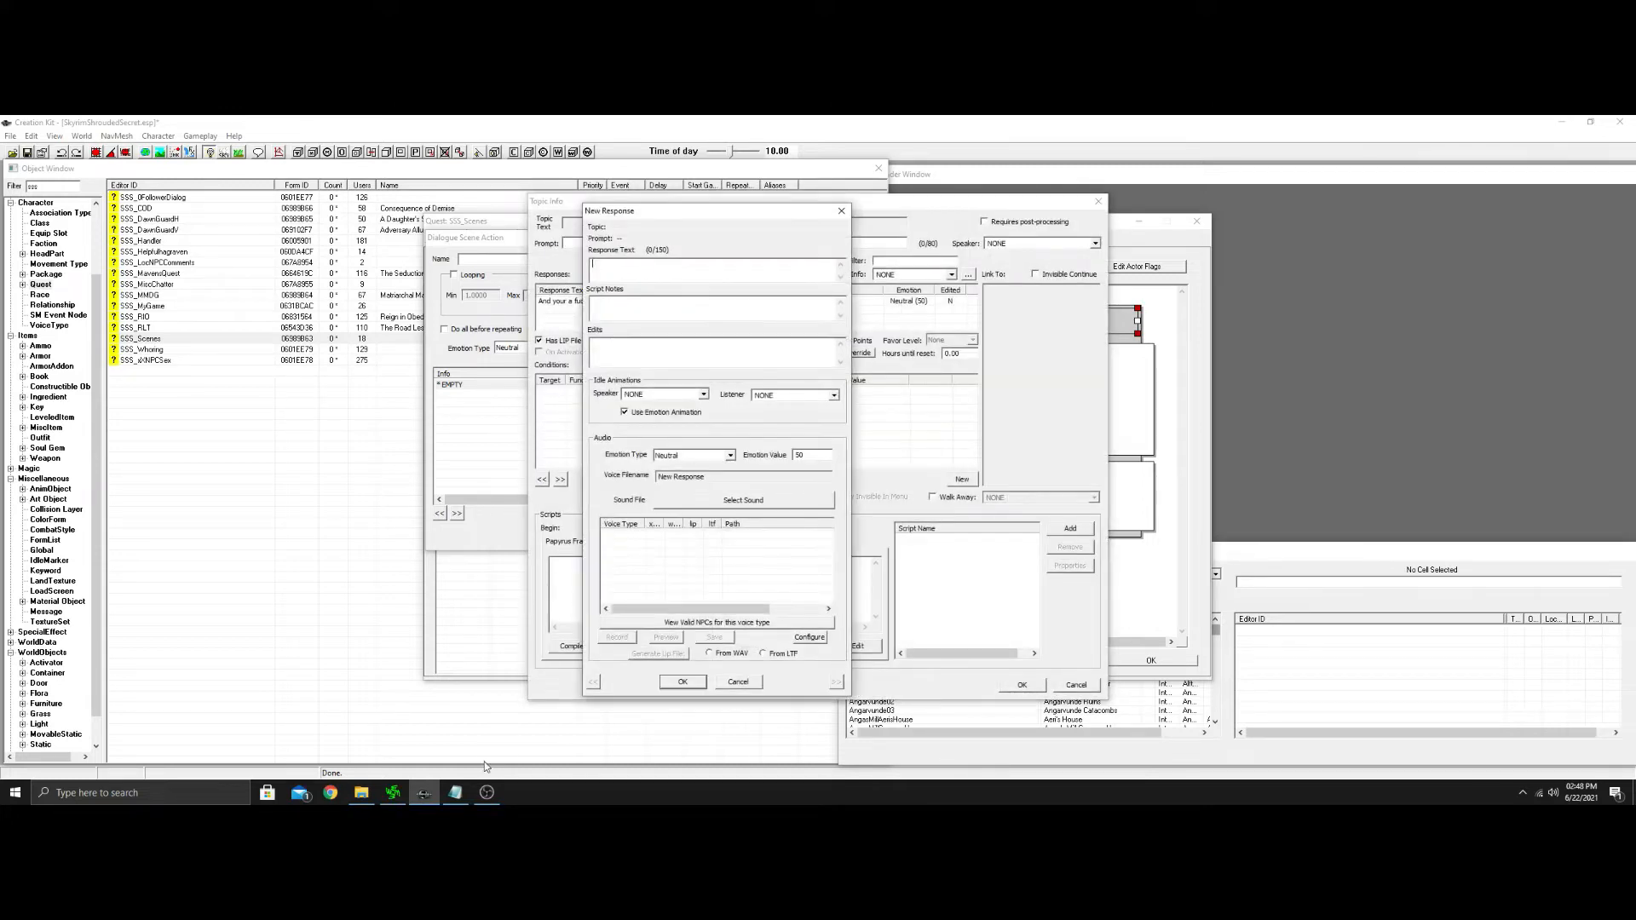
click(458, 794)
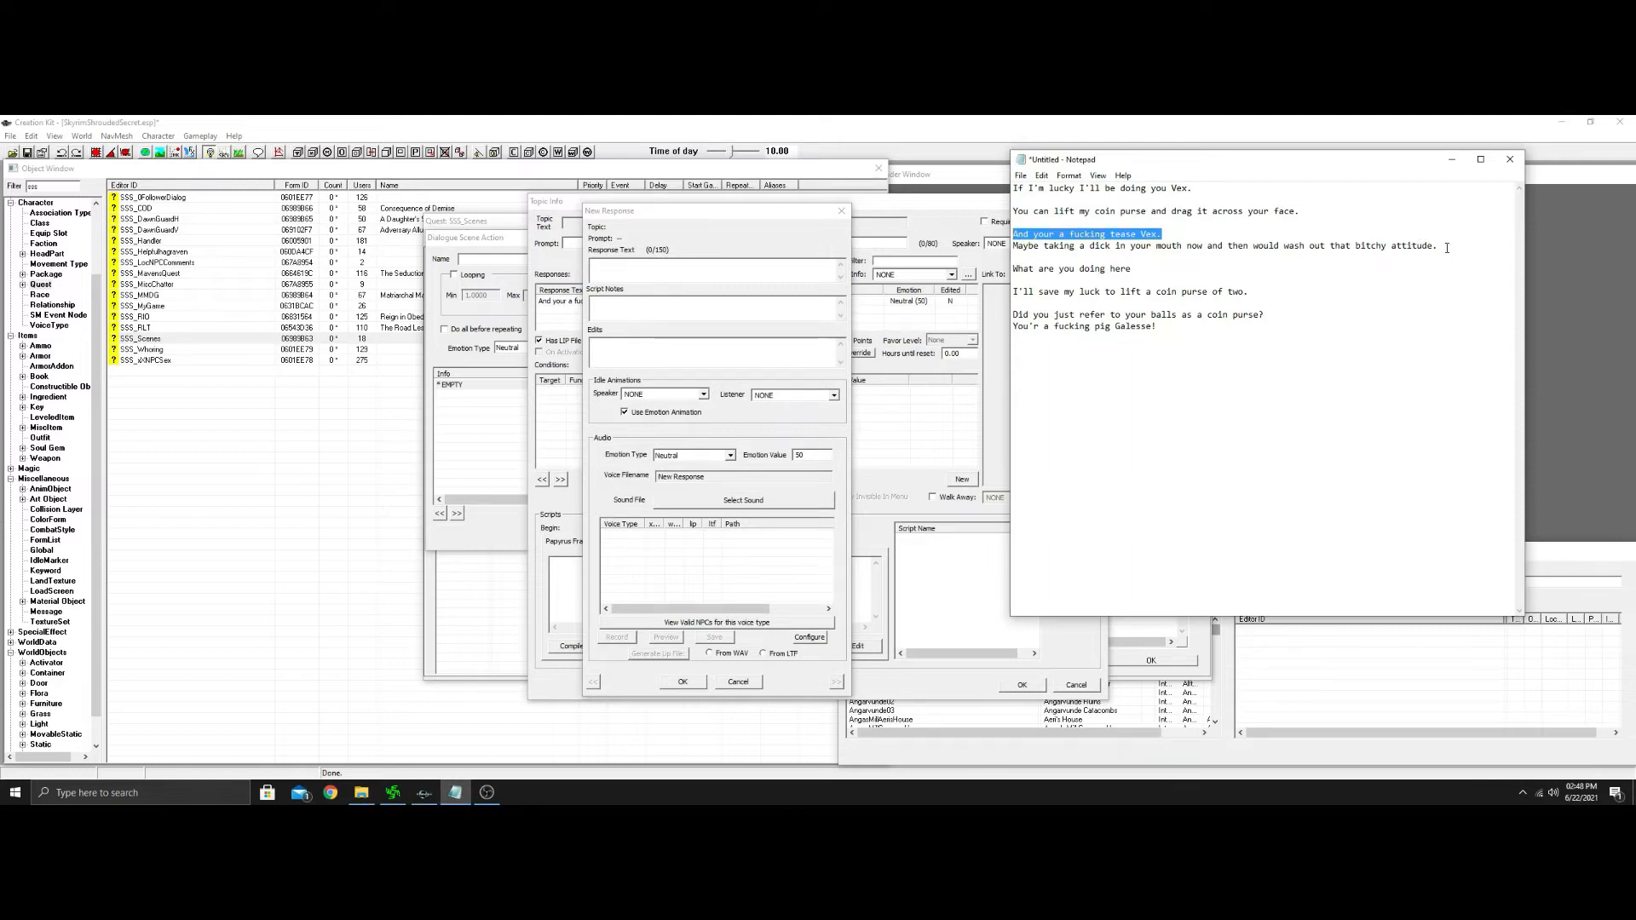
click(1035, 256)
drag(1012, 256, 1007, 248)
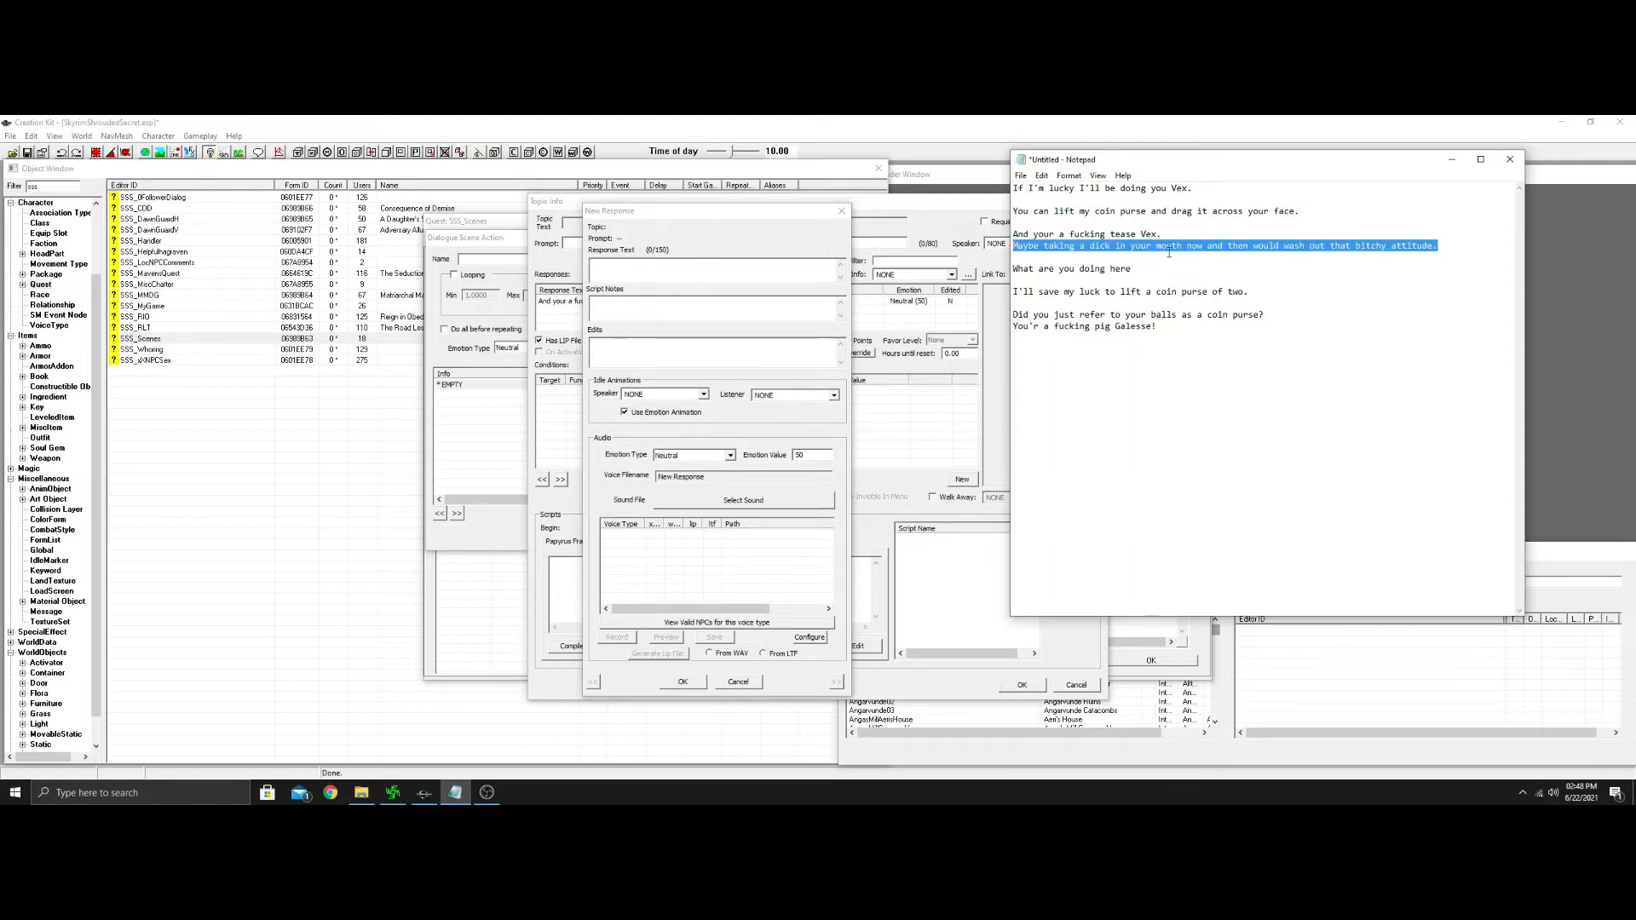
right_click(1202, 245)
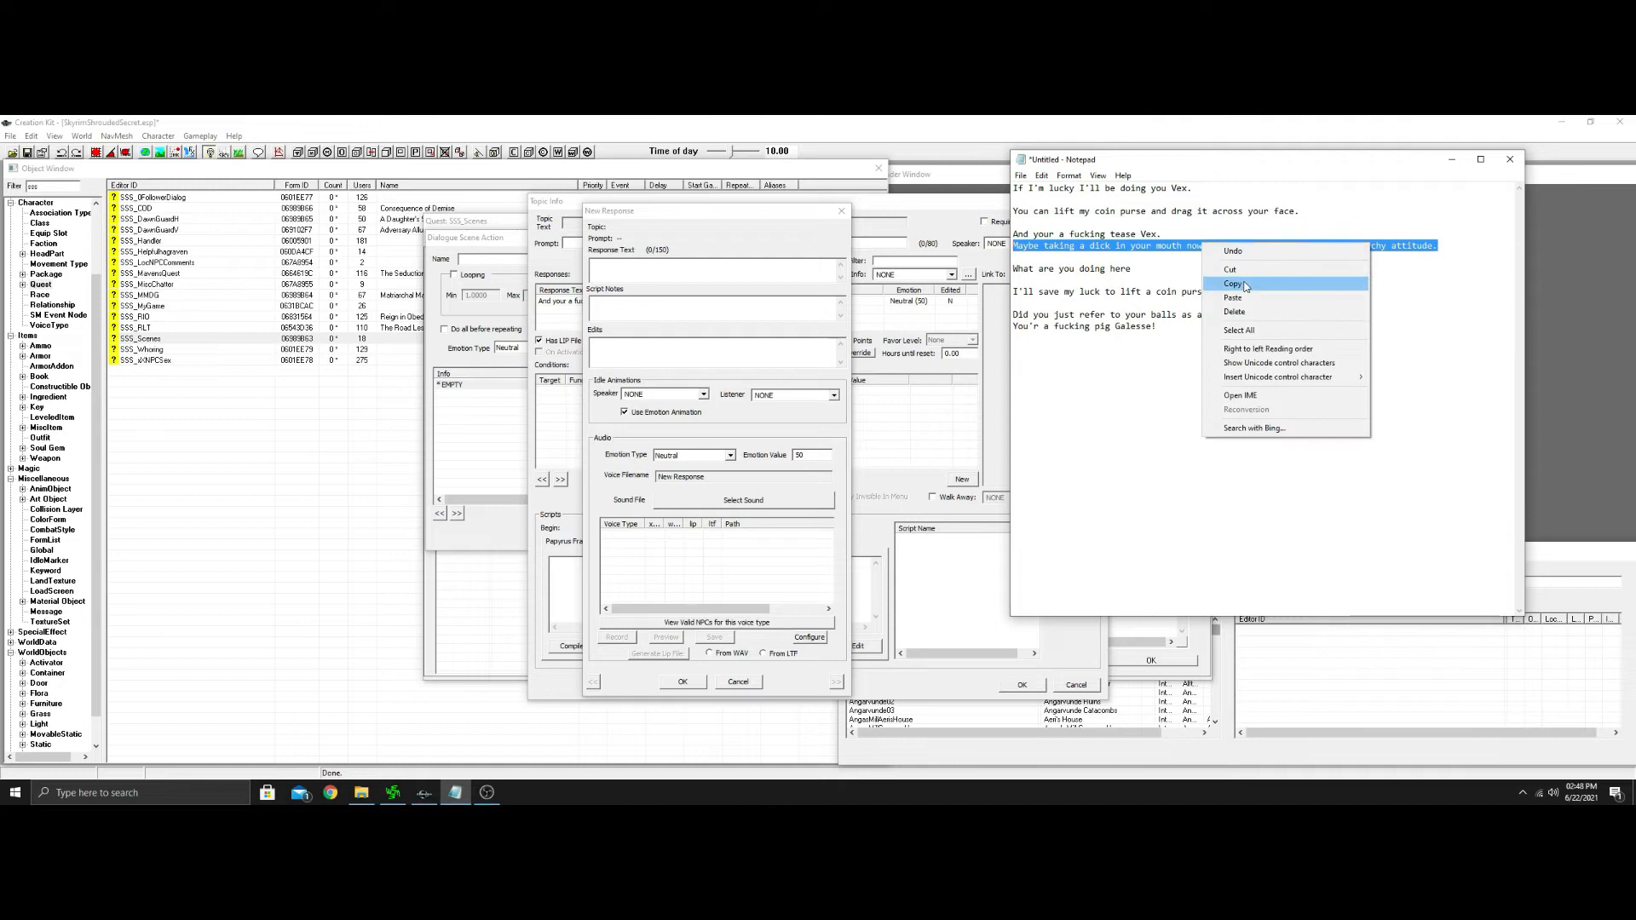
click(1245, 283)
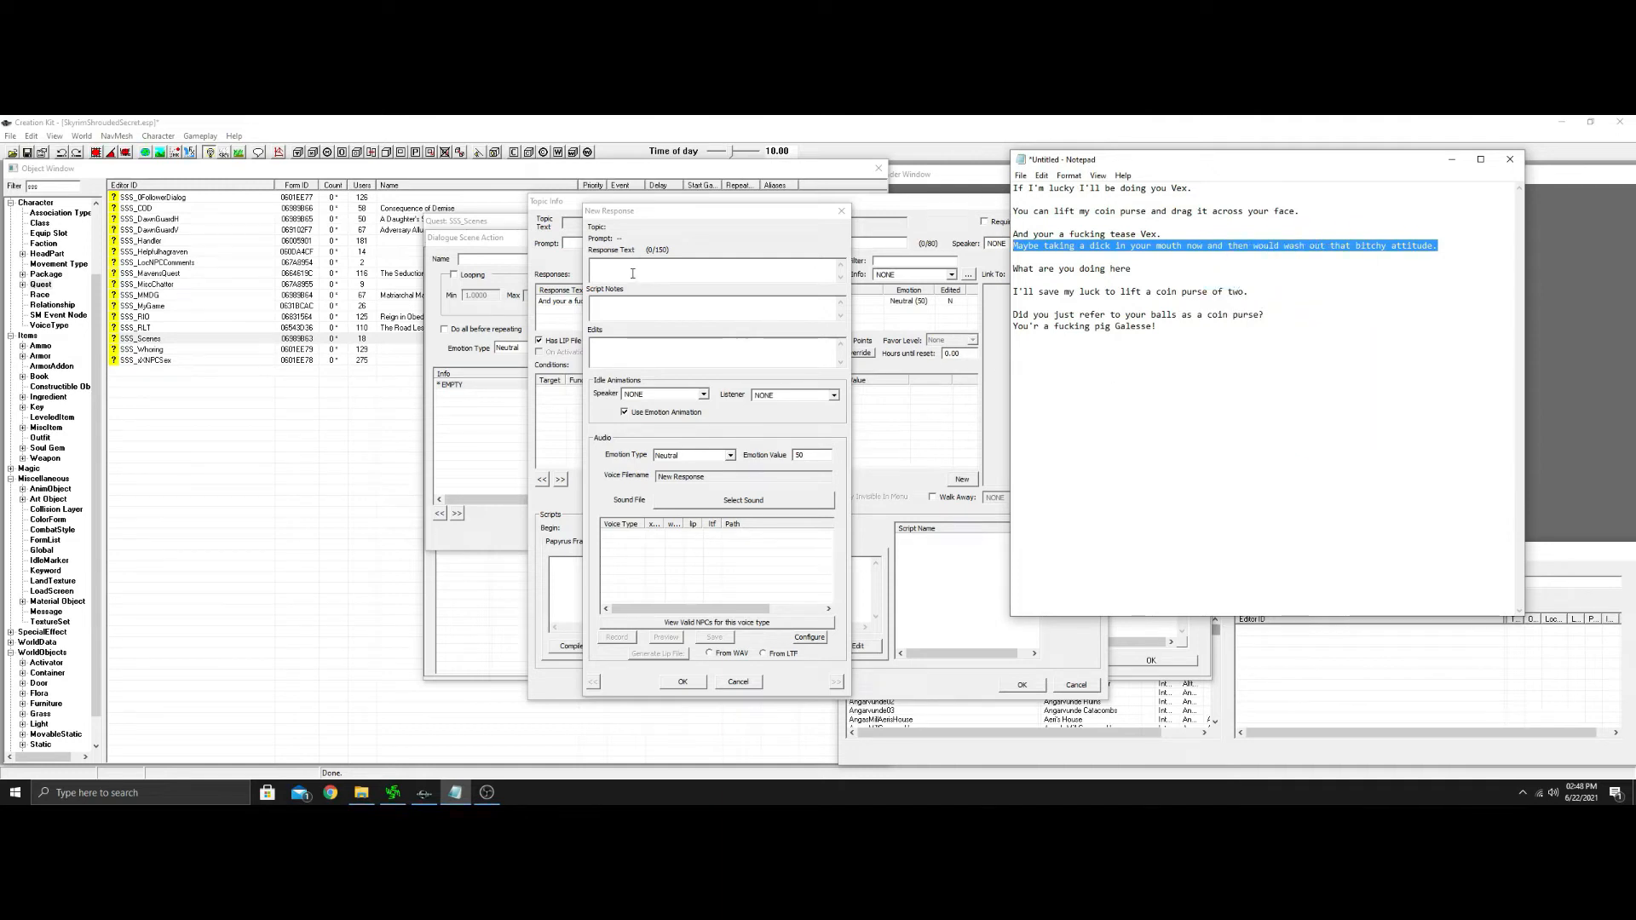
Paste the copied "Maybe taking" line as the second response text and save Galesse's Phase 6 dialogue action.
click(635, 265)
right_click(635, 265)
click(673, 320)
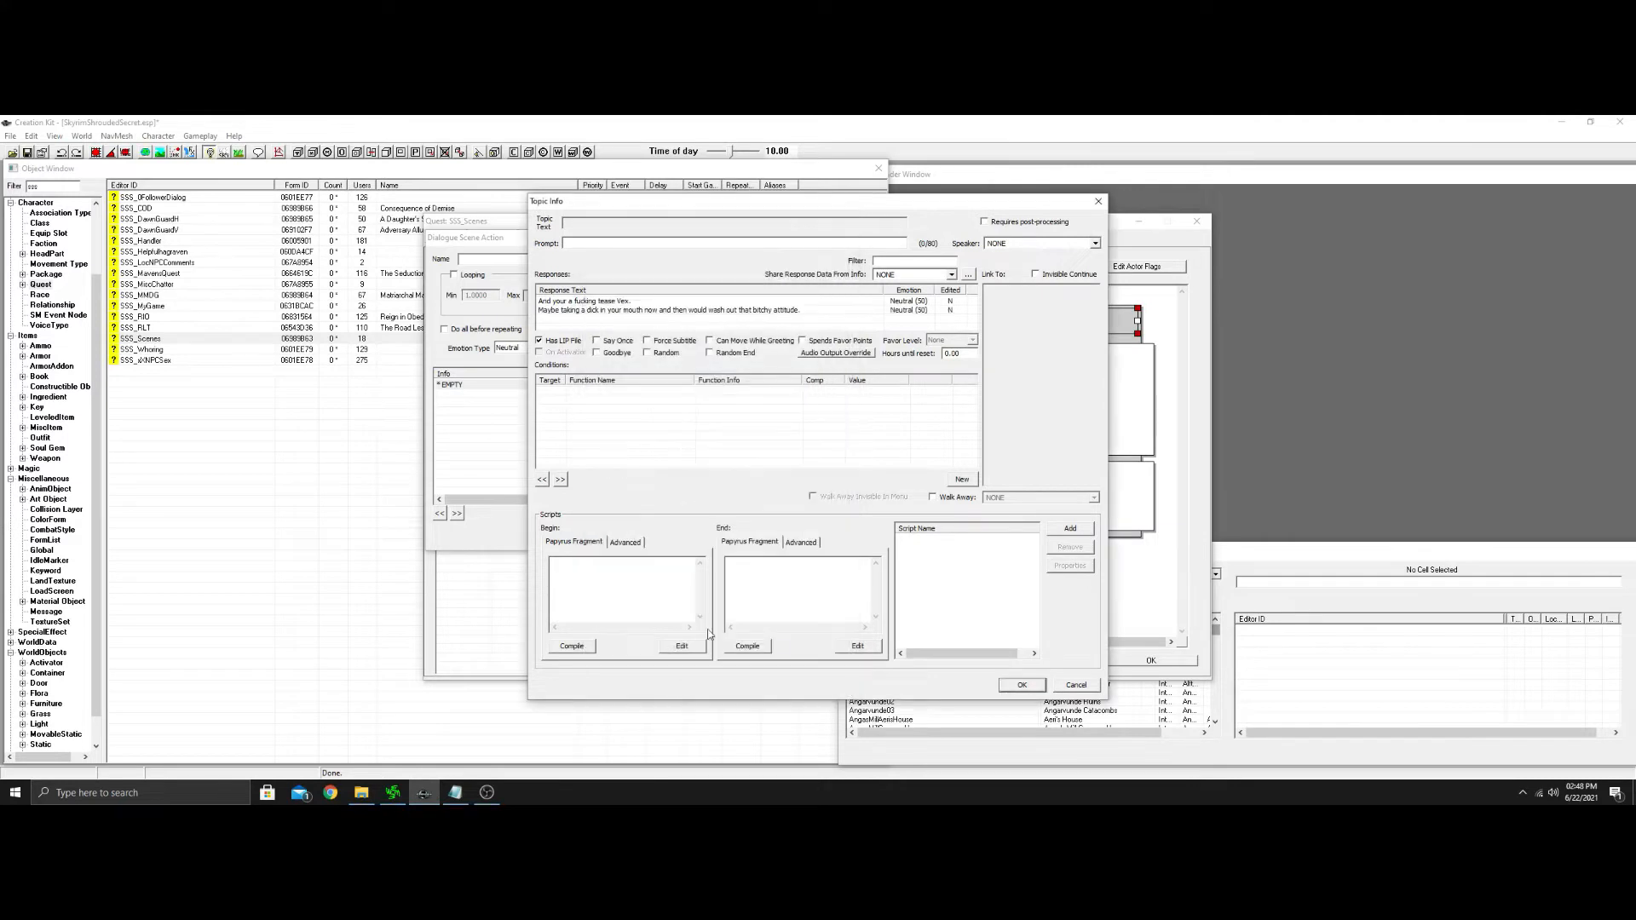
click(1021, 685)
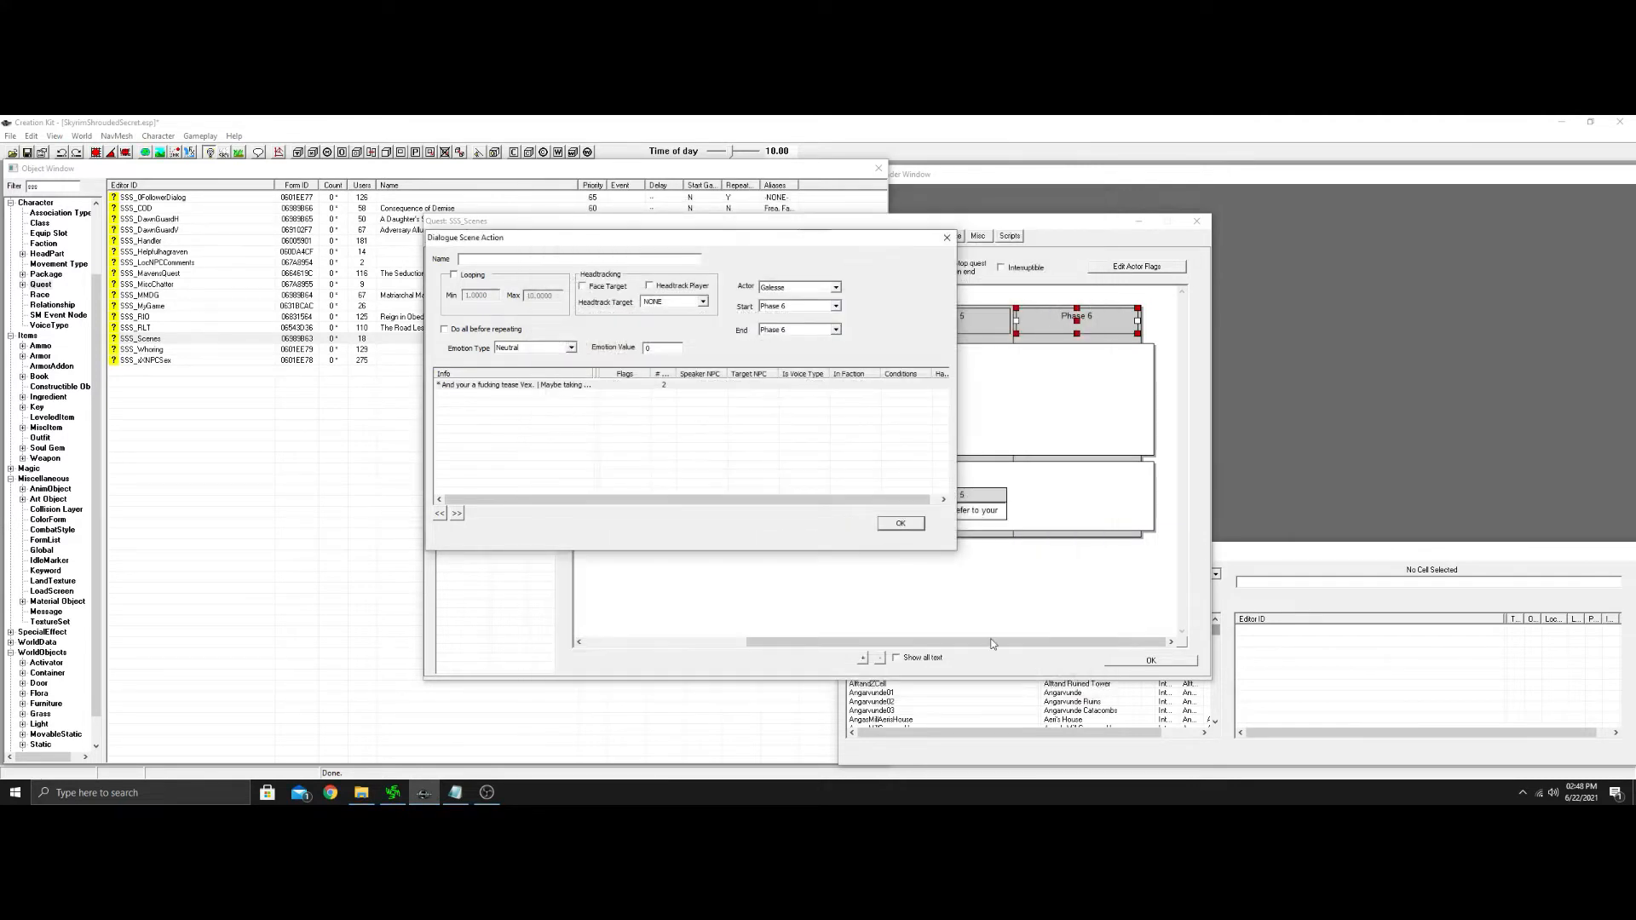
click(901, 524)
Copy the GetIsID condition for Galesse from the response in the Phase 2 dialogue action.
drag(874, 643, 654, 602)
click(791, 371)
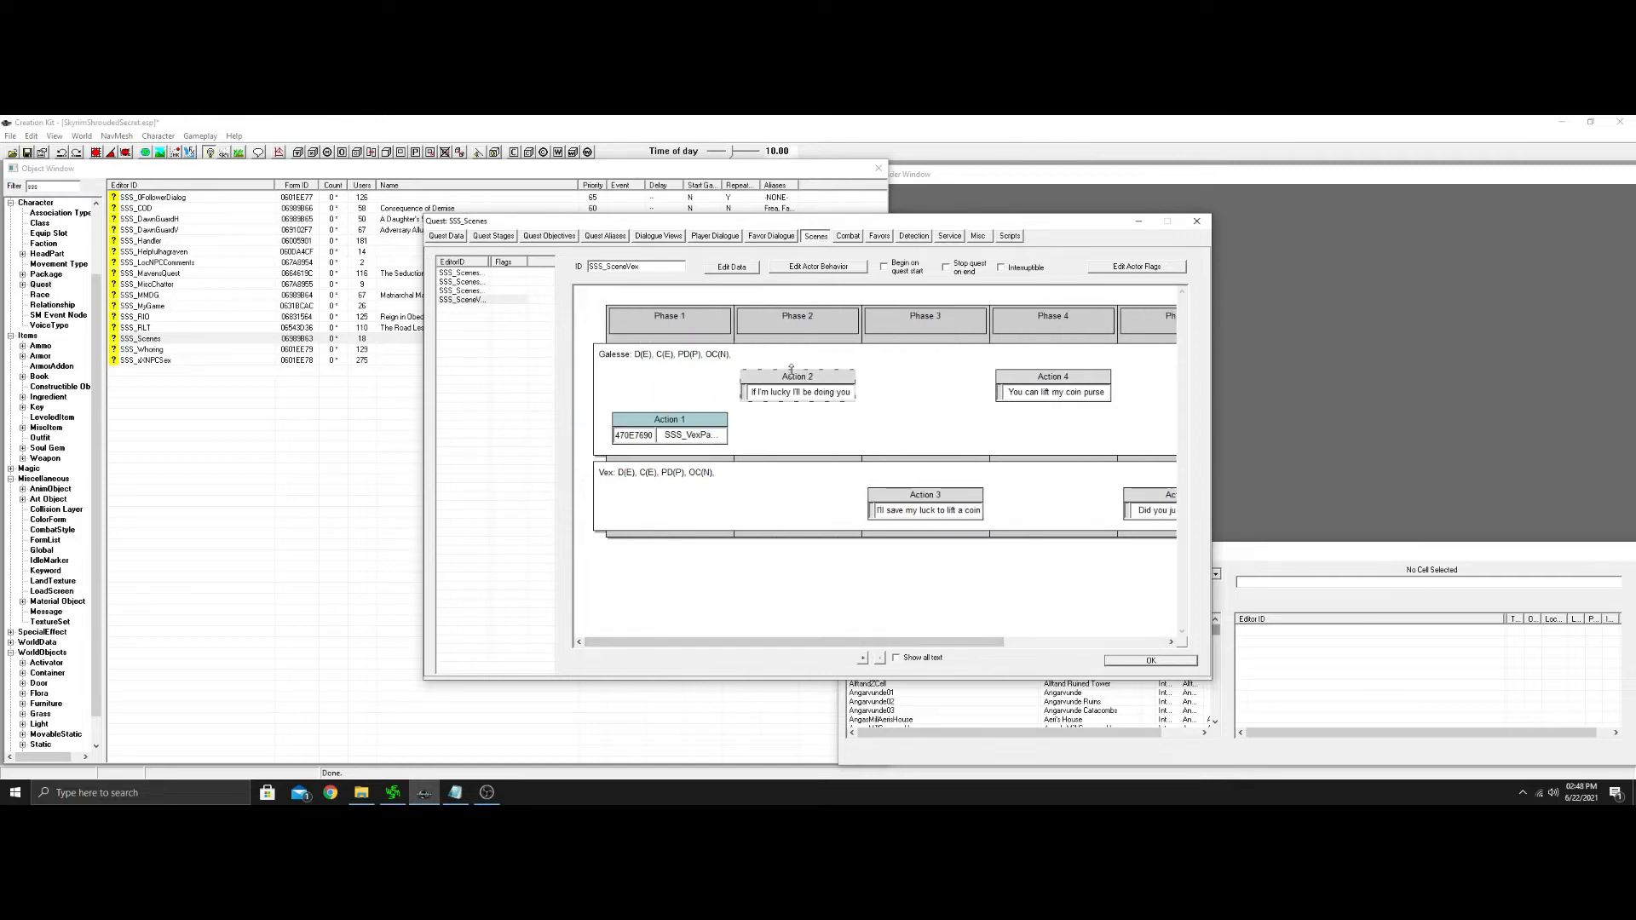
double_click(790, 379)
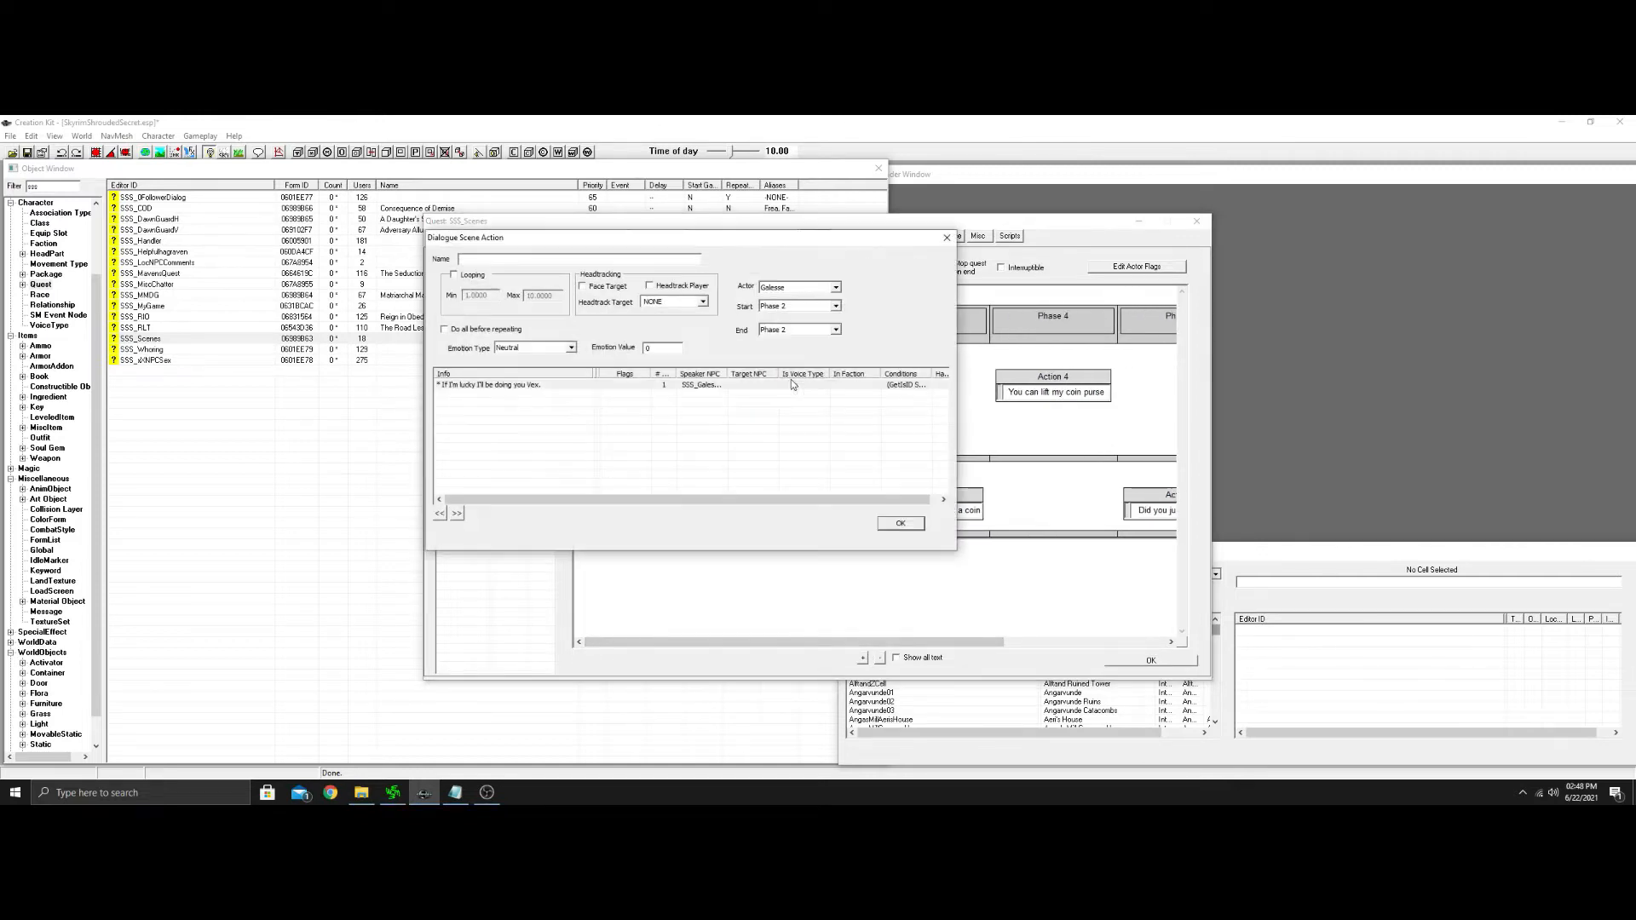
double_click(623, 385)
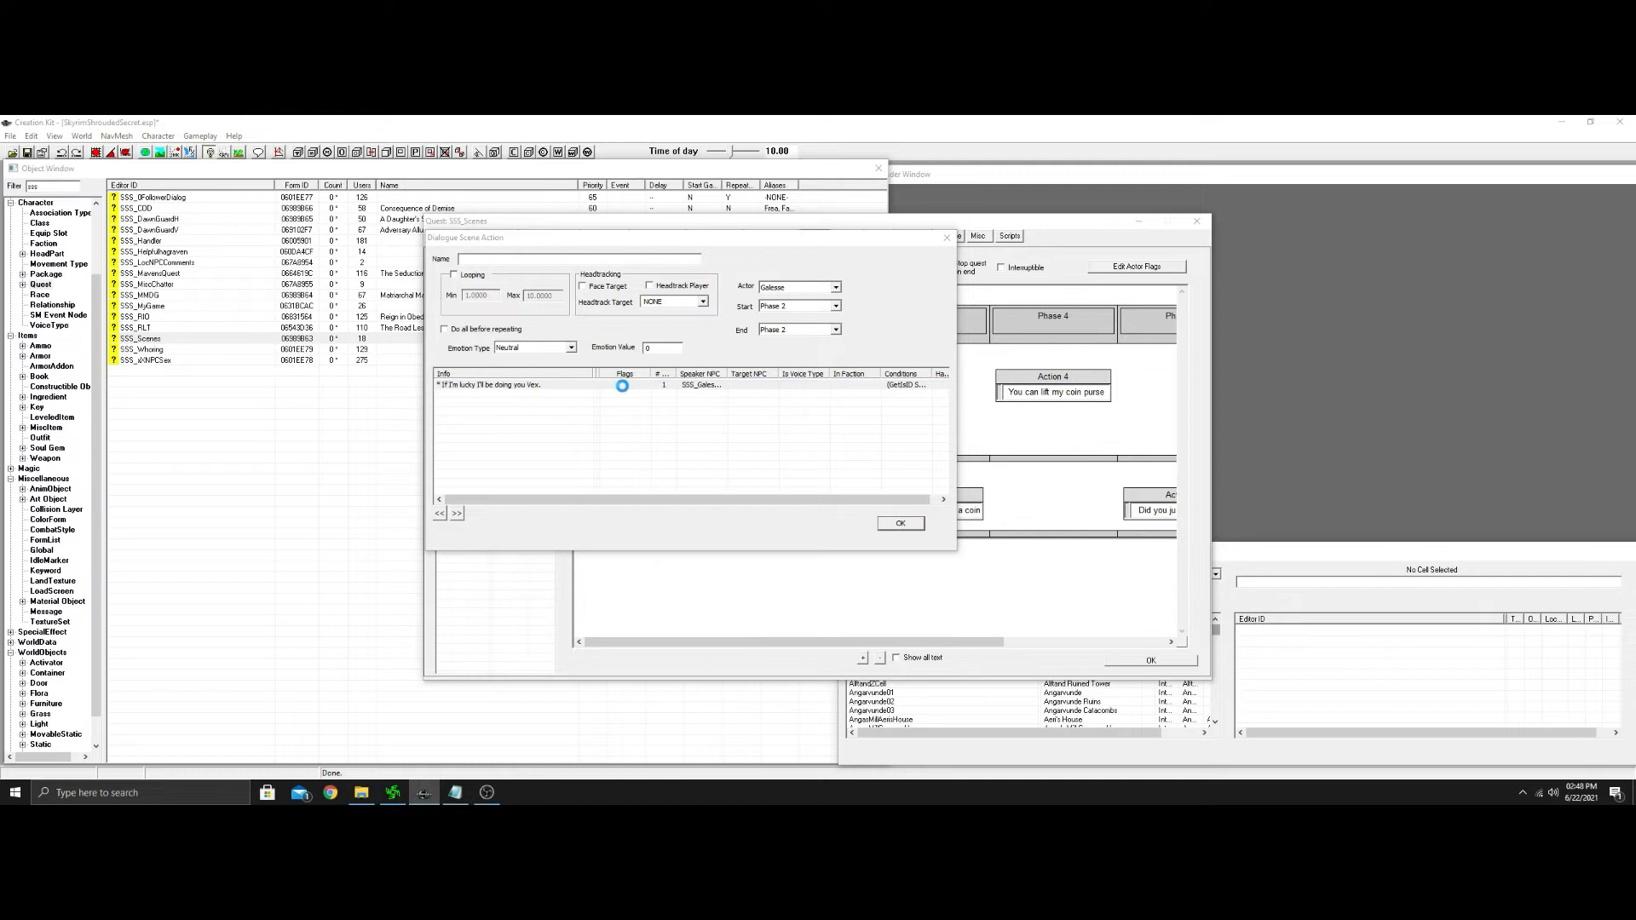
click(738, 391)
right_click(739, 391)
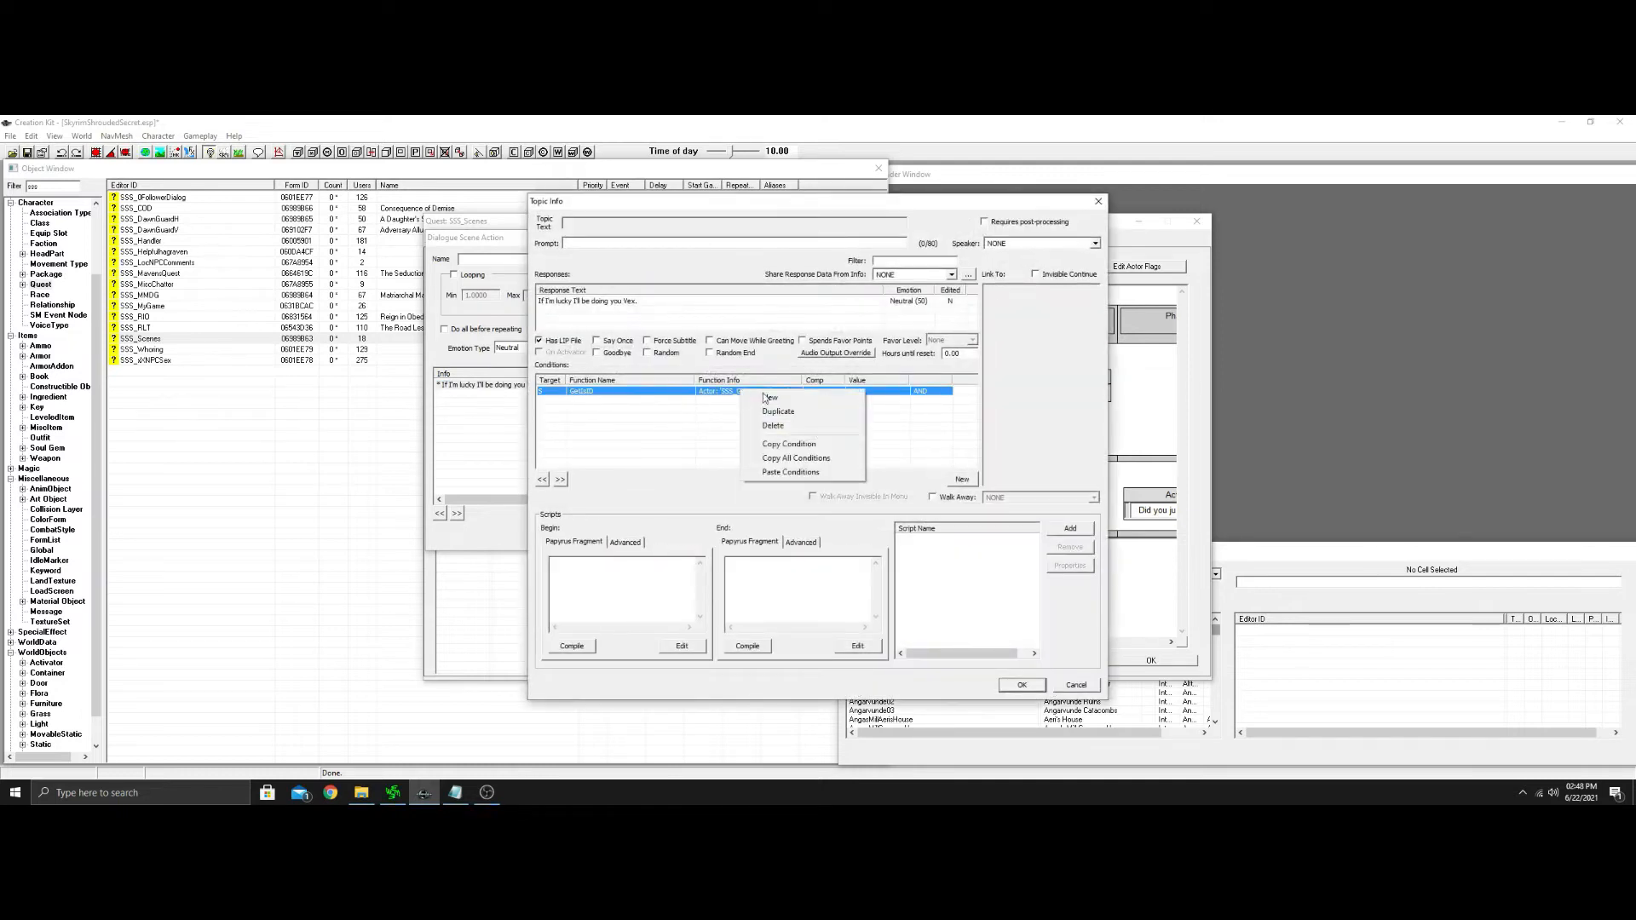
click(824, 448)
click(1033, 686)
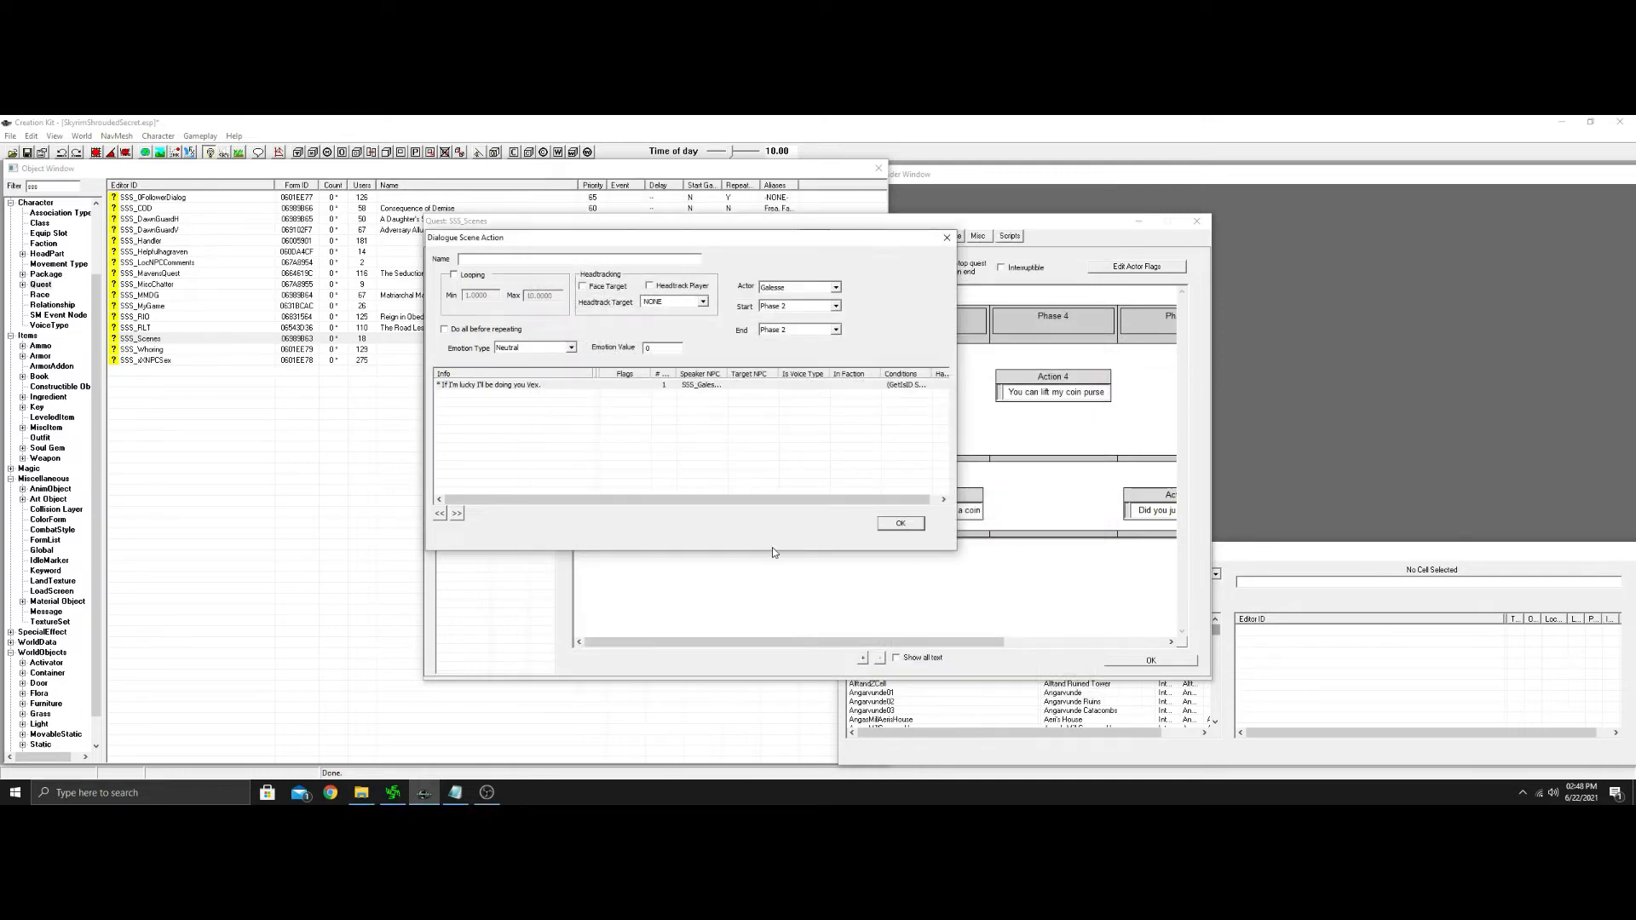
click(900, 524)
Paste the copied GetIsID condition into the response of Galesse's Phase 4 dialogue action and save it.
scroll(903, 376, right, 3)
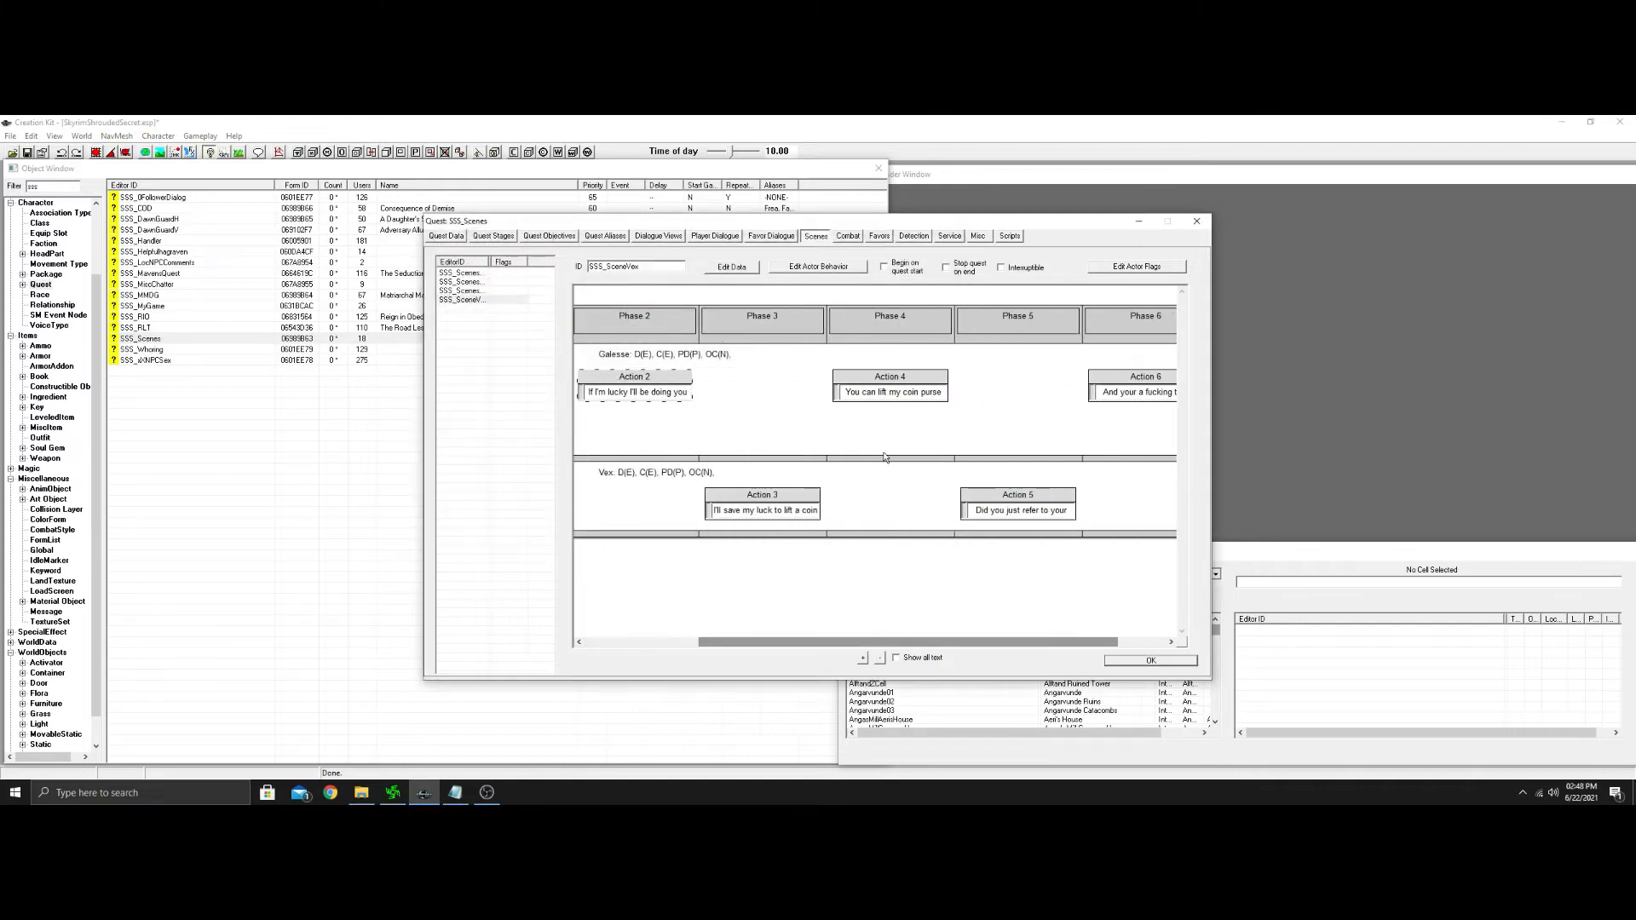
double_click(902, 375)
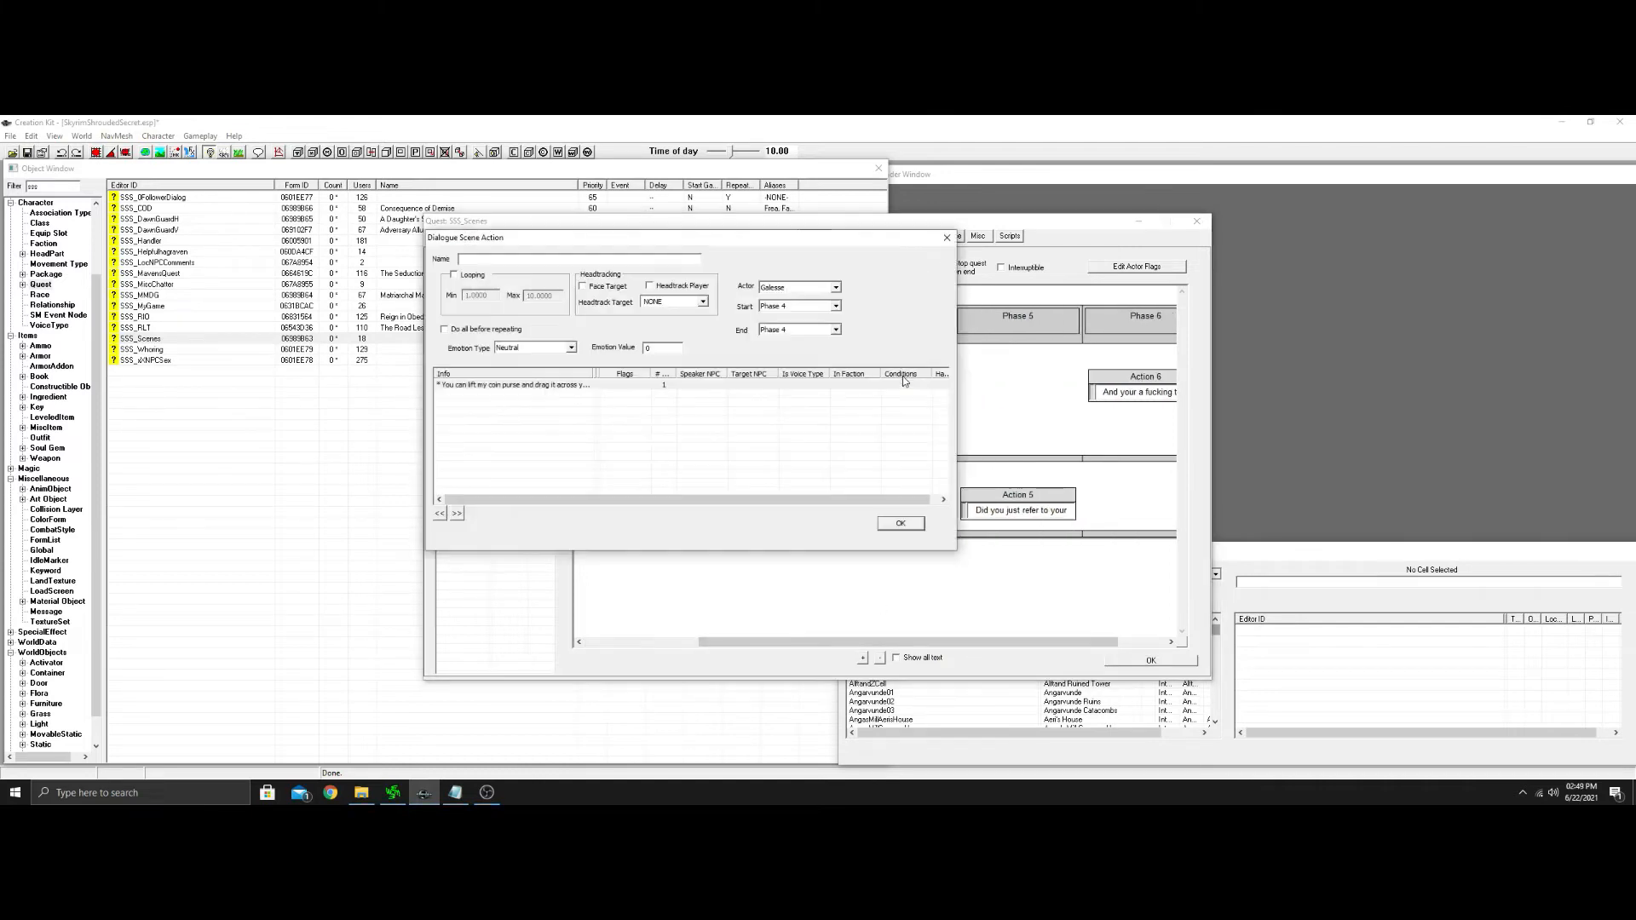
double_click(626, 386)
right_click(661, 398)
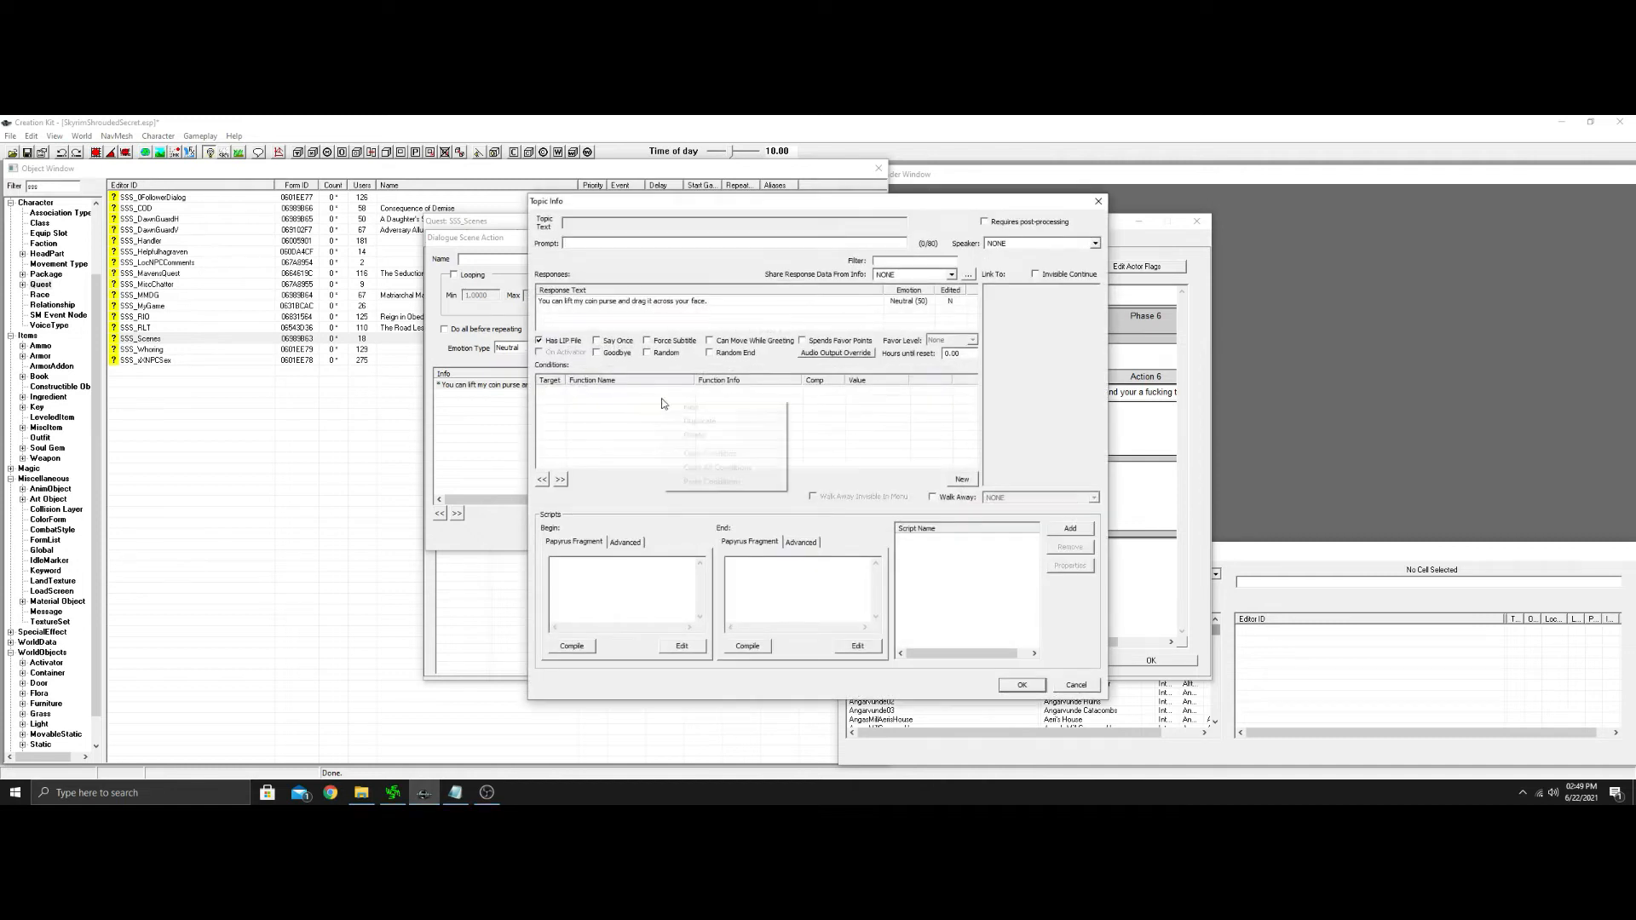
click(720, 482)
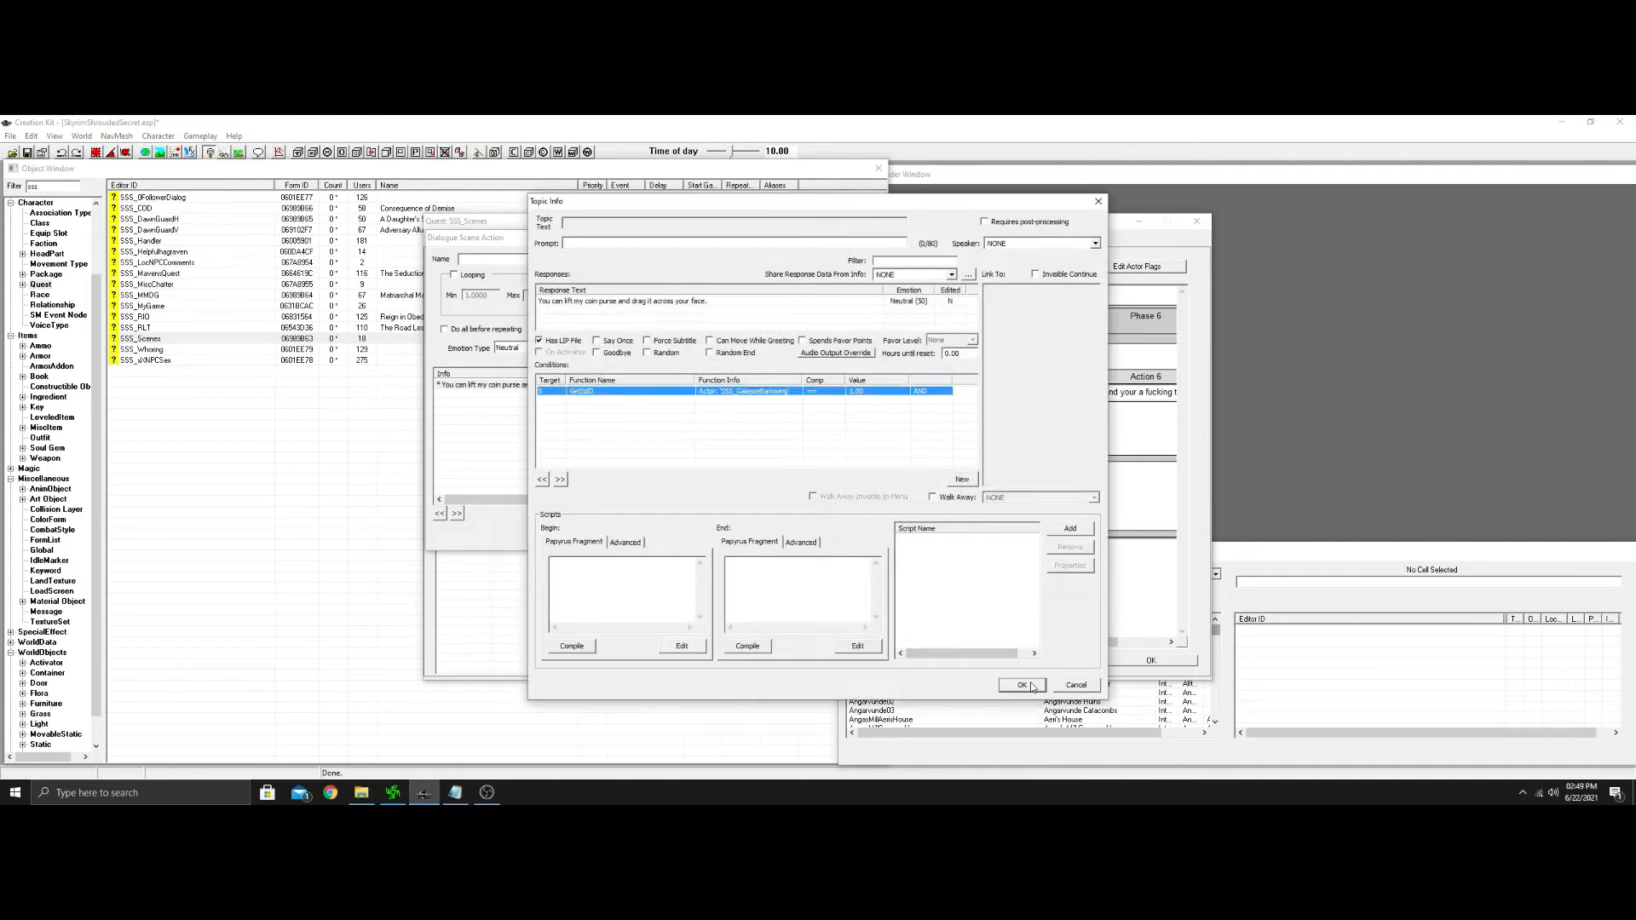
click(1021, 685)
click(899, 524)
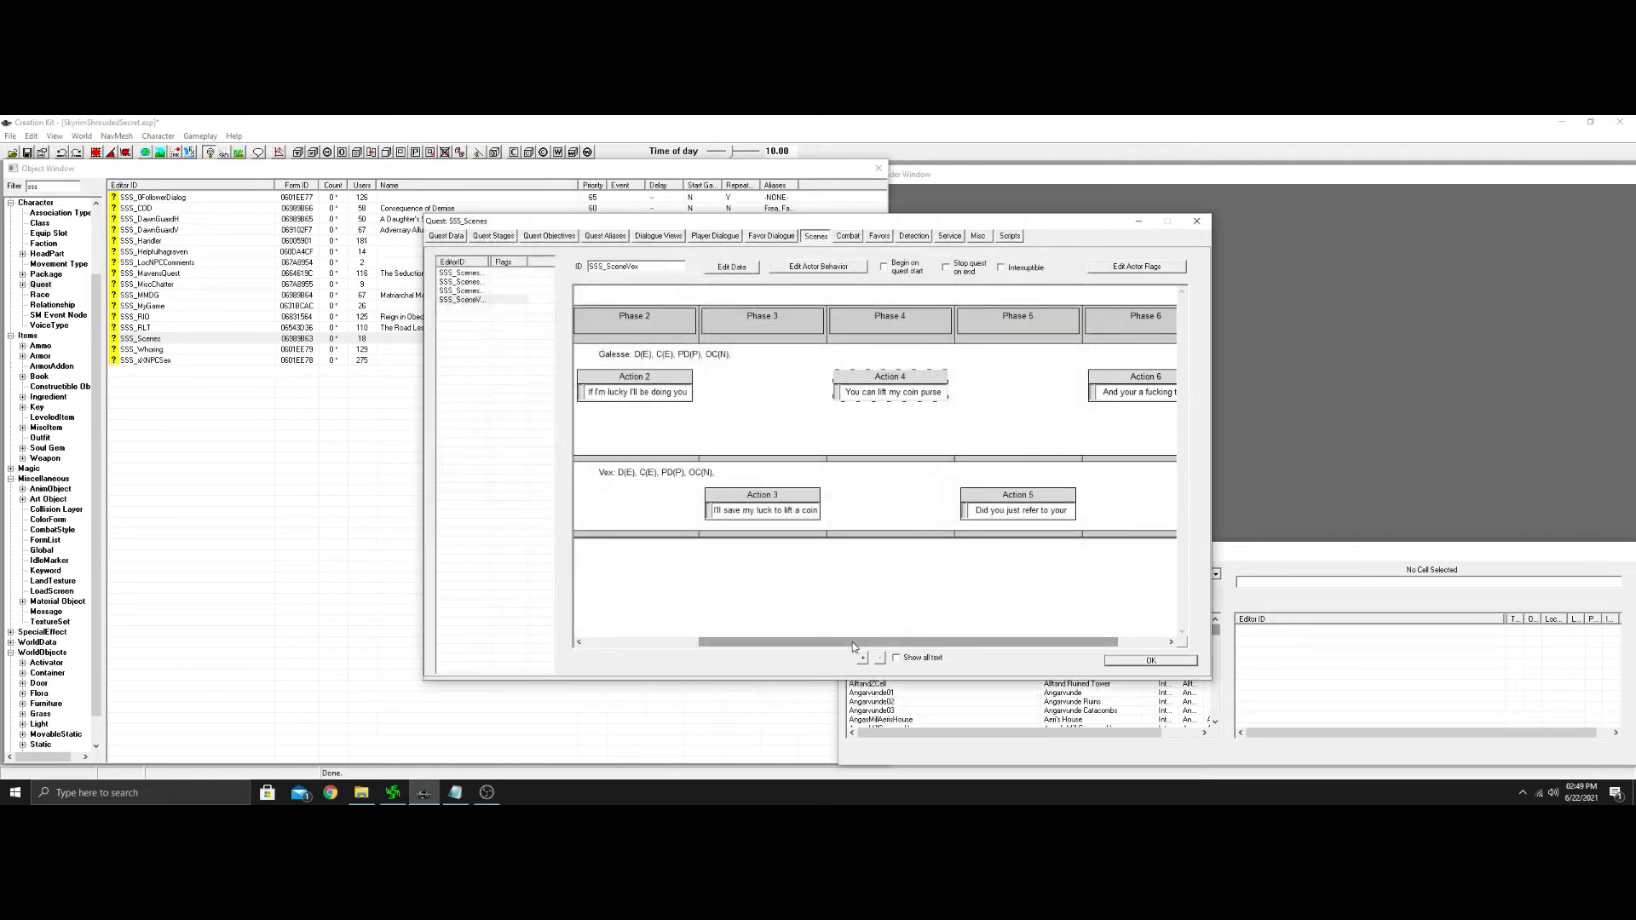
Paste the copied GetIsID condition into the topic info of Galesse's Phase 6 dialogue action.
drag(852, 641, 901, 642)
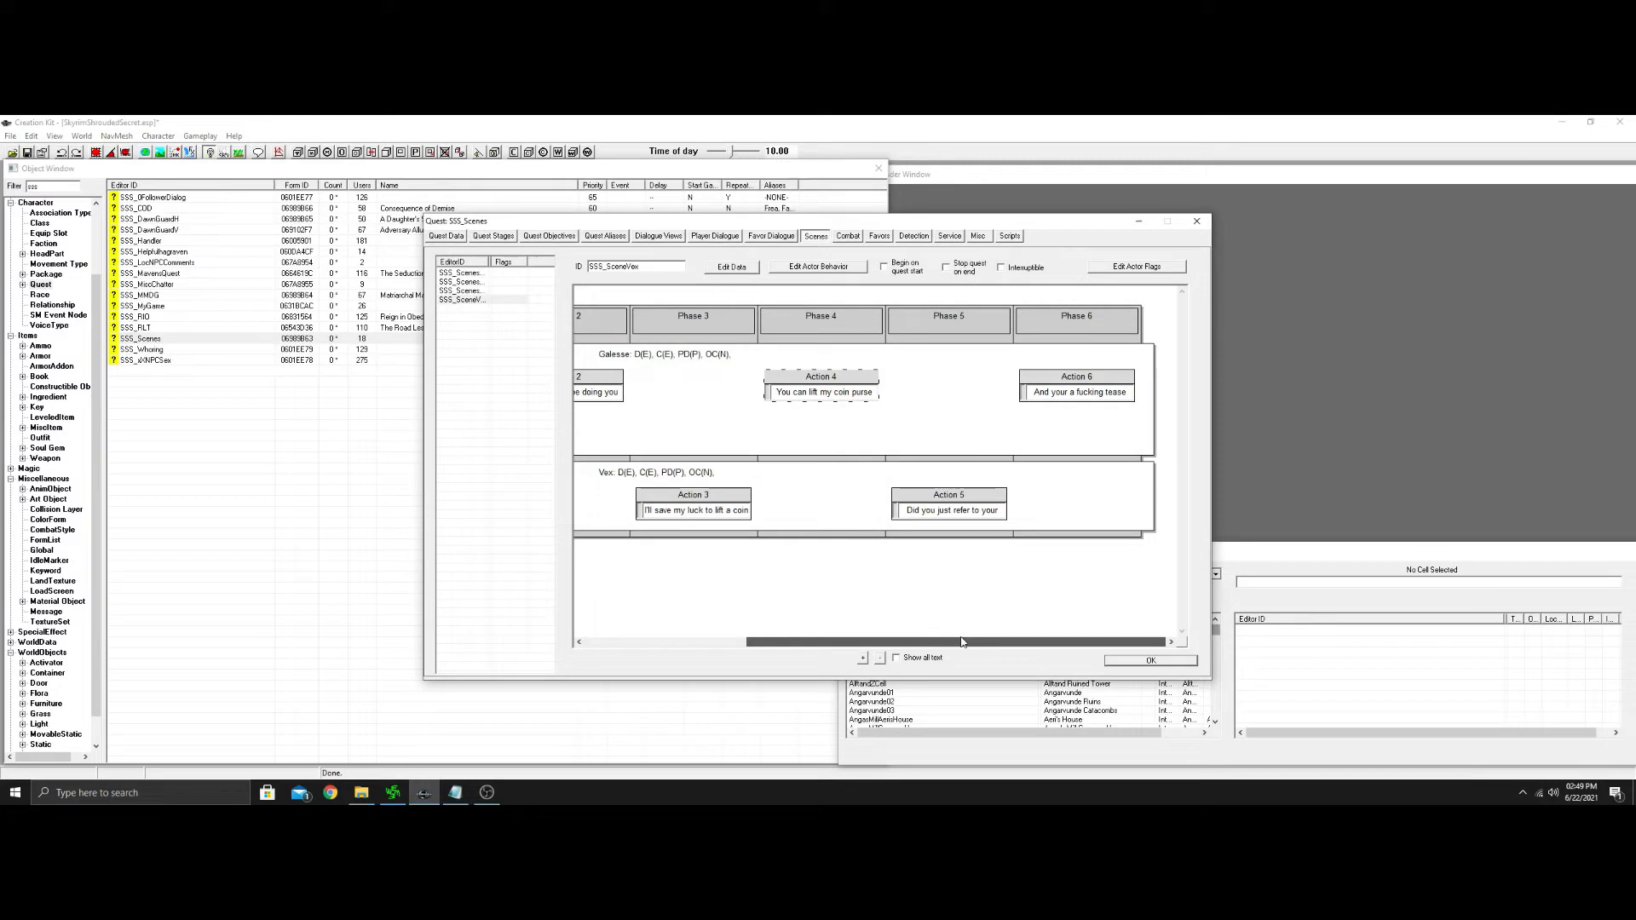
double_click(1094, 378)
double_click(578, 385)
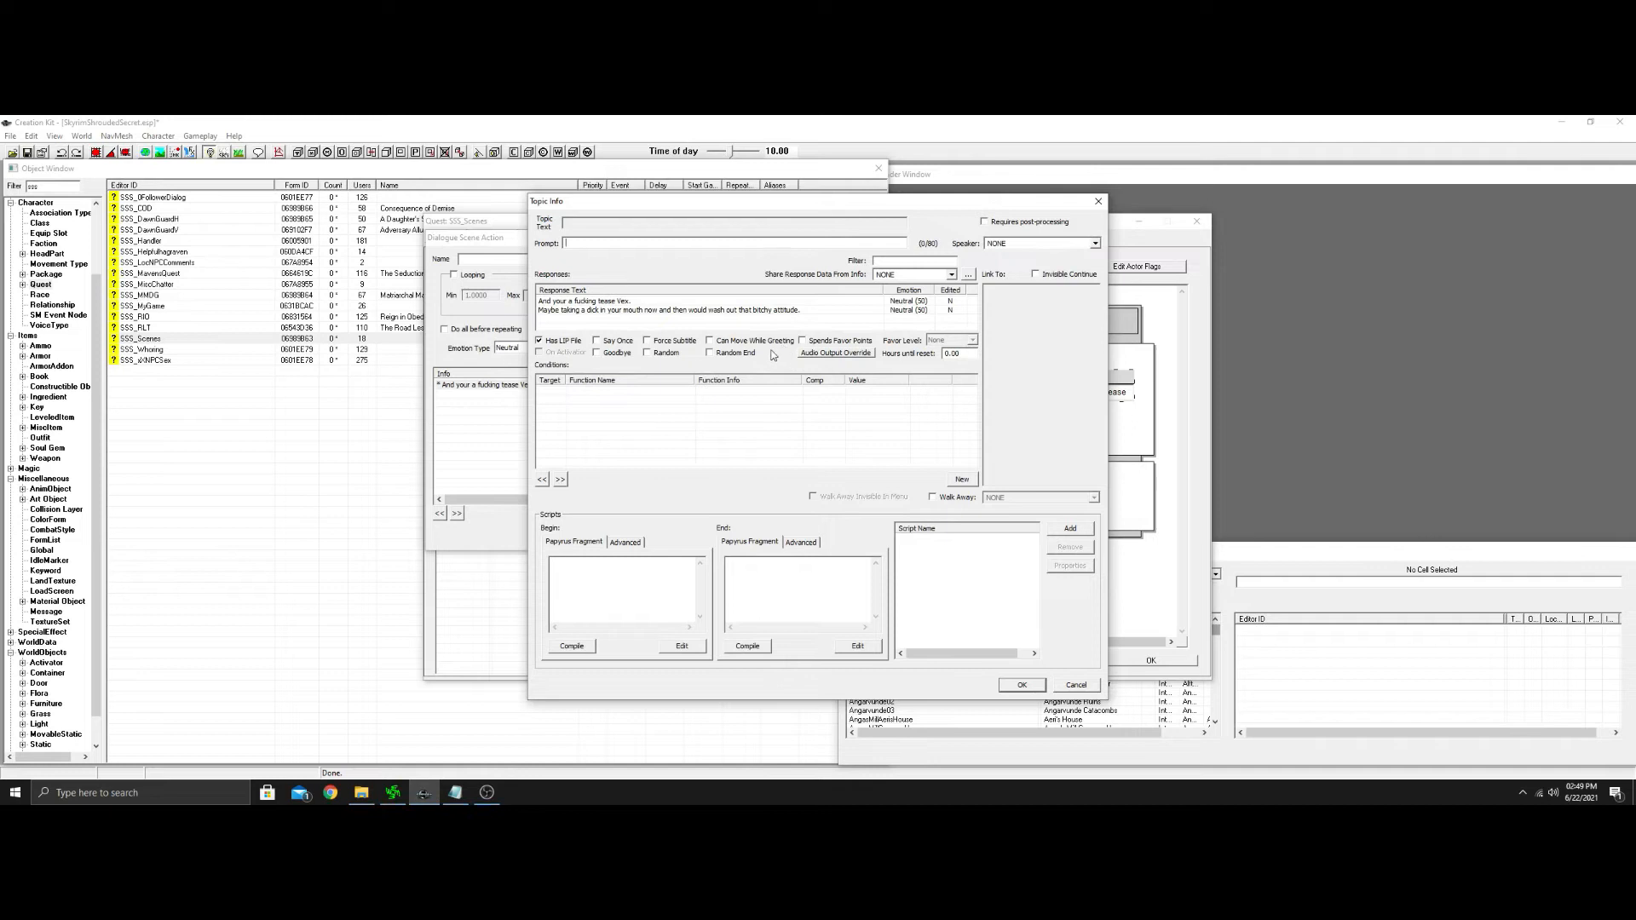
right_click(703, 403)
click(759, 483)
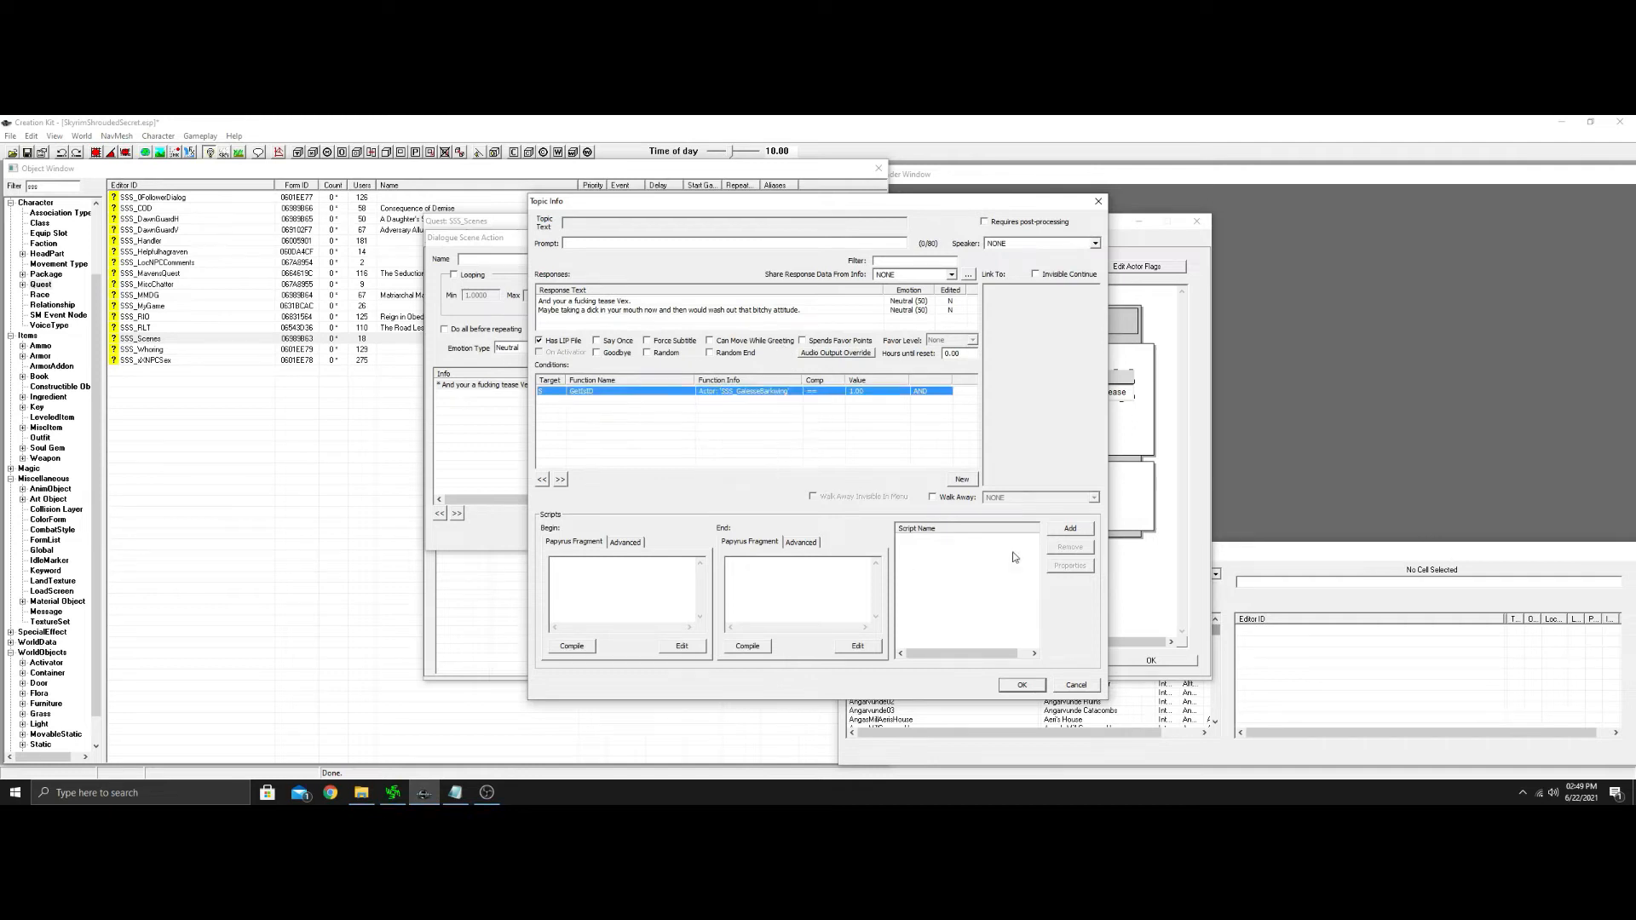
click(1023, 685)
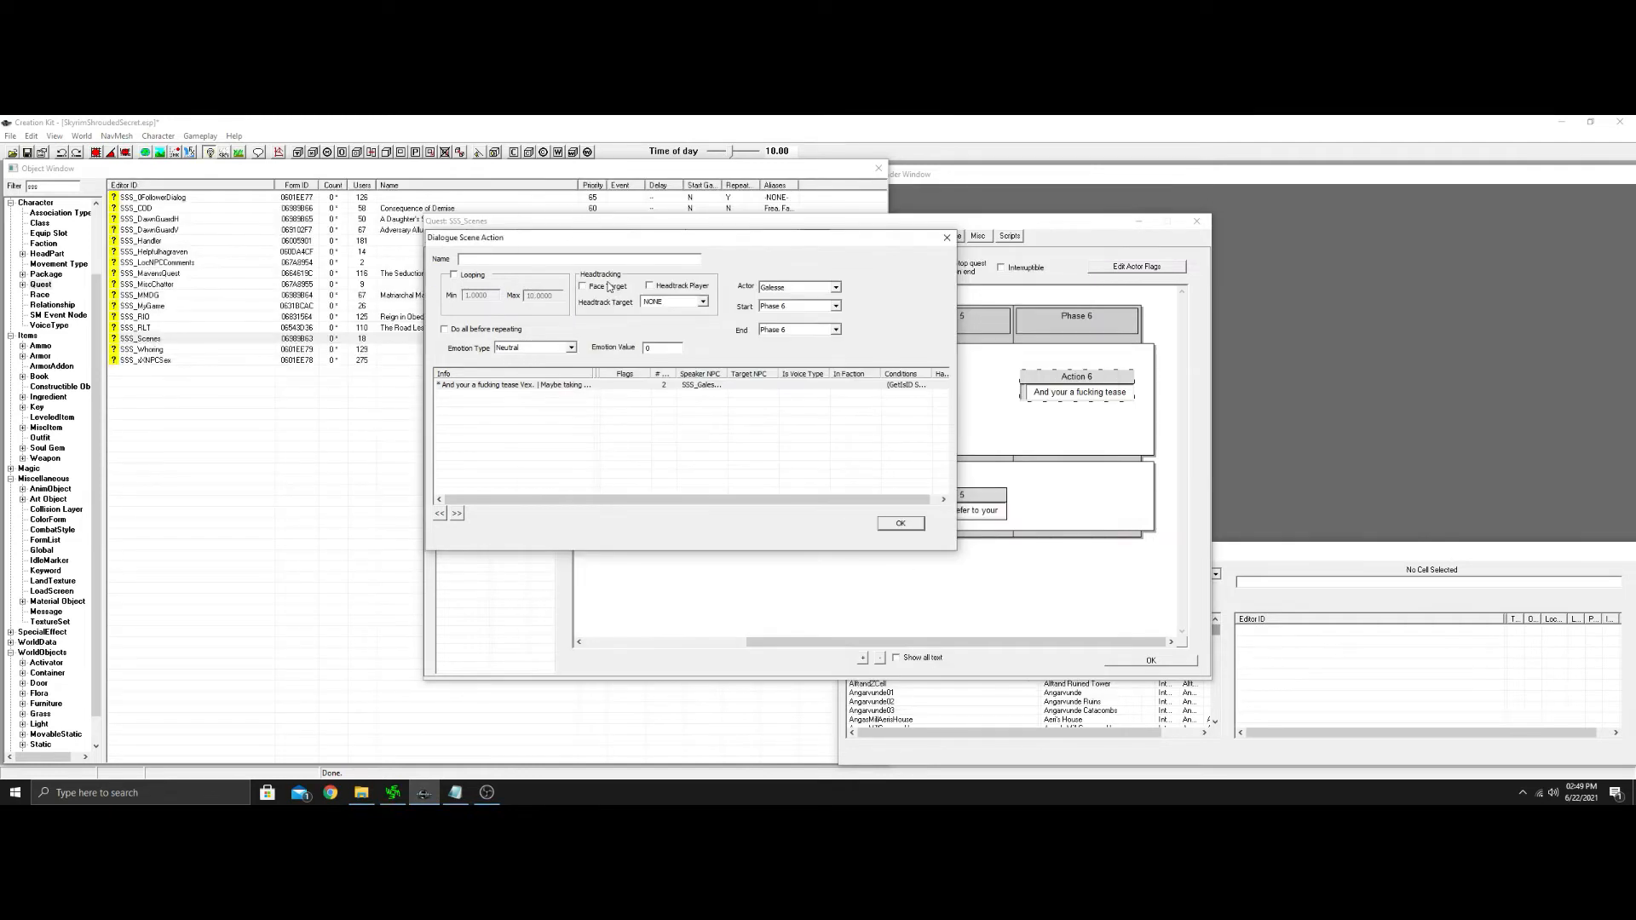
Enable Face Target with Vex as the headtrack target in Galesse's Phase 6 dialogue action and save it.
click(583, 286)
click(703, 301)
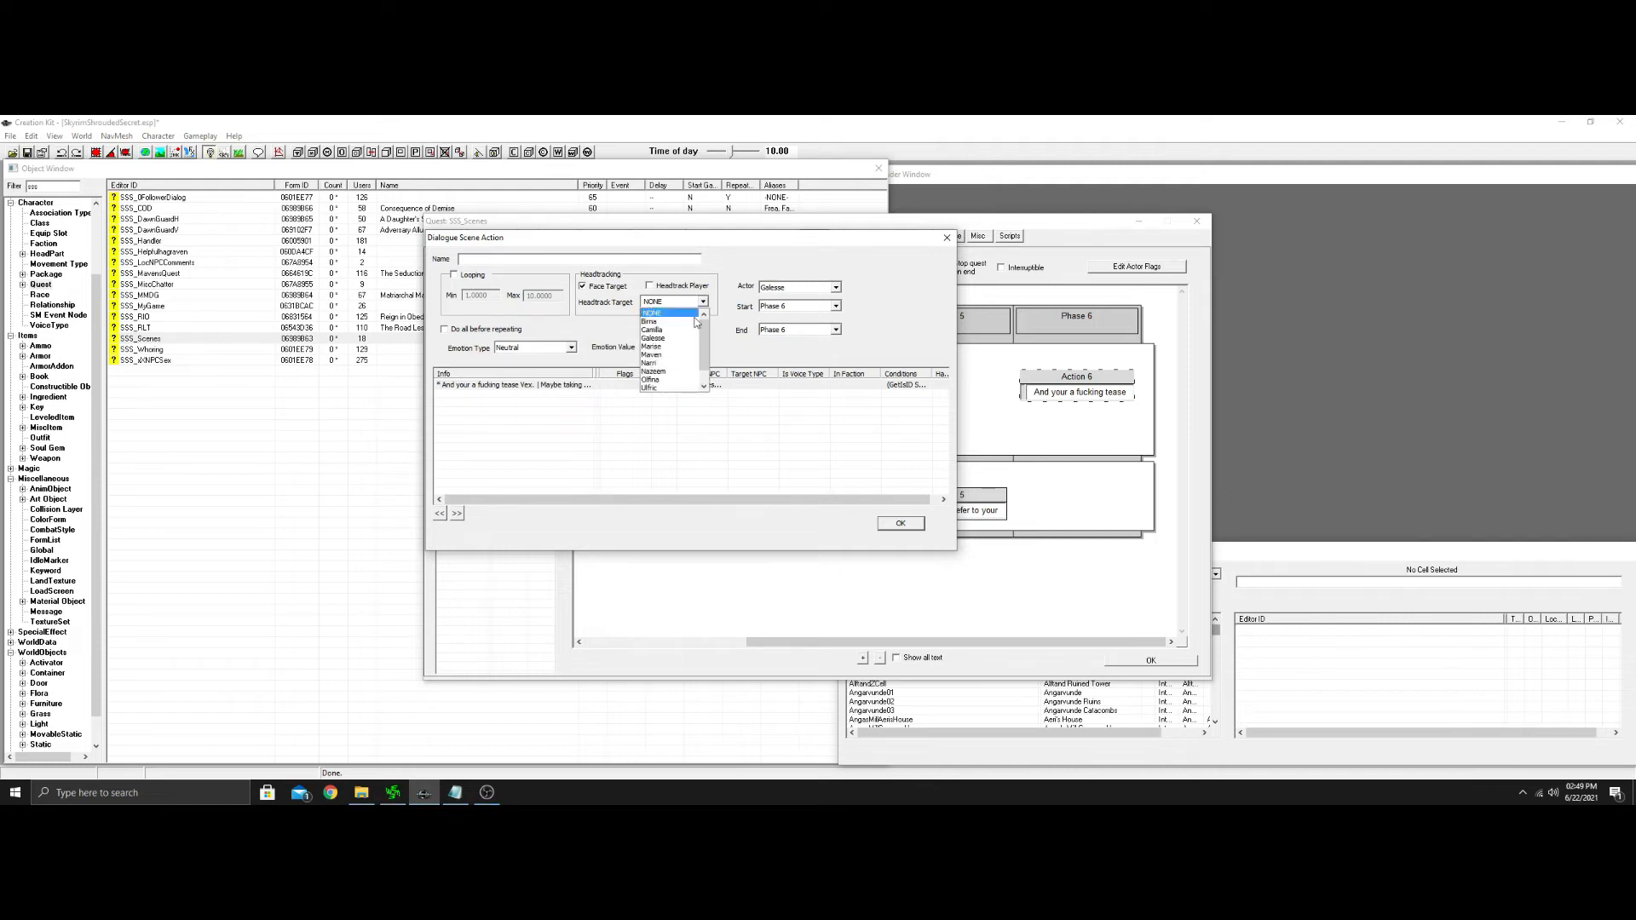
scroll(670, 385, down, 1)
click(669, 385)
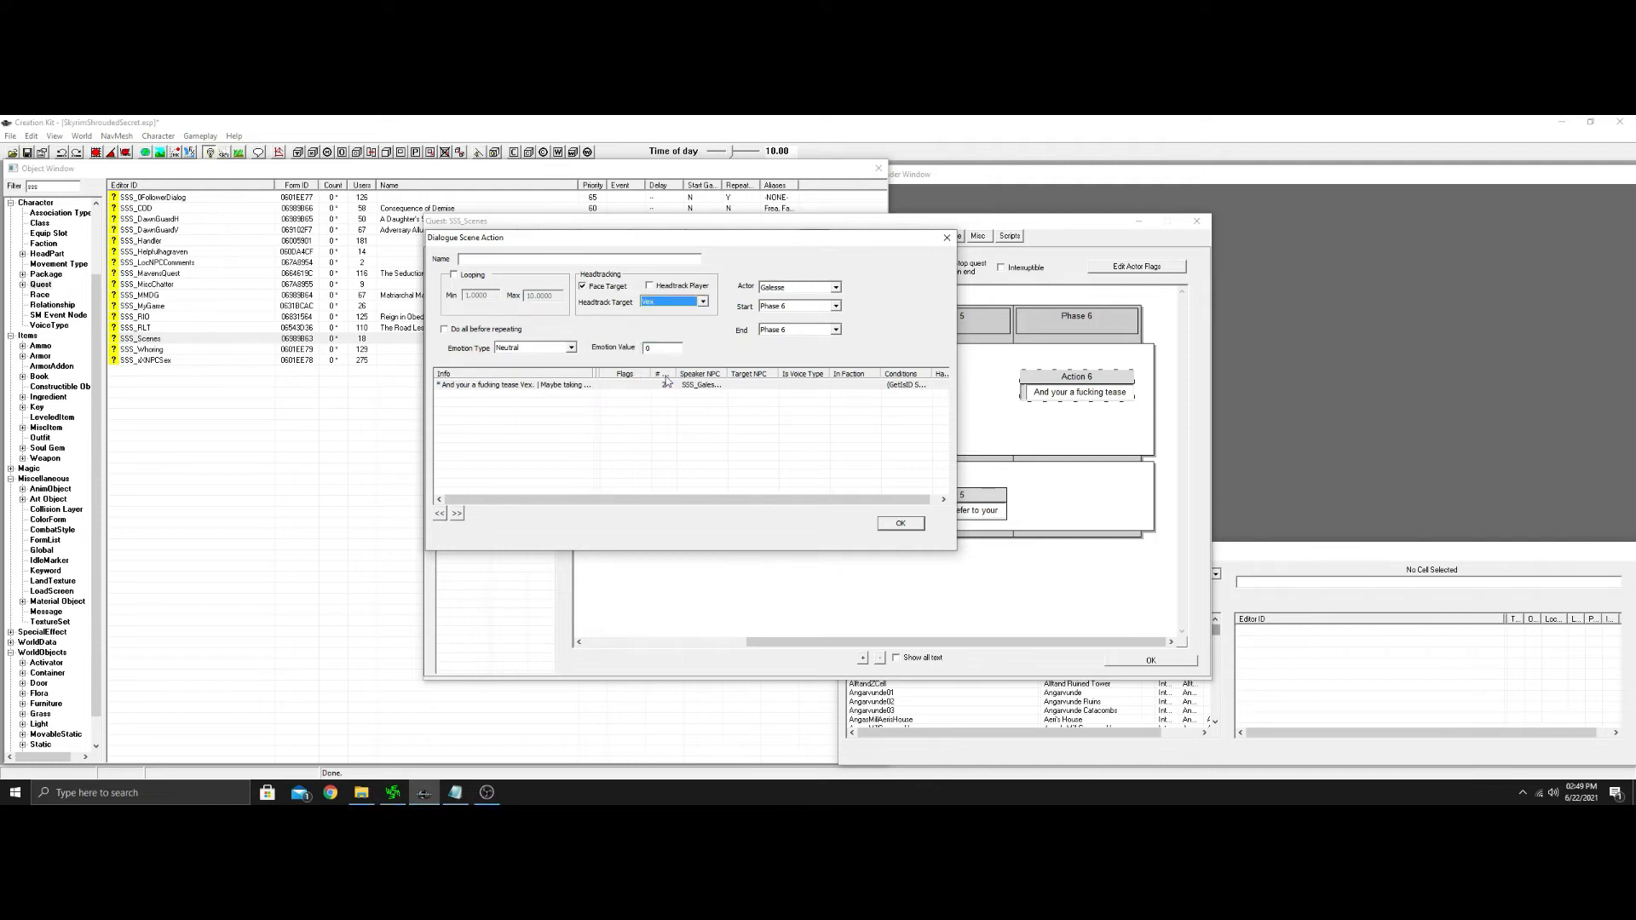
click(906, 524)
Enable Face Target with Galesse as the headtrack target in Vex's Phase 5 dialogue action.
double_click(958, 502)
click(583, 287)
click(703, 302)
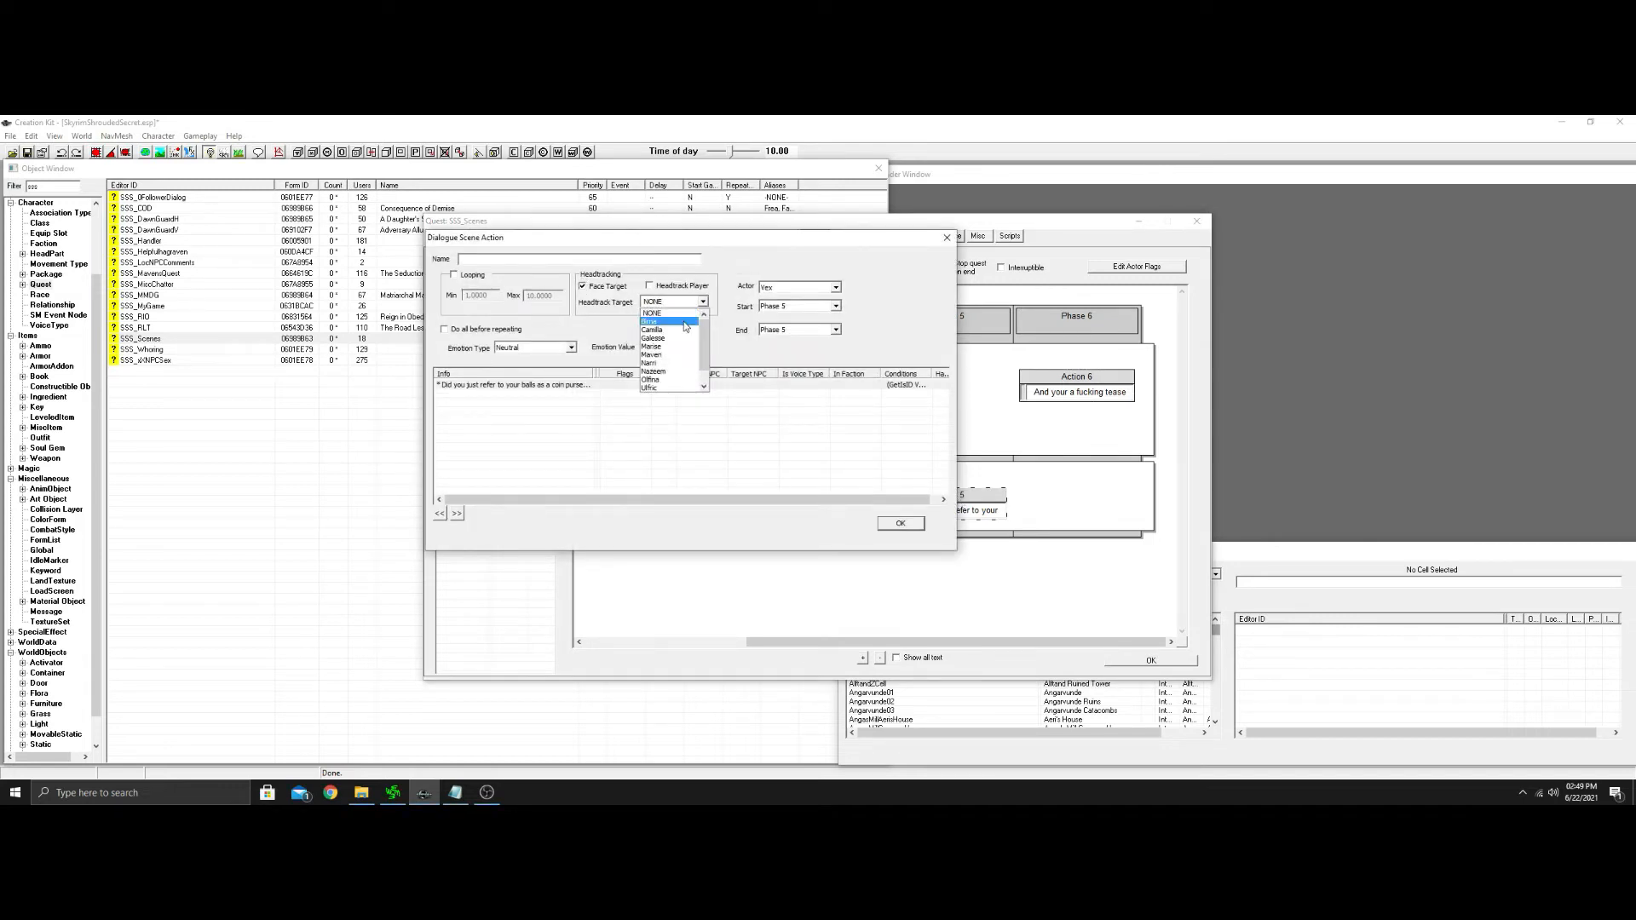
click(674, 338)
click(910, 524)
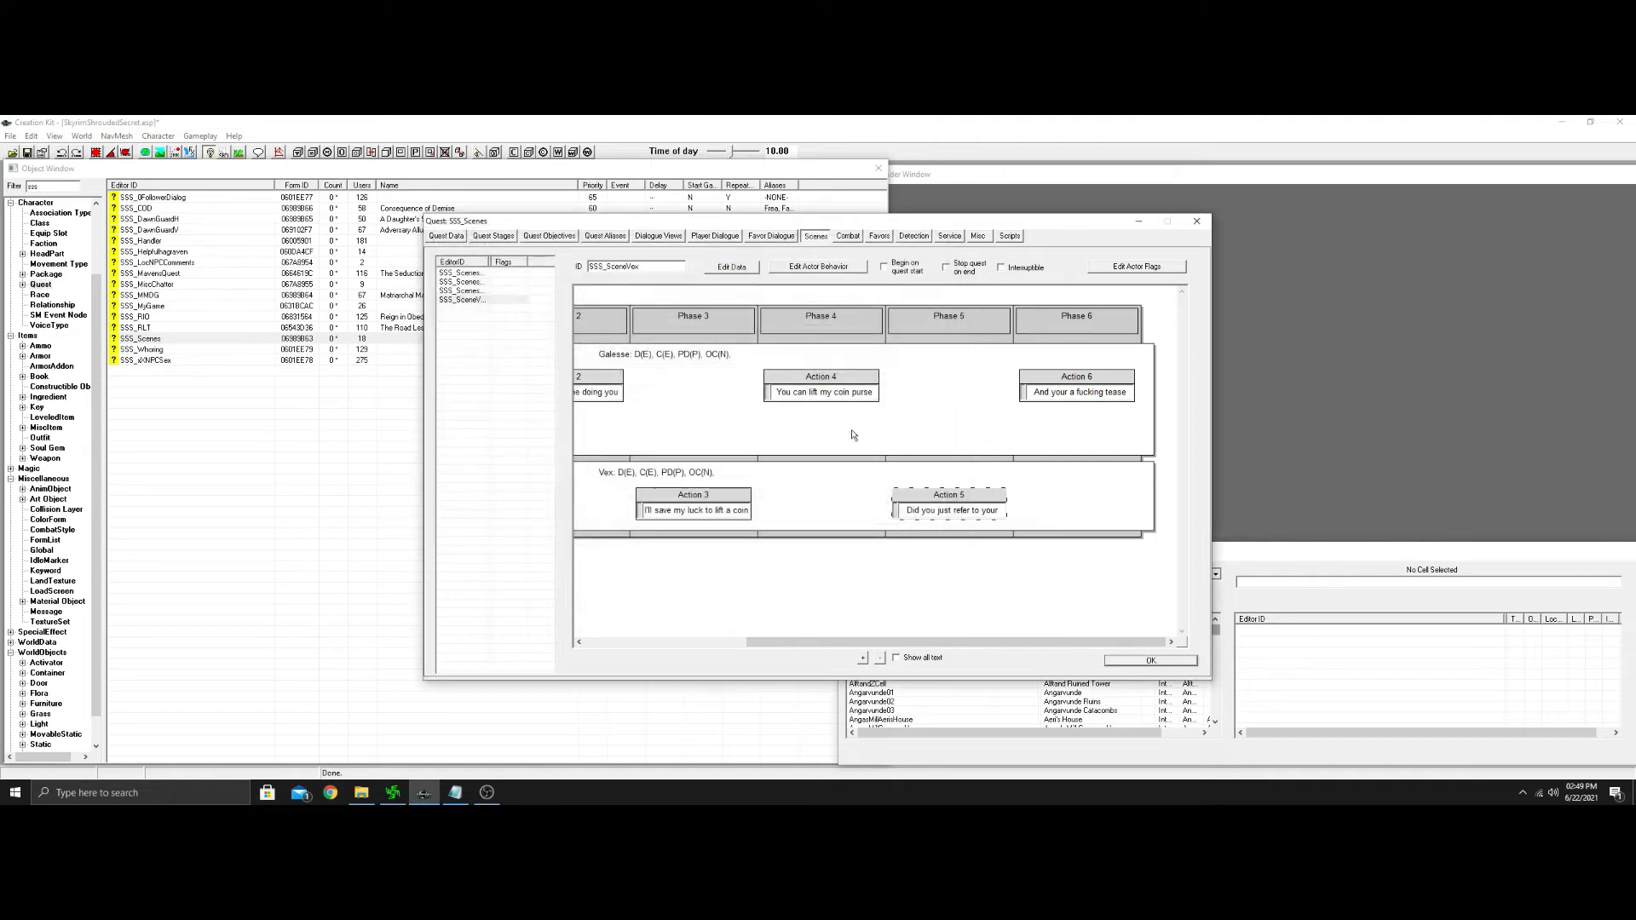
Enable Face Target with Vex as the headtrack target in Galesse's Phase 4 dialogue action.
double_click(820, 378)
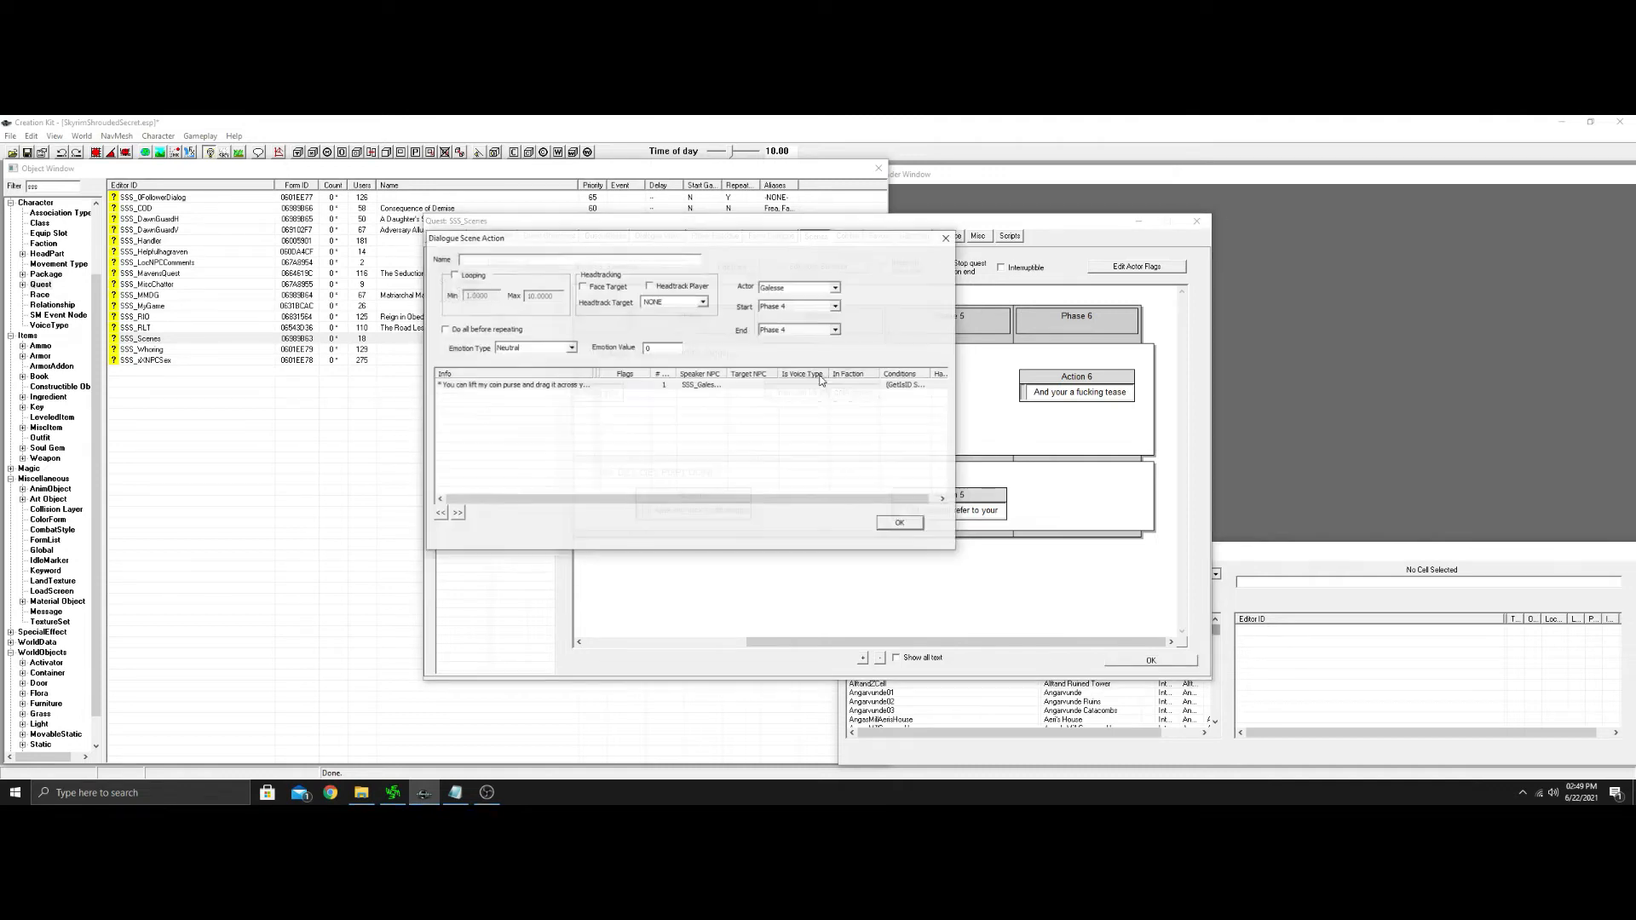
click(703, 303)
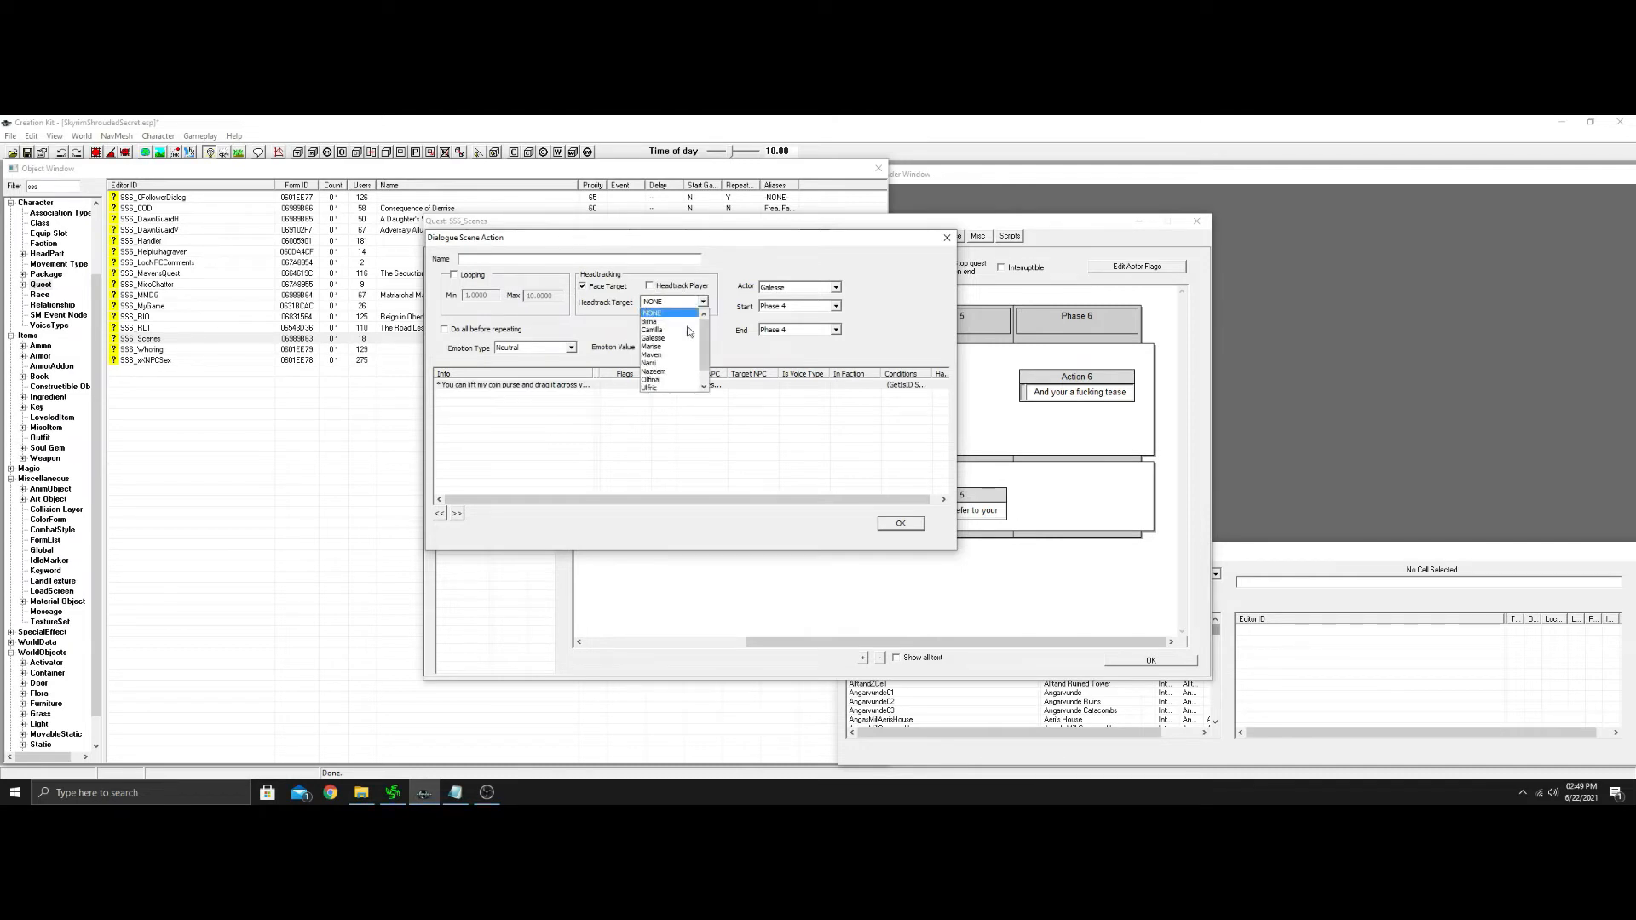
click(670, 380)
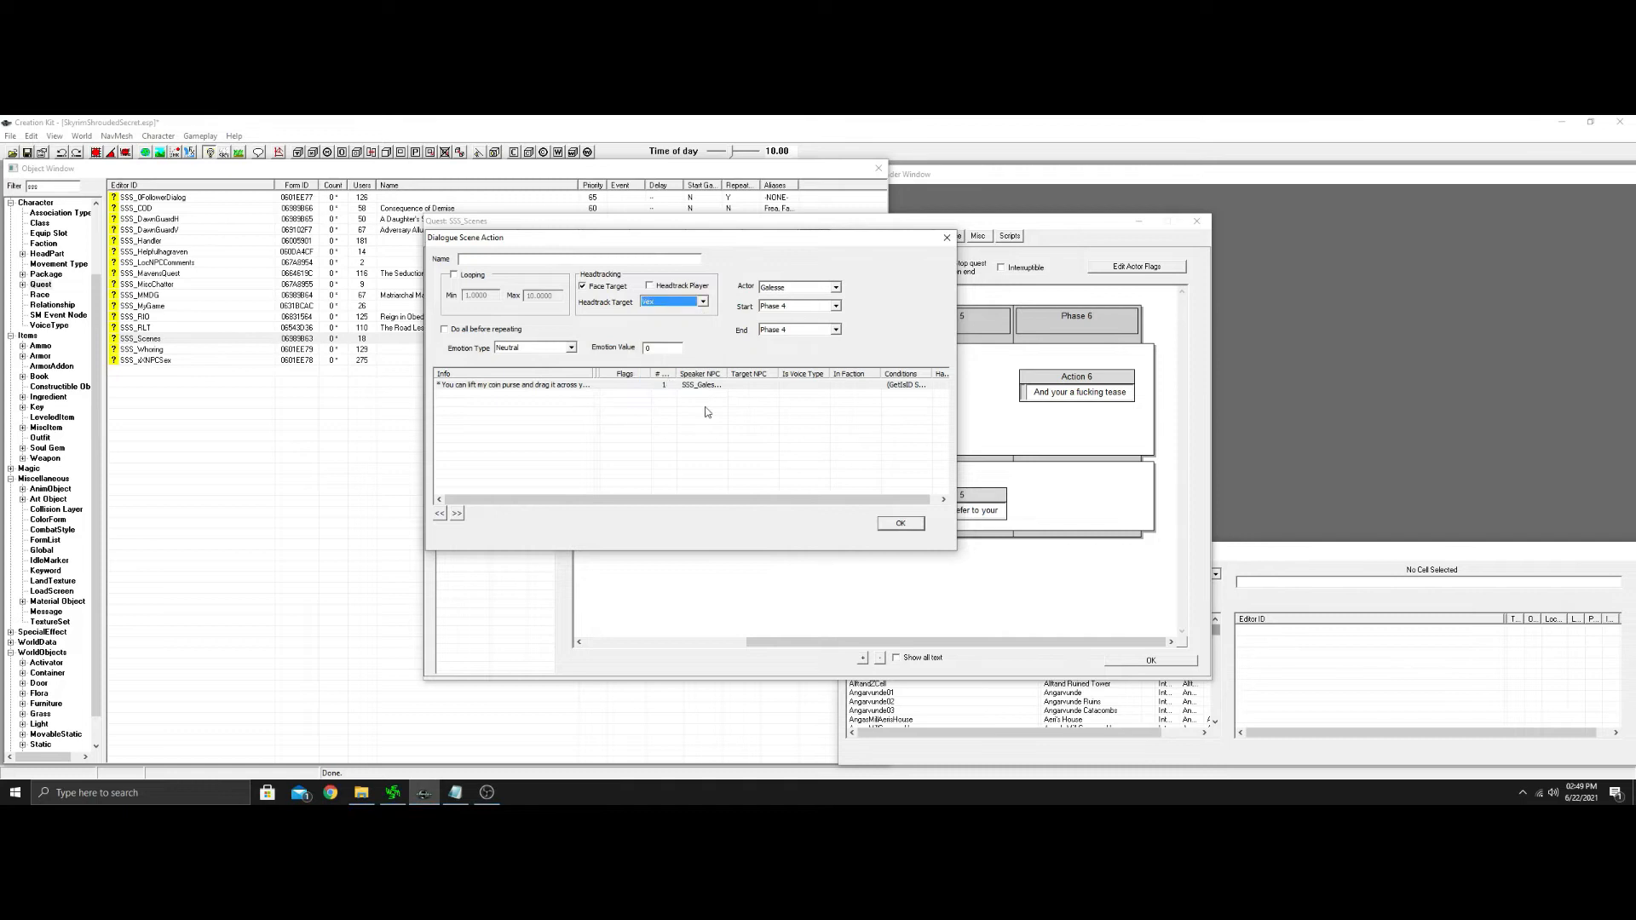
click(900, 523)
Enable Face Target with Galesse as the headtrack target in Vex's Phase 3 dialogue action.
double_click(684, 496)
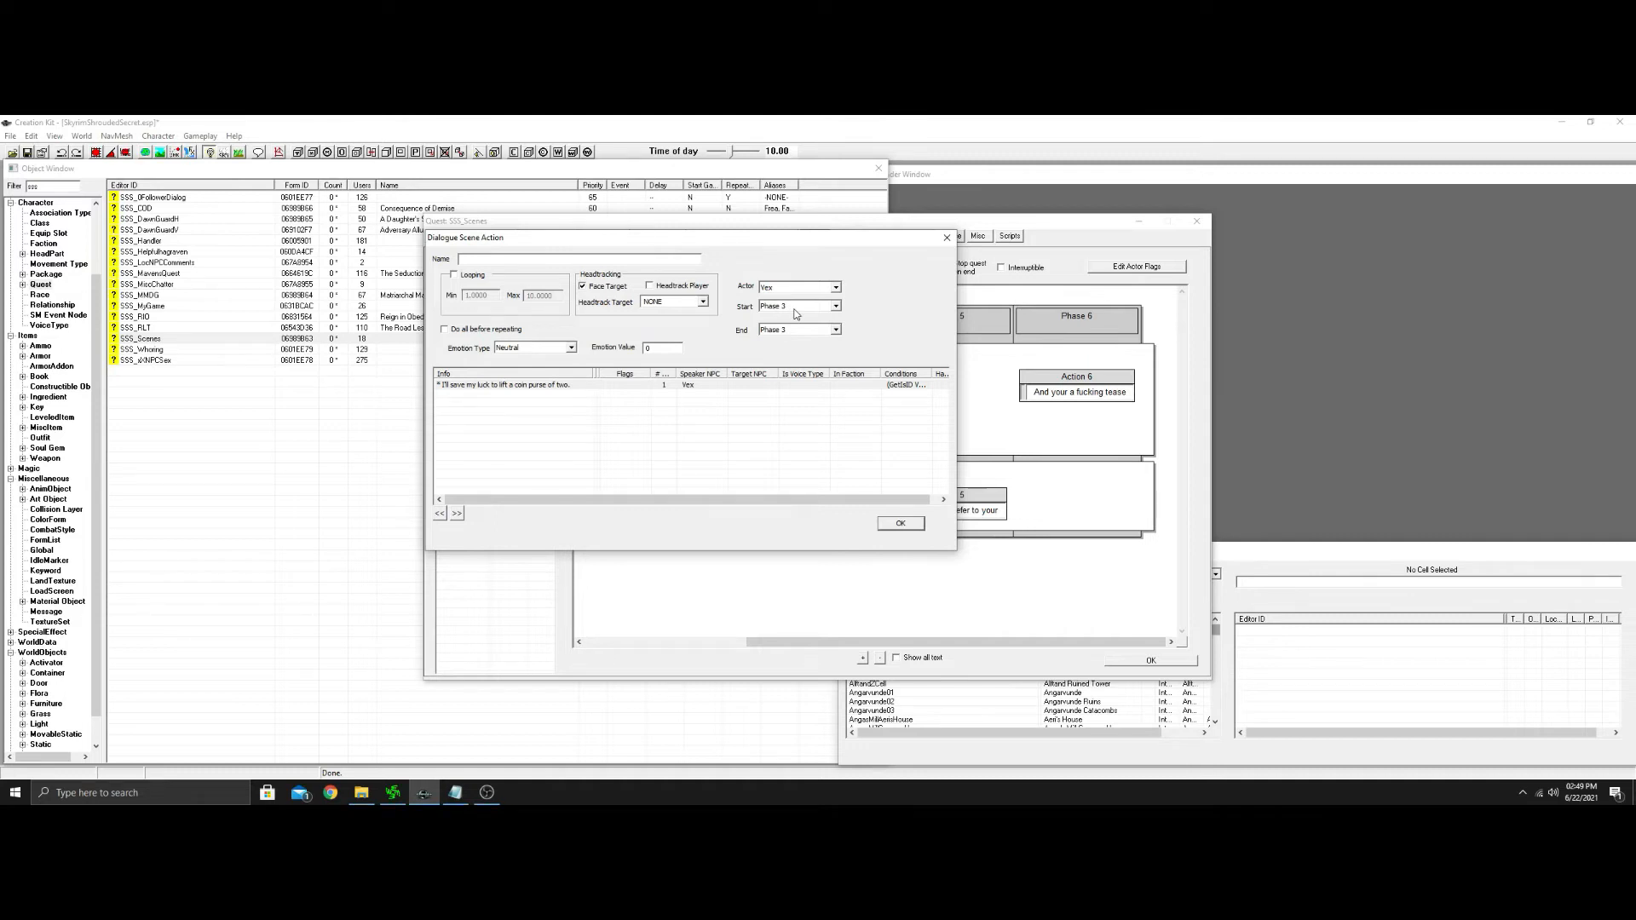
click(703, 301)
click(673, 338)
click(900, 526)
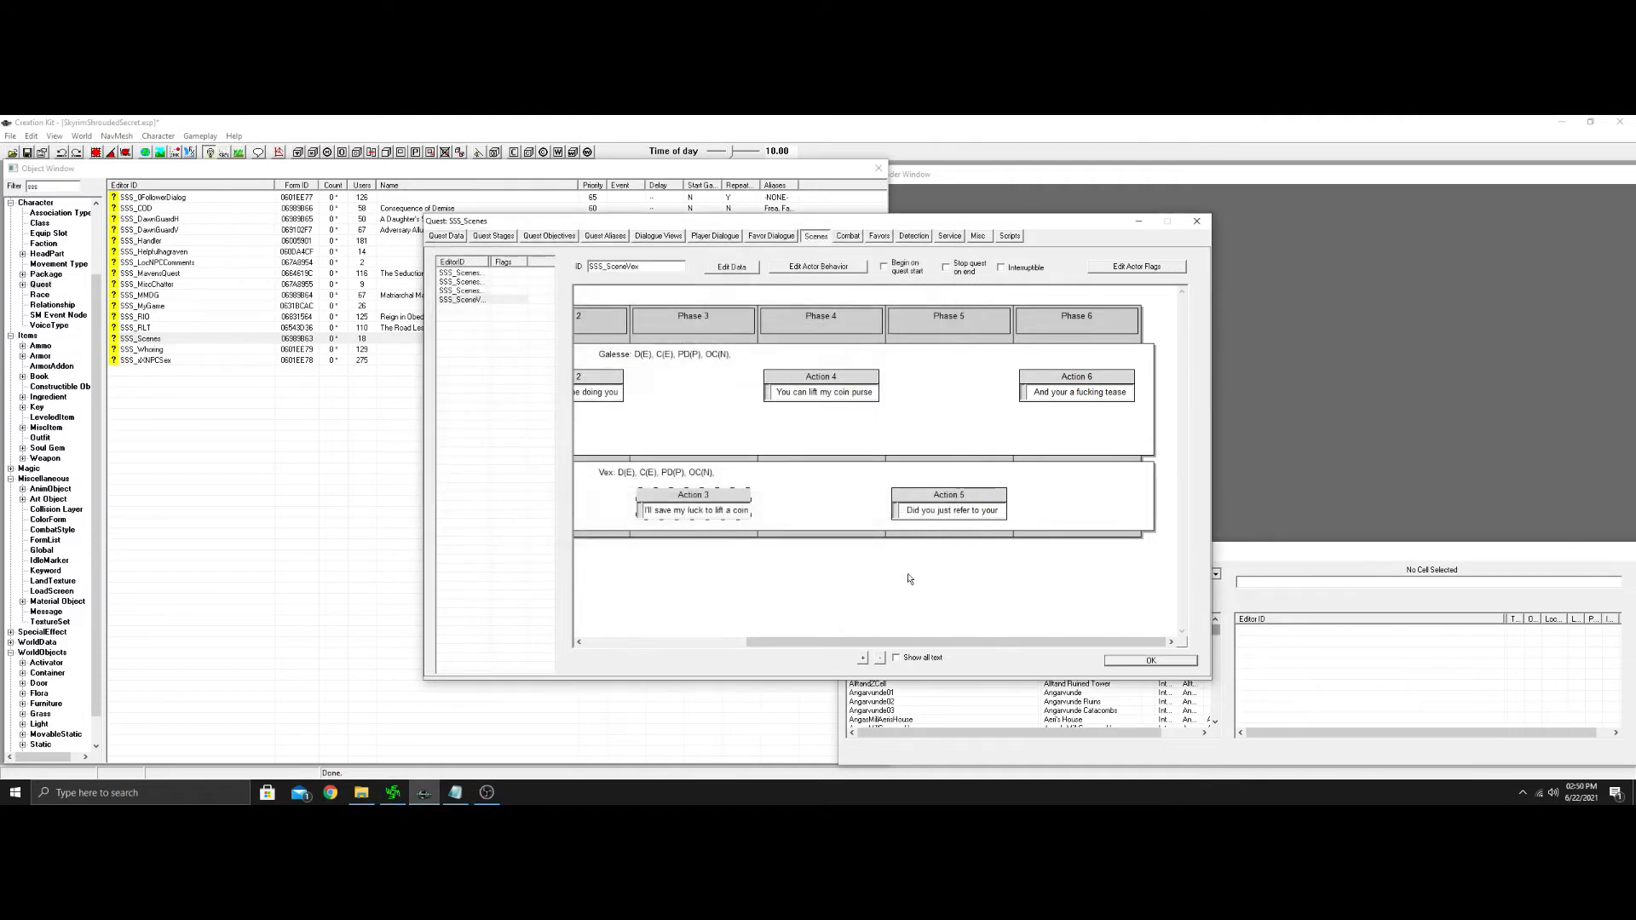
Open Galesse's Phase 2 dialogue action and review its response settings without changing them.
drag(871, 641, 721, 642)
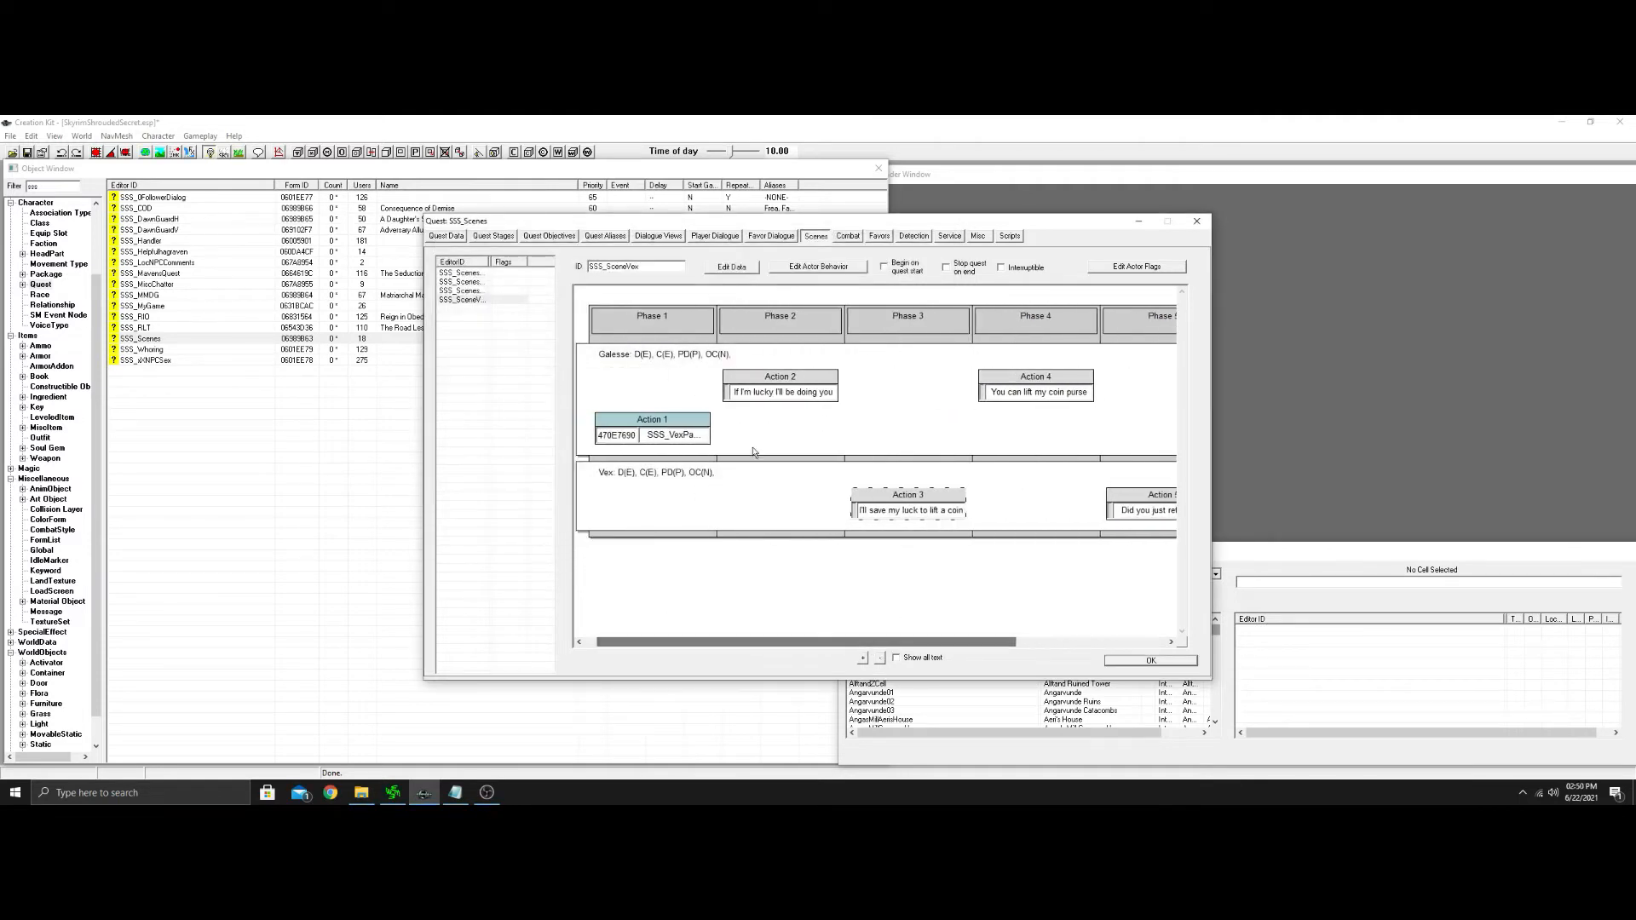
double_click(791, 376)
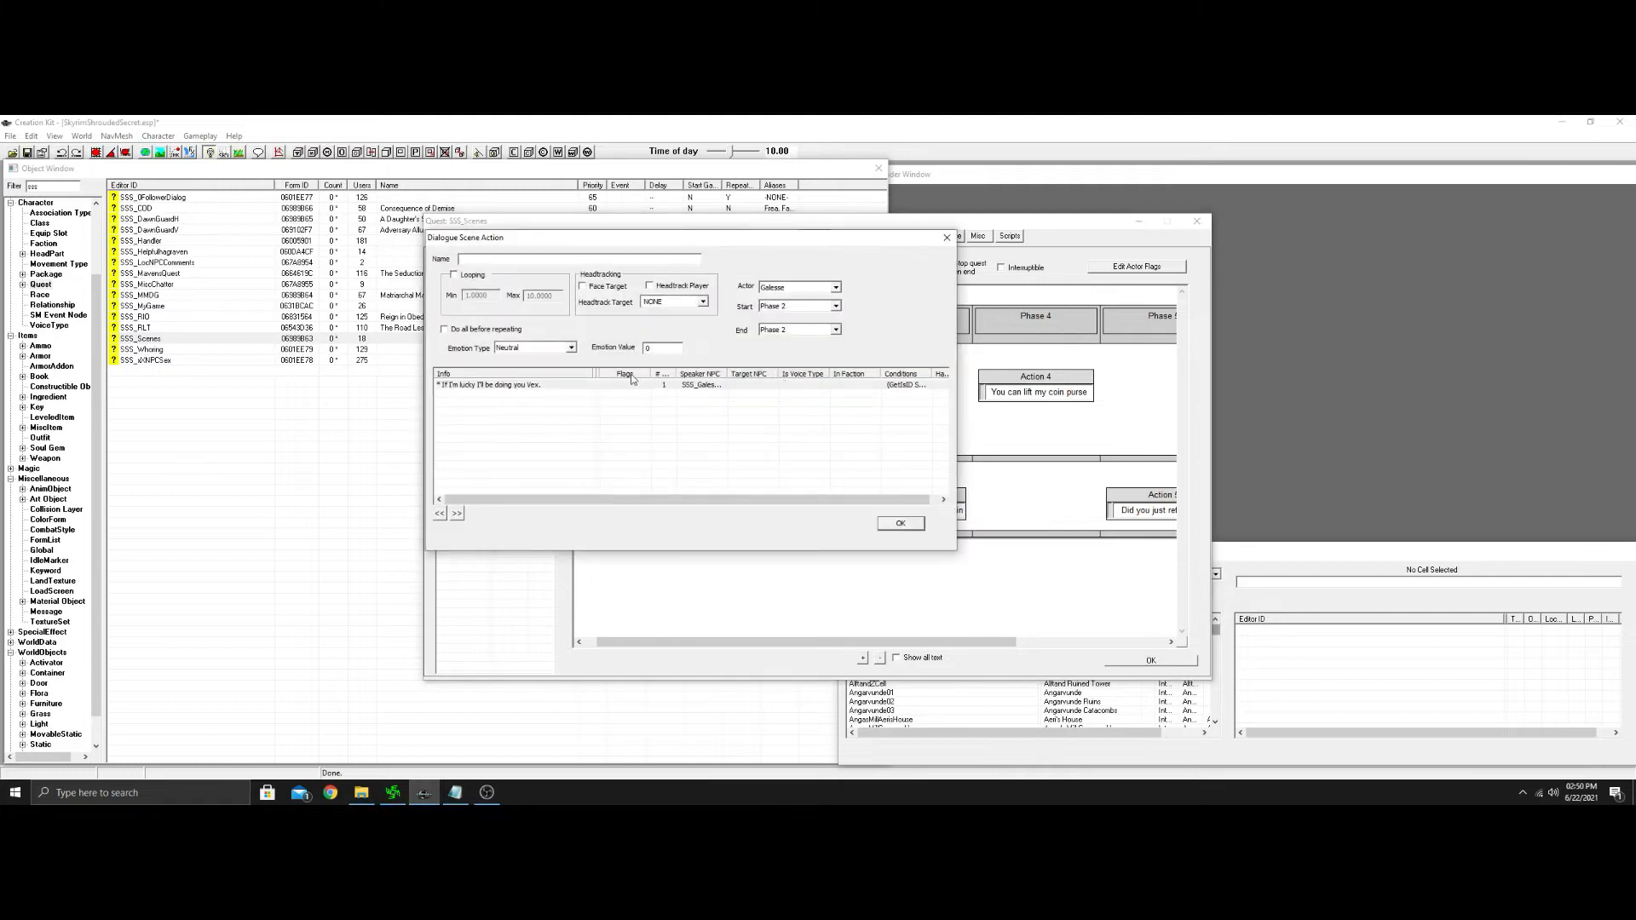
double_click(574, 385)
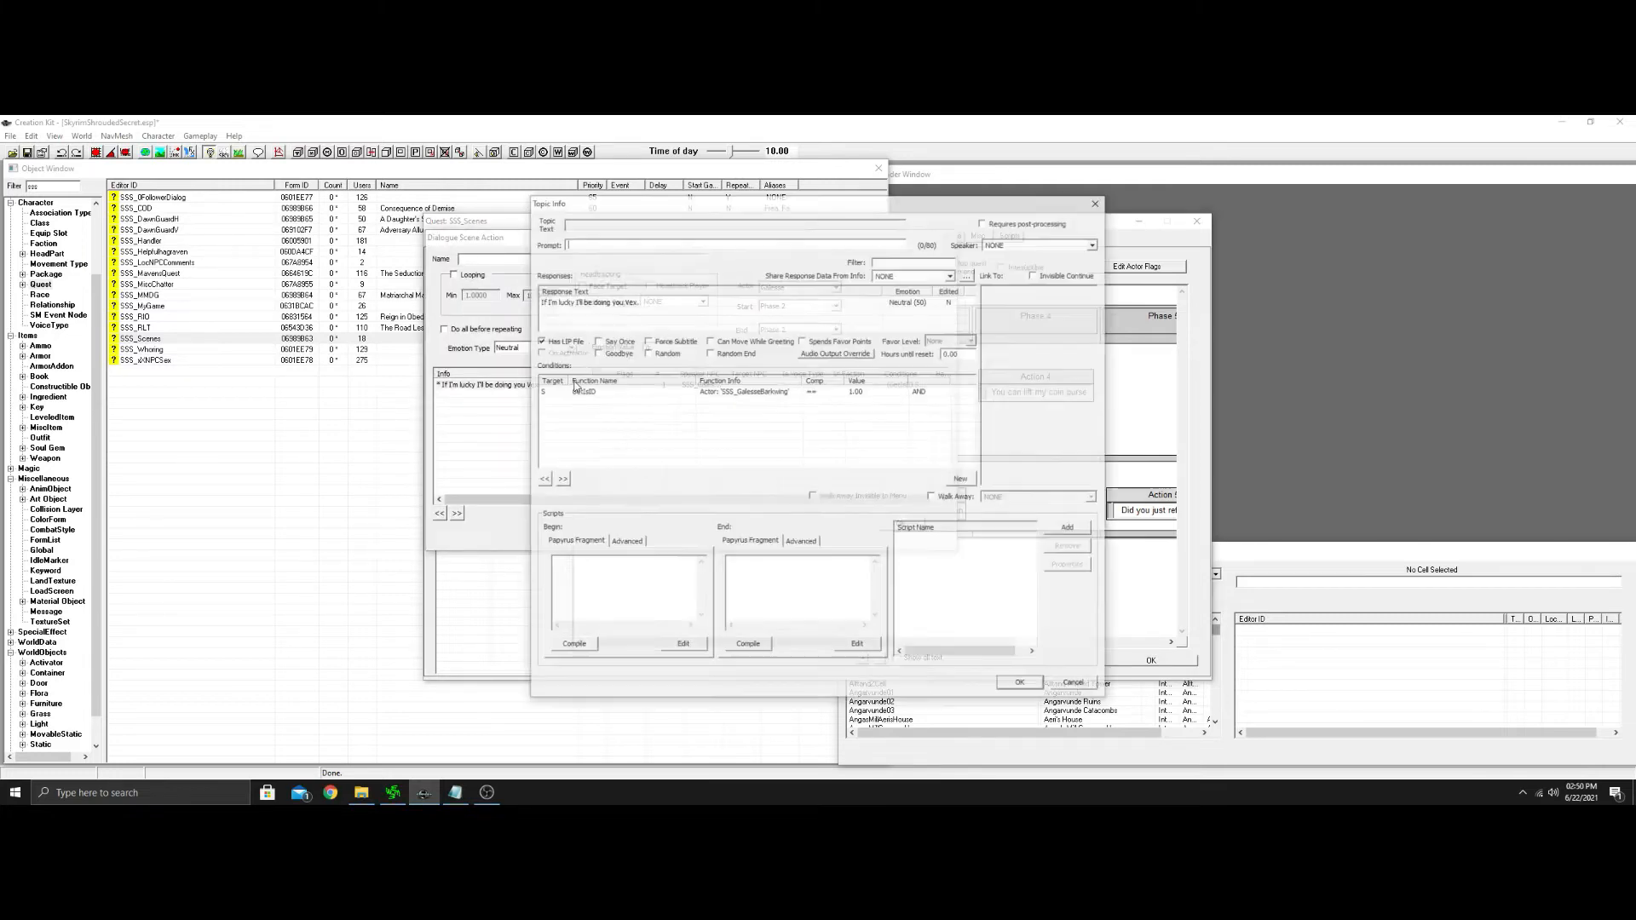
double_click(622, 302)
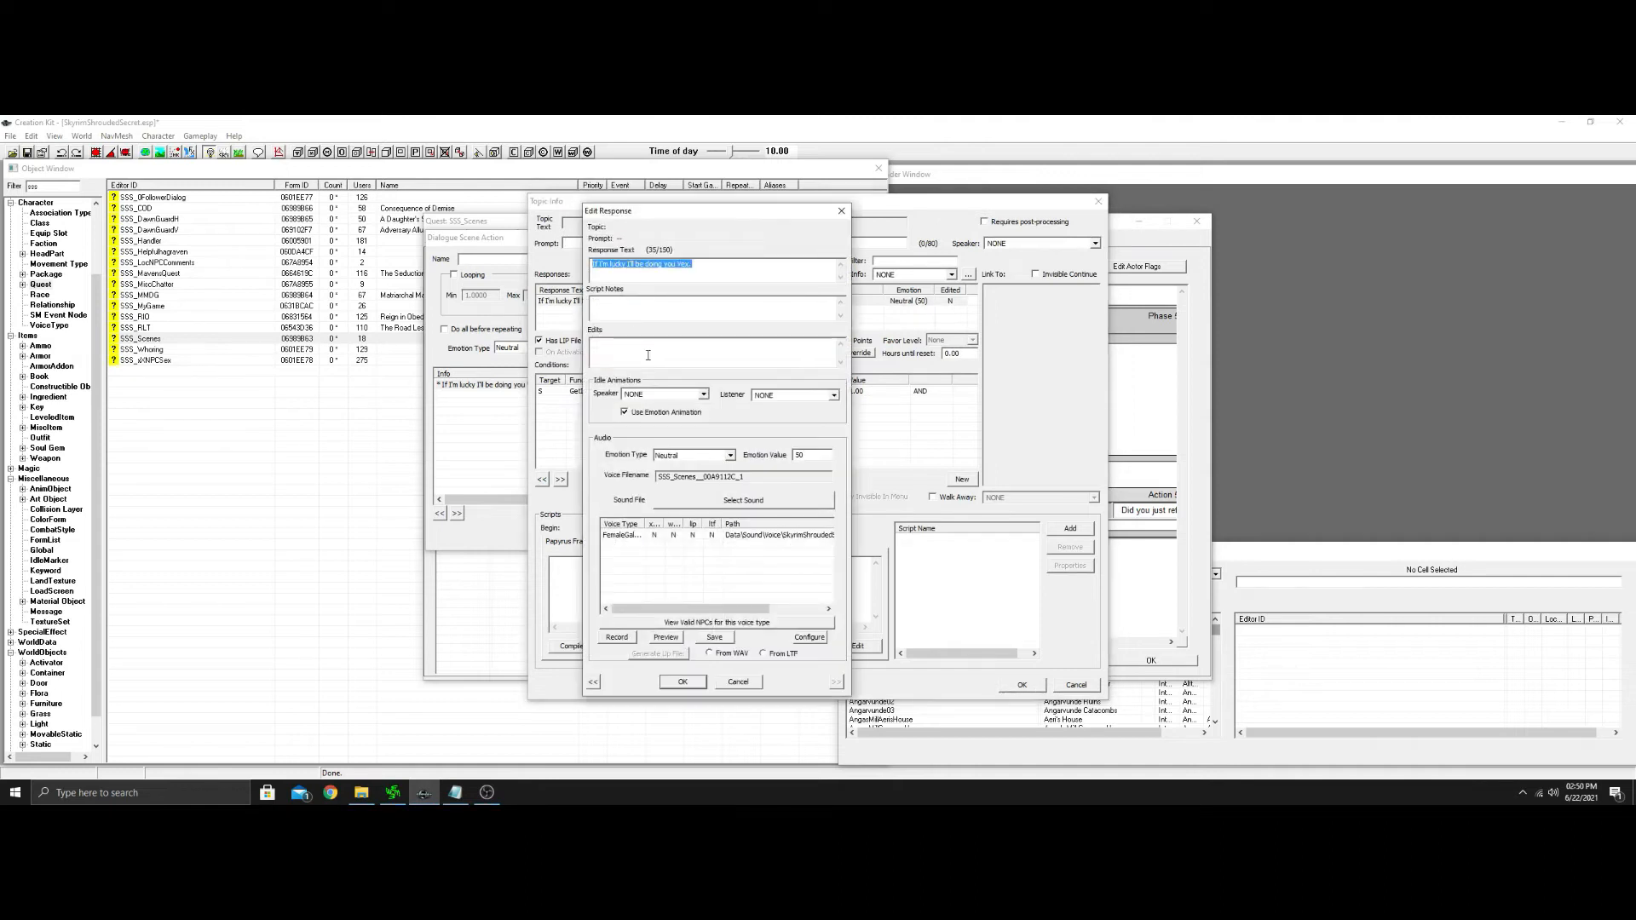
click(750, 680)
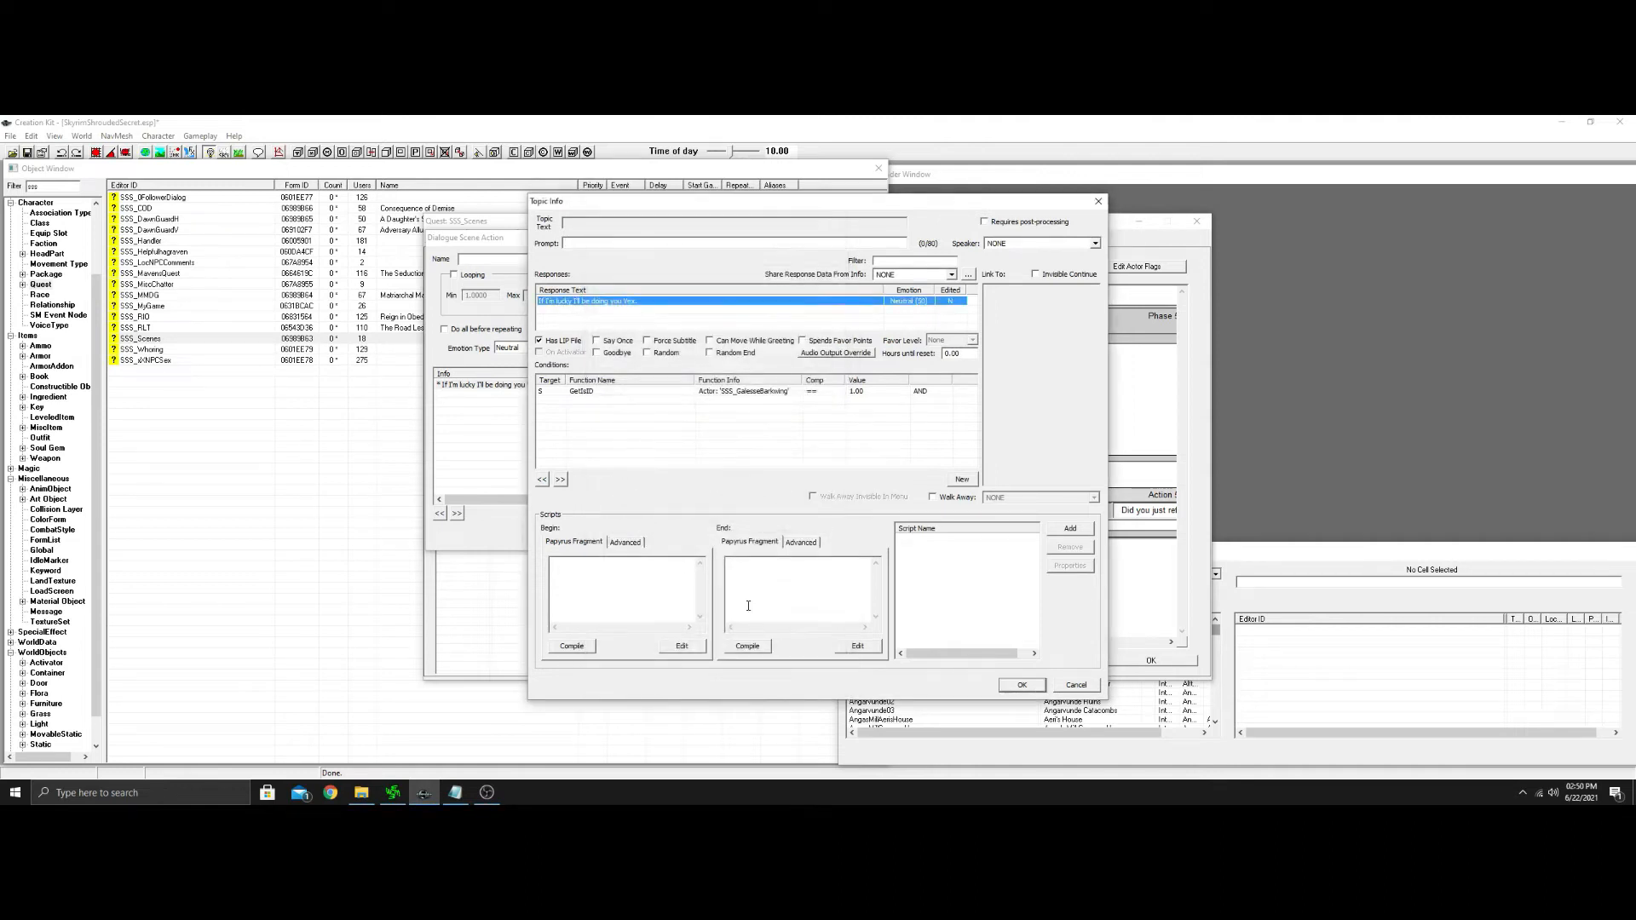
click(1076, 685)
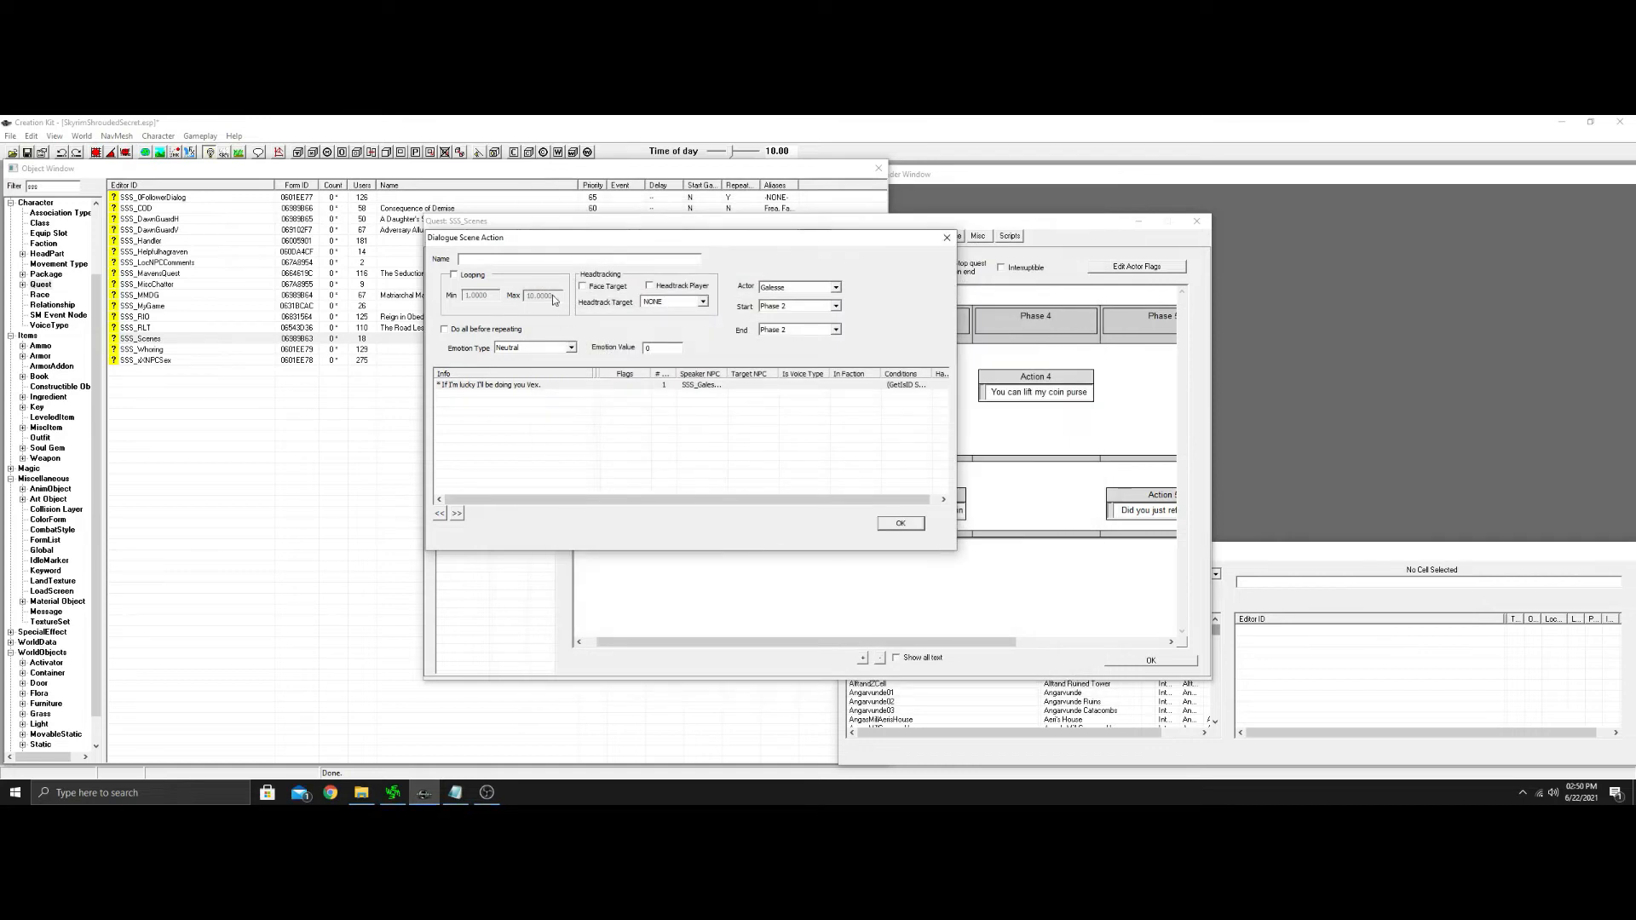
Enable Face Target with Vex as the headtrack target in Galesse's Phase 2 dialogue action.
click(584, 288)
click(702, 302)
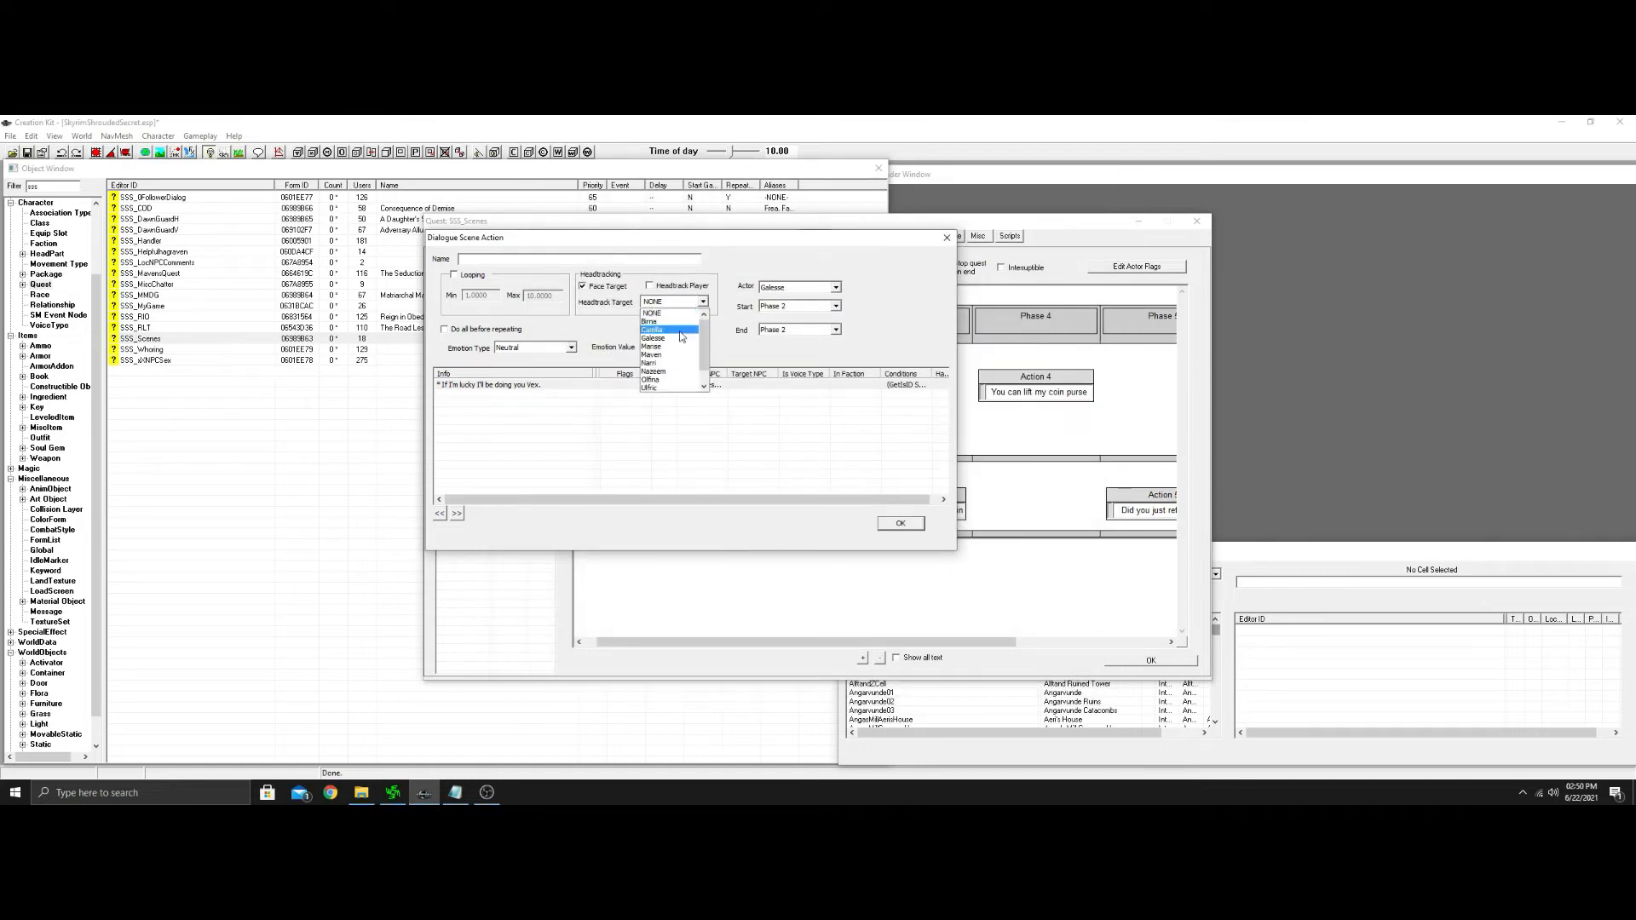
click(647, 381)
click(900, 523)
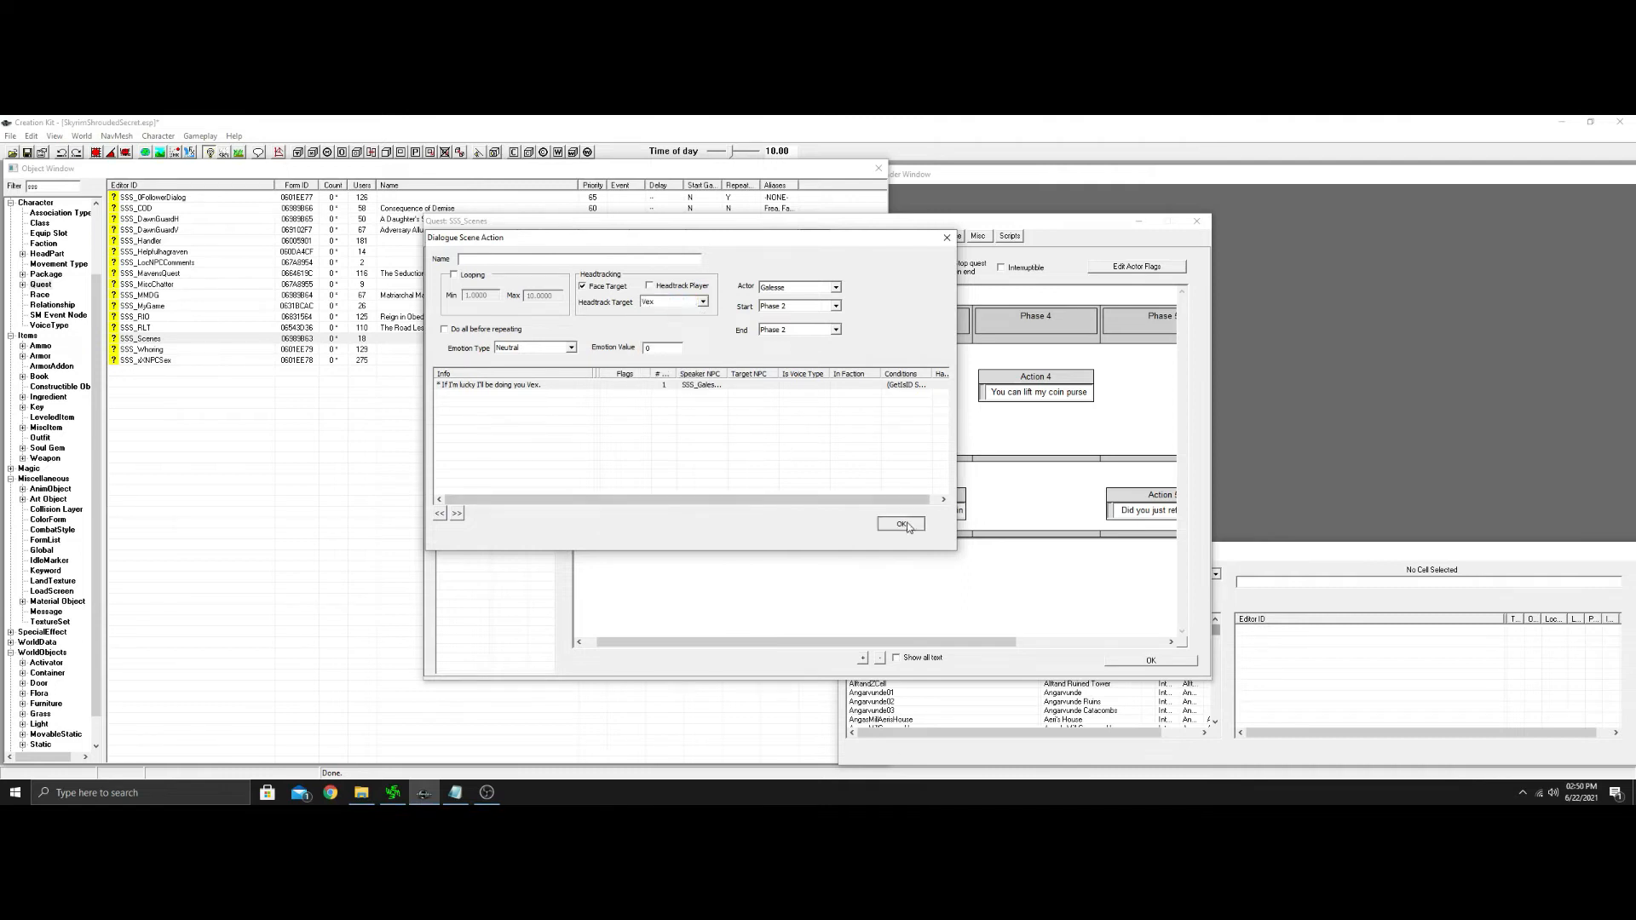
Extend Galesse's SSS_VexPackage package action so that it ends in Phase 6.
double_click(640, 429)
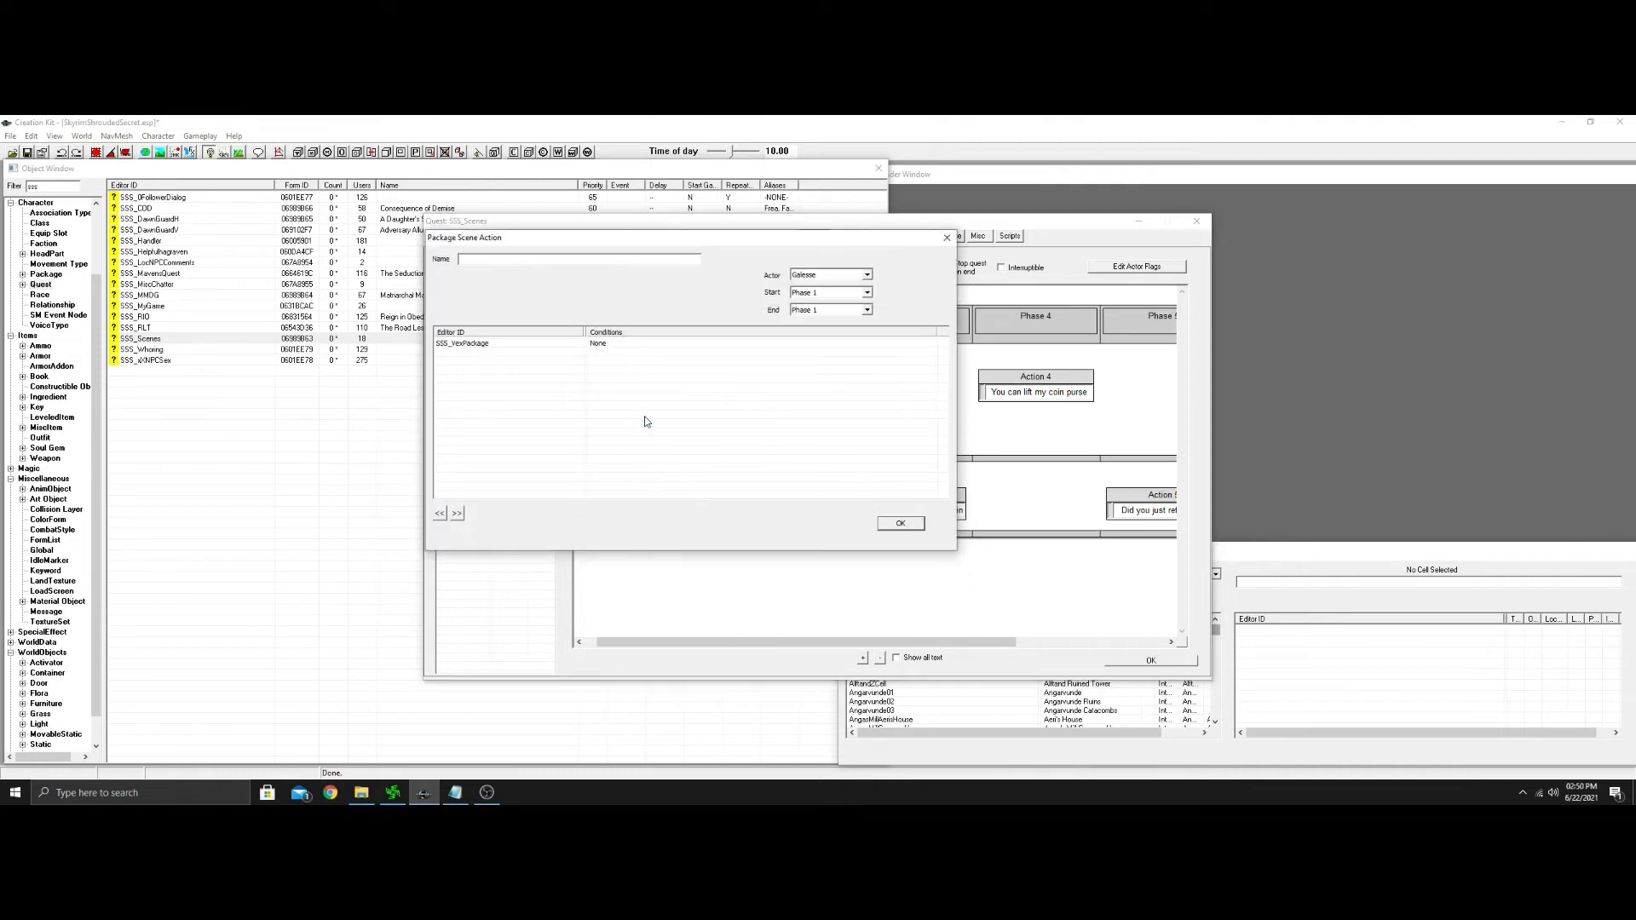
click(868, 310)
click(831, 362)
click(900, 523)
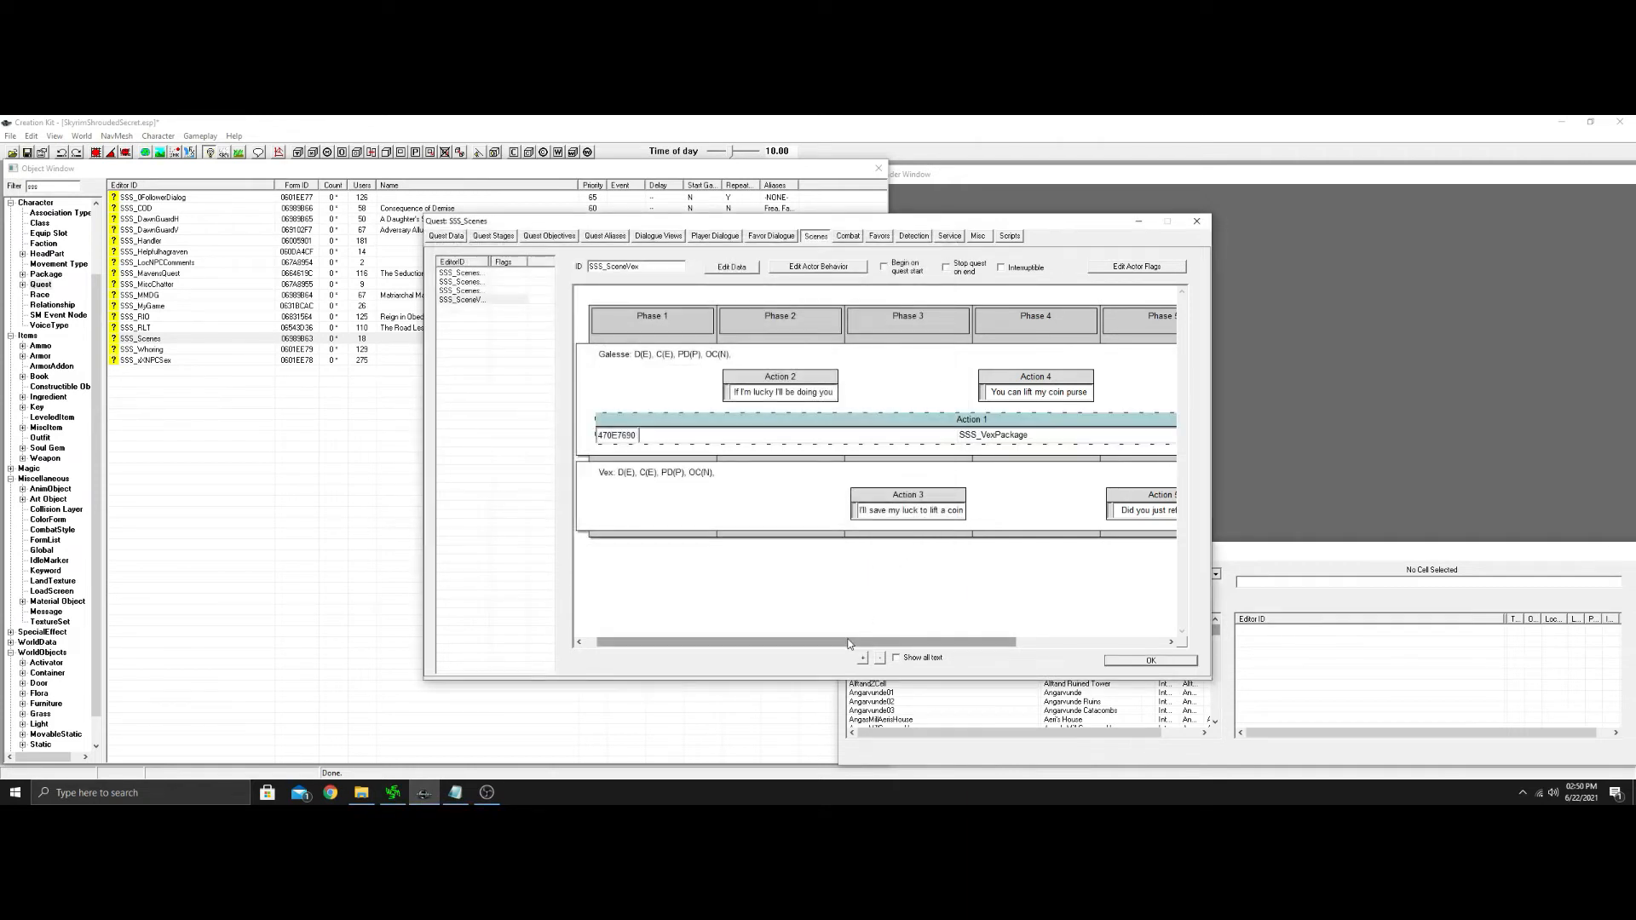
Show the miscellaneous dialogue topics of the SSS_Scenes quest.
mouse_move(849, 641)
mouse_down()
mouse_move(1048, 645)
mouse_move(809, 631)
mouse_move(1005, 630)
mouse_move(842, 630)
mouse_up()
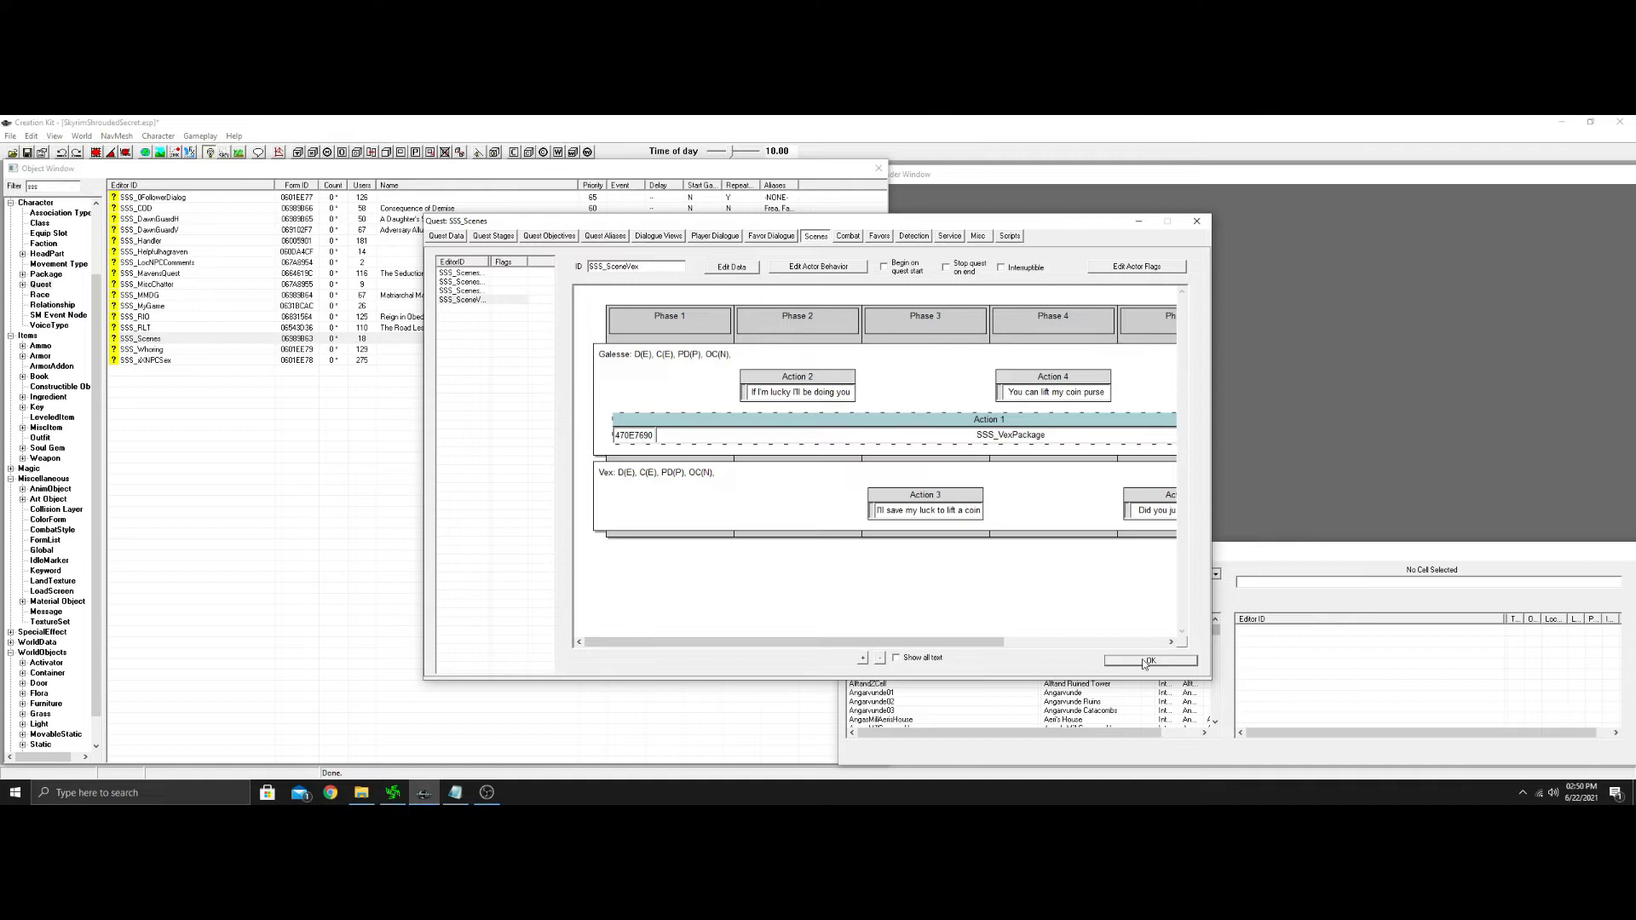
click(839, 322)
click(977, 236)
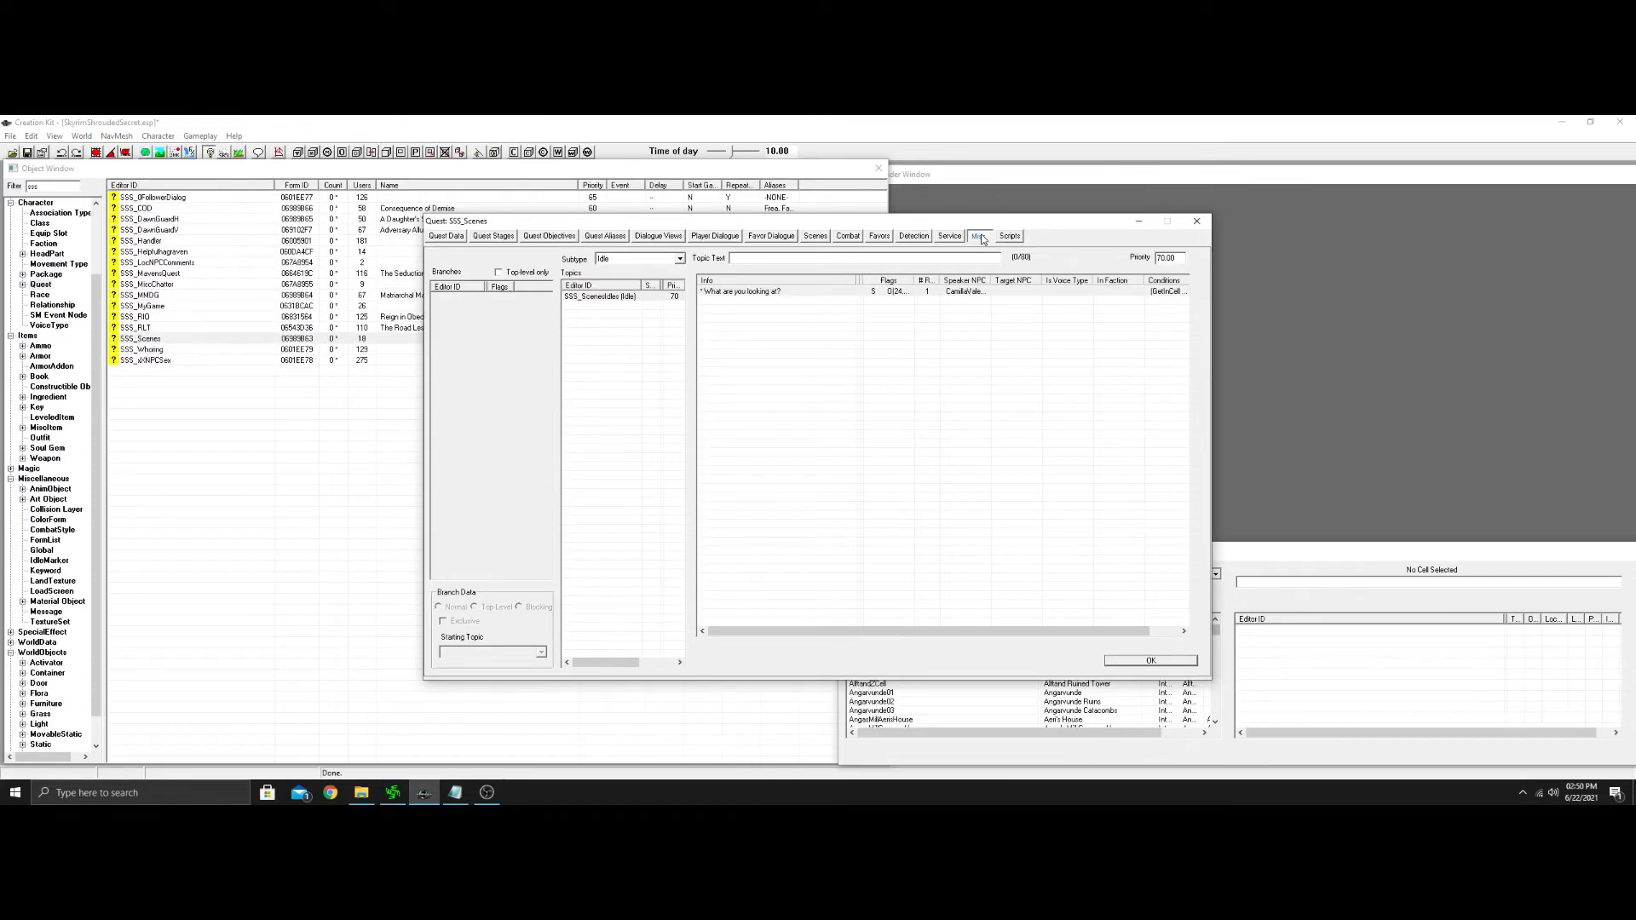
right_click(606, 359)
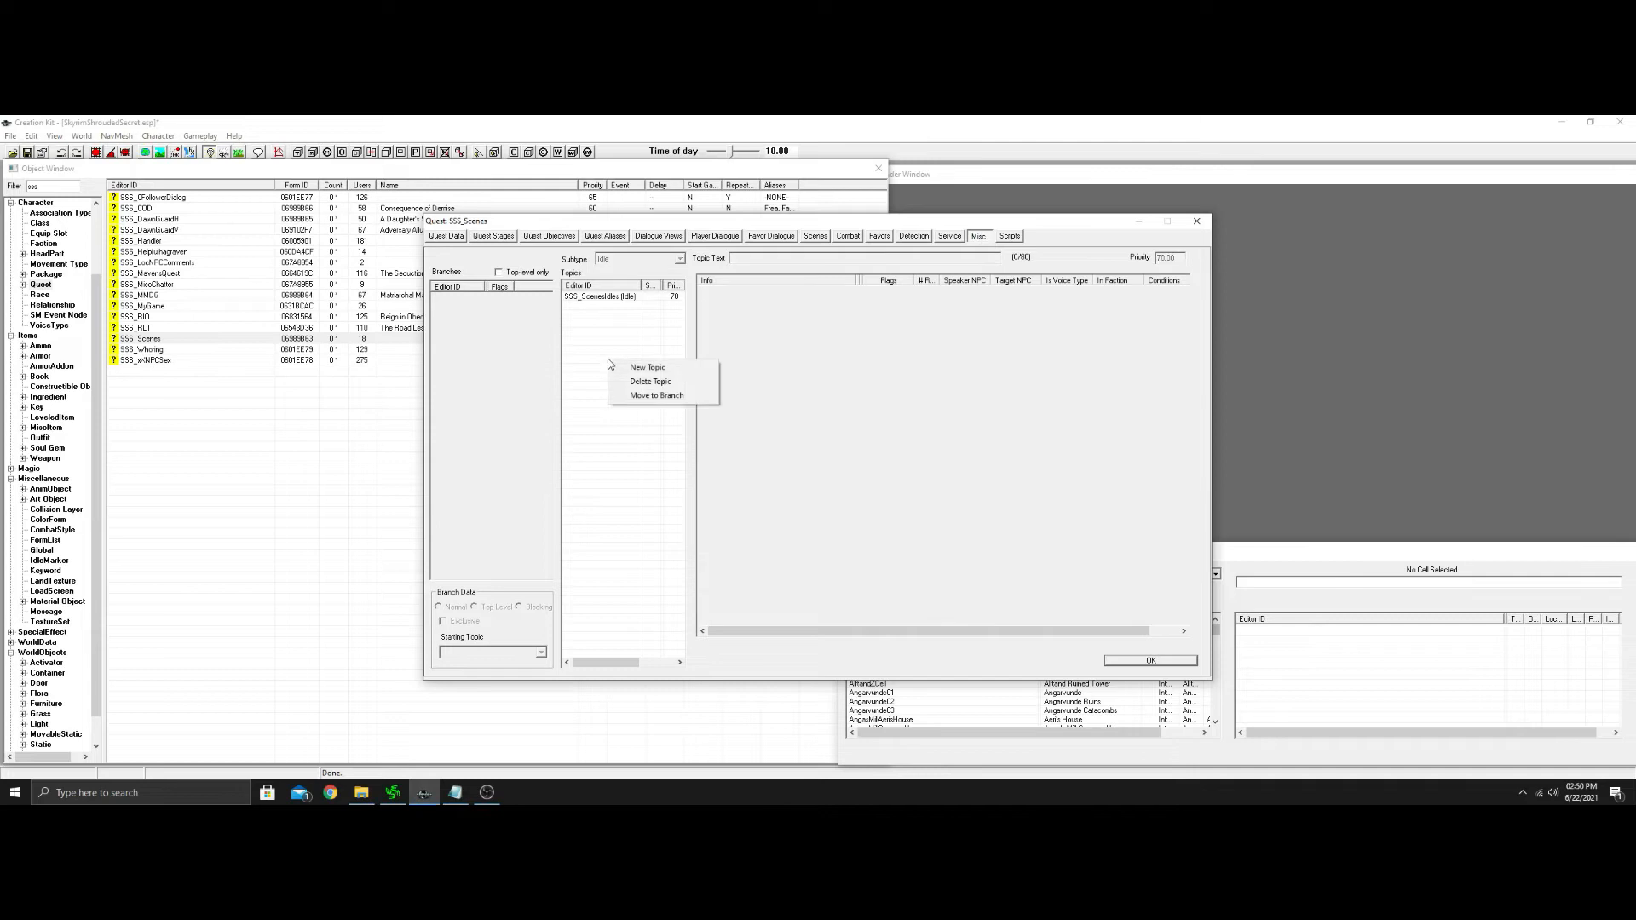
click(669, 370)
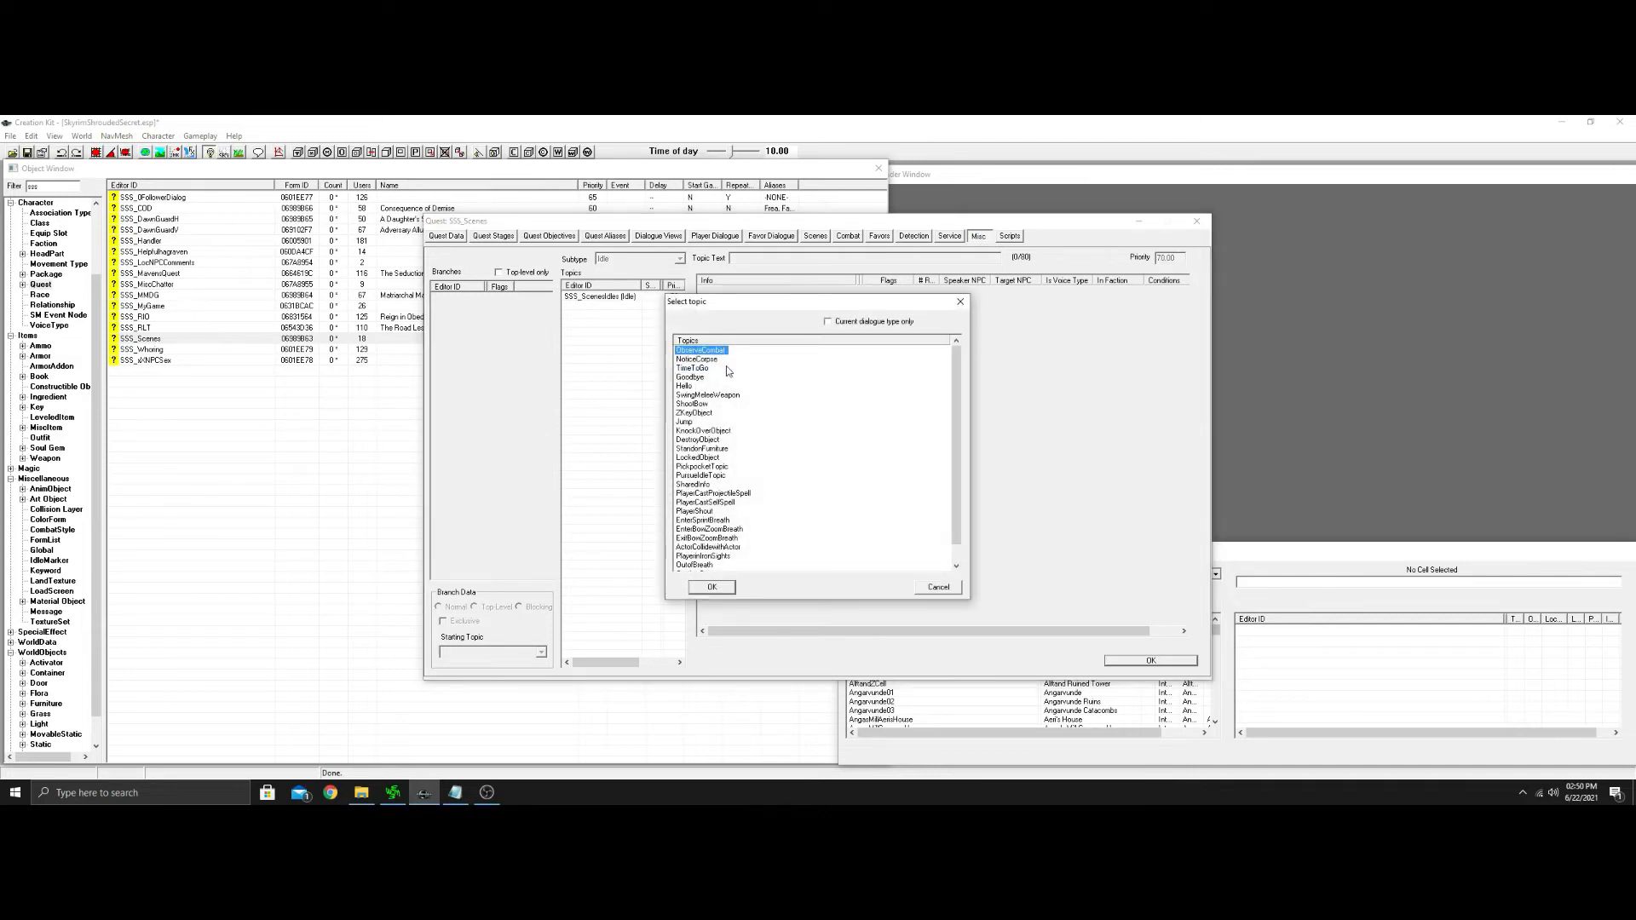
click(938, 587)
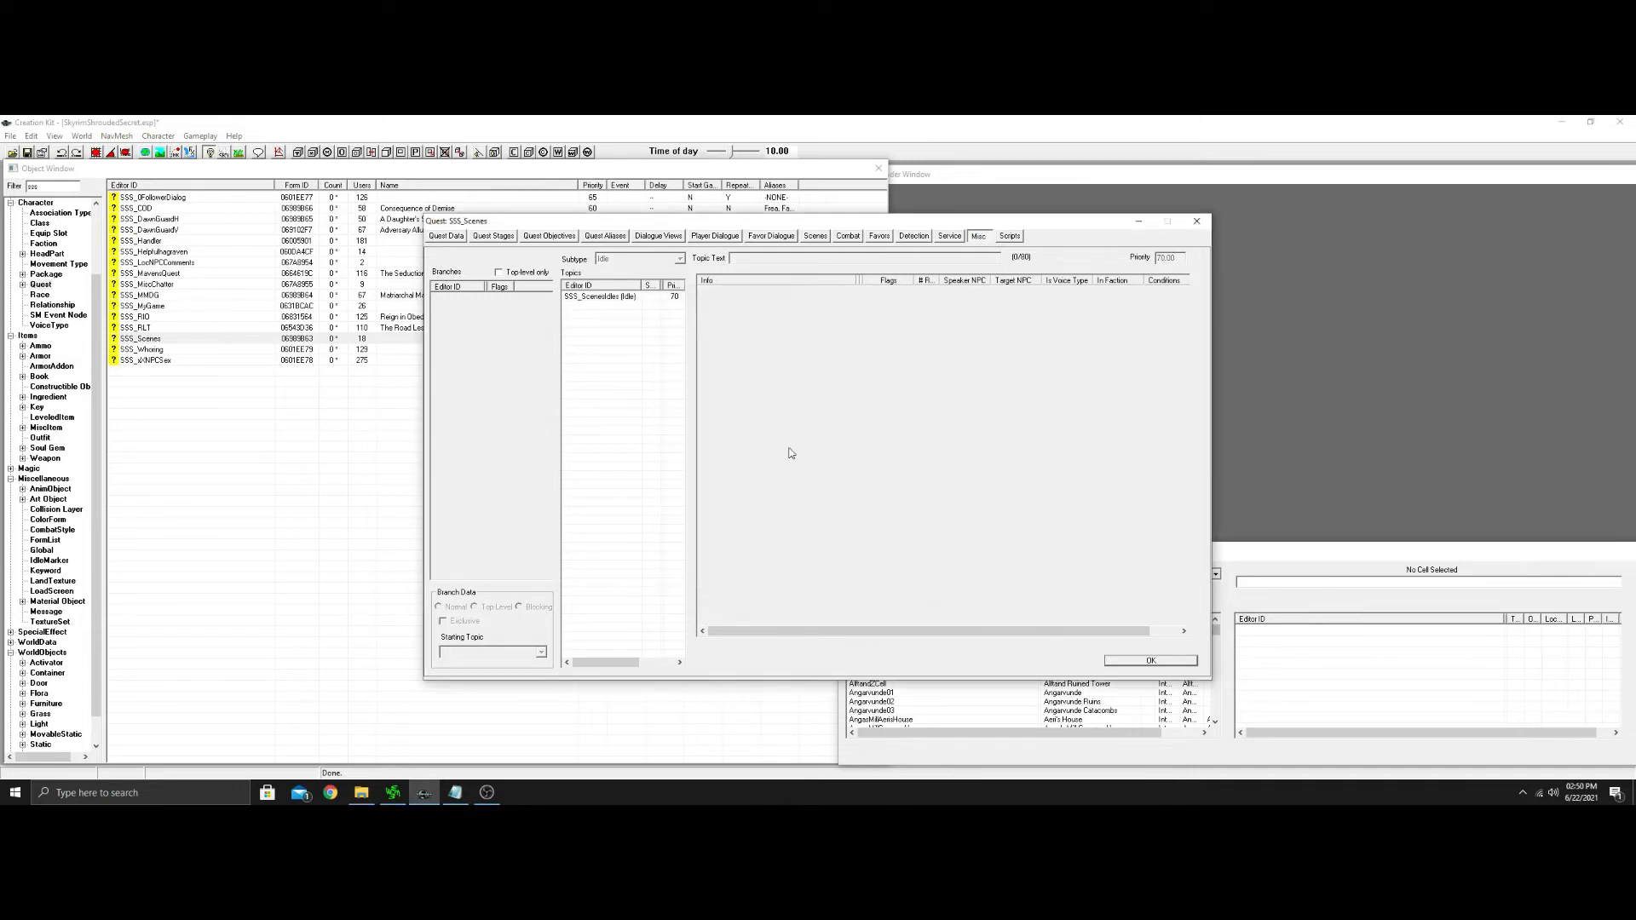
click(602, 296)
right_click(651, 342)
click(679, 349)
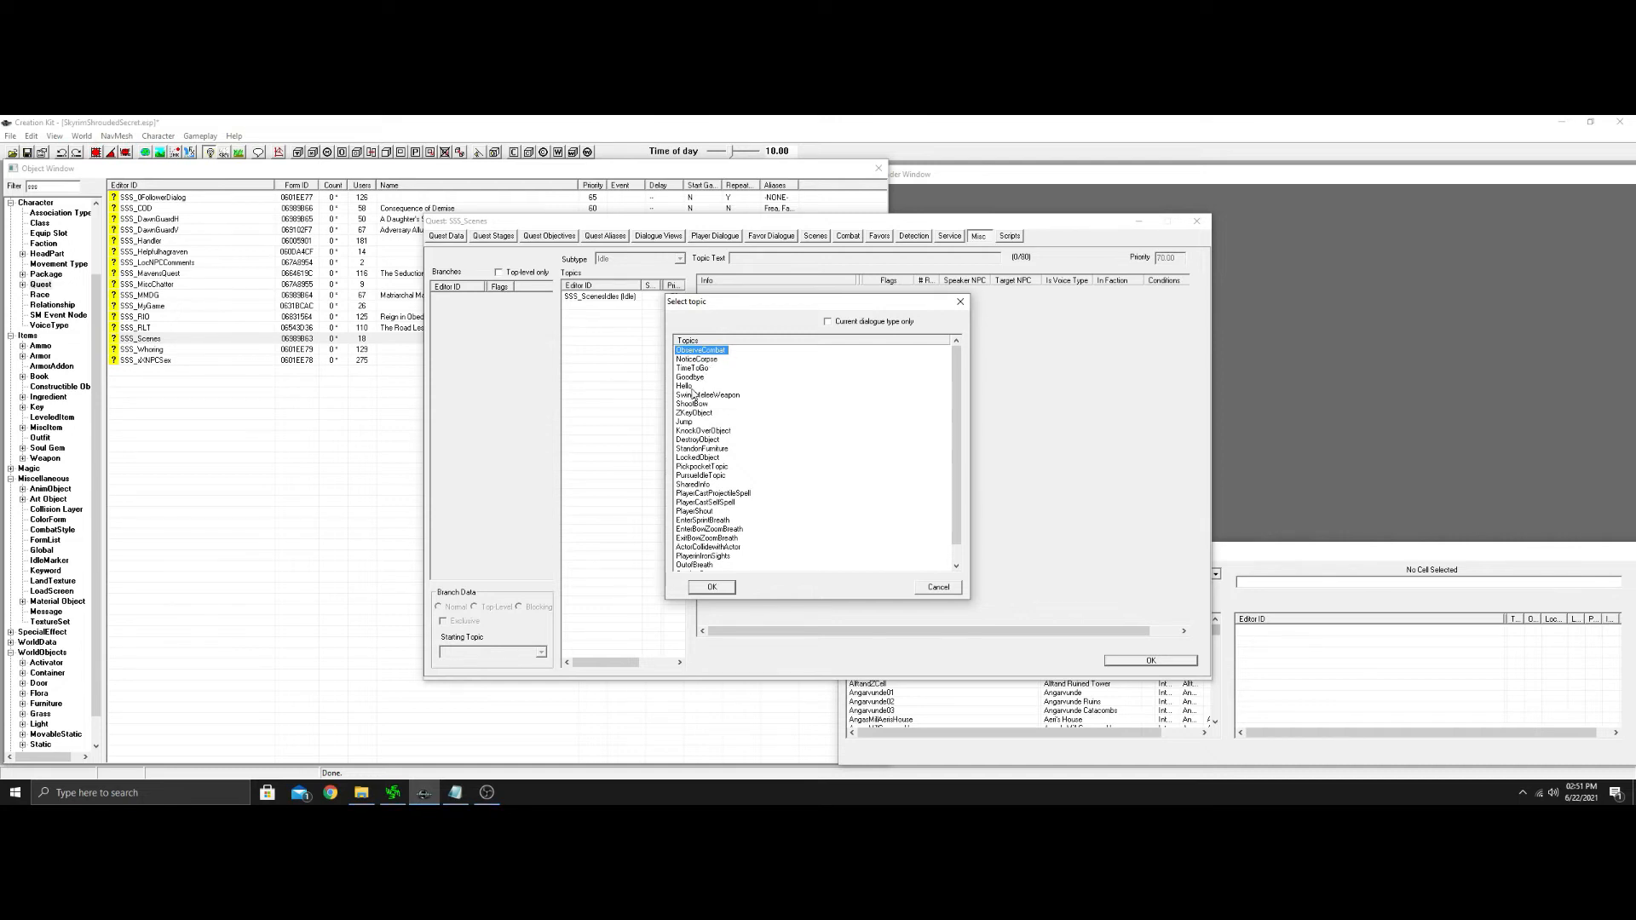
click(605, 305)
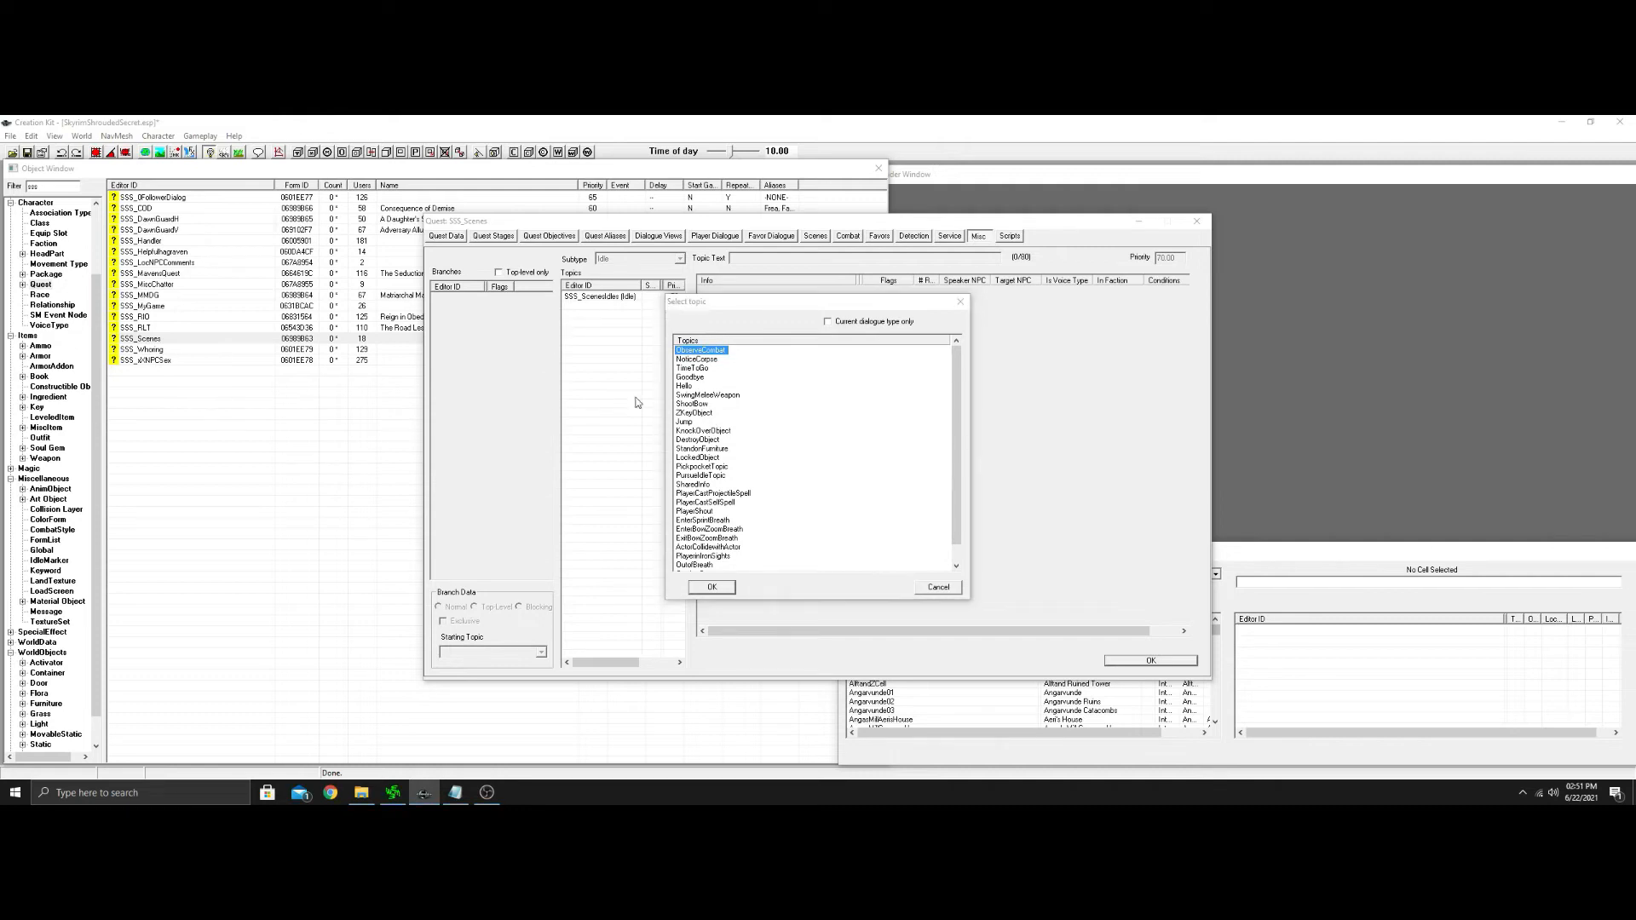
click(942, 587)
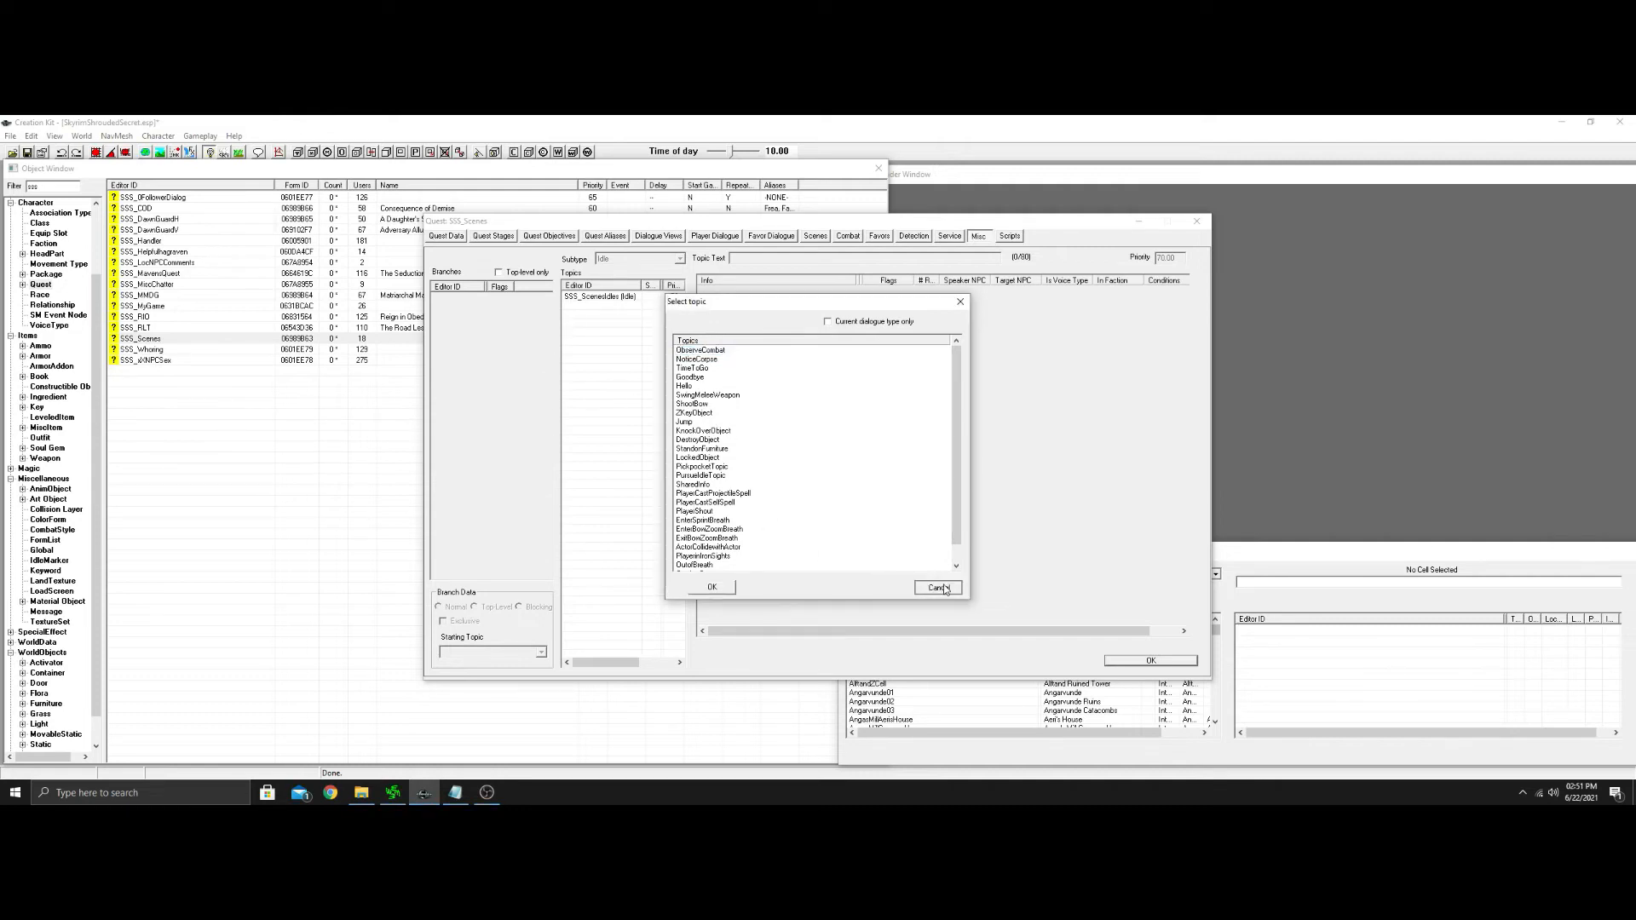
Add a new info to the idle topic, using the line "What are you doing here?" copied from the Notepad script as its response text.
click(611, 300)
right_click(761, 331)
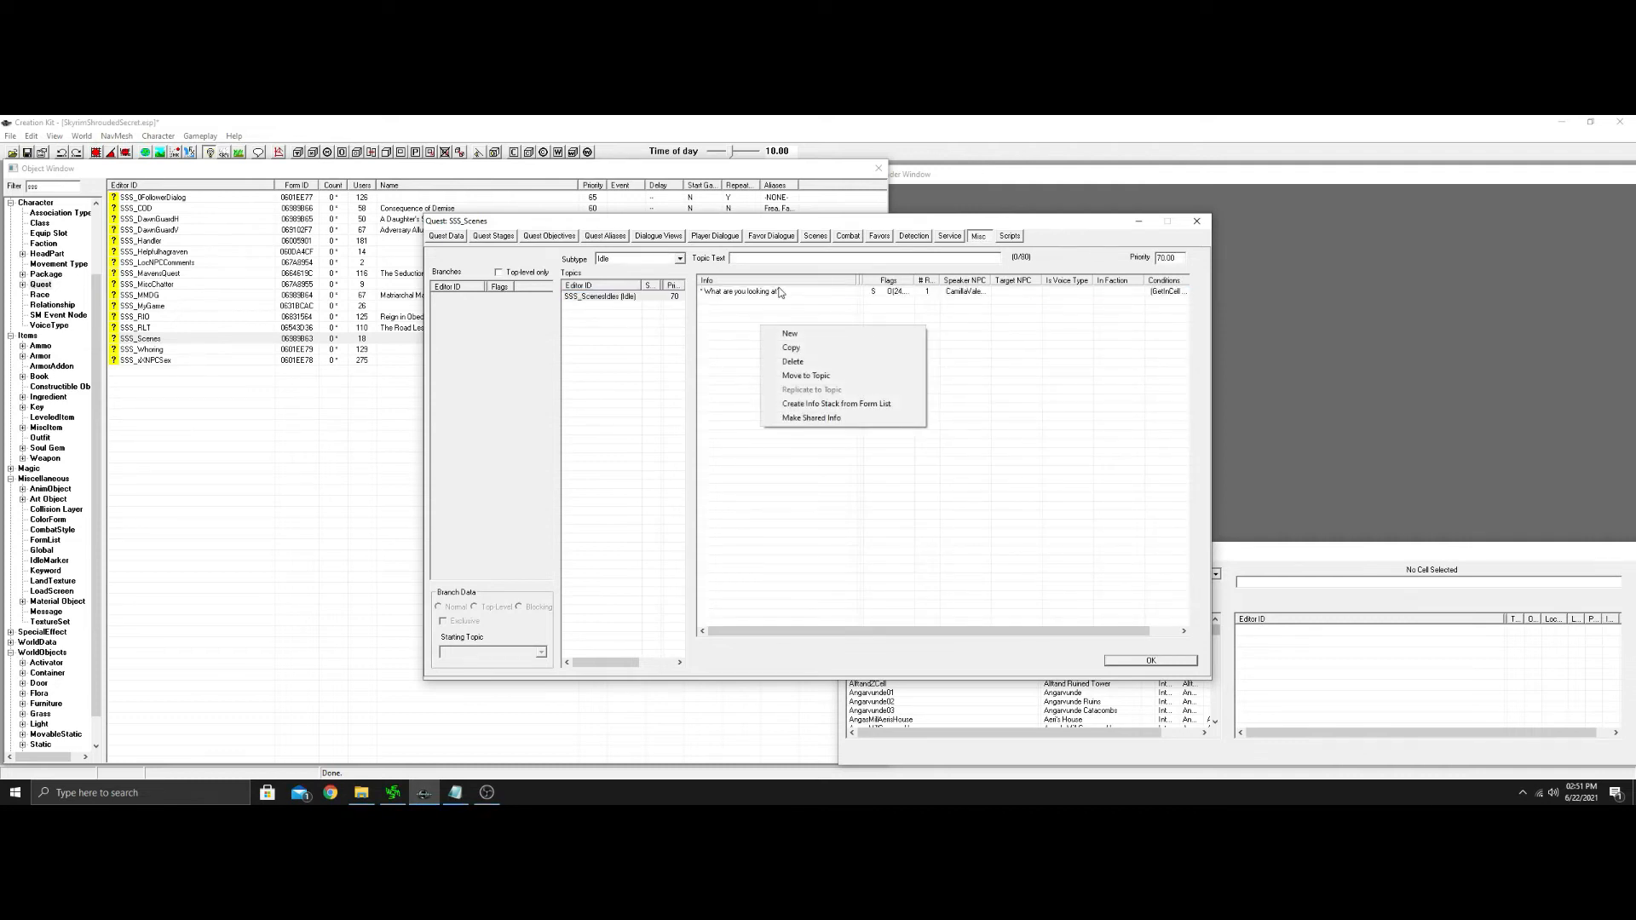
click(790, 334)
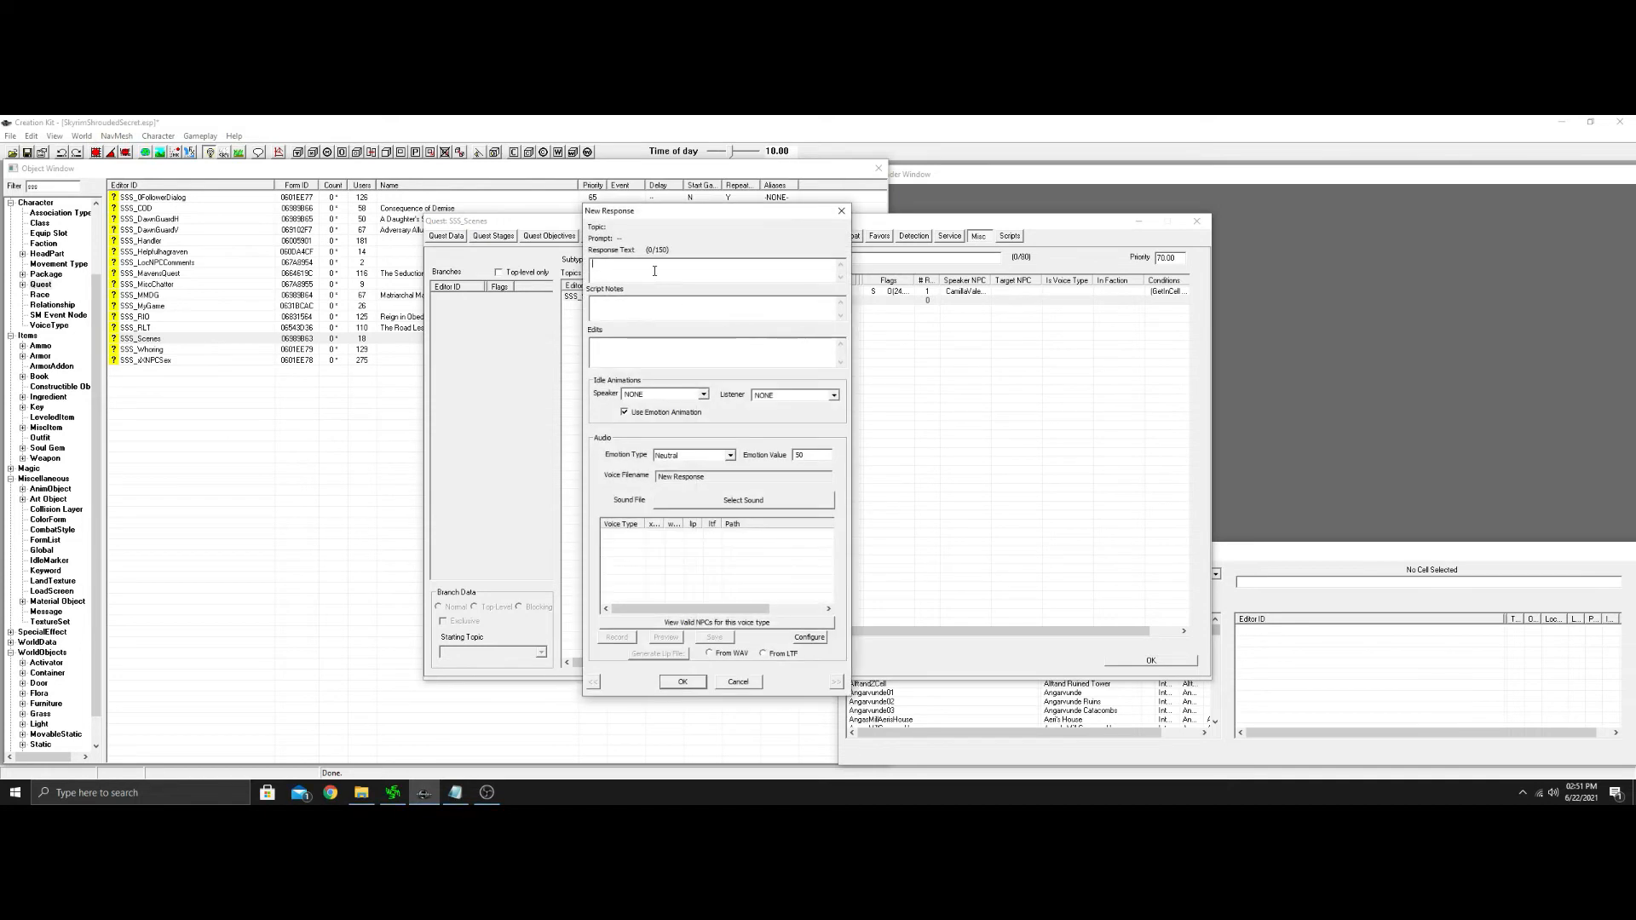
click(455, 793)
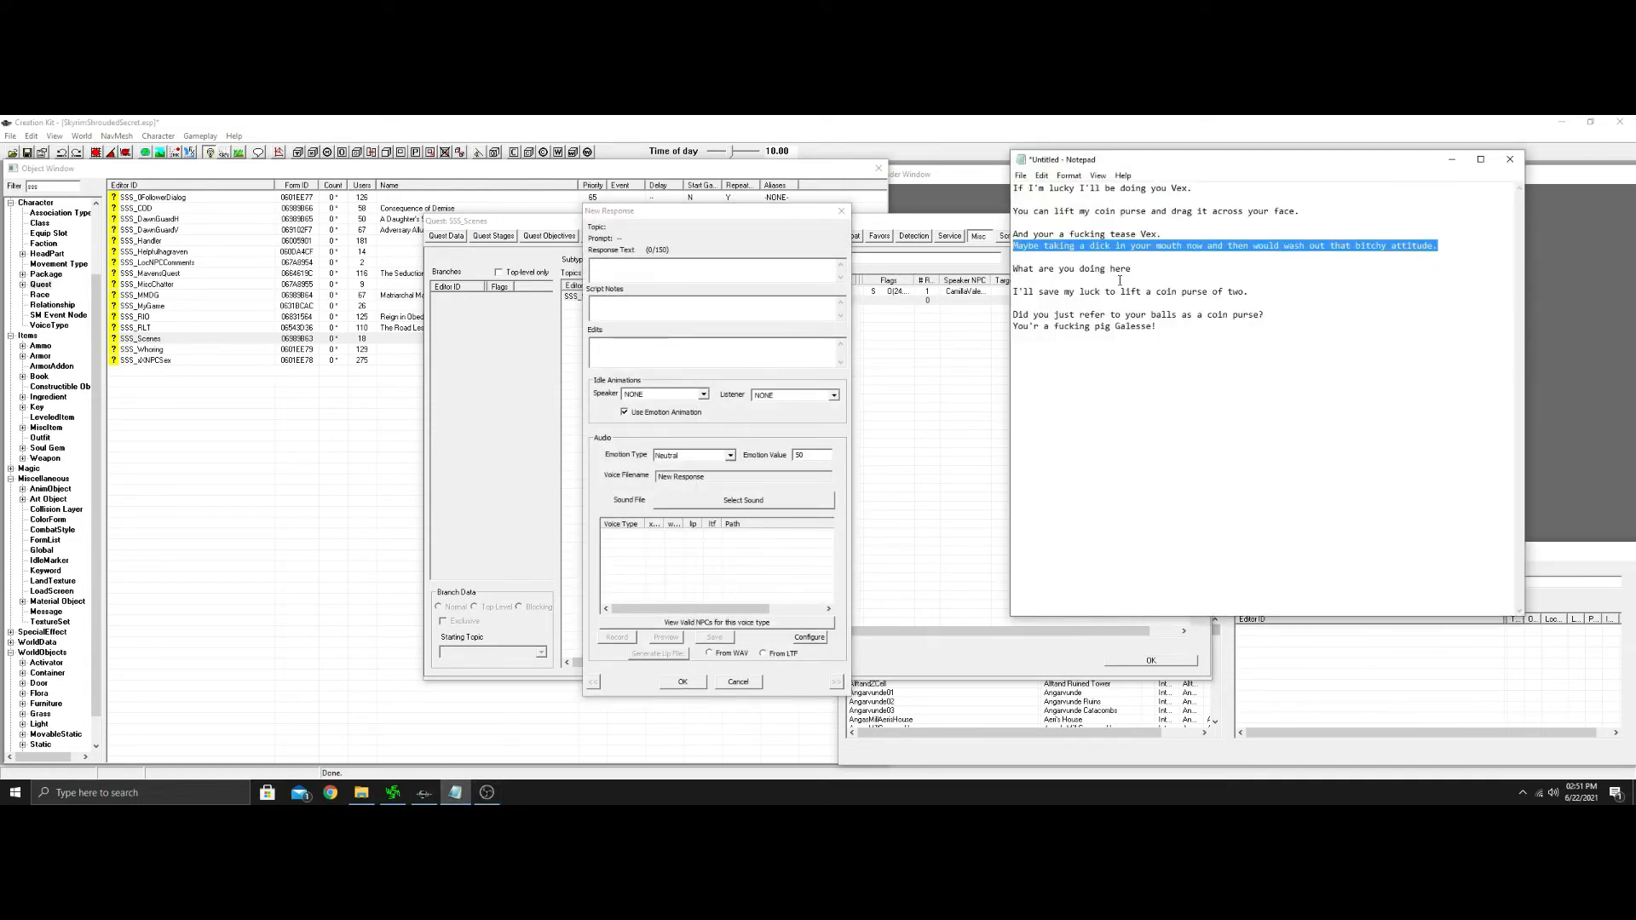
drag(1140, 268, 999, 271)
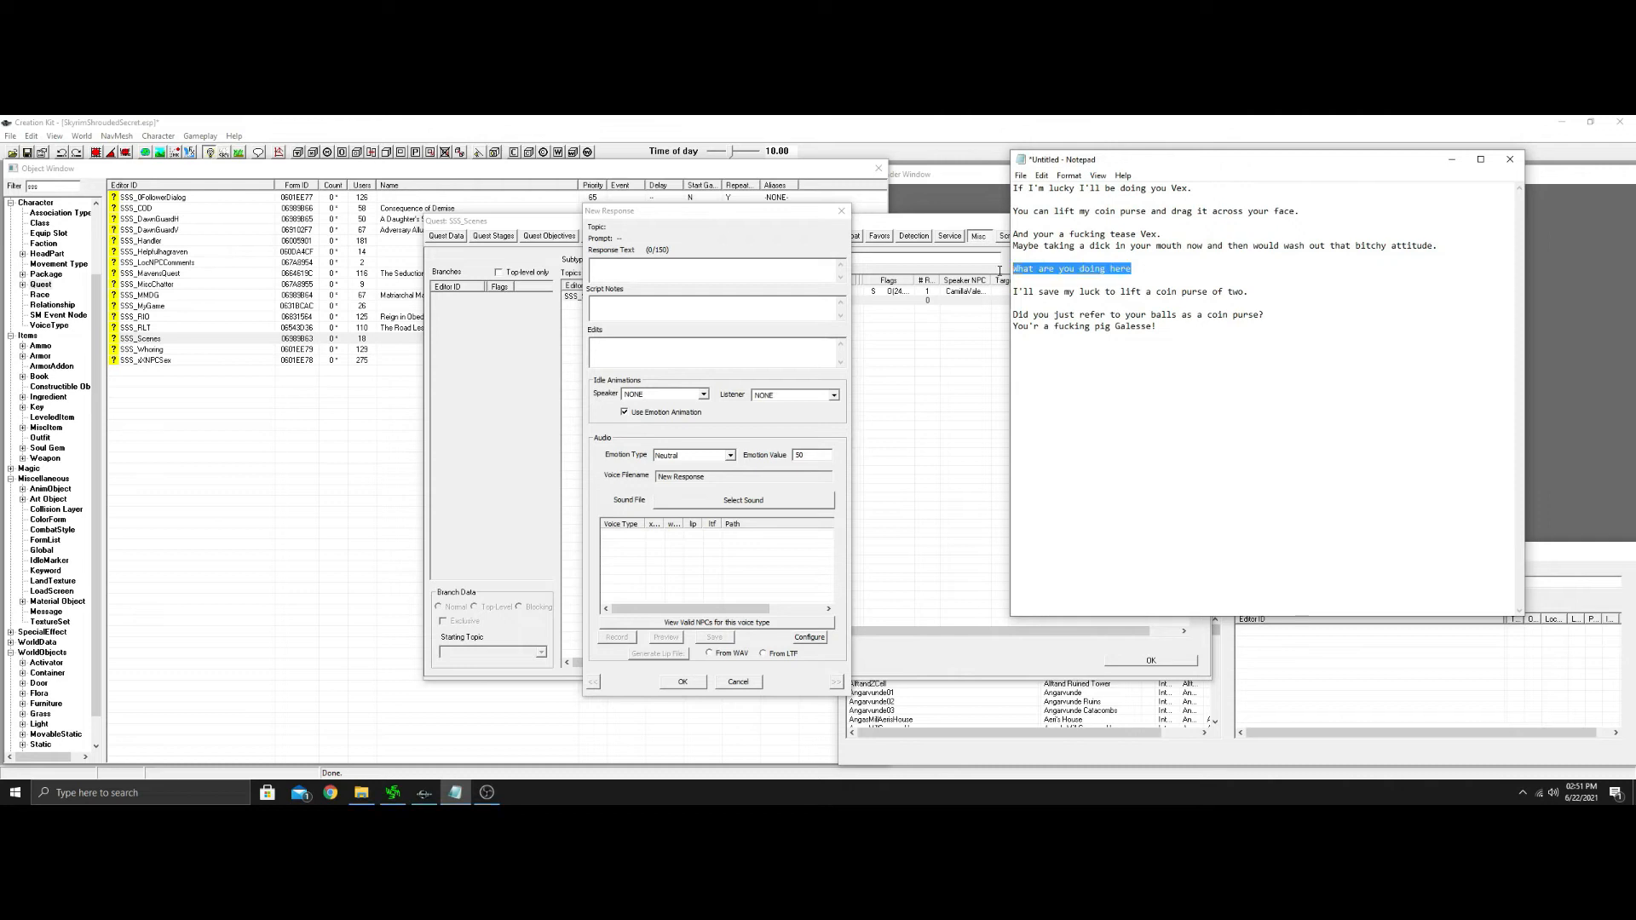
right_click(1052, 267)
click(1099, 309)
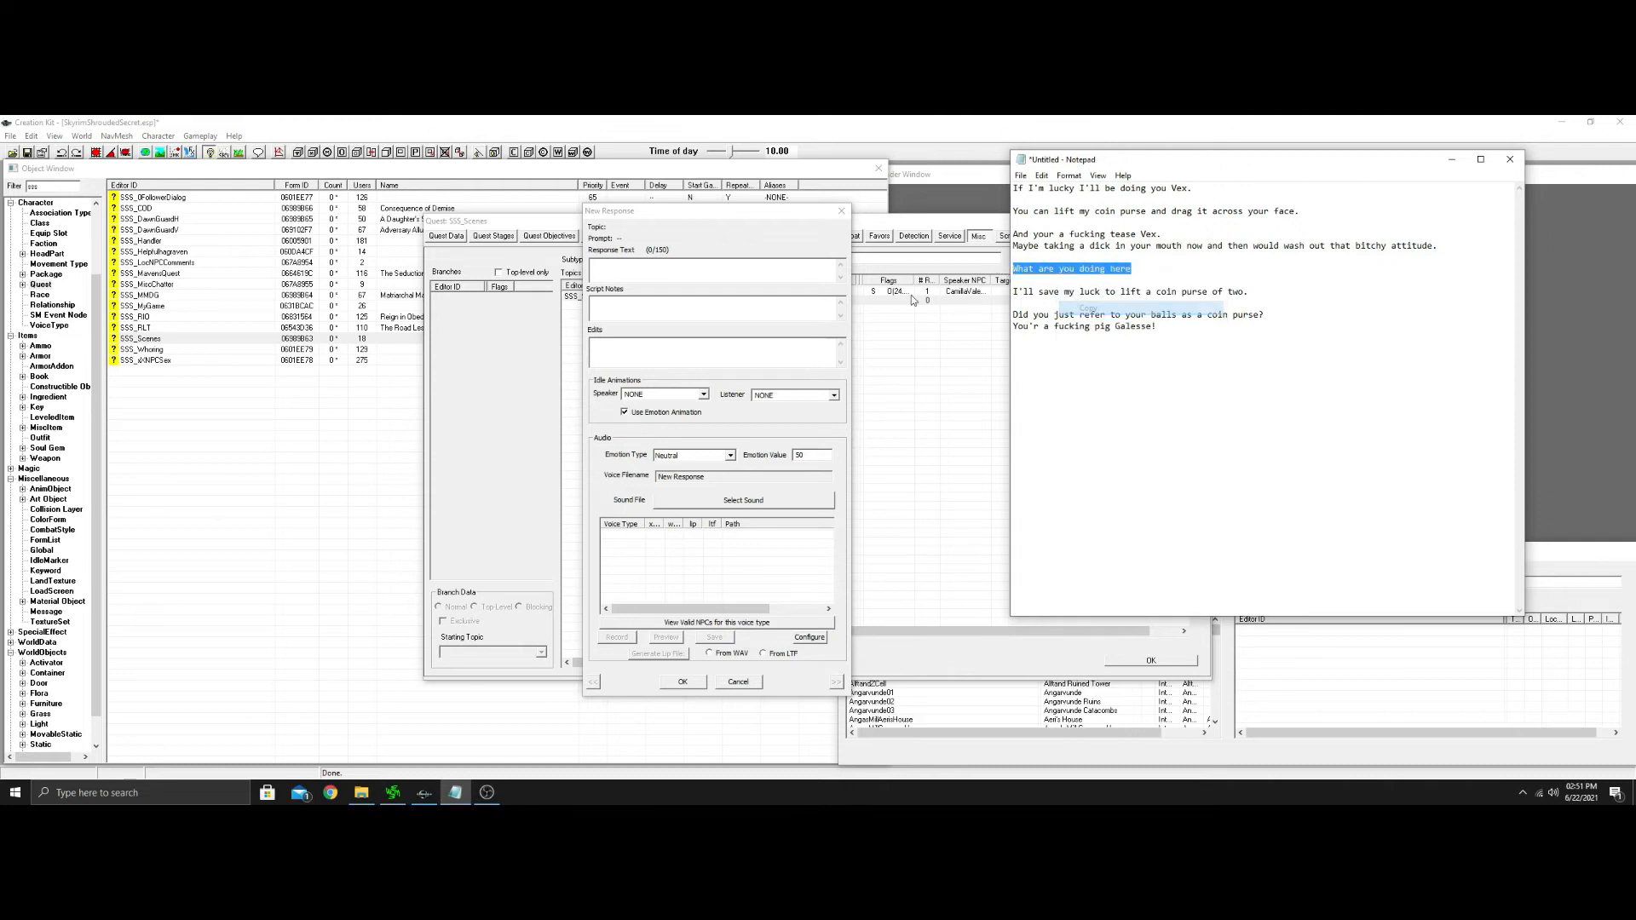
click(669, 263)
right_click(669, 263)
click(720, 317)
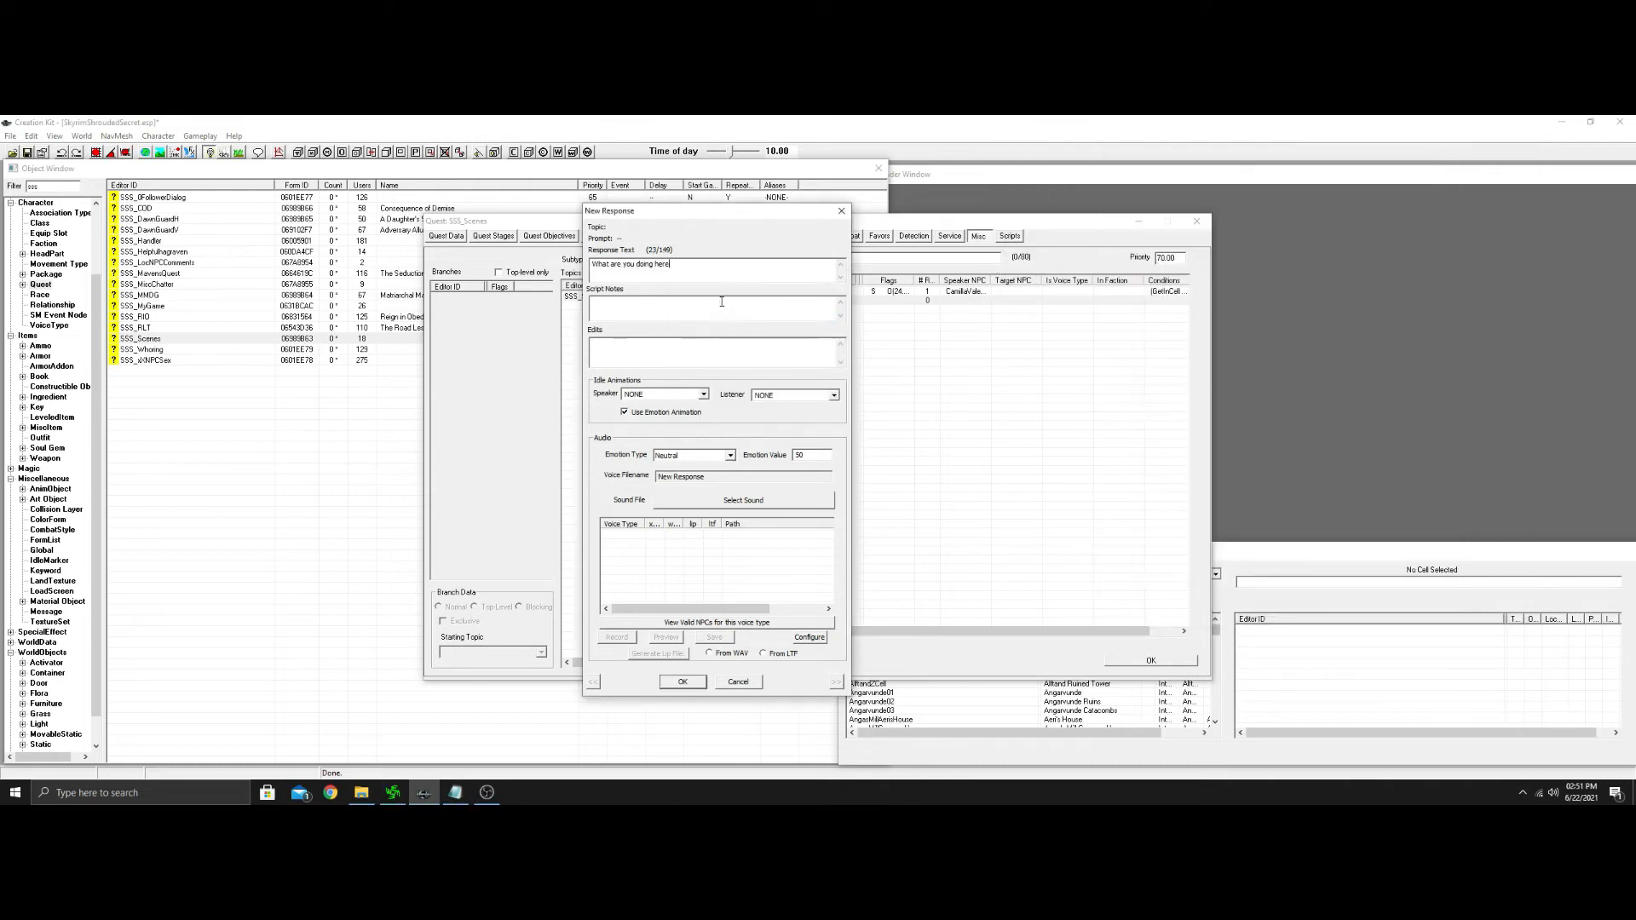
click(681, 685)
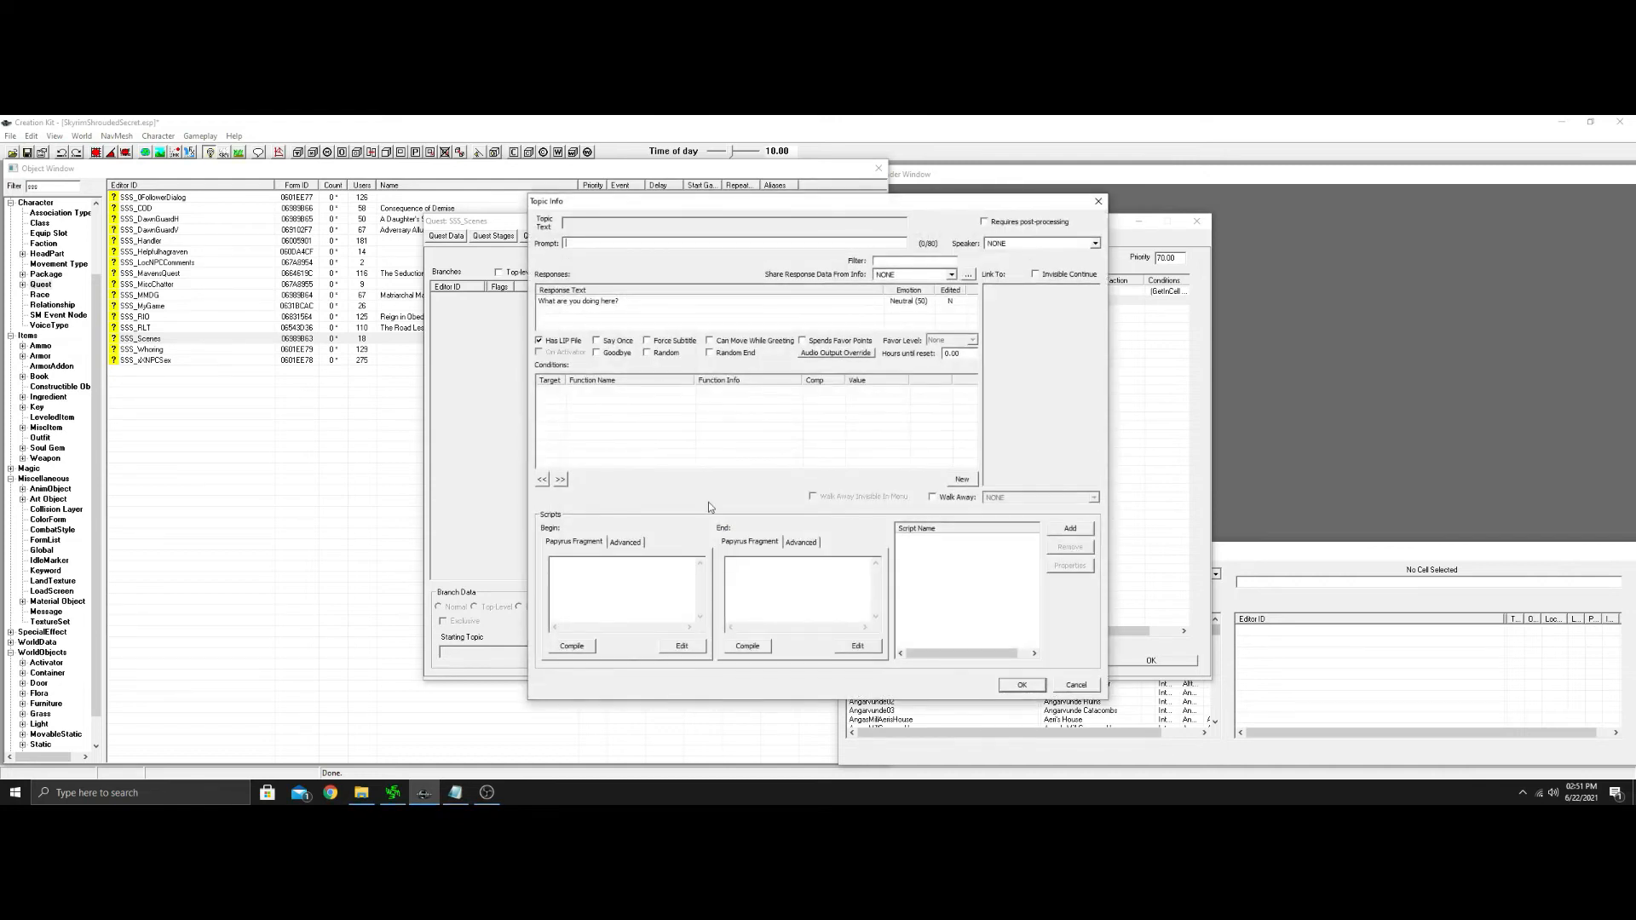
Flag the new info as Goodbye and add a GetIsID condition for actor Vex equal to 1 on the subject.
right_click(714, 394)
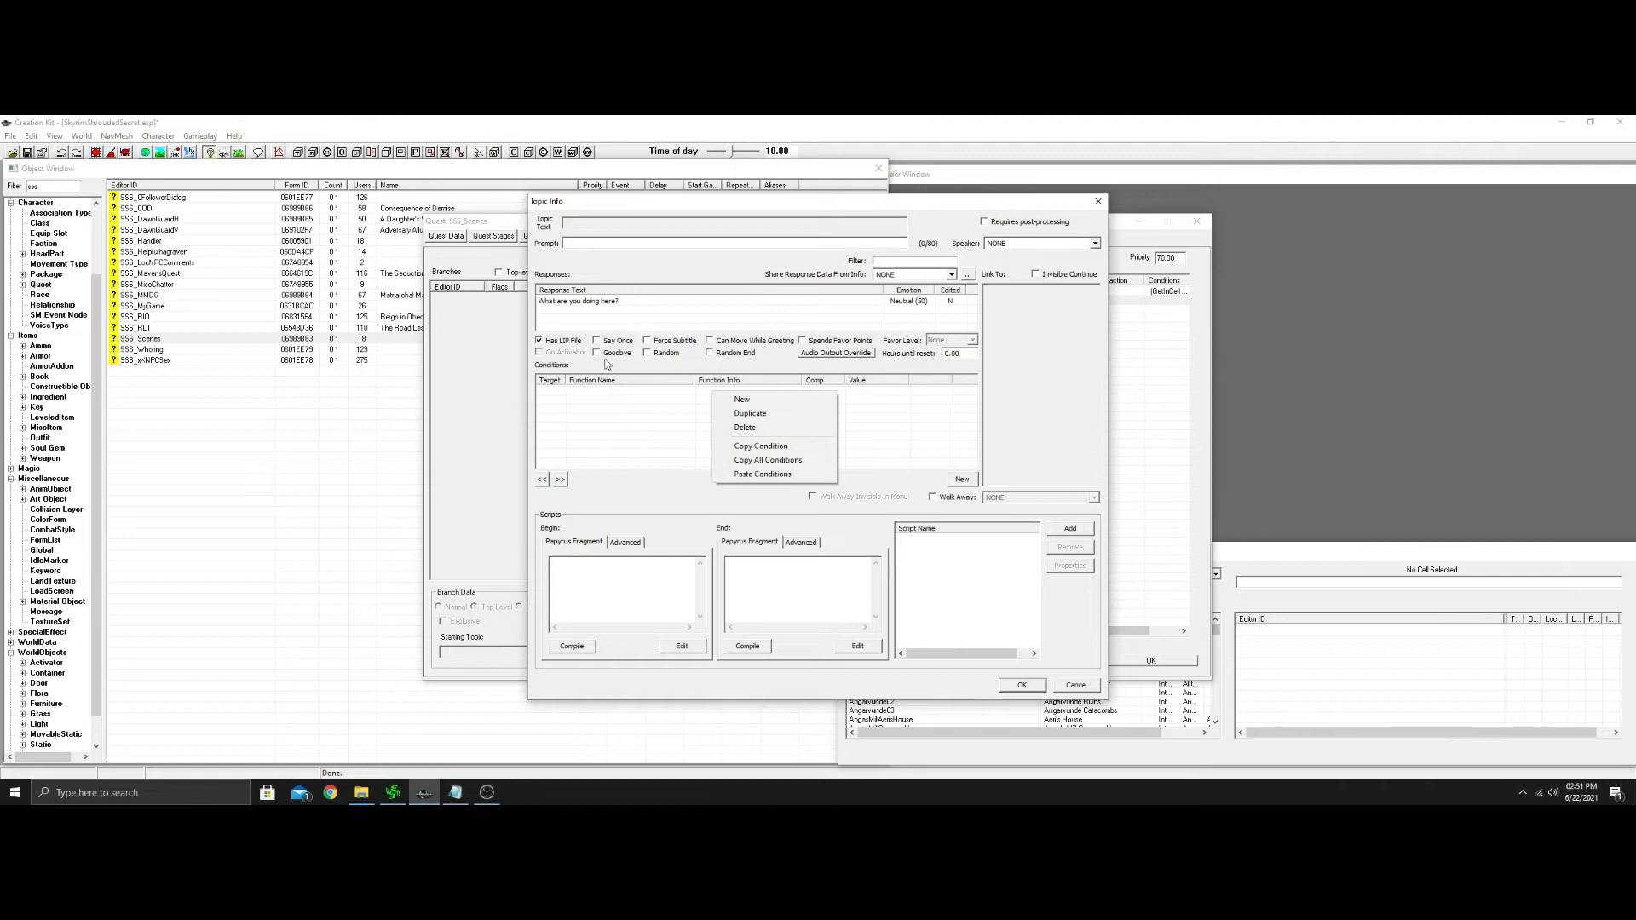
click(598, 353)
right_click(707, 399)
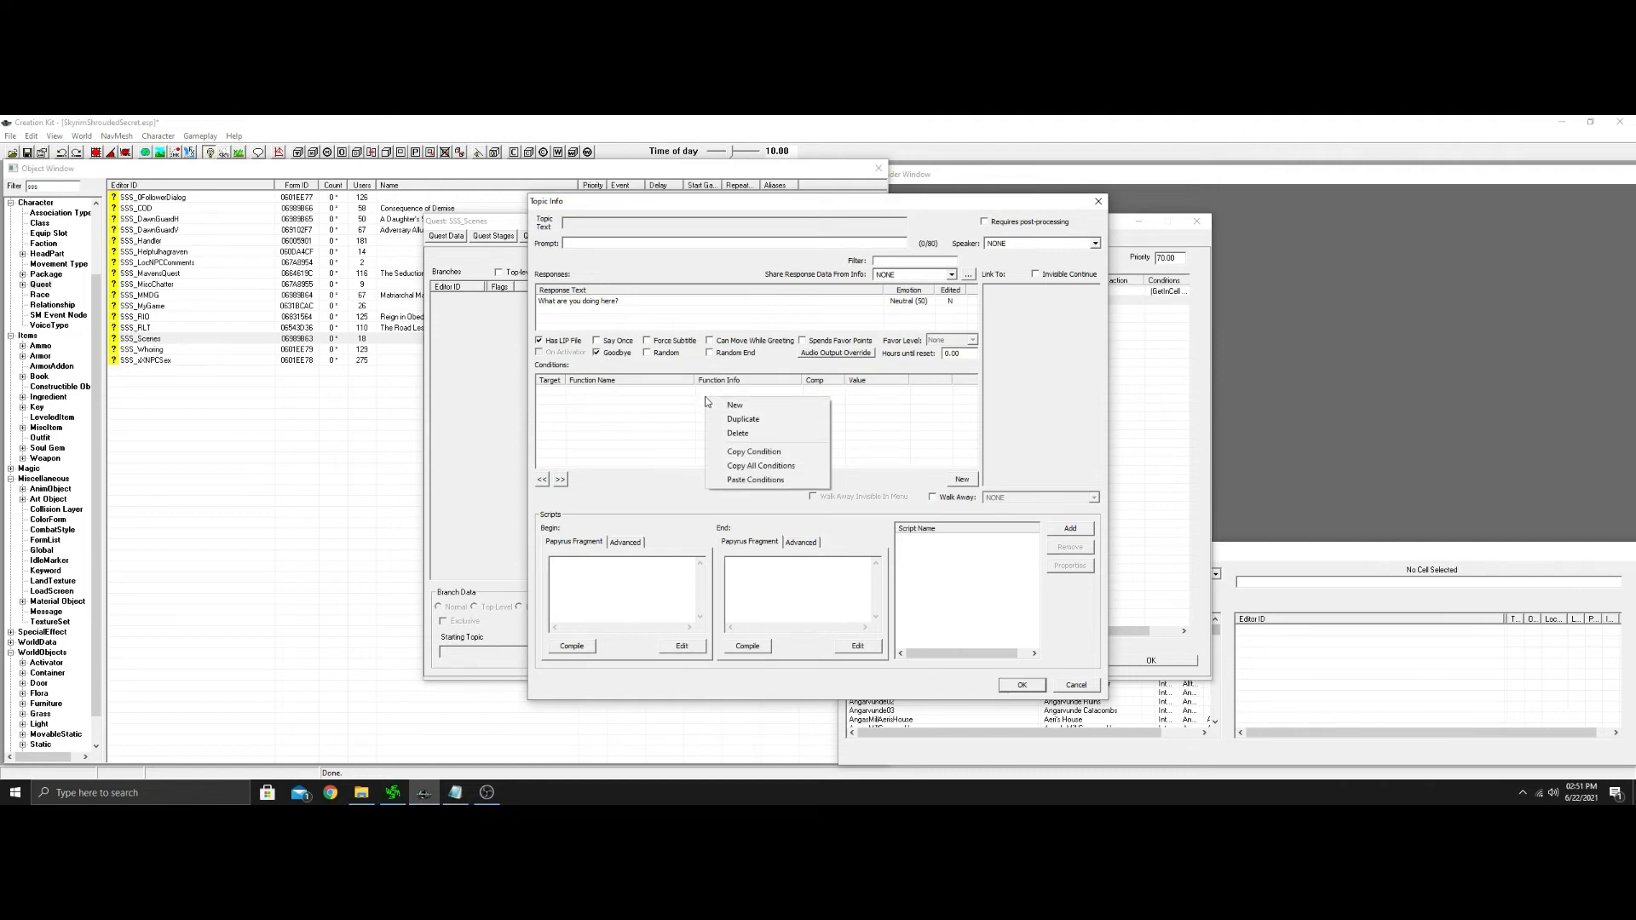
click(735, 406)
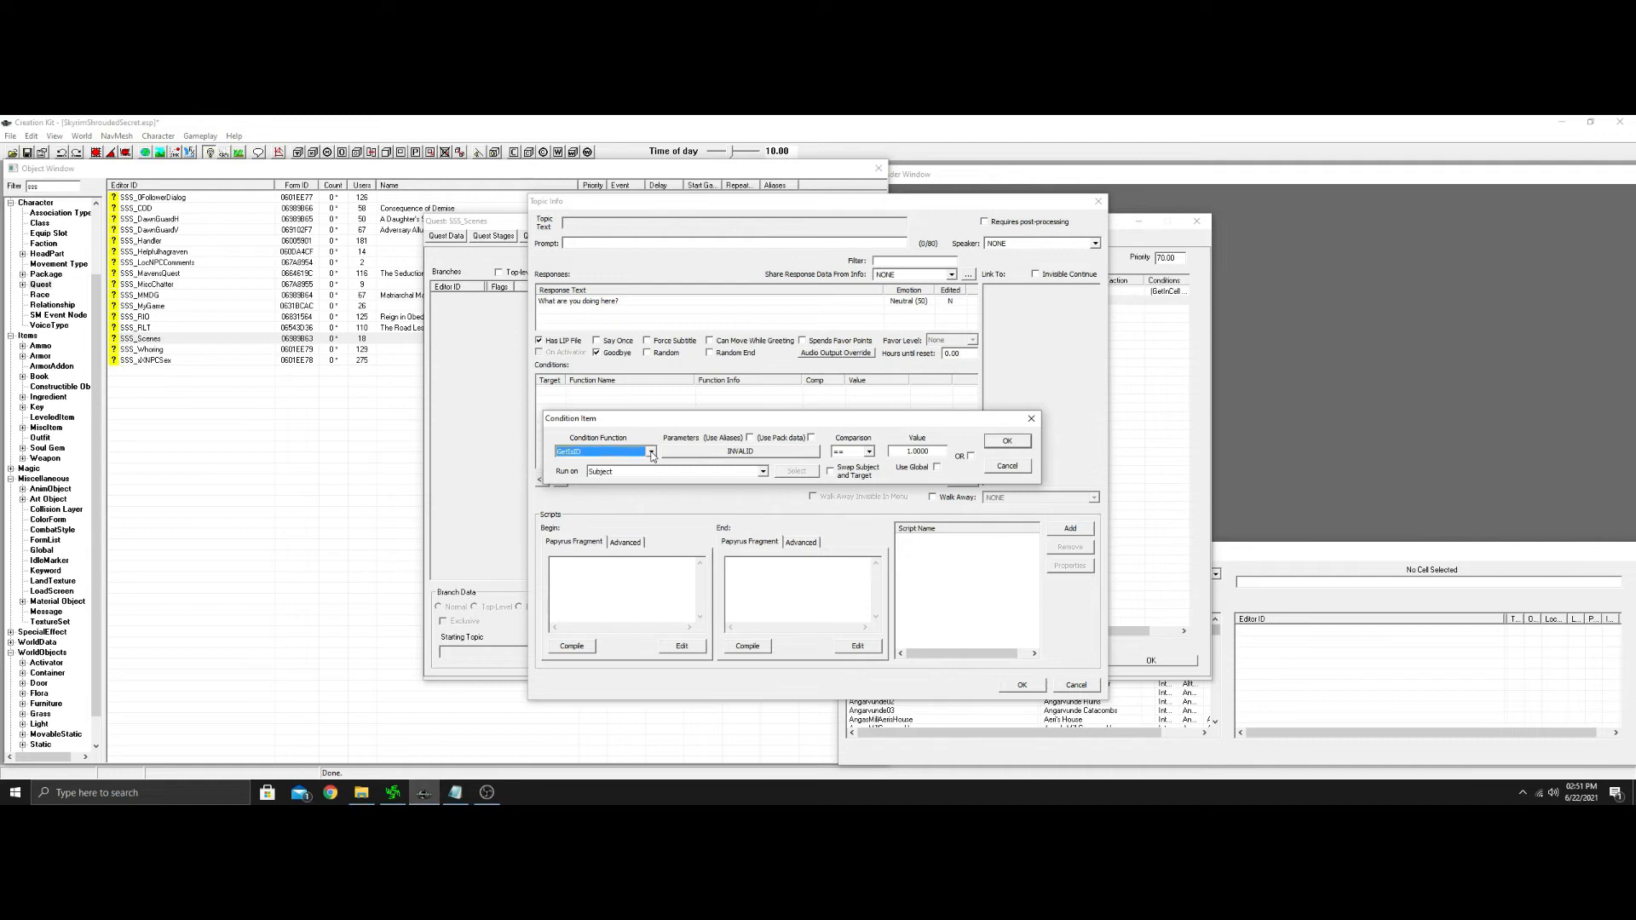
click(733, 450)
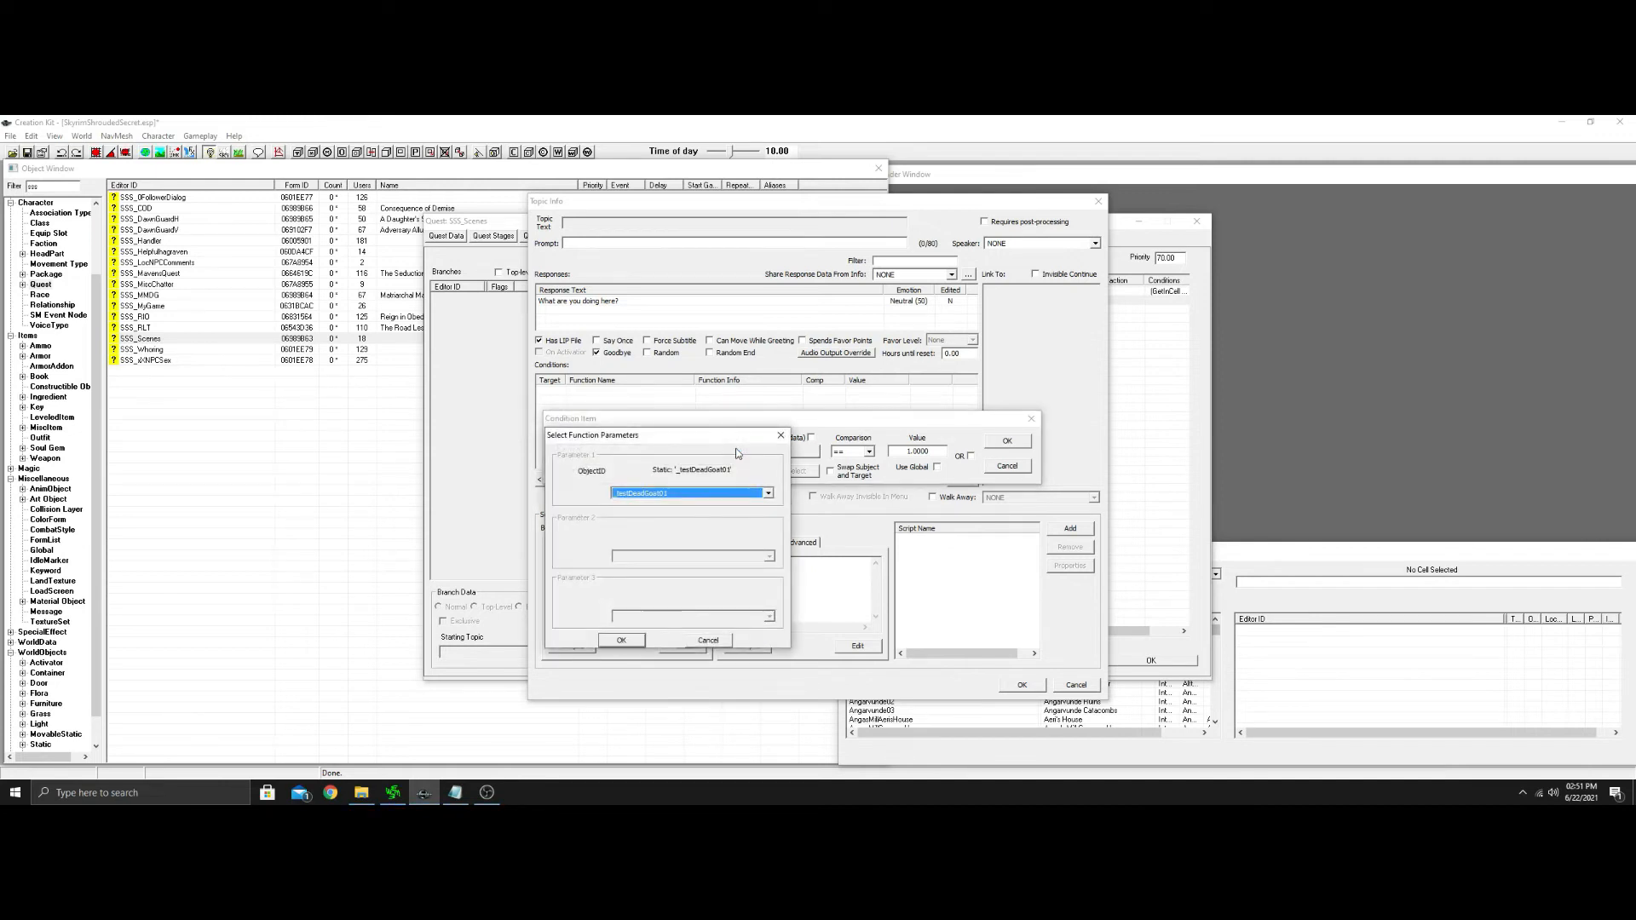
text(Yex)
click(626, 641)
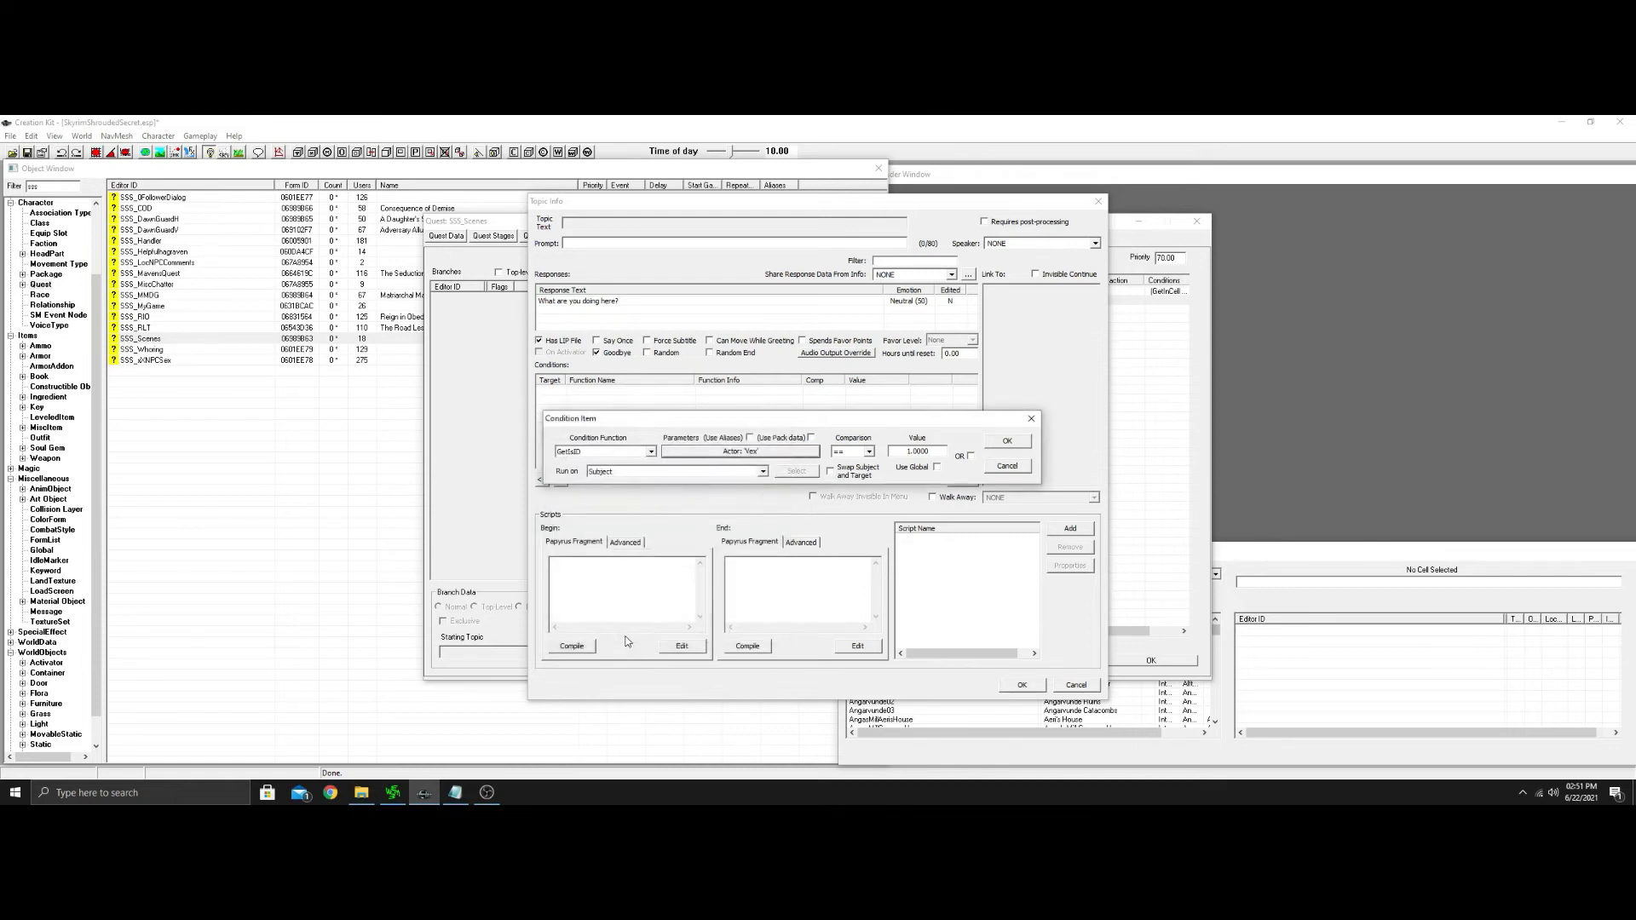
click(1007, 442)
Start a second condition using GetInFaction with CurrentFollowerFaction as the faction.
right_click(755, 424)
click(788, 428)
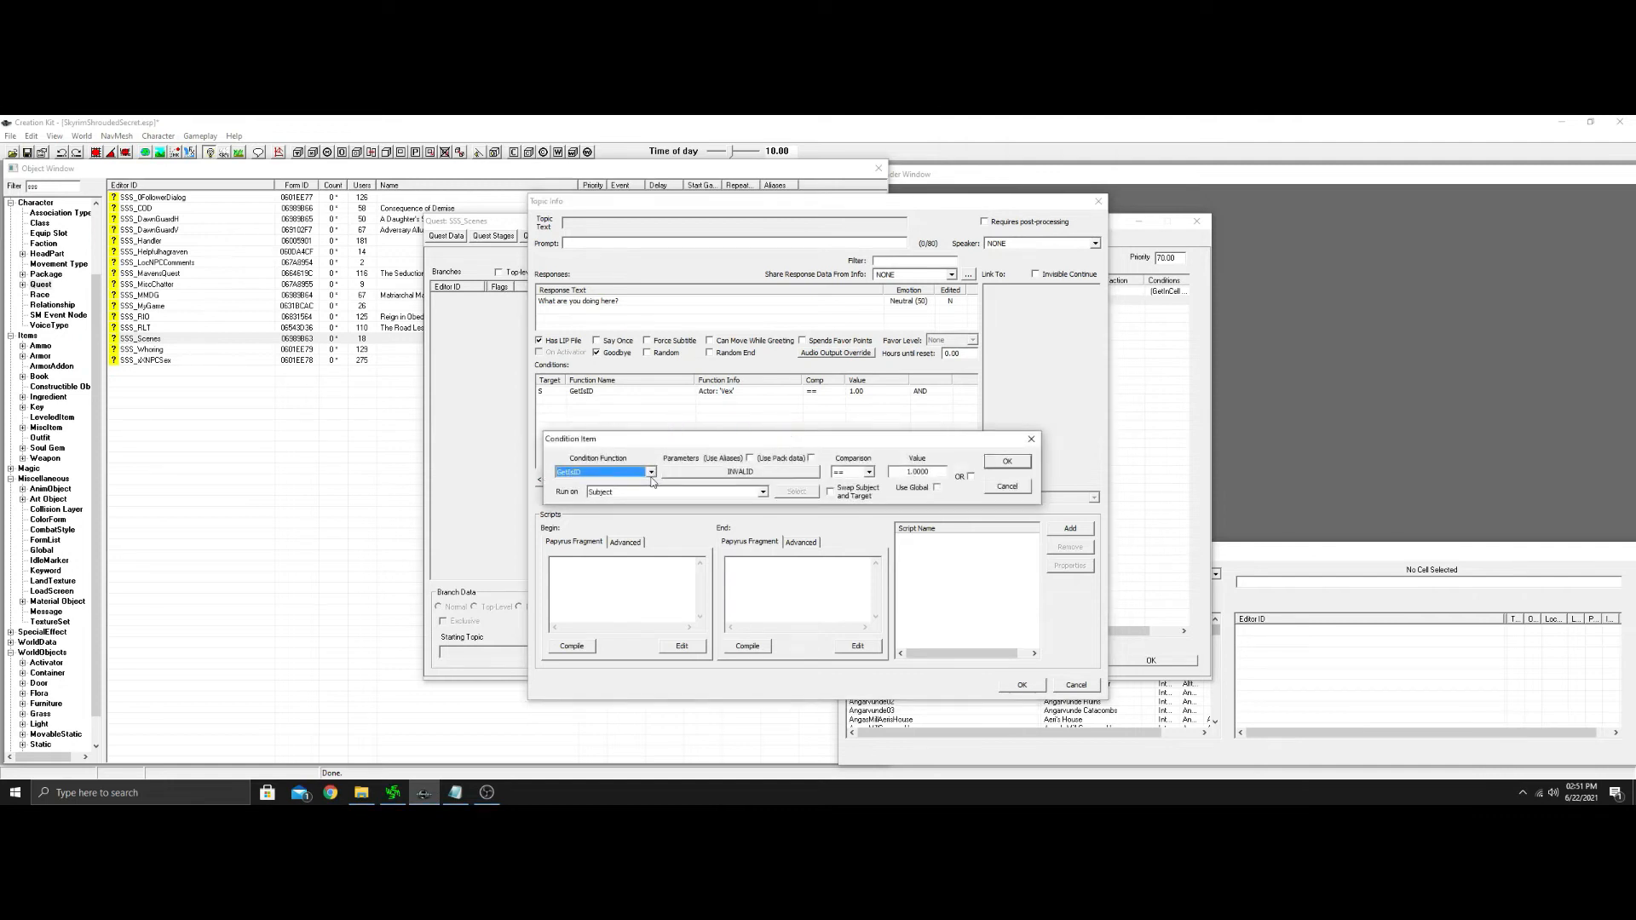
click(649, 473)
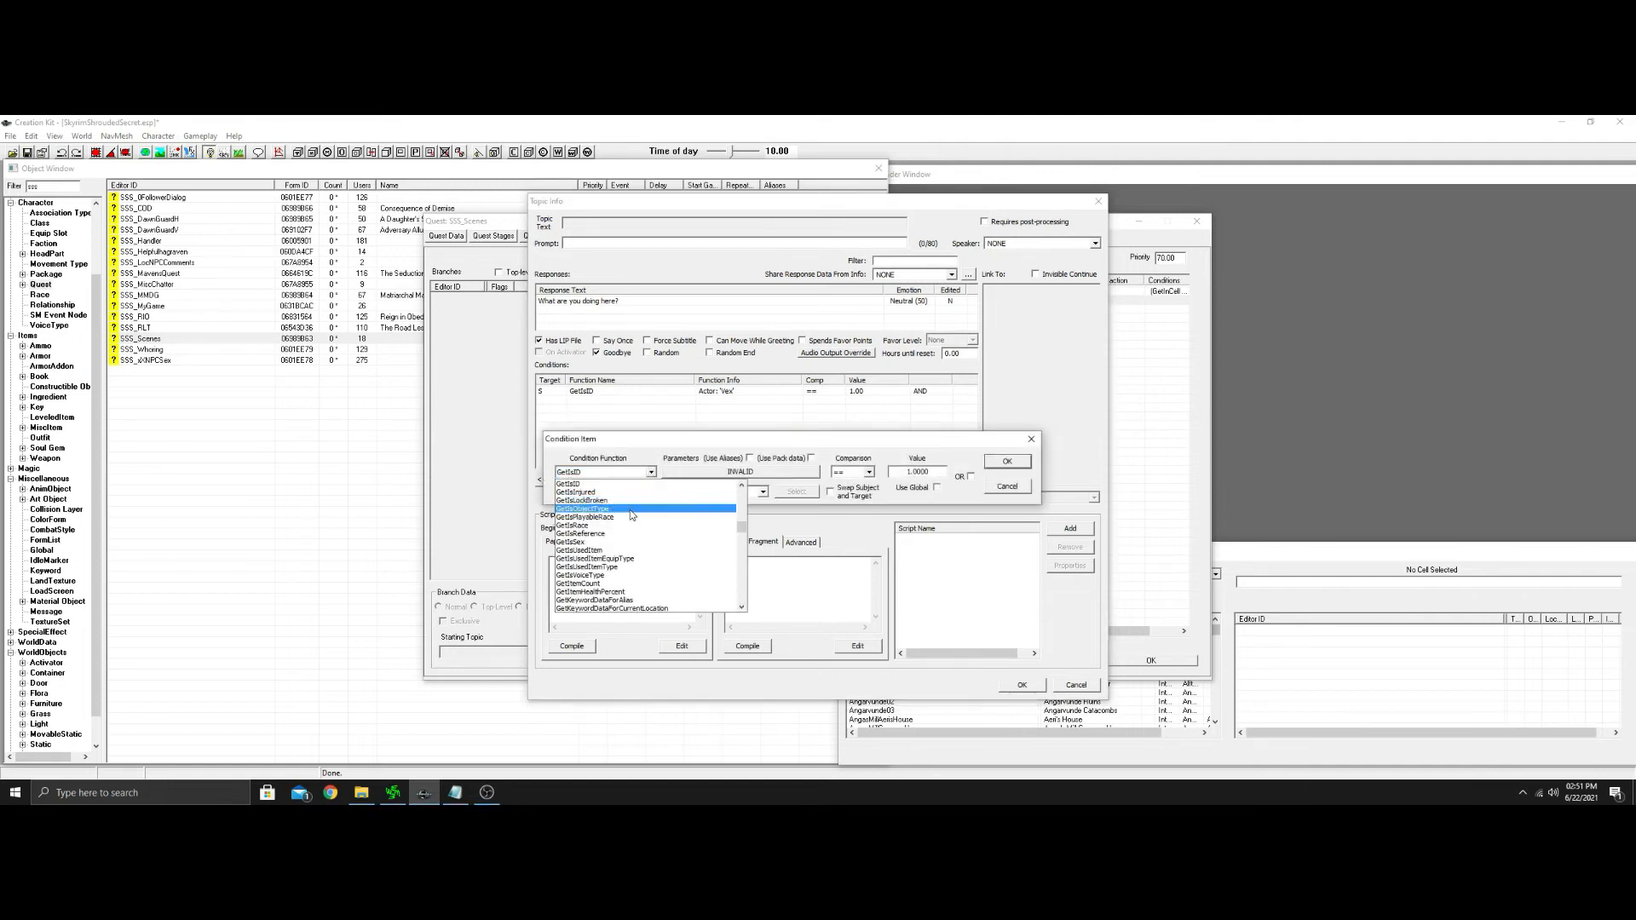
text(getin)
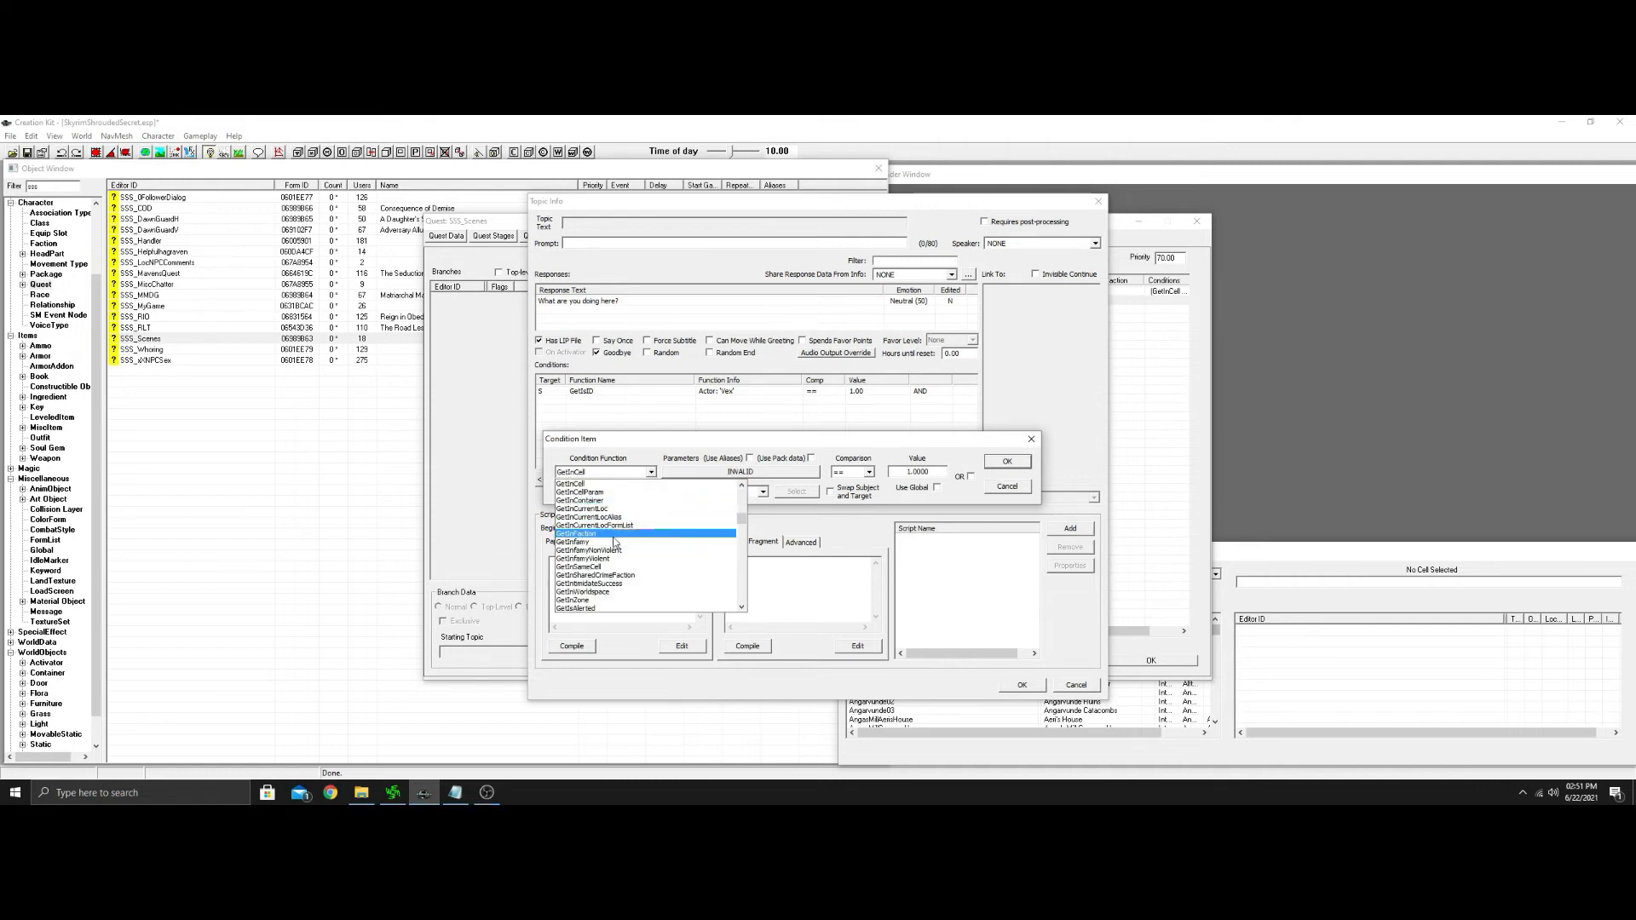
click(607, 535)
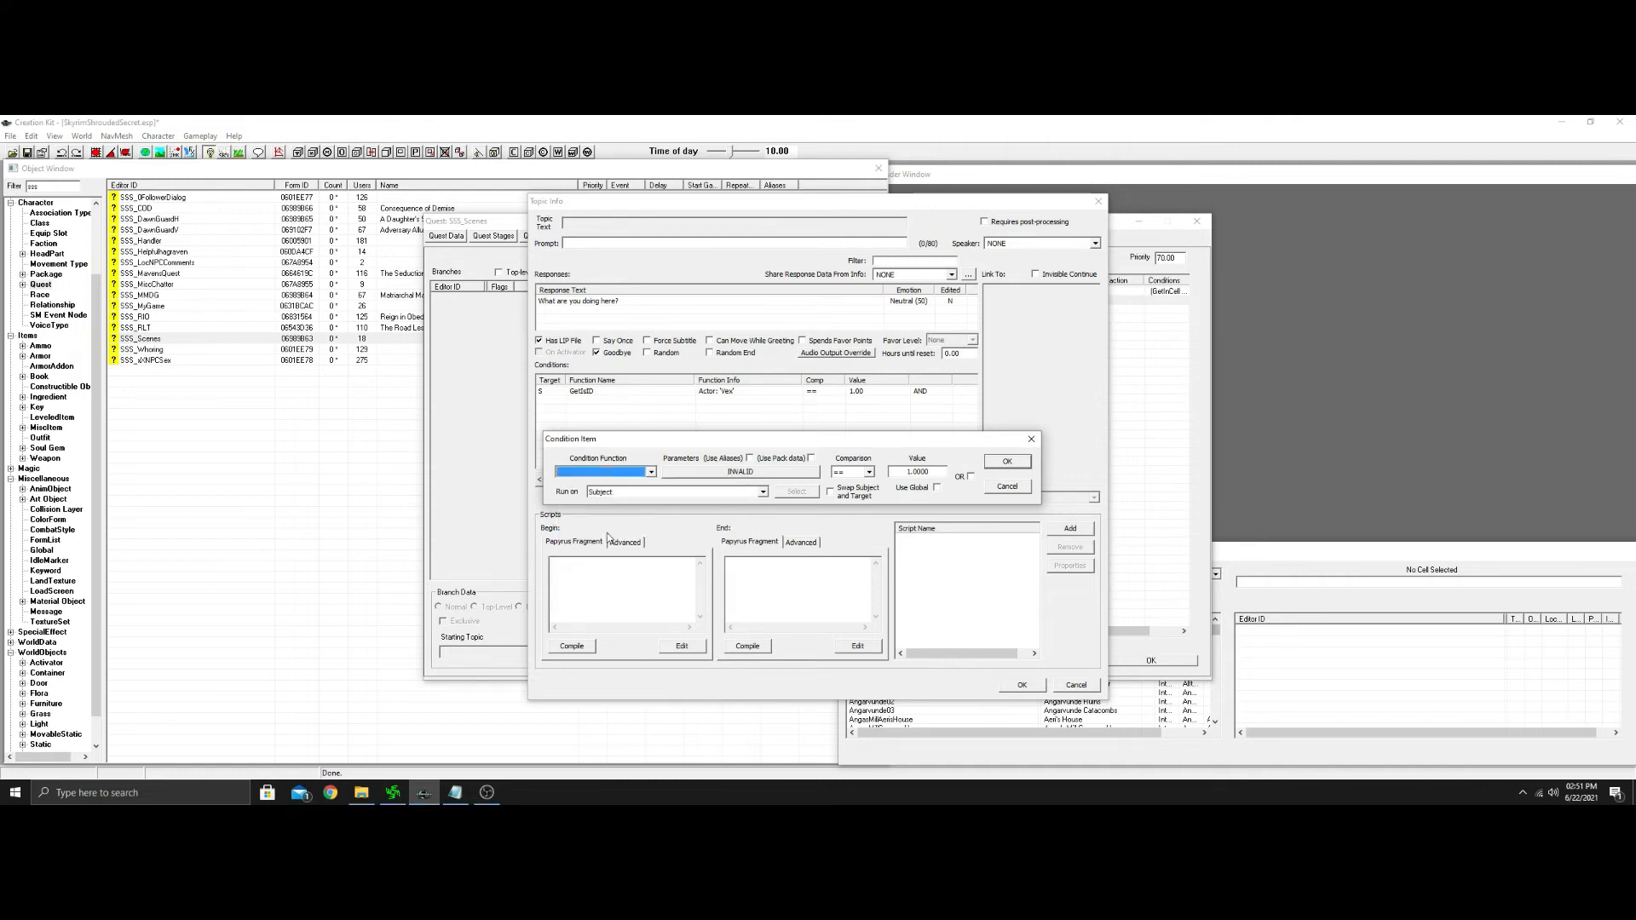
click(759, 470)
text(cu)
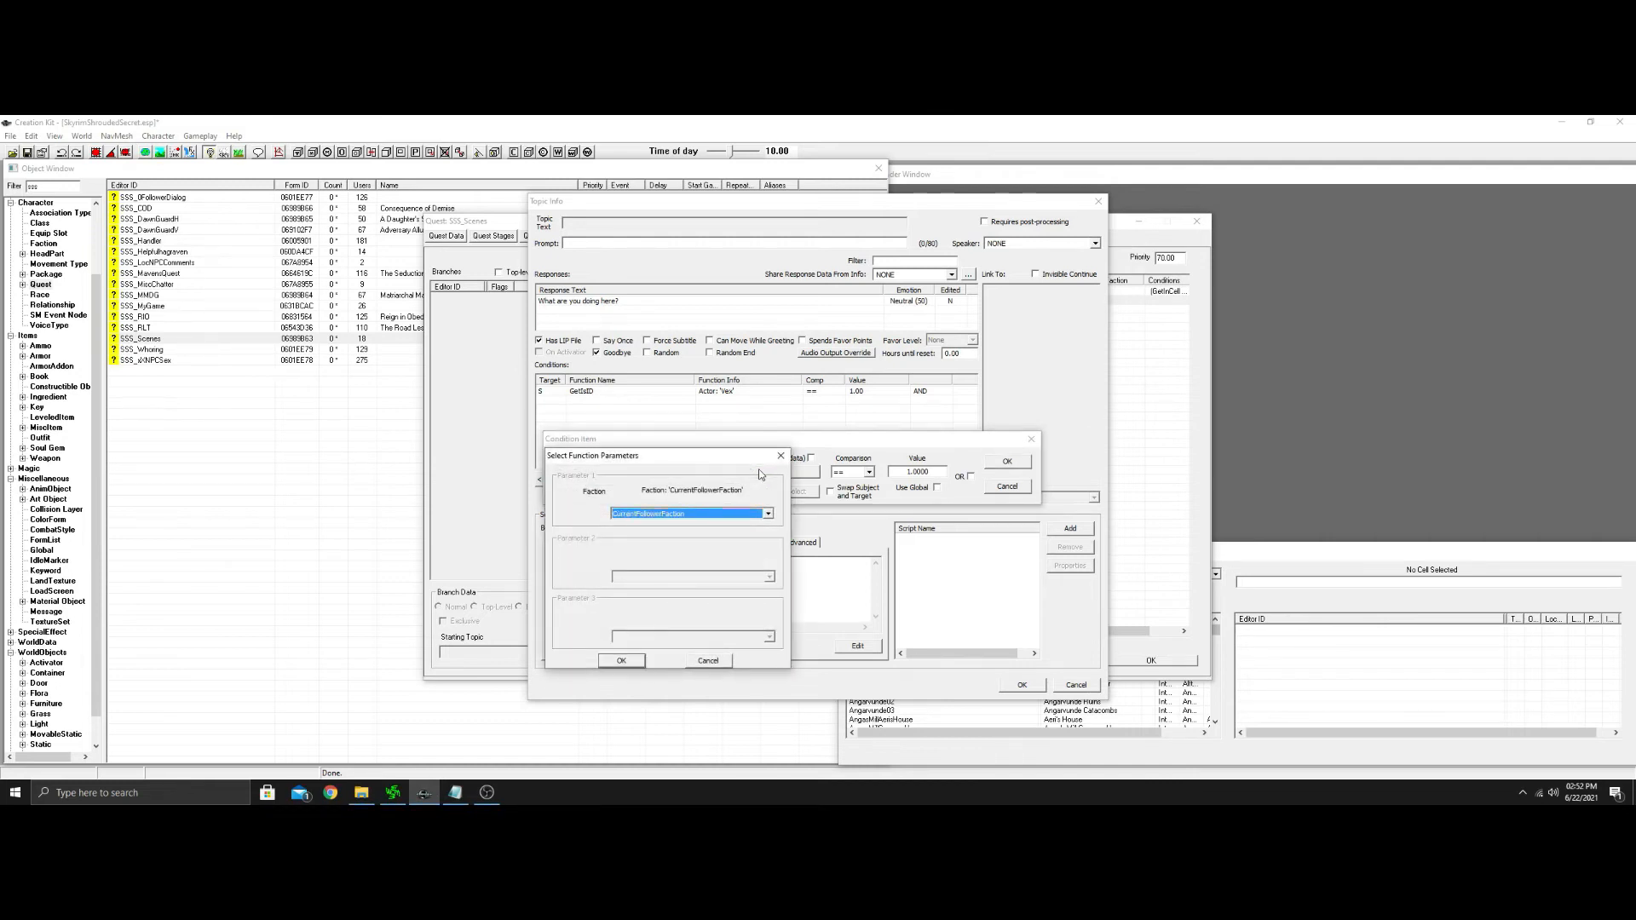
click(621, 661)
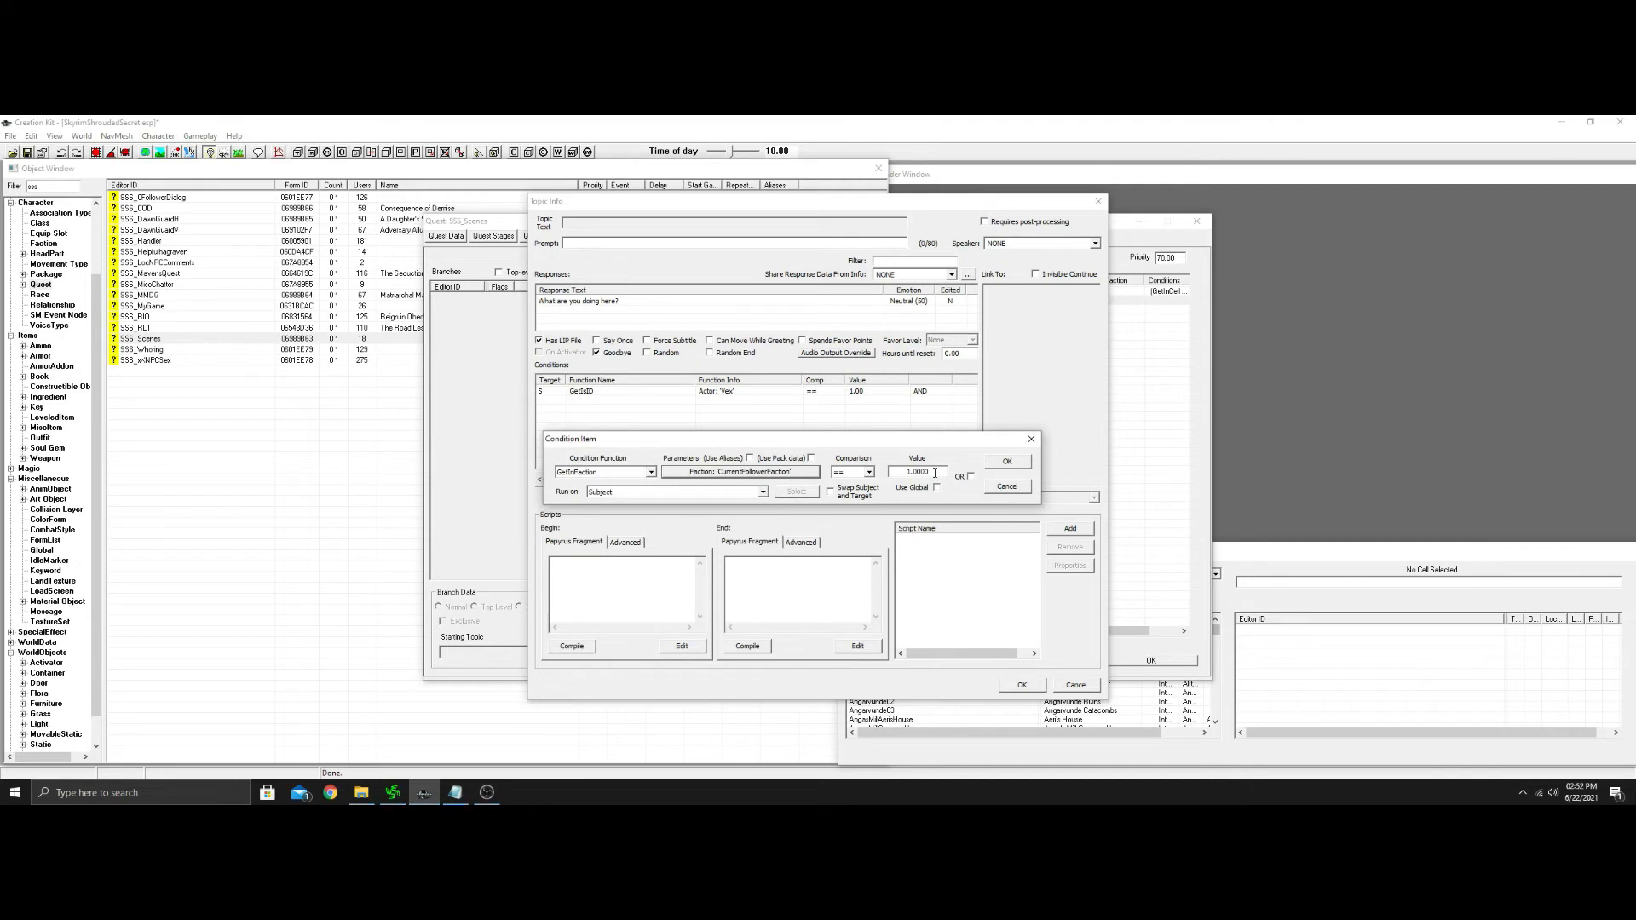
Run the faction condition on the Galesse quest alias, requiring a value of 1, and add it to the info.
click(762, 493)
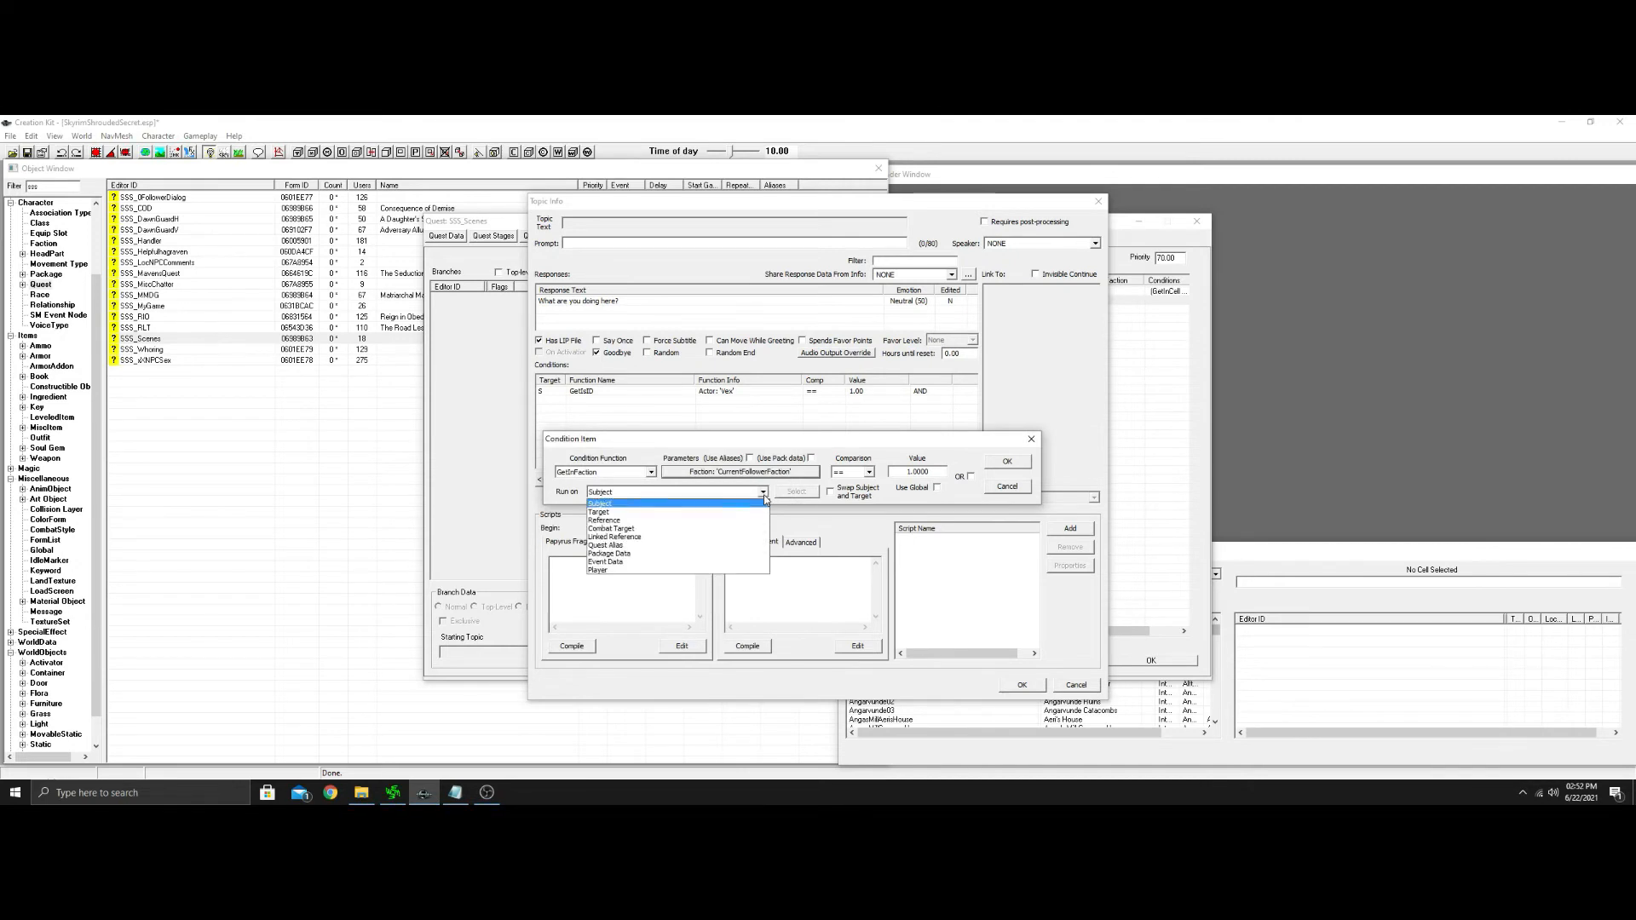
click(667, 545)
click(813, 492)
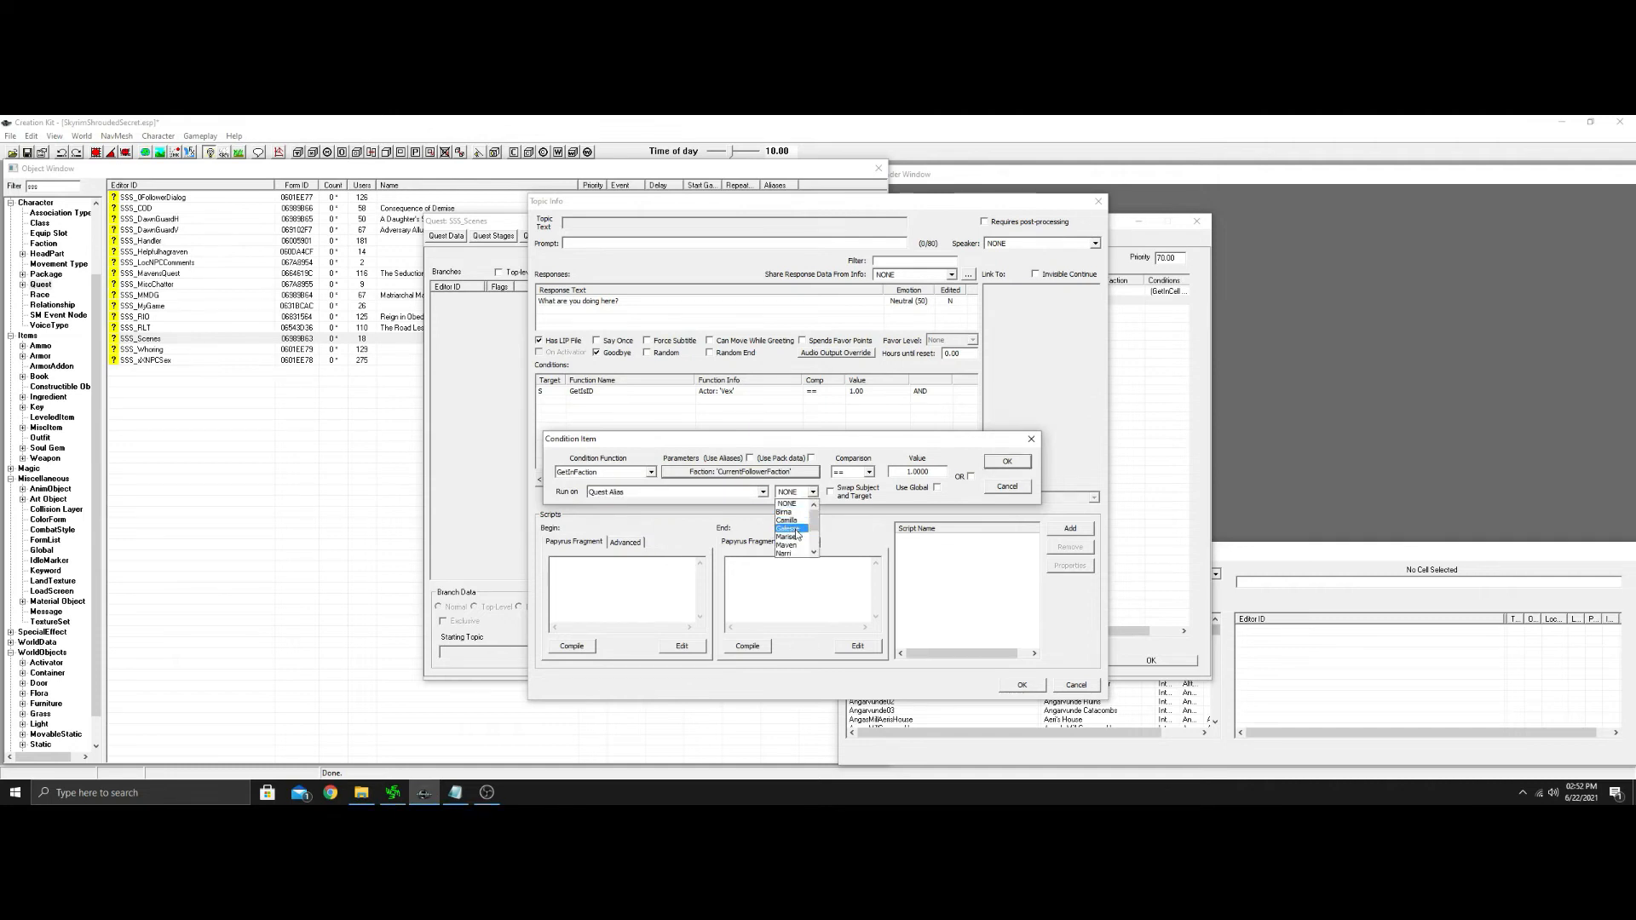
click(797, 530)
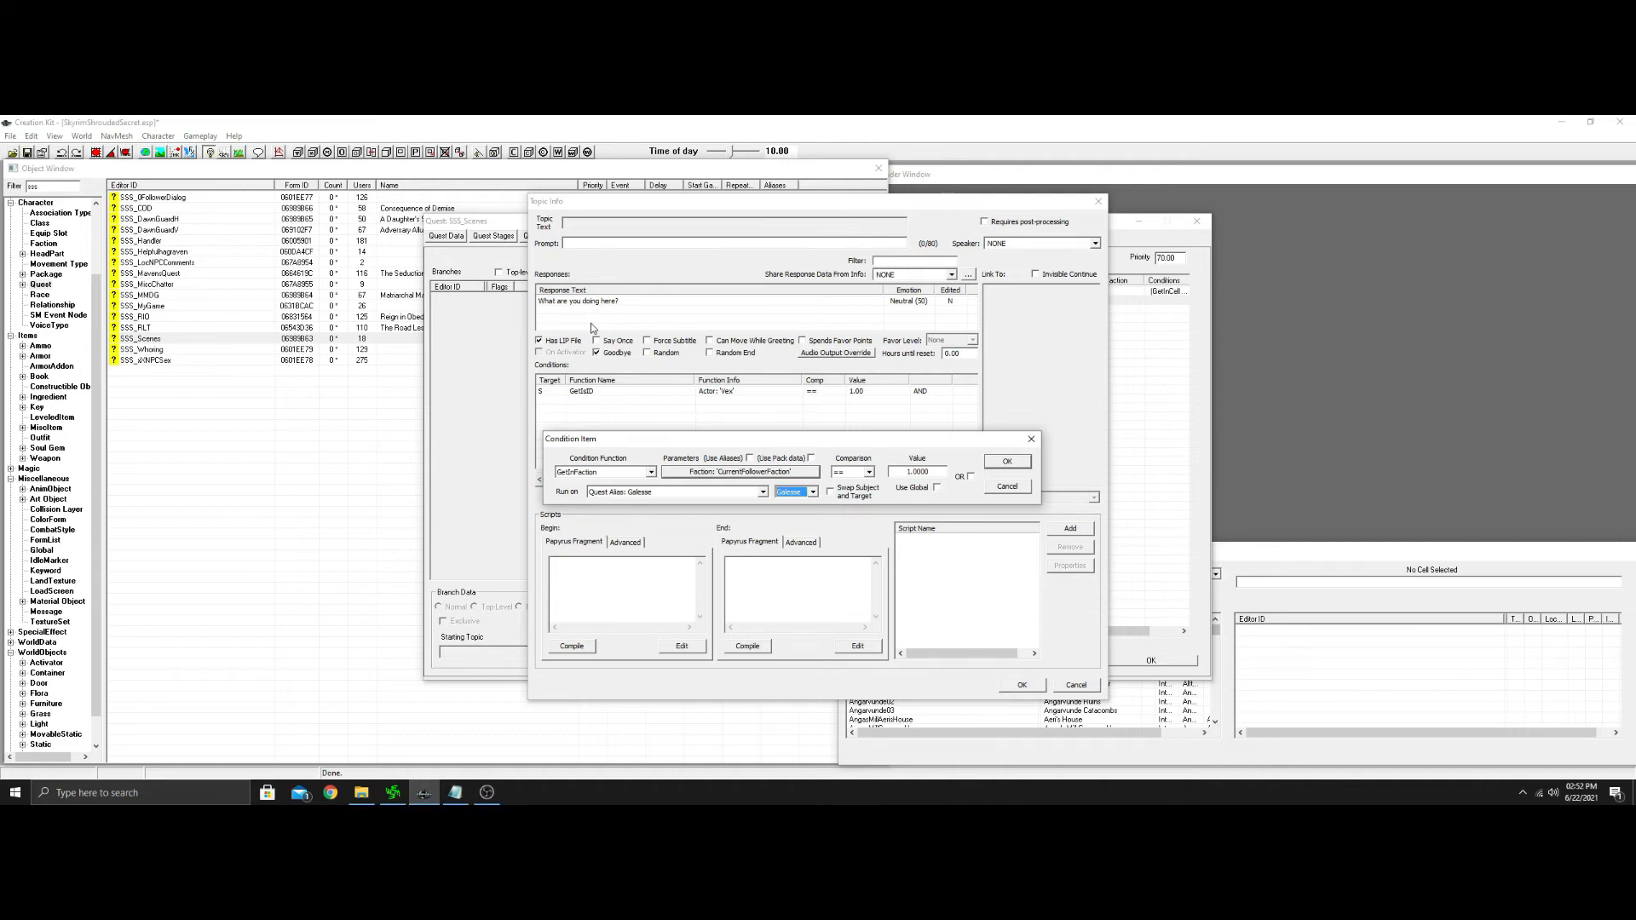
click(1020, 462)
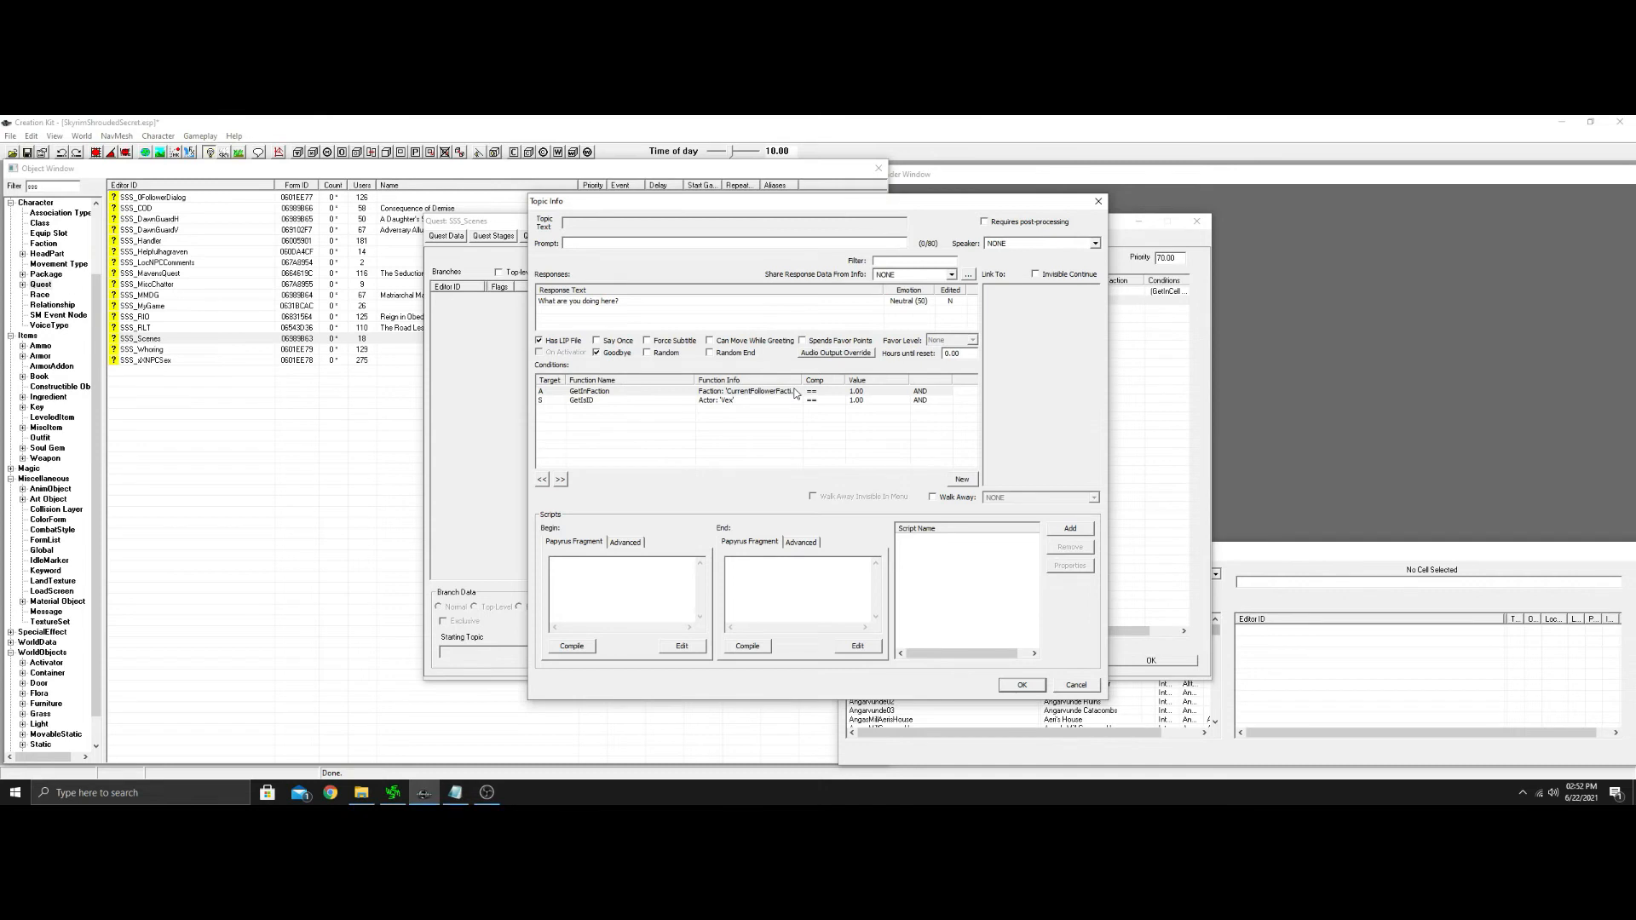
Enable Say Once, keep Goodbye enabled, and set the info's hours until reset to 24.
click(607, 305)
click(596, 340)
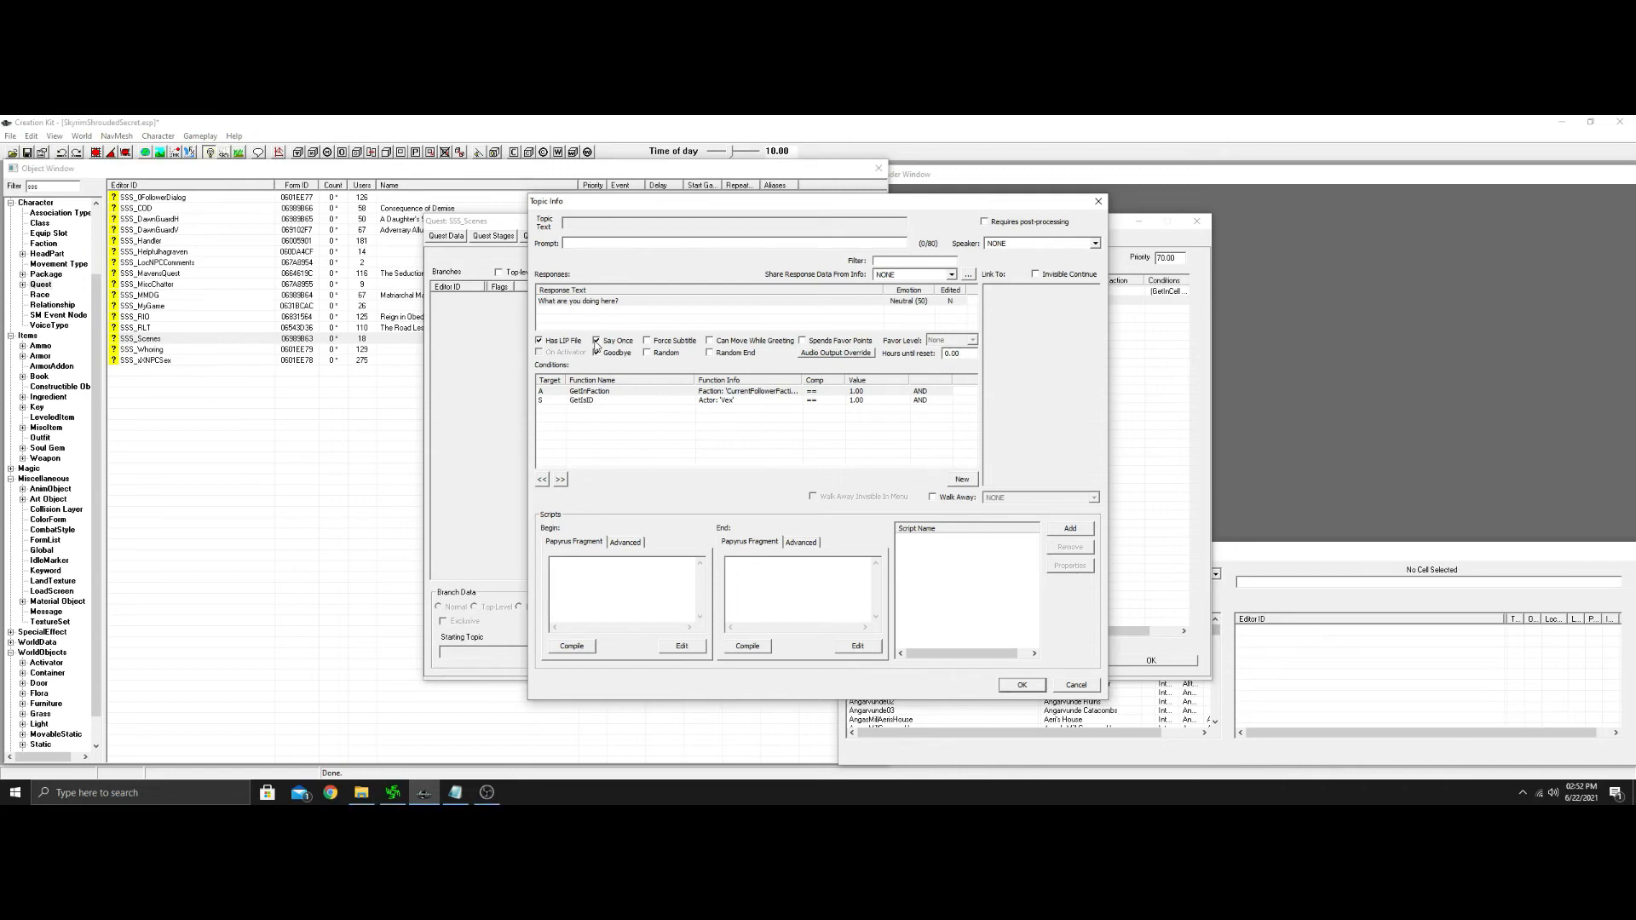
click(596, 352)
text(24.)
Compile the info's end fragment to generate its script, and rename that script to SSS_VexScene.
click(754, 647)
click(801, 543)
click(753, 628)
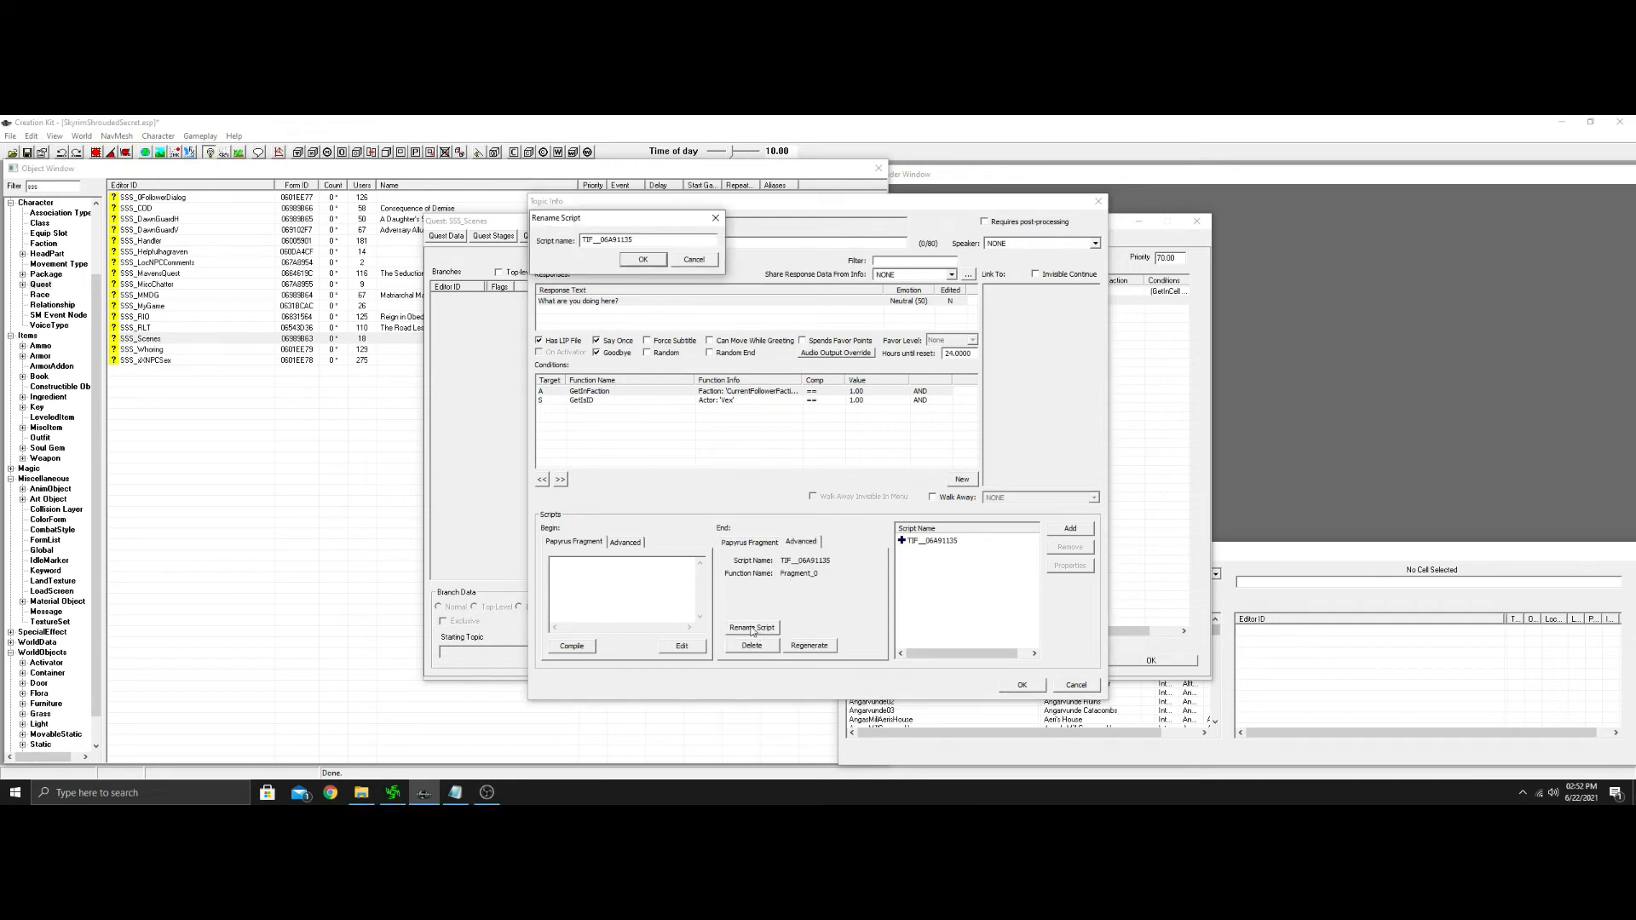
double_click(640, 239)
text(SSS_VexScene)
click(645, 260)
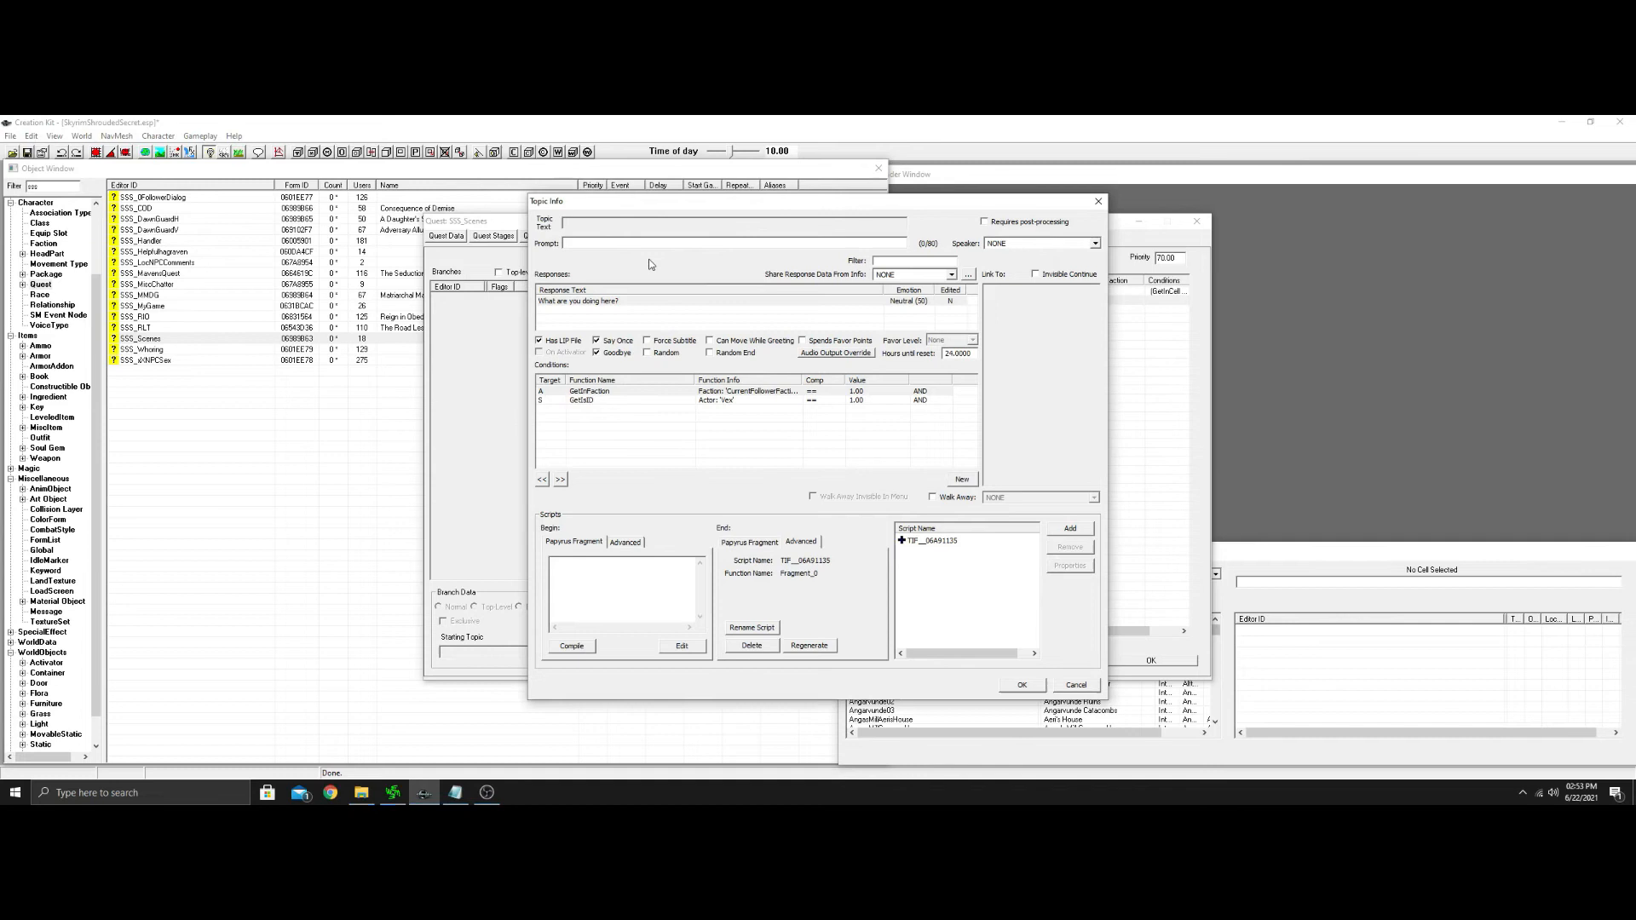
Confirm the topic info and quest changes, save the plugin, and select the SSS_Scenes quest.
click(1025, 685)
click(1154, 660)
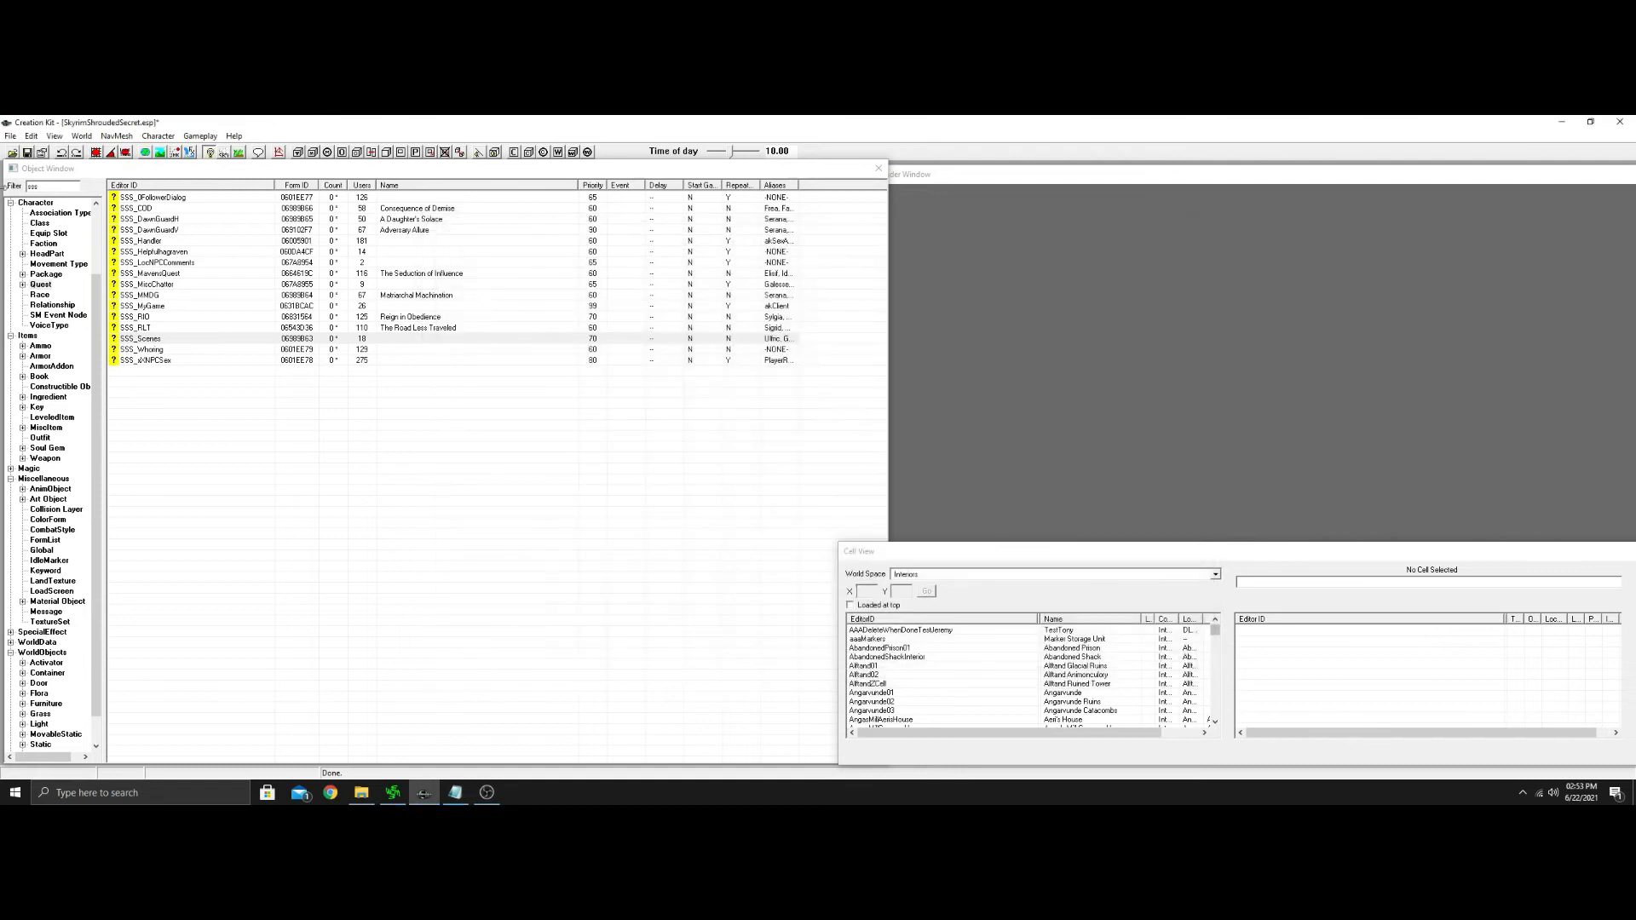
click(28, 153)
click(348, 342)
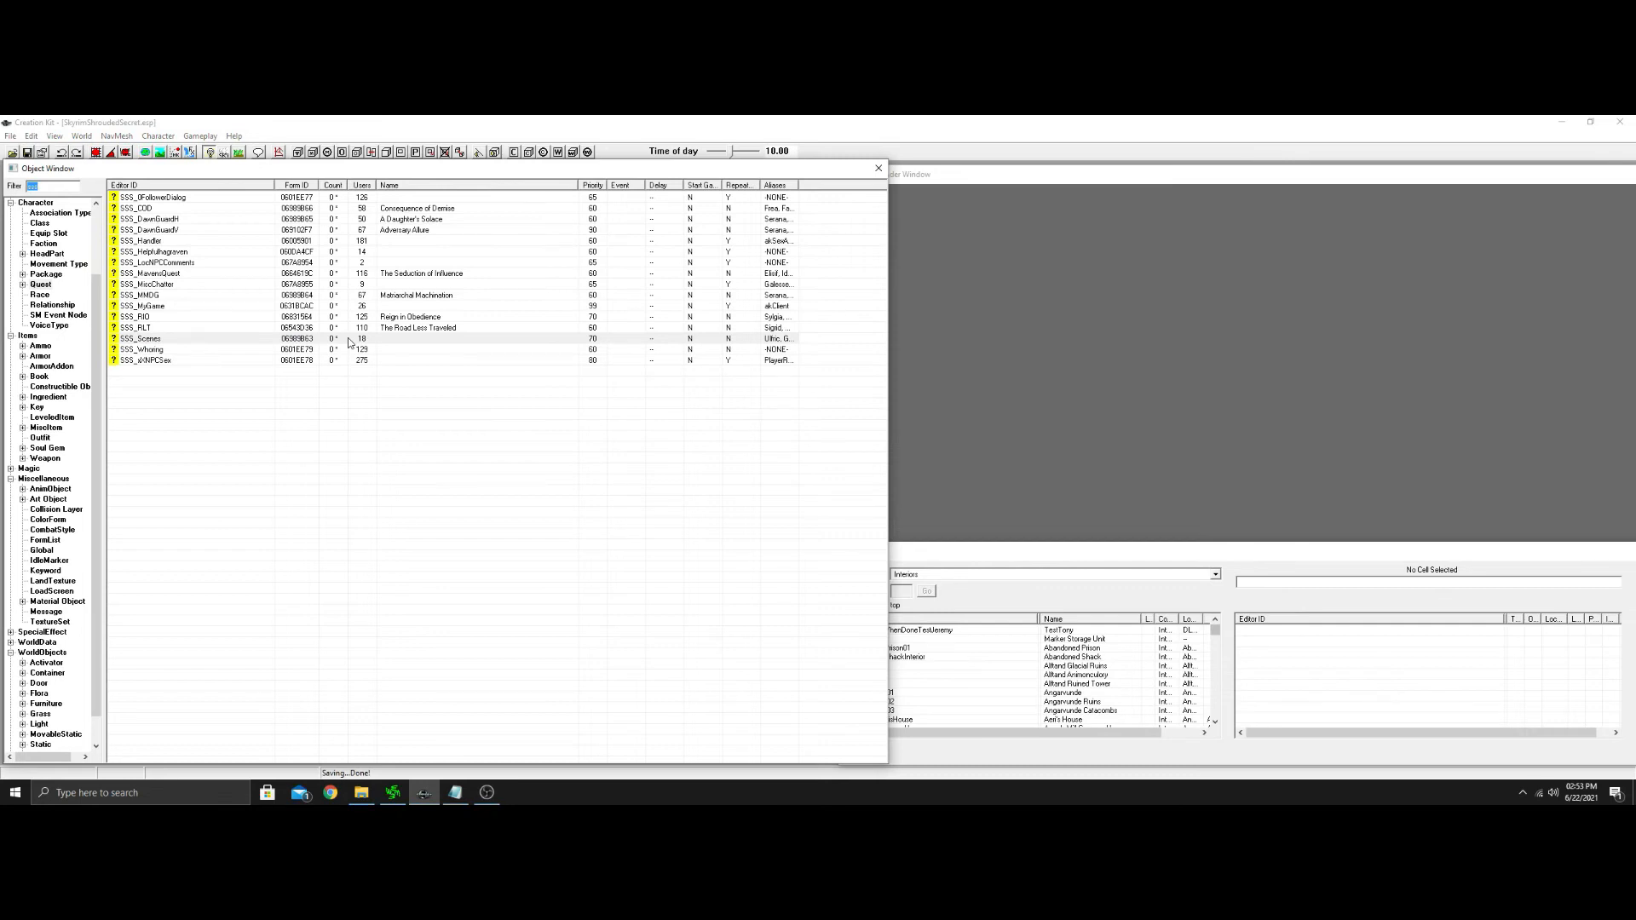
Open the SSS_Scenes quest and set the priority of its SSS_SceneIdles idle topic to 80.
double_click(348, 337)
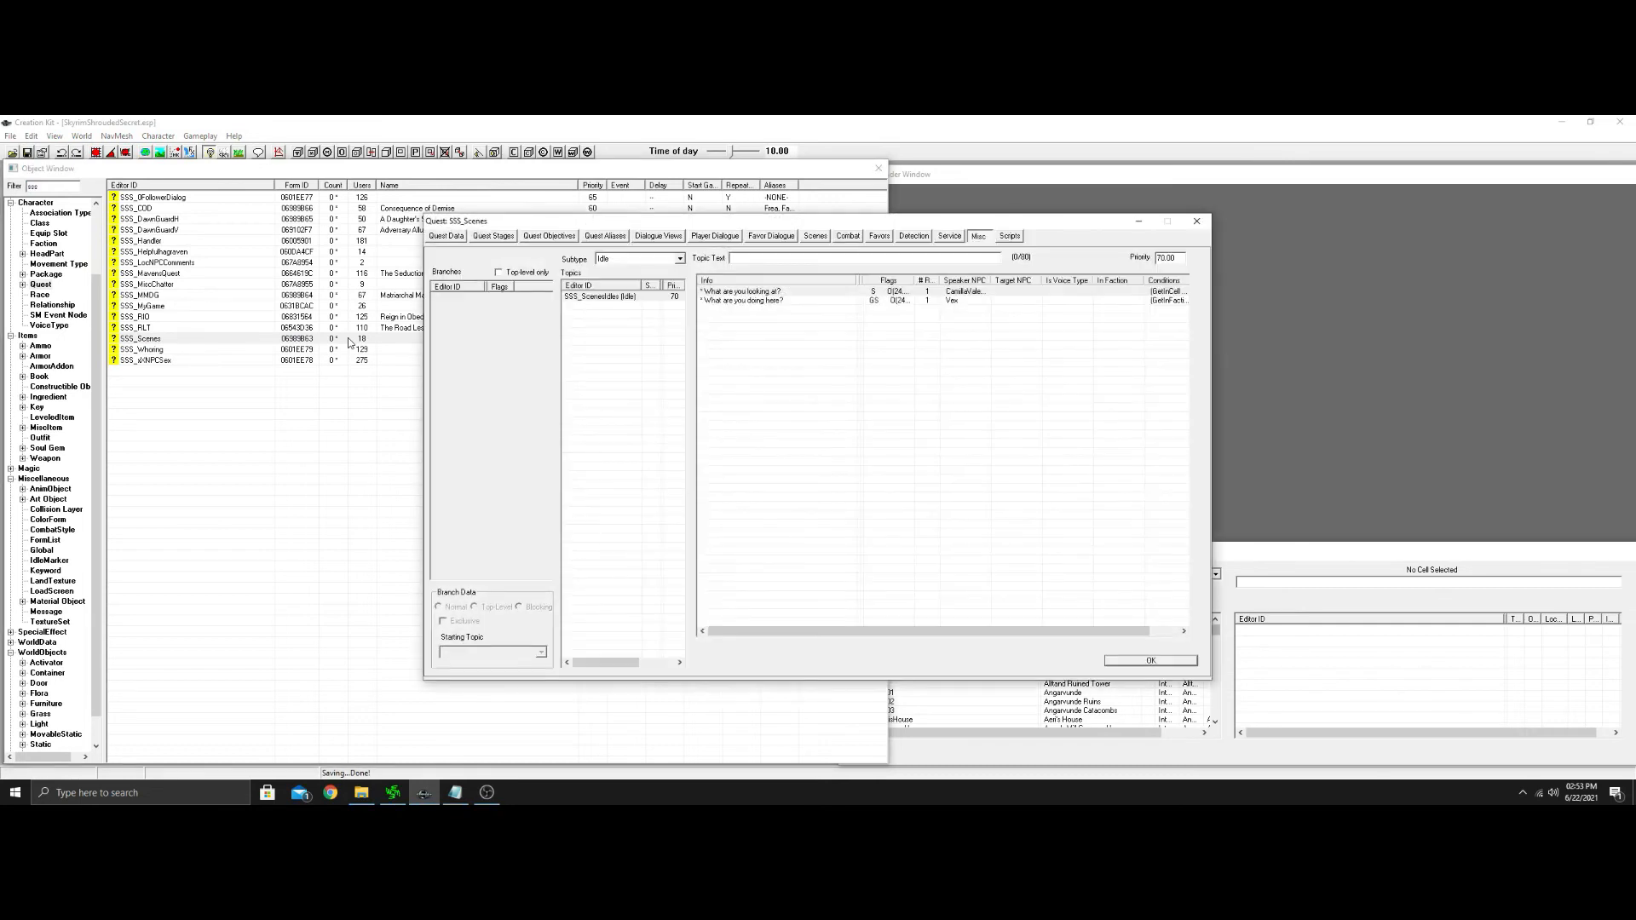
click(444, 236)
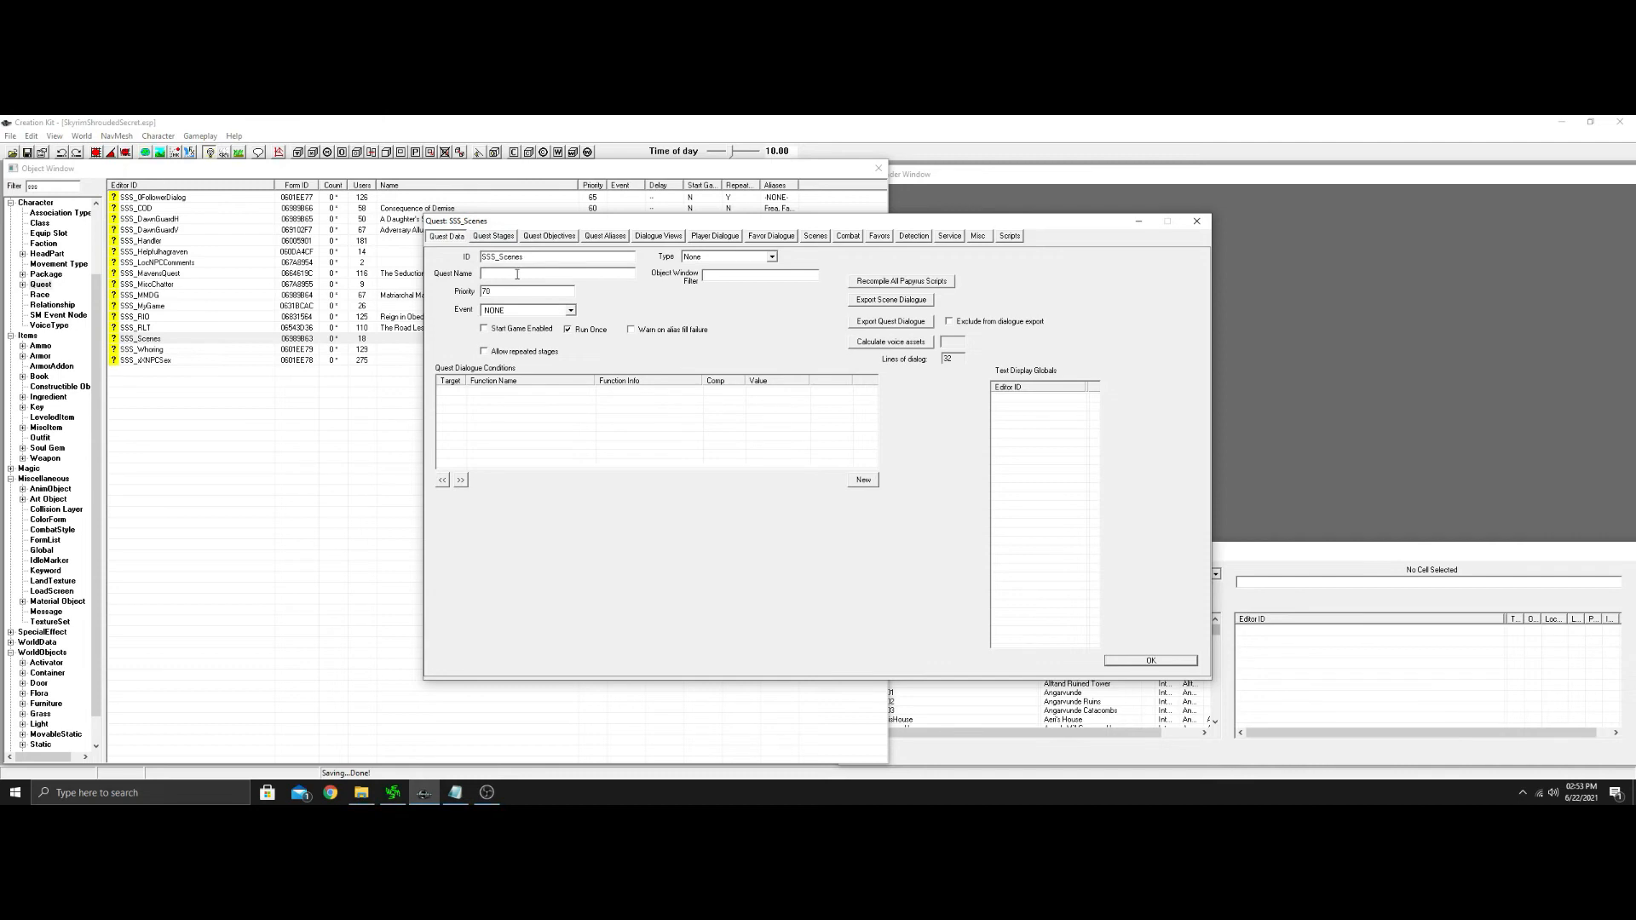
click(1011, 236)
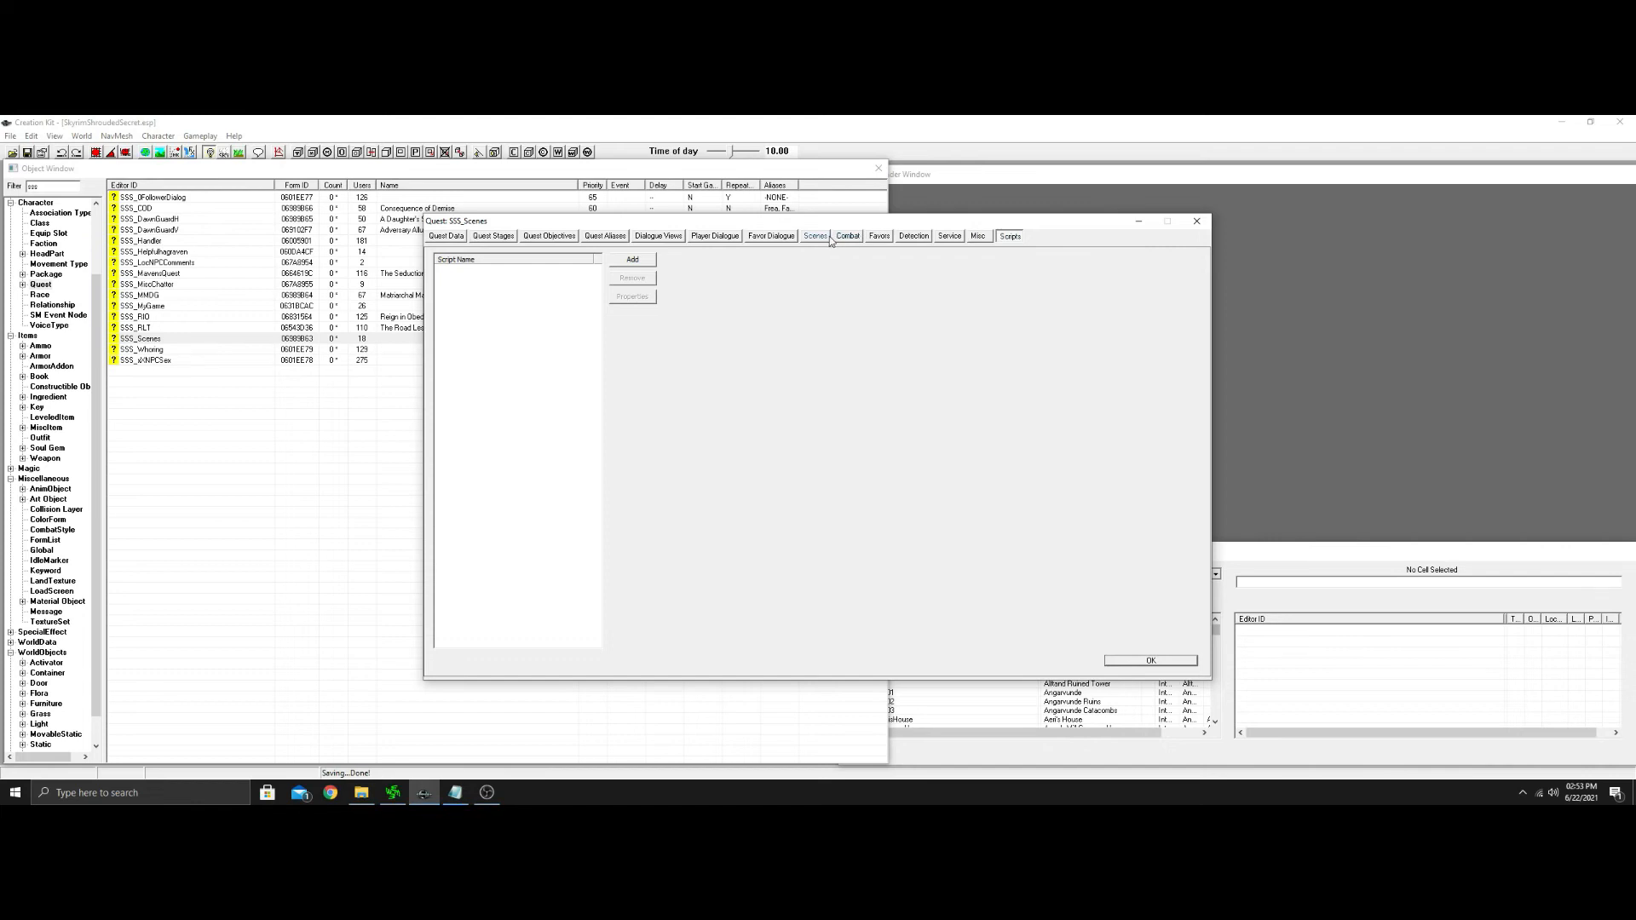
click(979, 237)
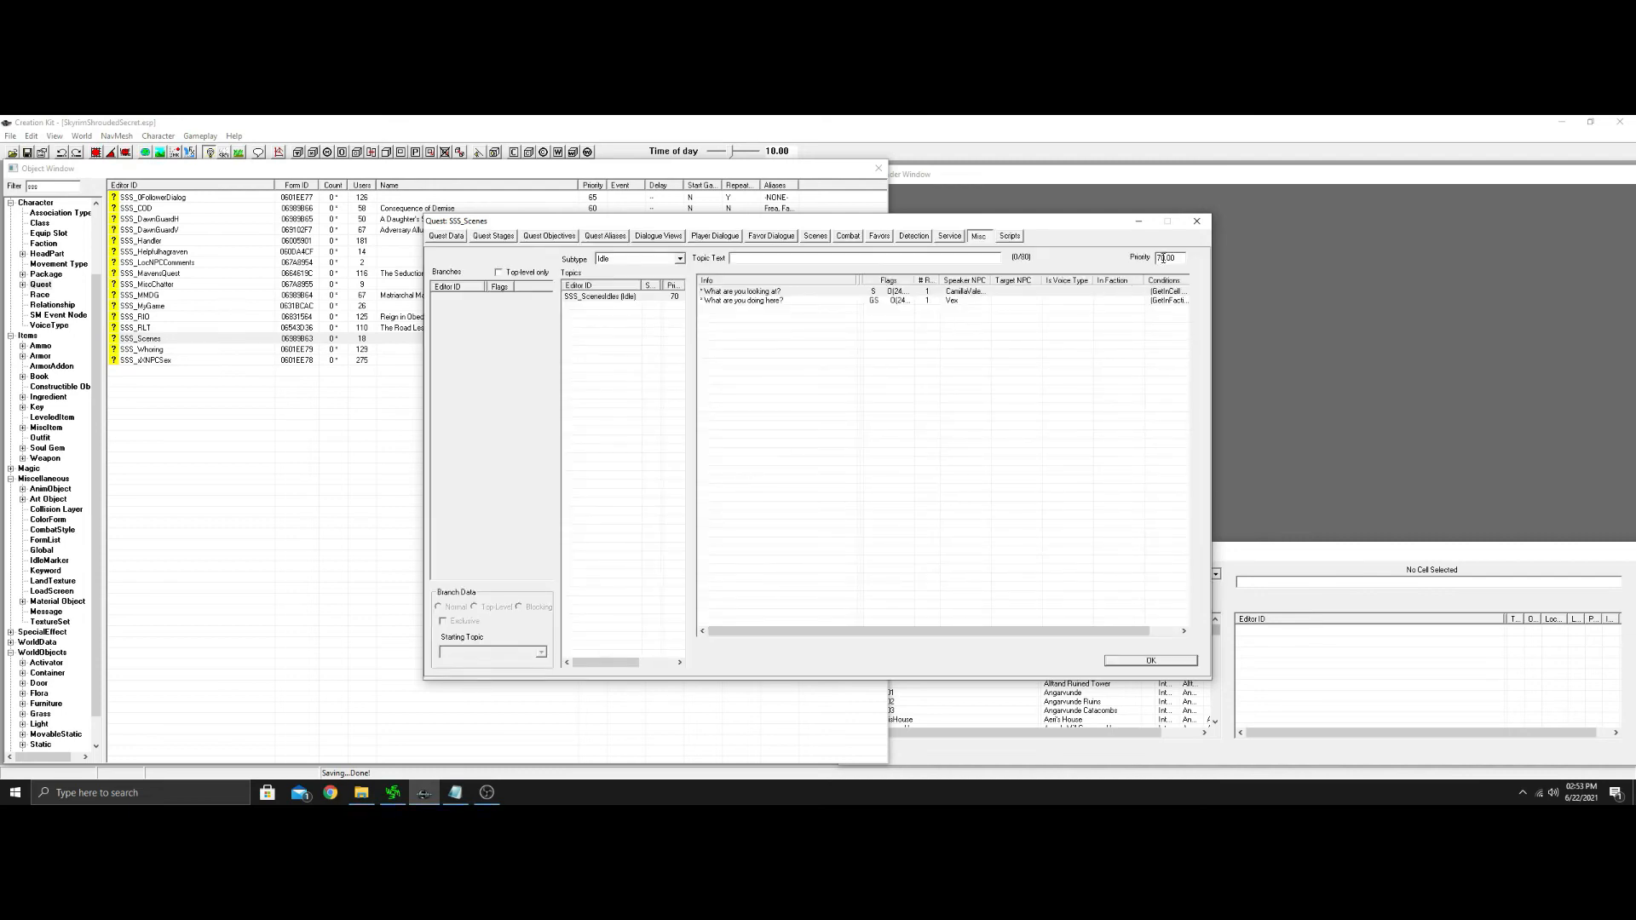
text(8)
Open the property editor for the SSS_VexScene script on the "What are you doing here?" topic info.
click(752, 302)
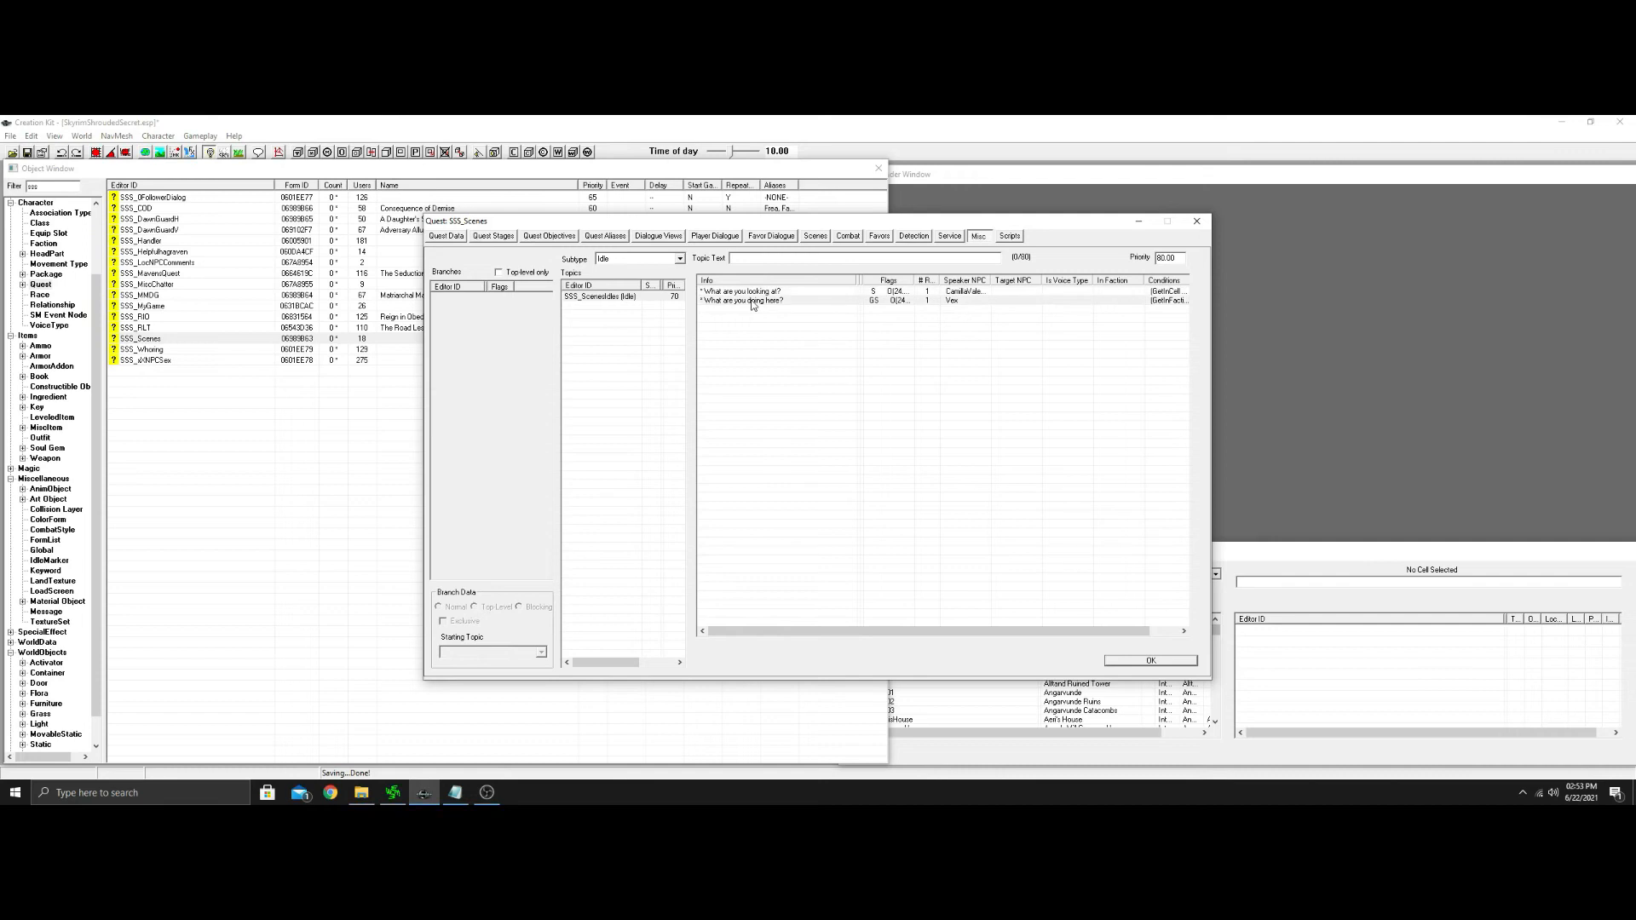
double_click(751, 302)
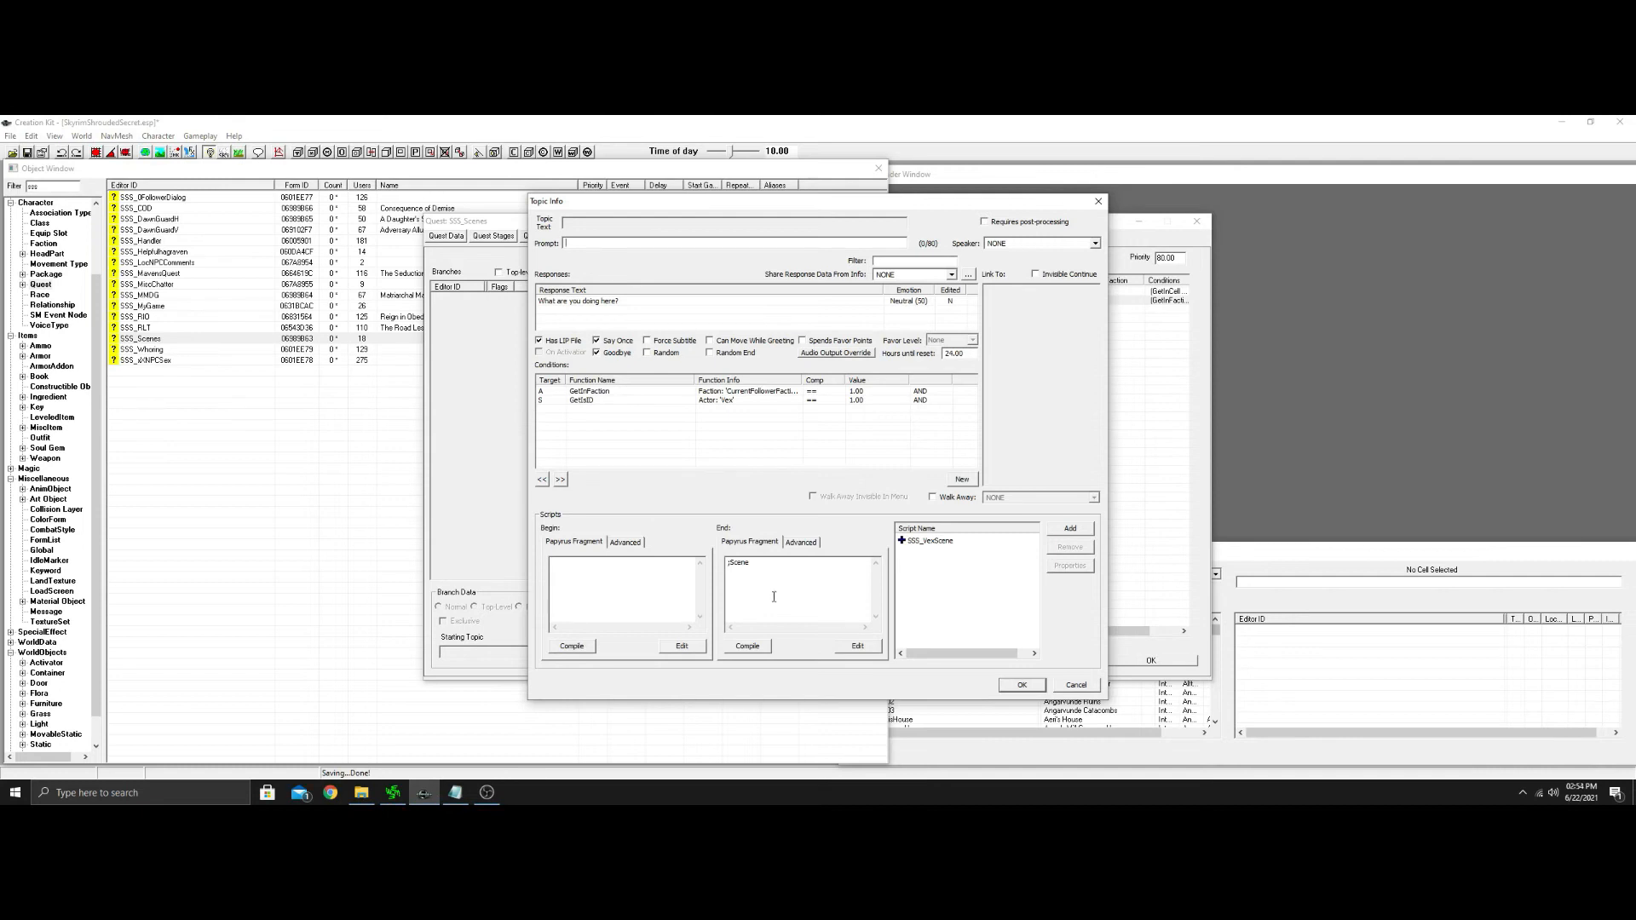
click(937, 541)
right_click(946, 544)
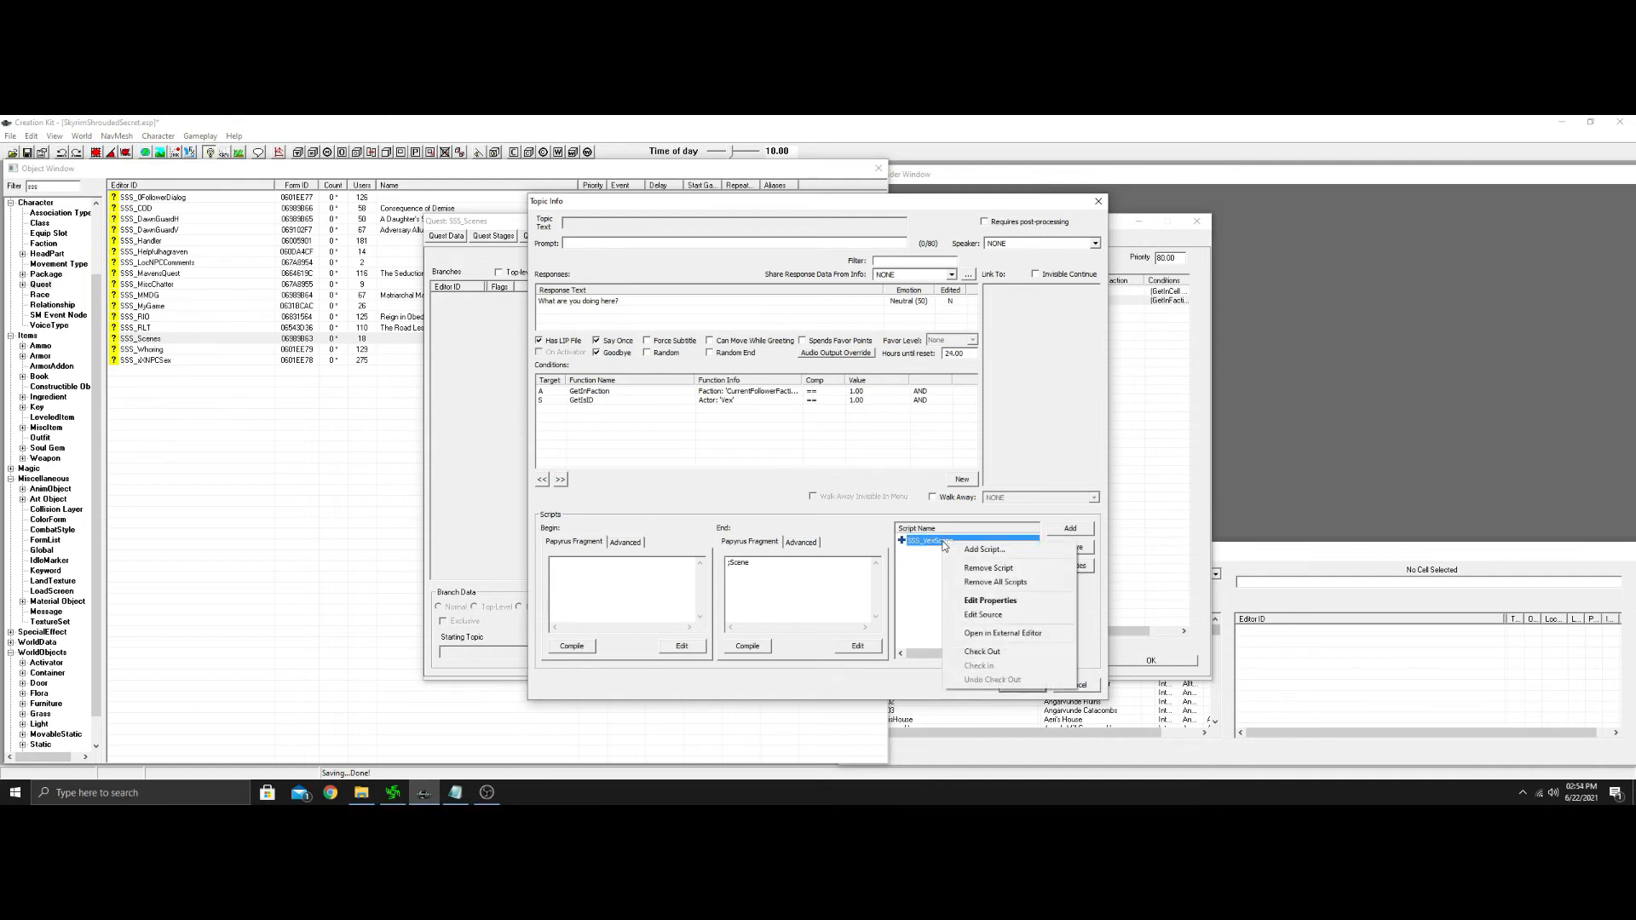
click(999, 600)
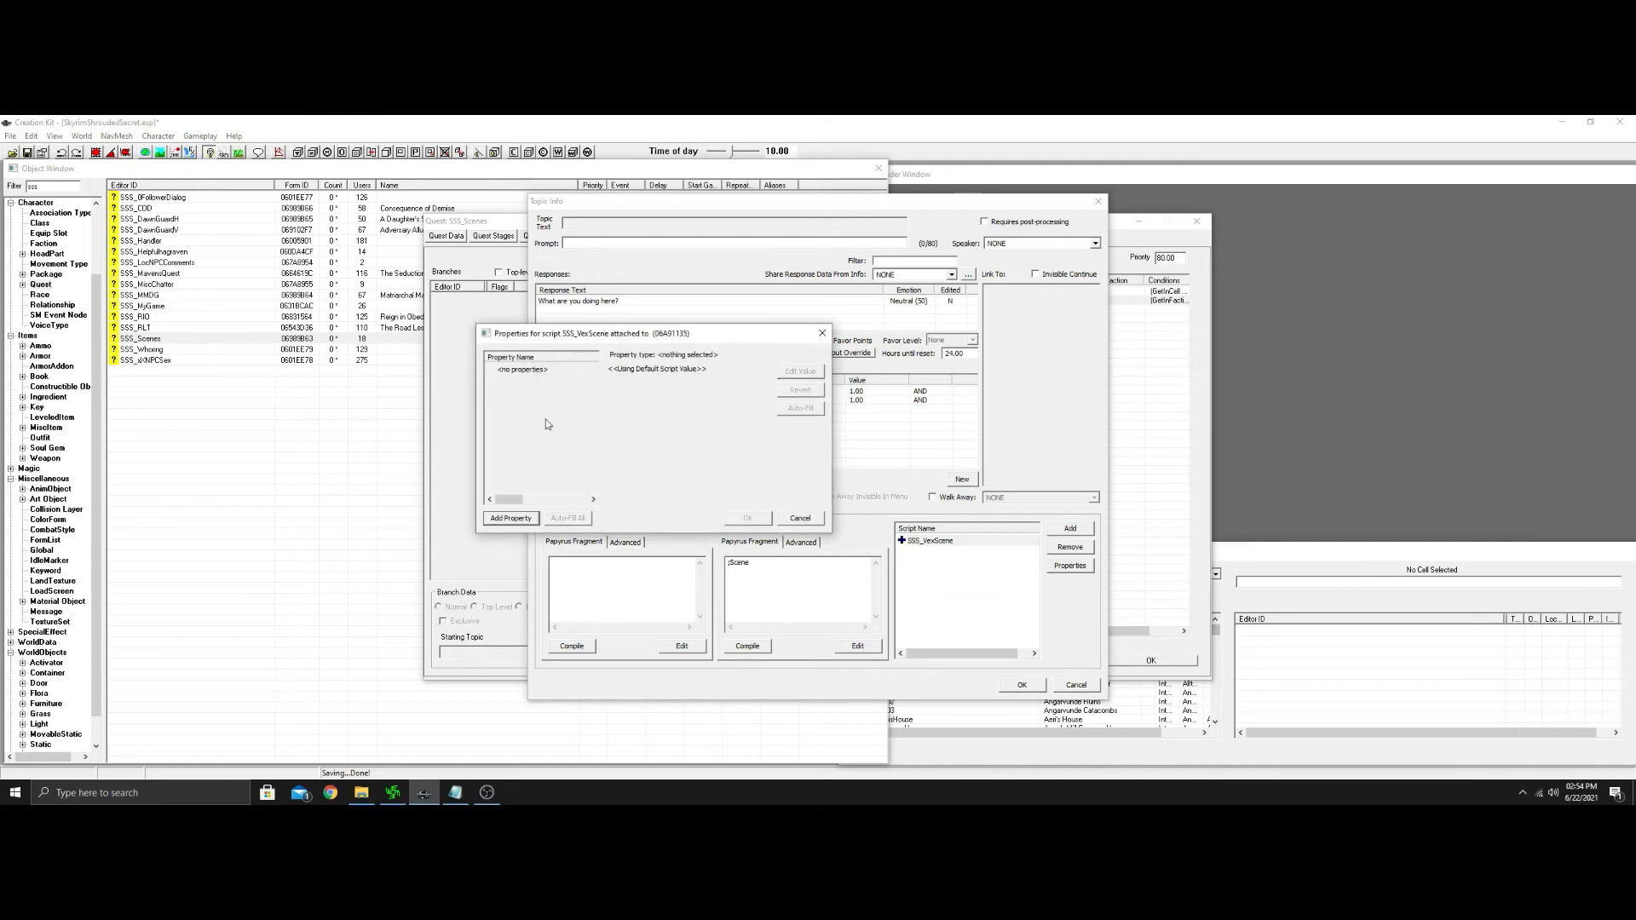
Add a script property of type Scene named Vex.
click(498, 524)
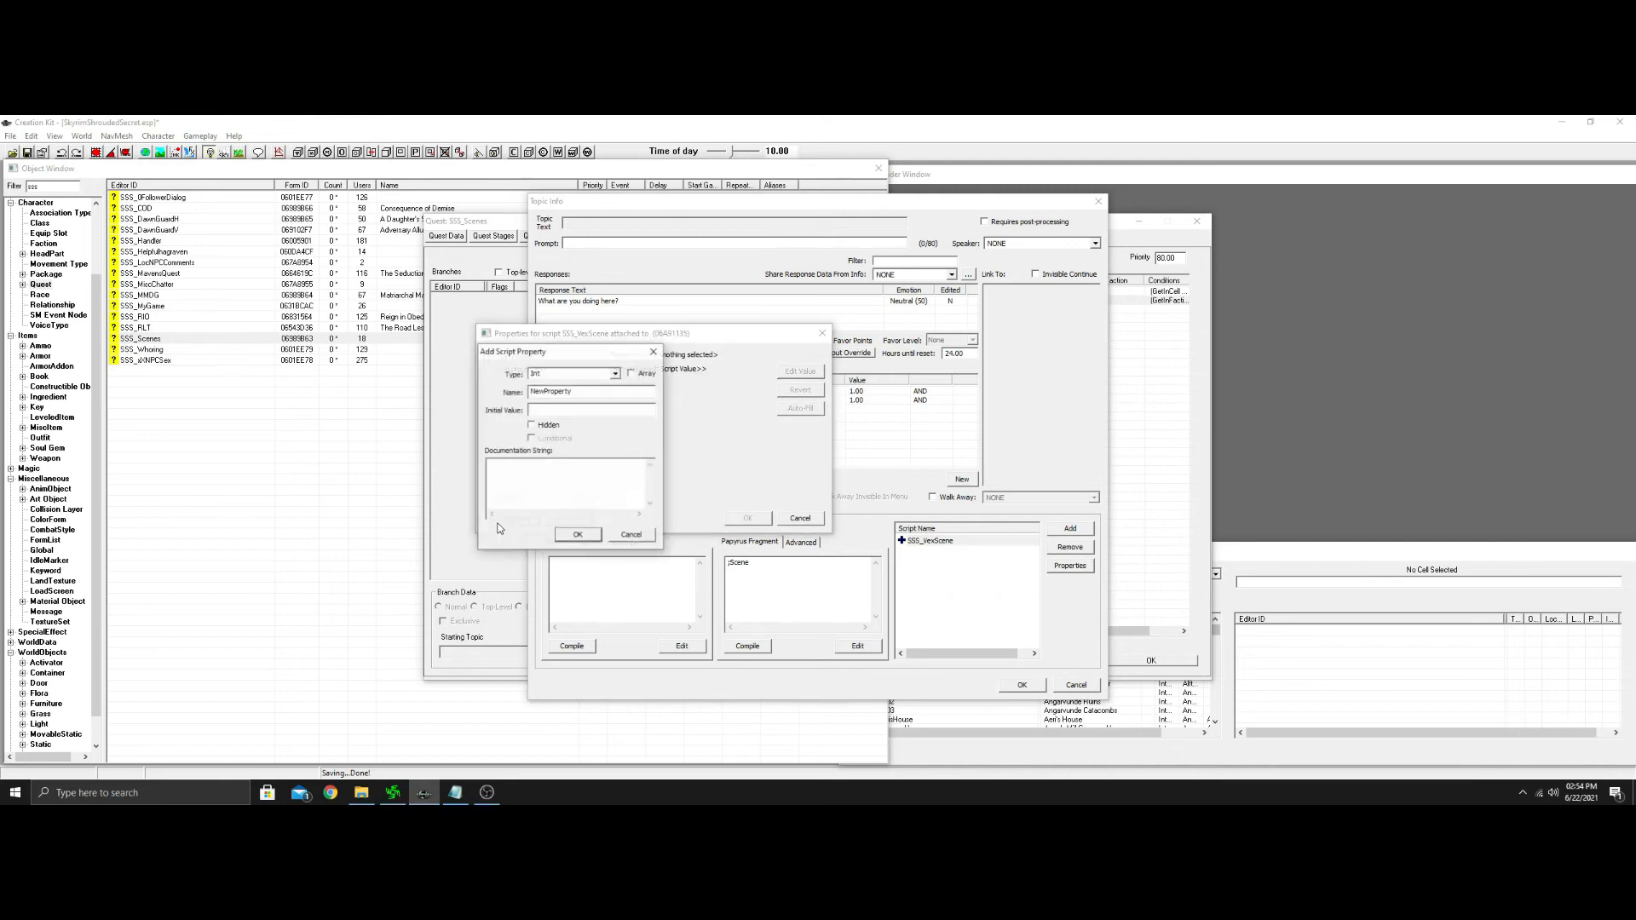
click(615, 375)
scroll(563, 463, down, 2)
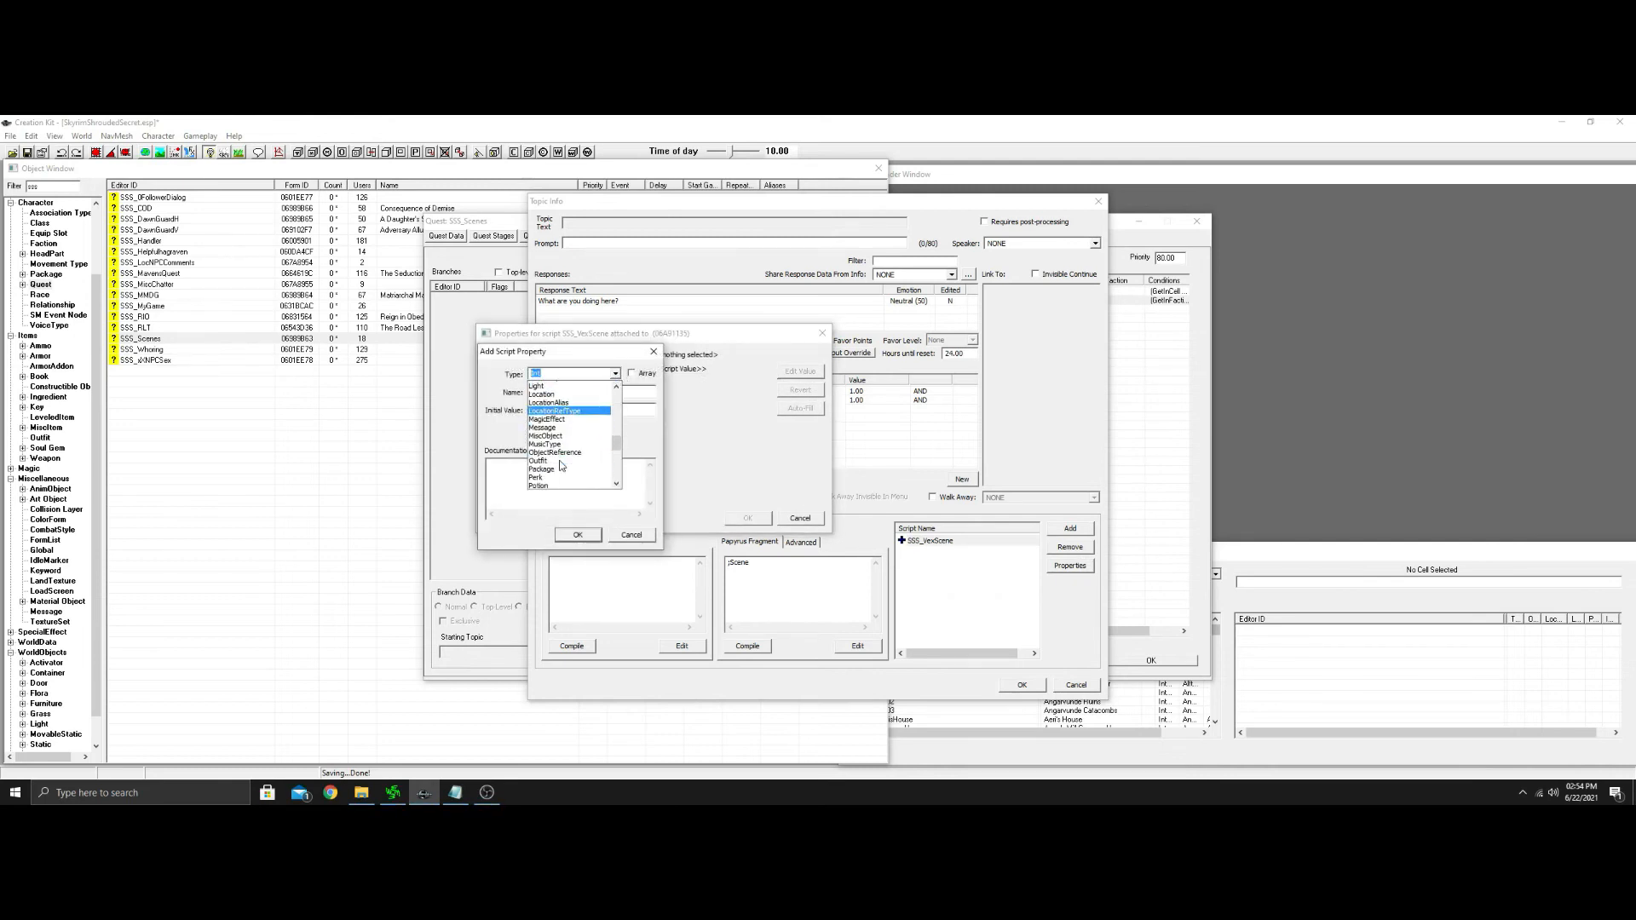
scroll(561, 465, down, 2)
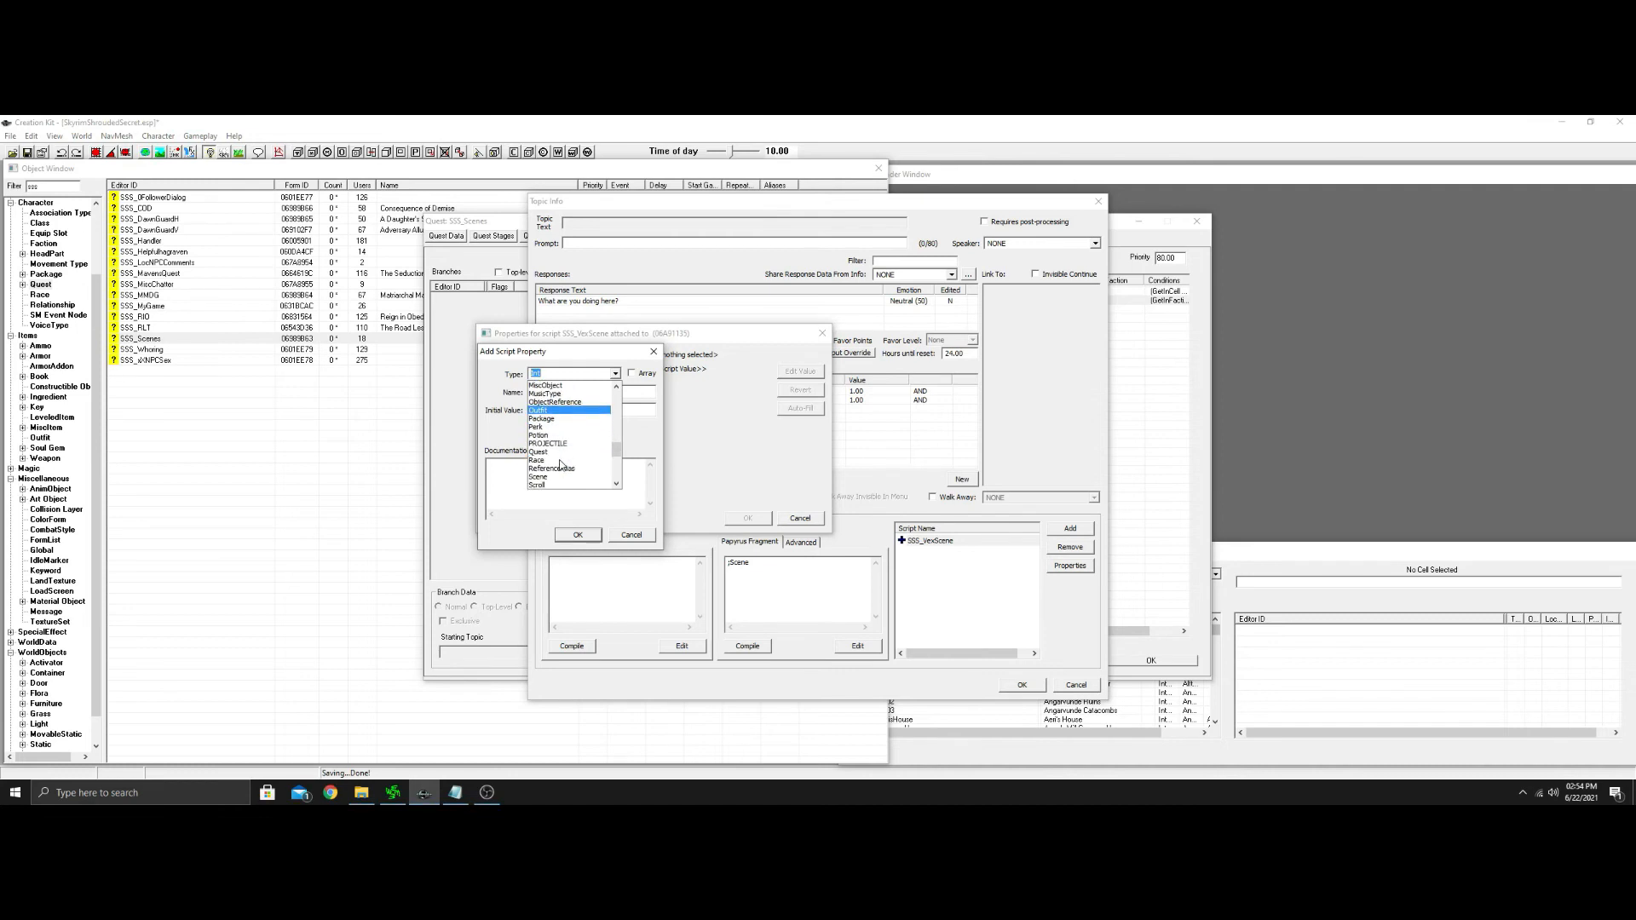
scroll(560, 464, down, 2)
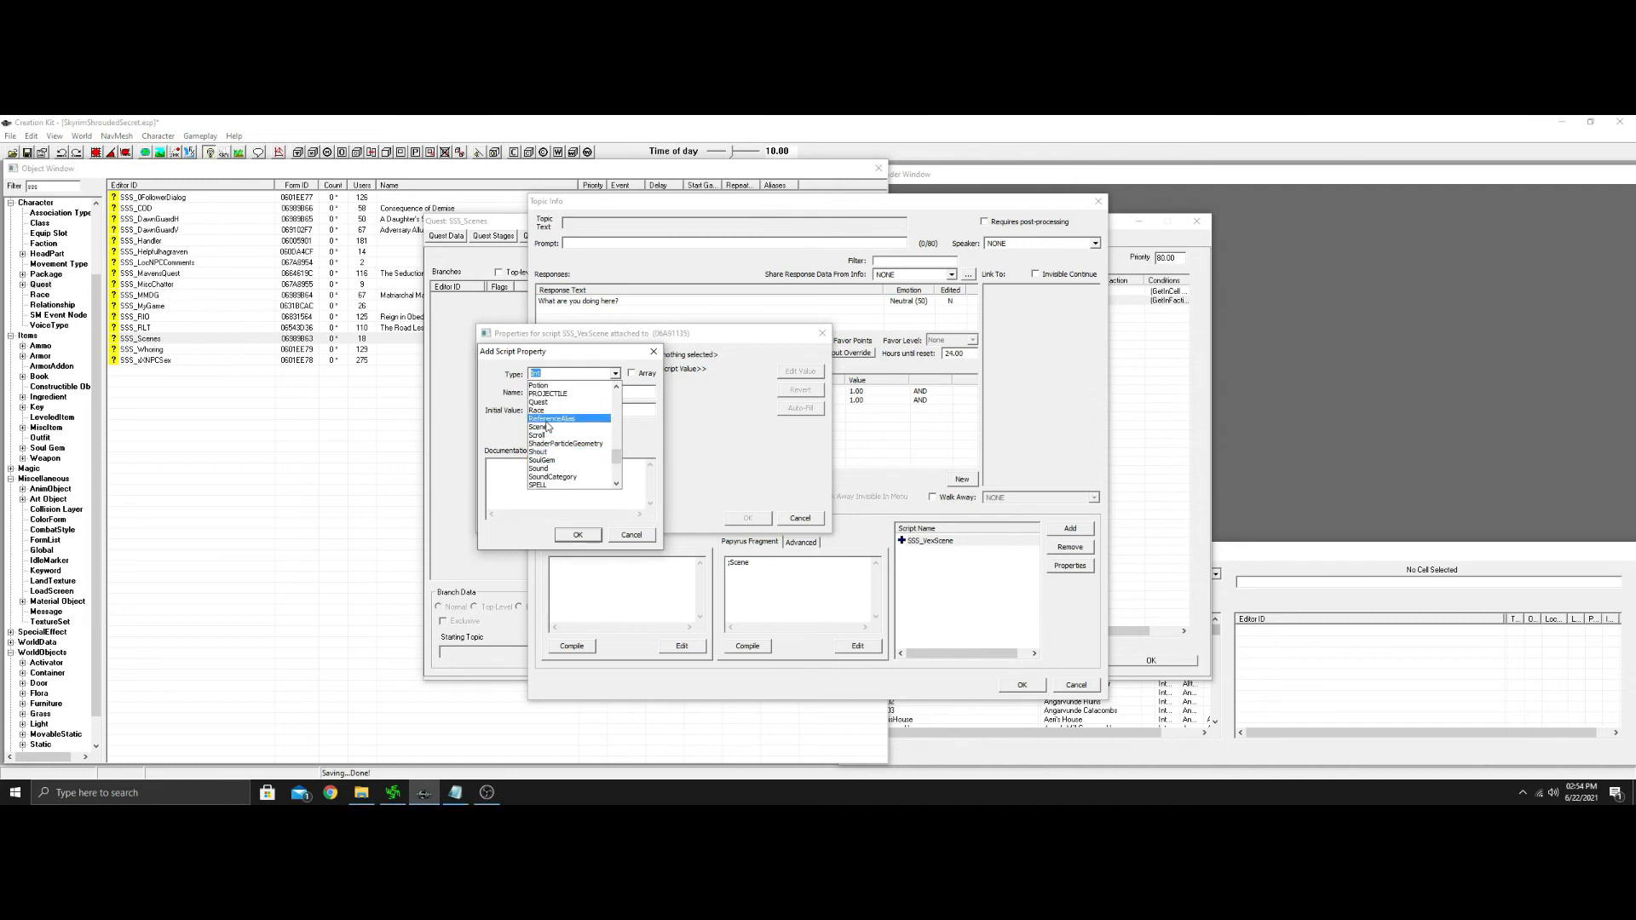
click(544, 427)
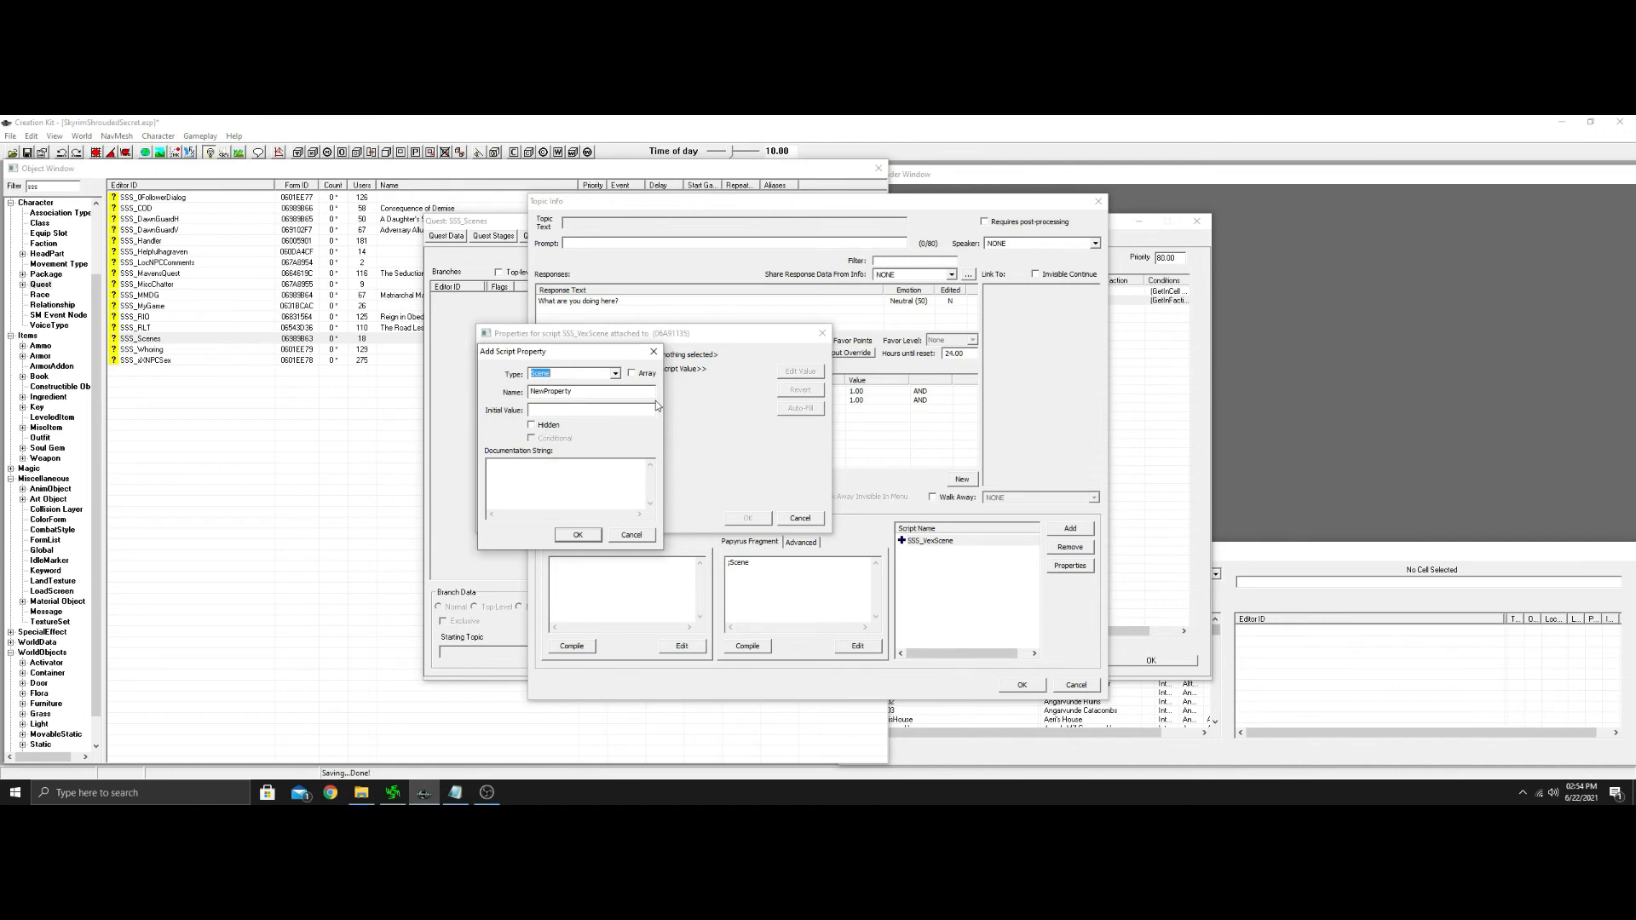
key(Tab)
text(V)
click(587, 536)
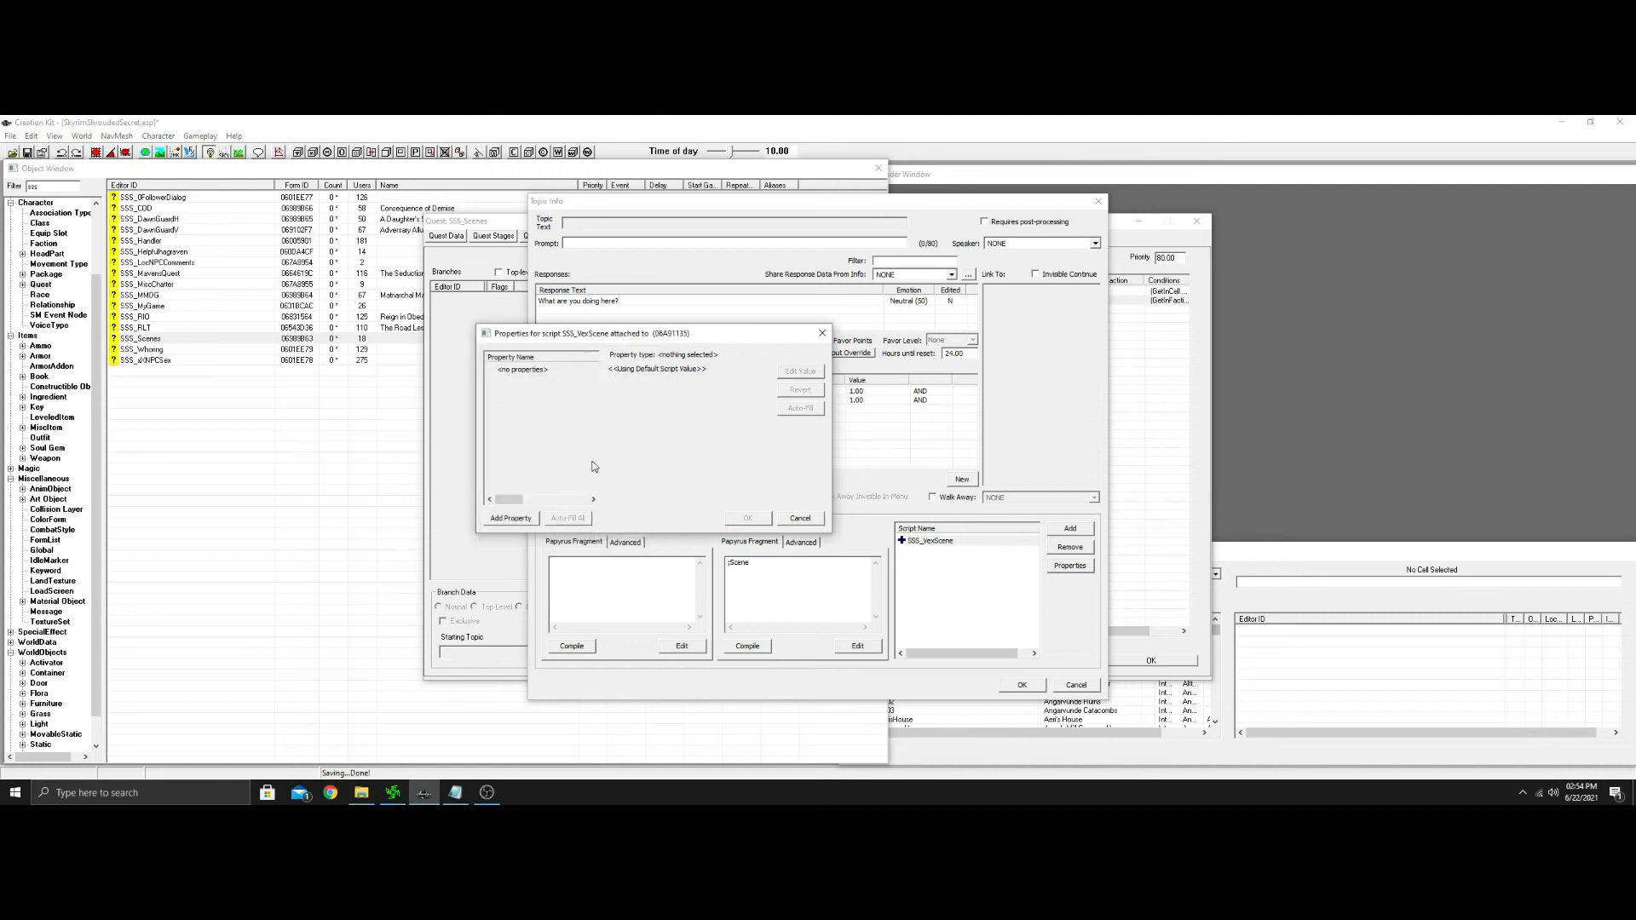
Assign the SSS_SceneVex scene as the Vex property's value and confirm the script properties.
click(512, 370)
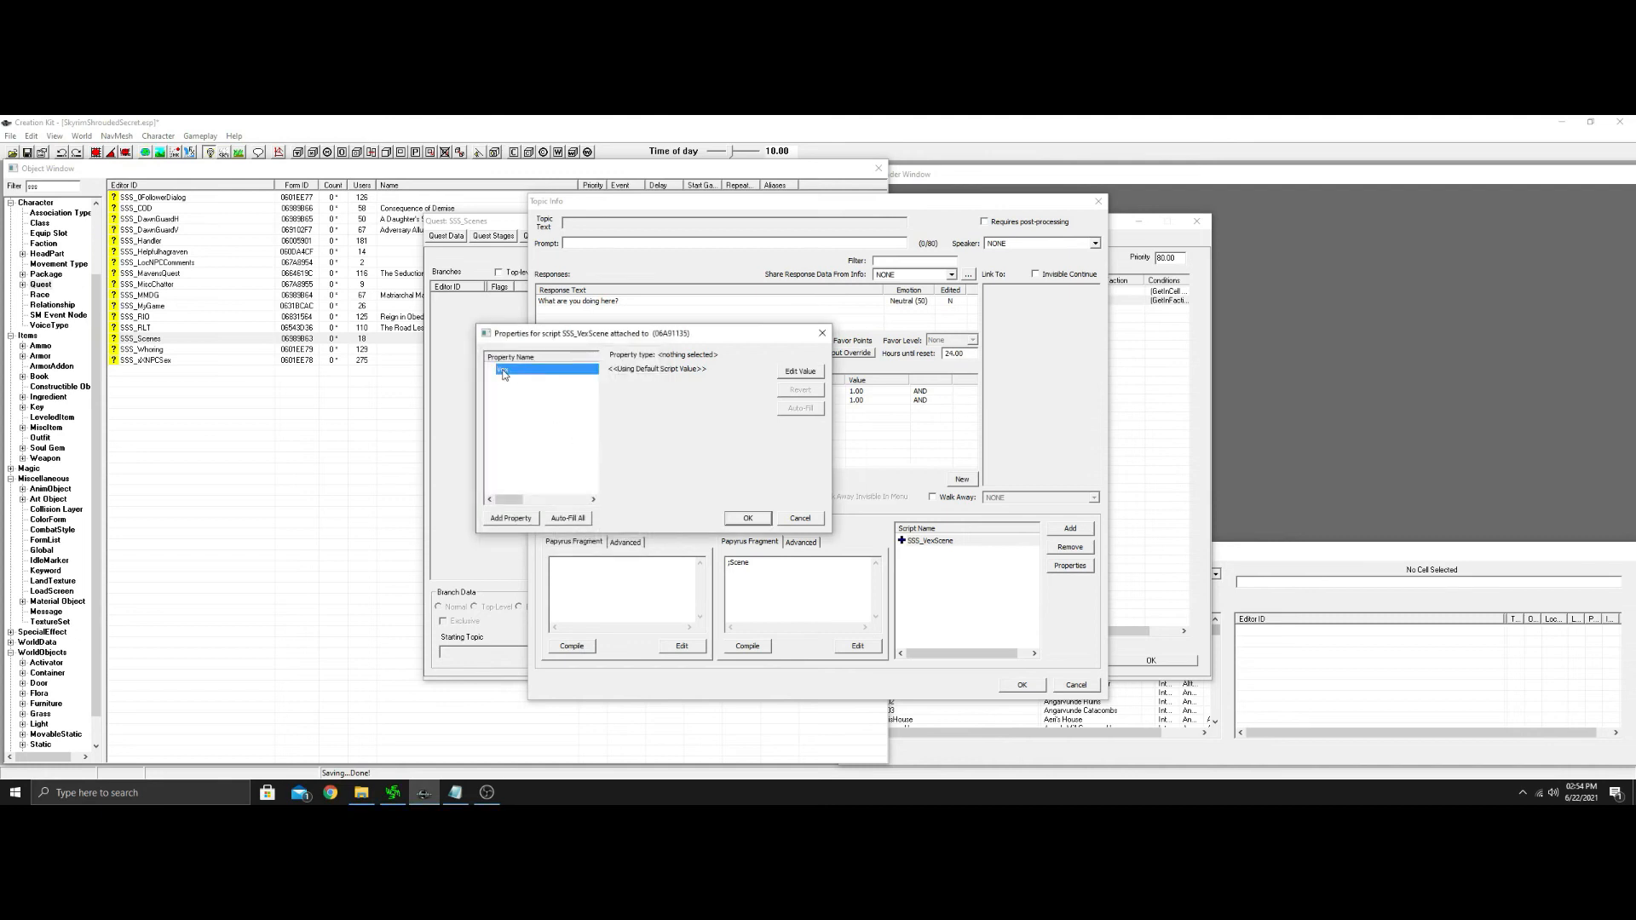
click(801, 372)
click(765, 372)
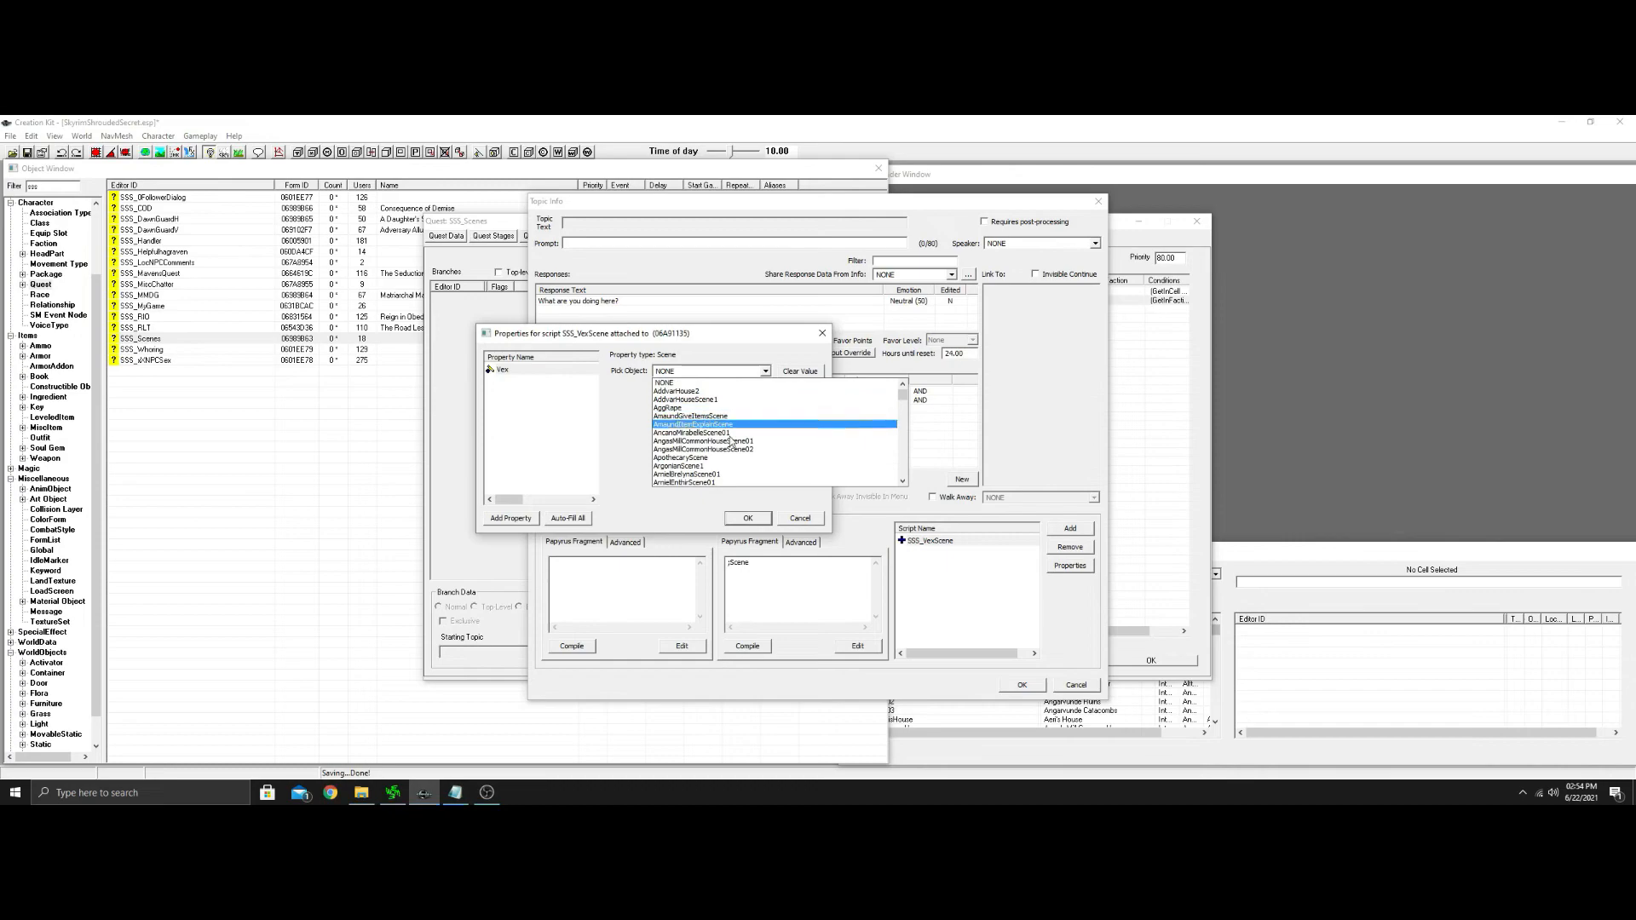
text(sss)
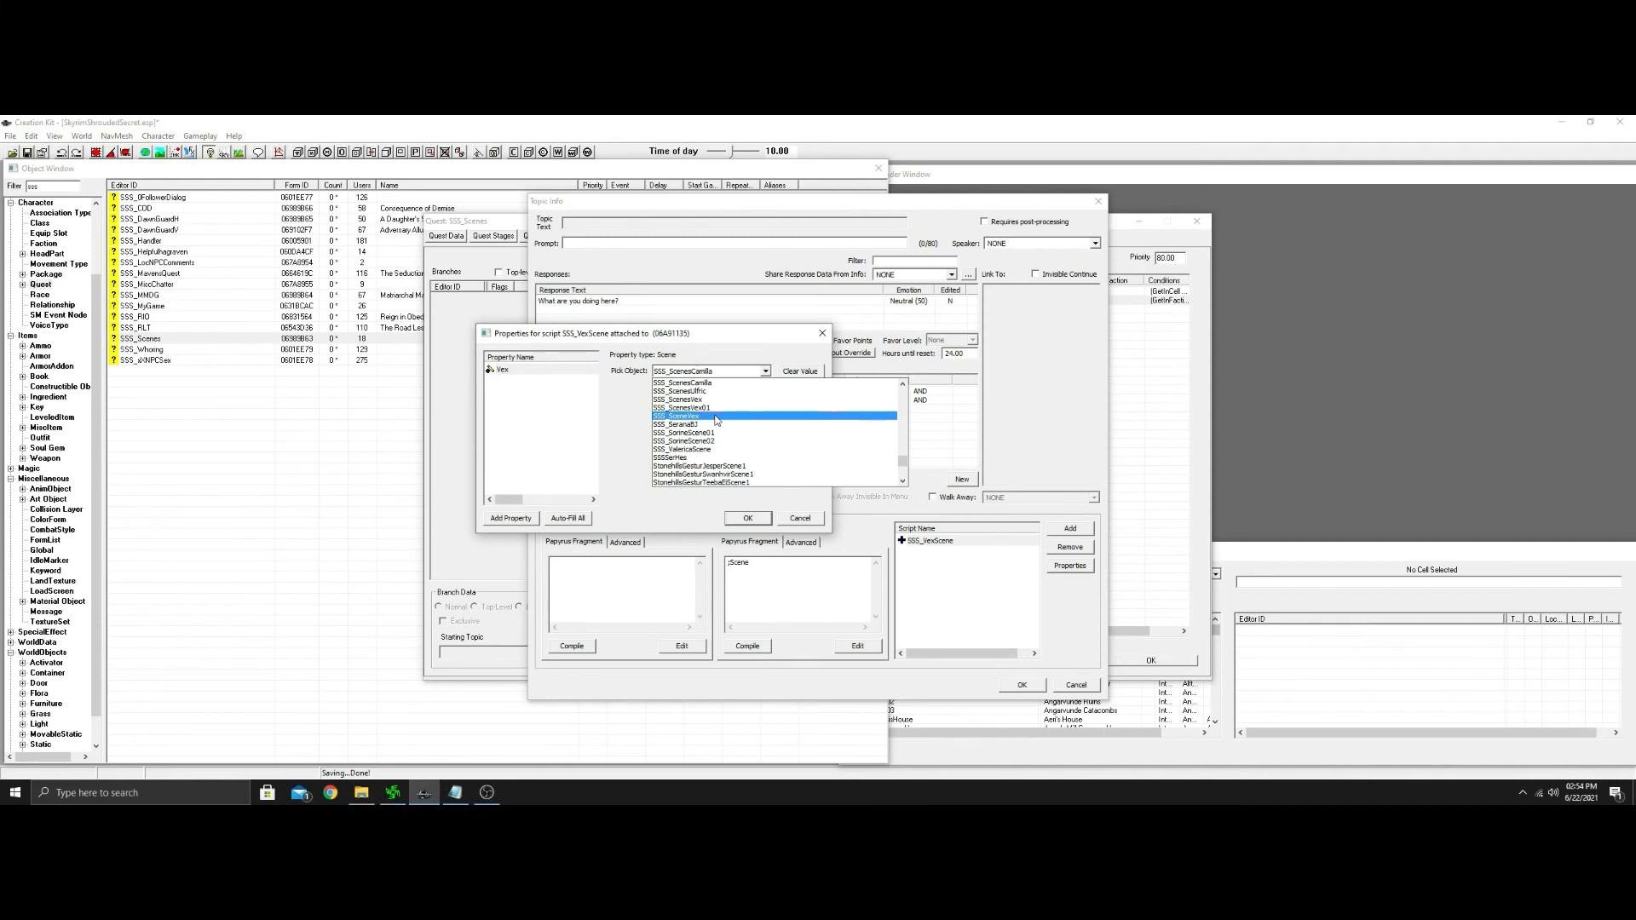
click(716, 413)
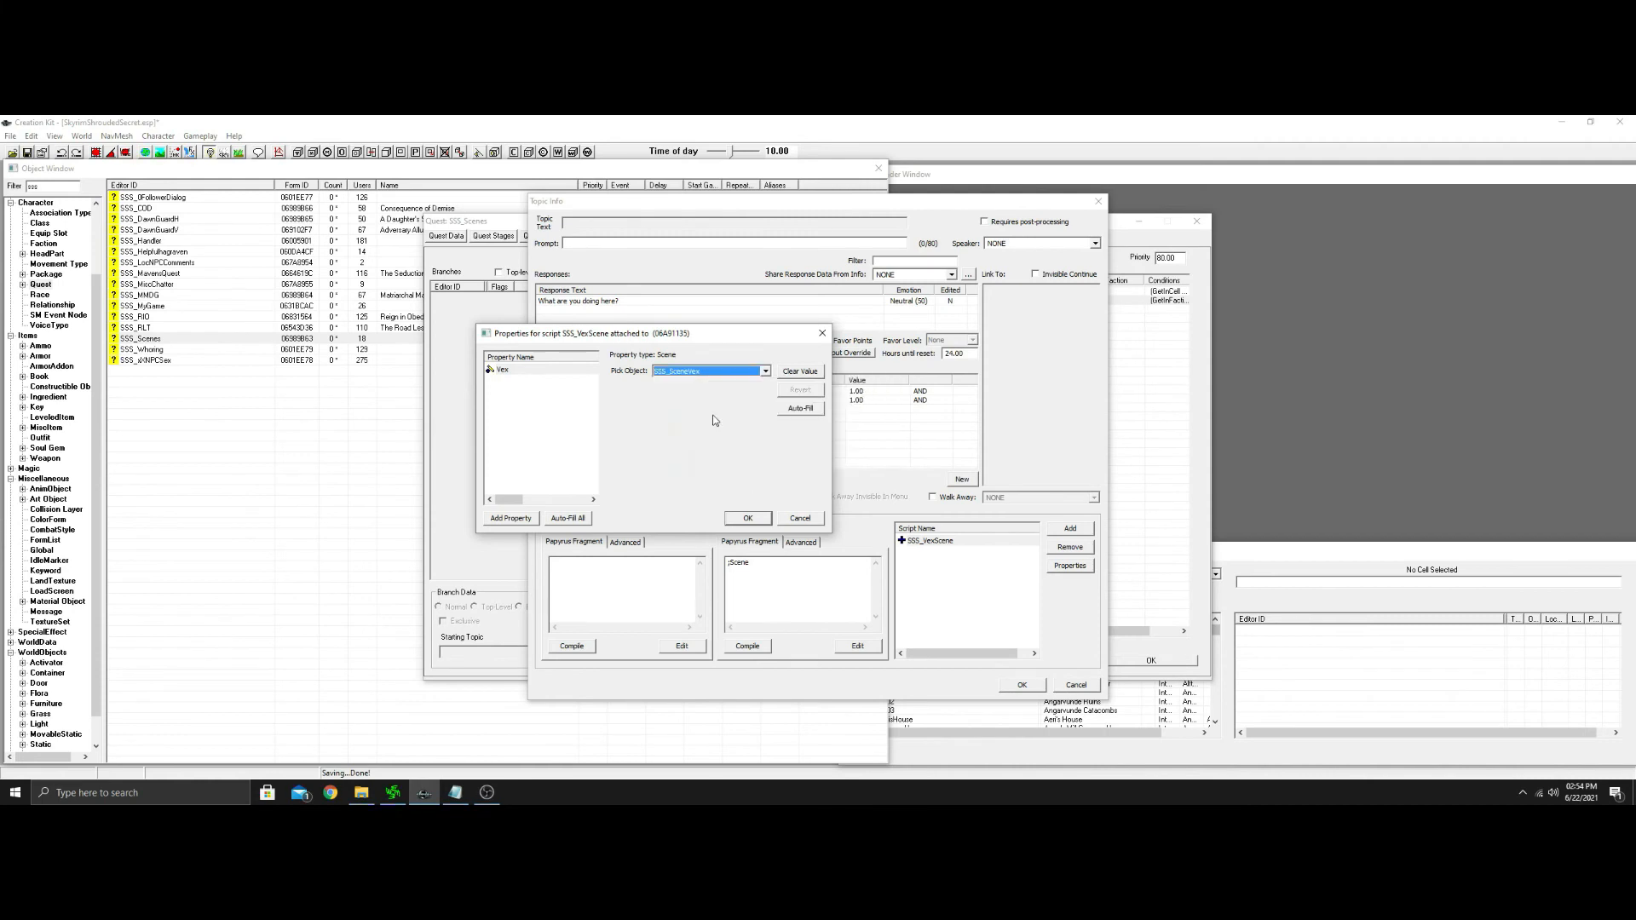
click(749, 518)
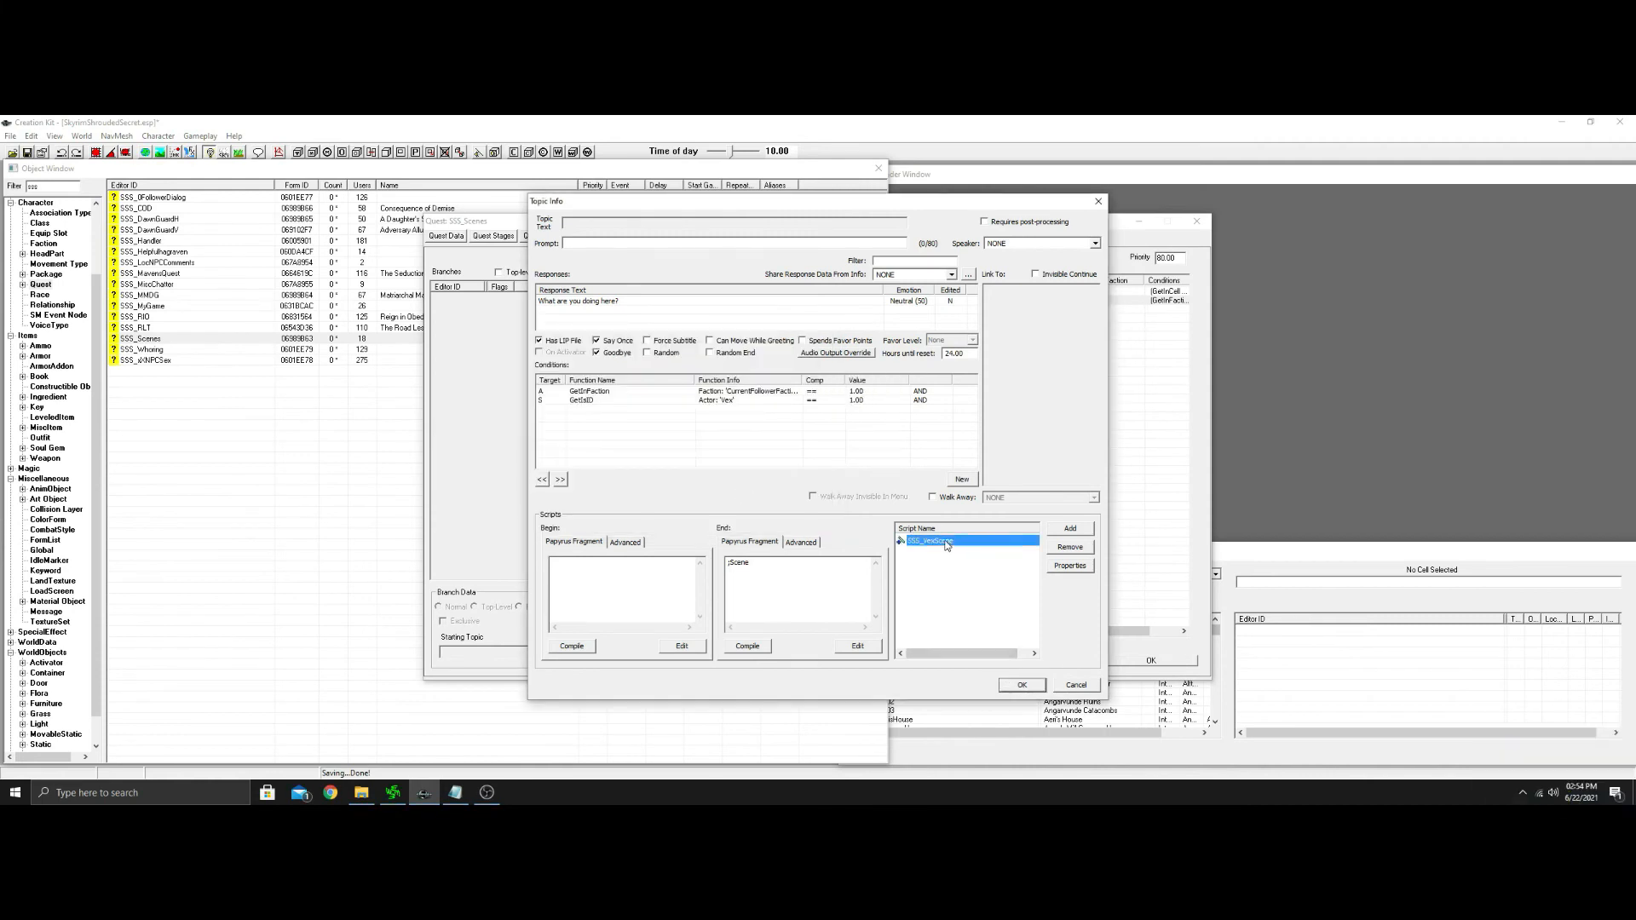
Replace the placeholder comment in the end fragment with Vex.Start(), compile it, and confirm the topic info.
drag(765, 563, 708, 572)
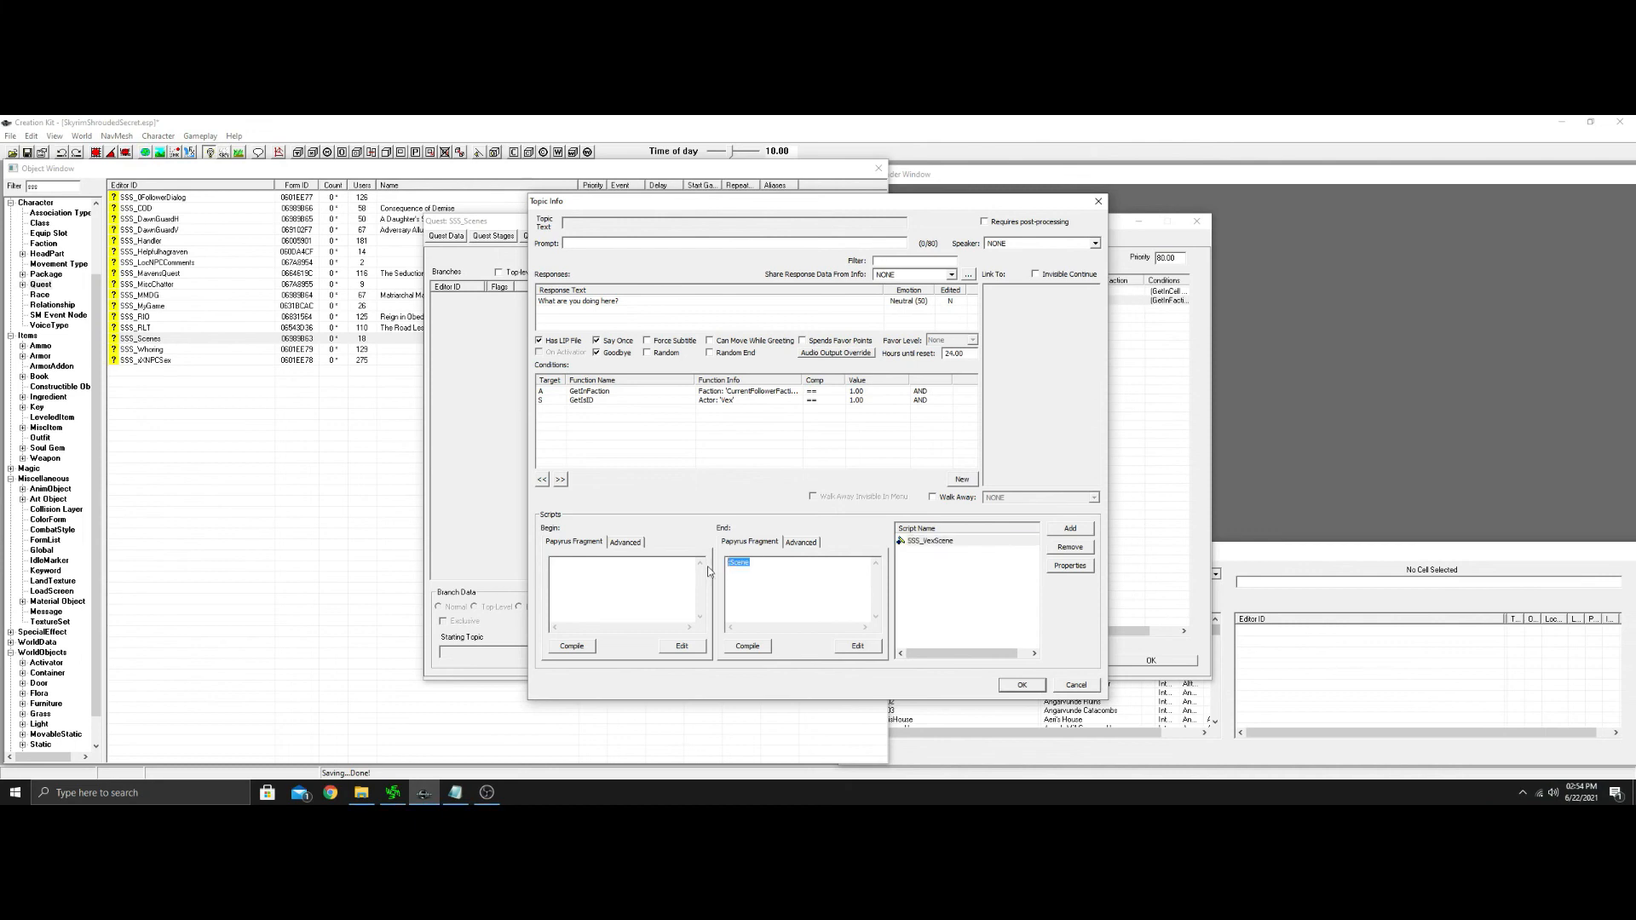
text(Vex.Start()
click(747, 647)
click(1021, 690)
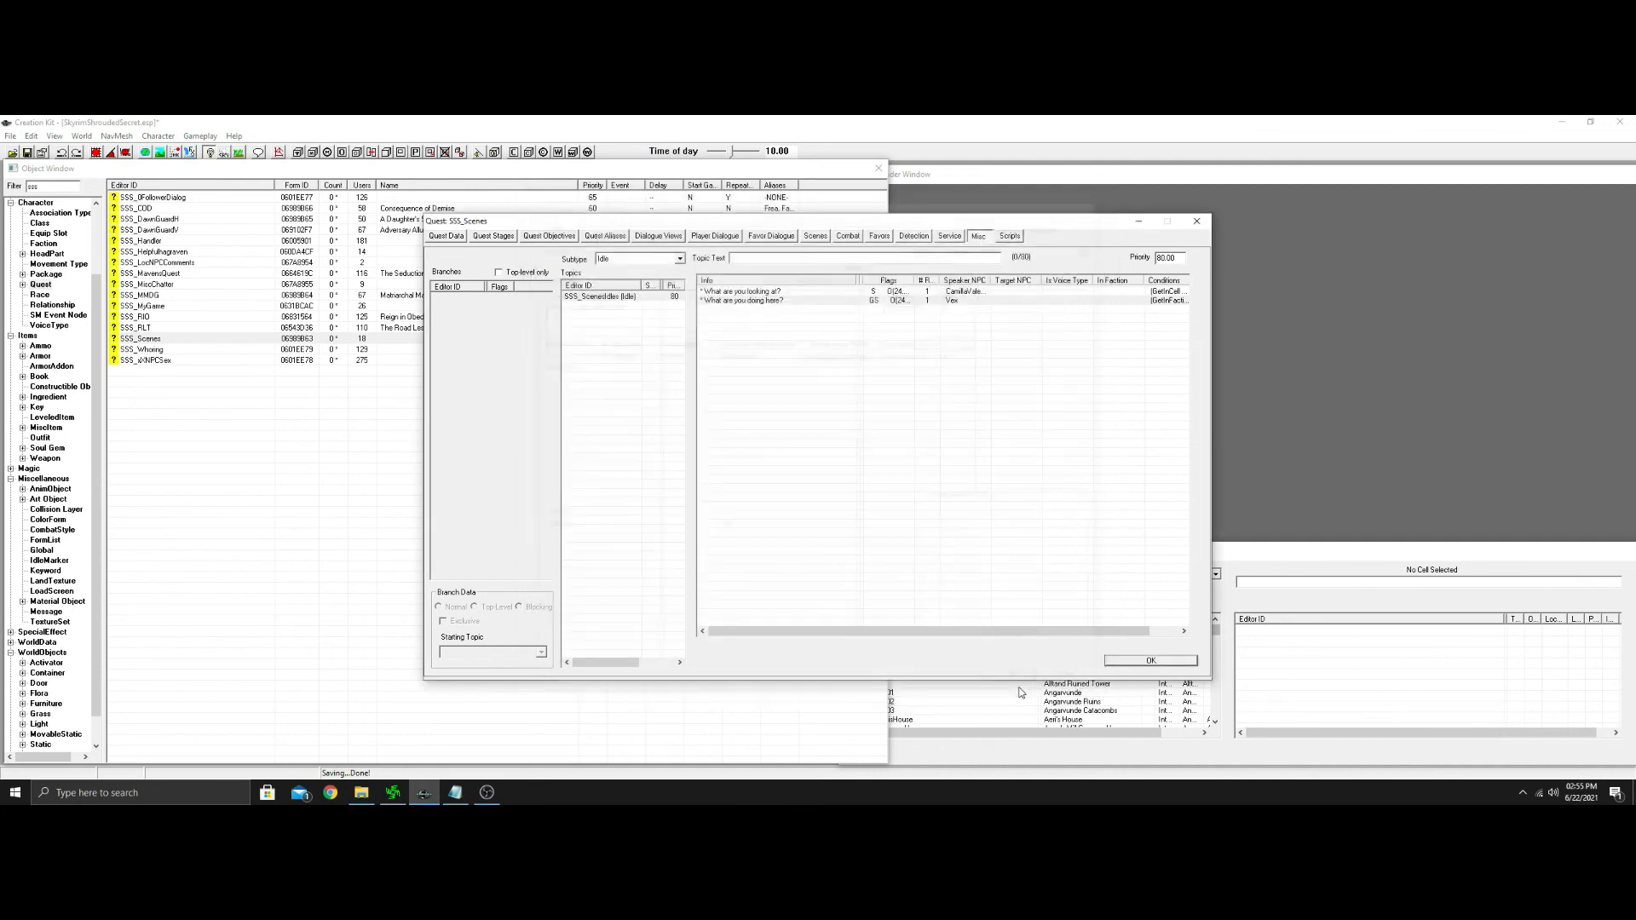
Open the player dialogue section of the SSS_Scenes quest.
click(722, 239)
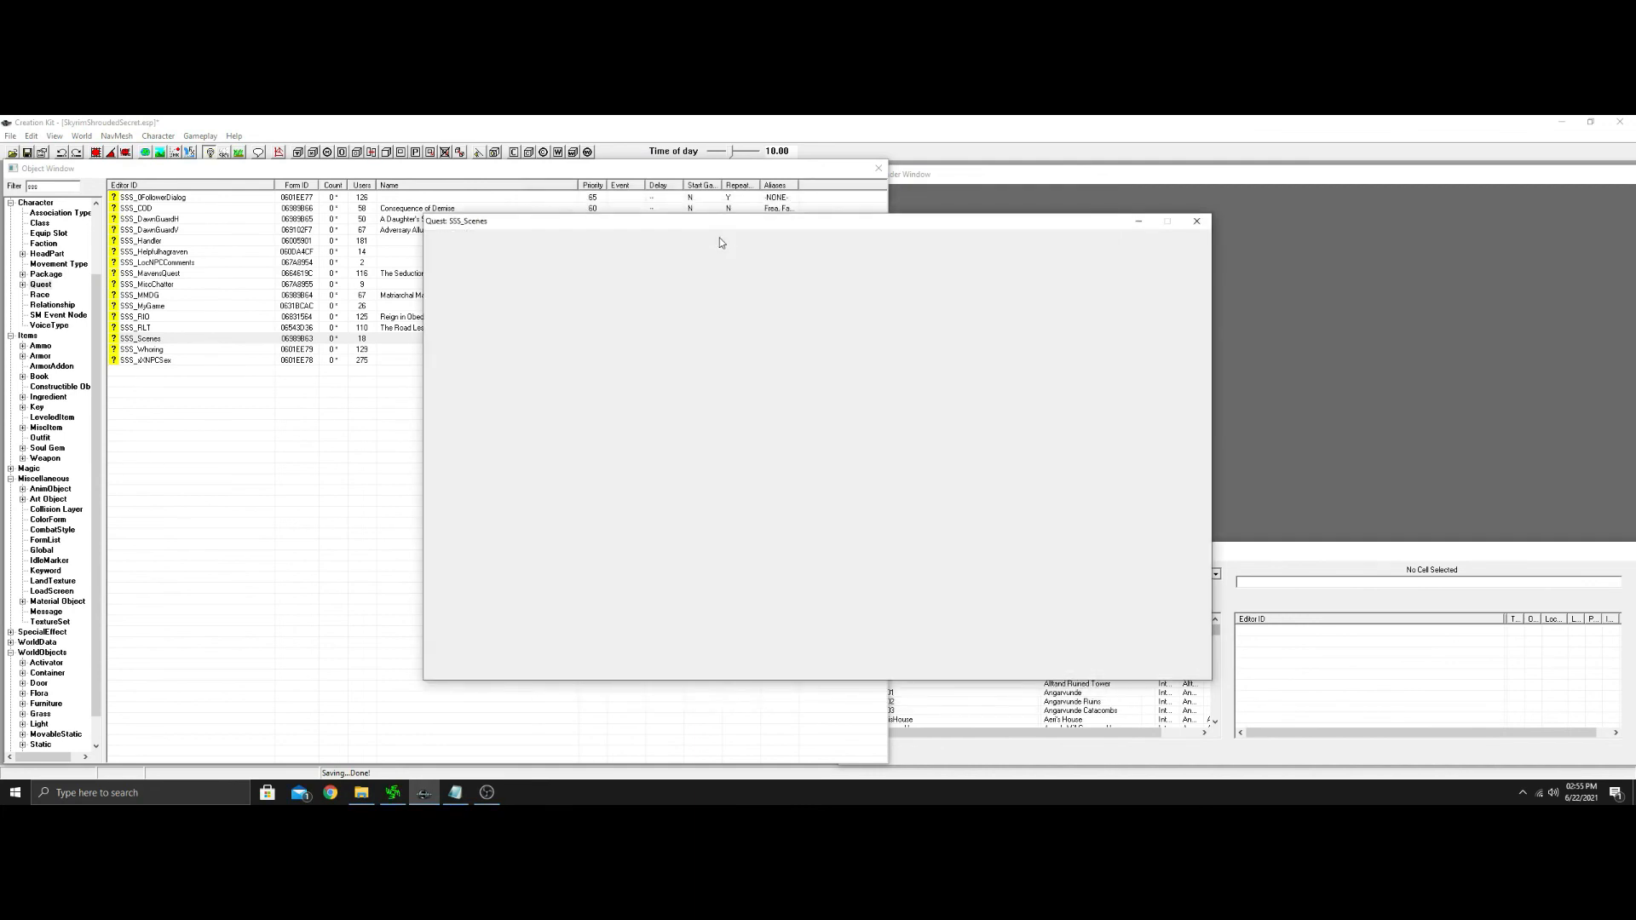